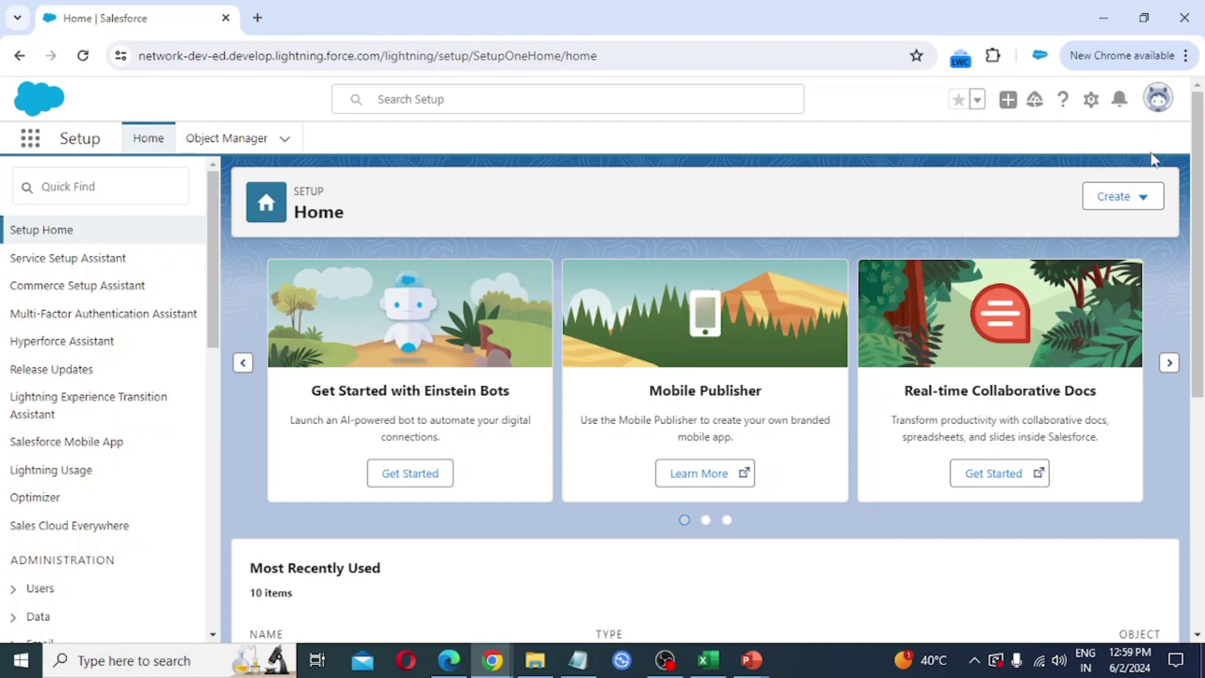
Step: Open Setup in a new tab and go to the Object Manager under Objects and Fields
left_click(1092, 100)
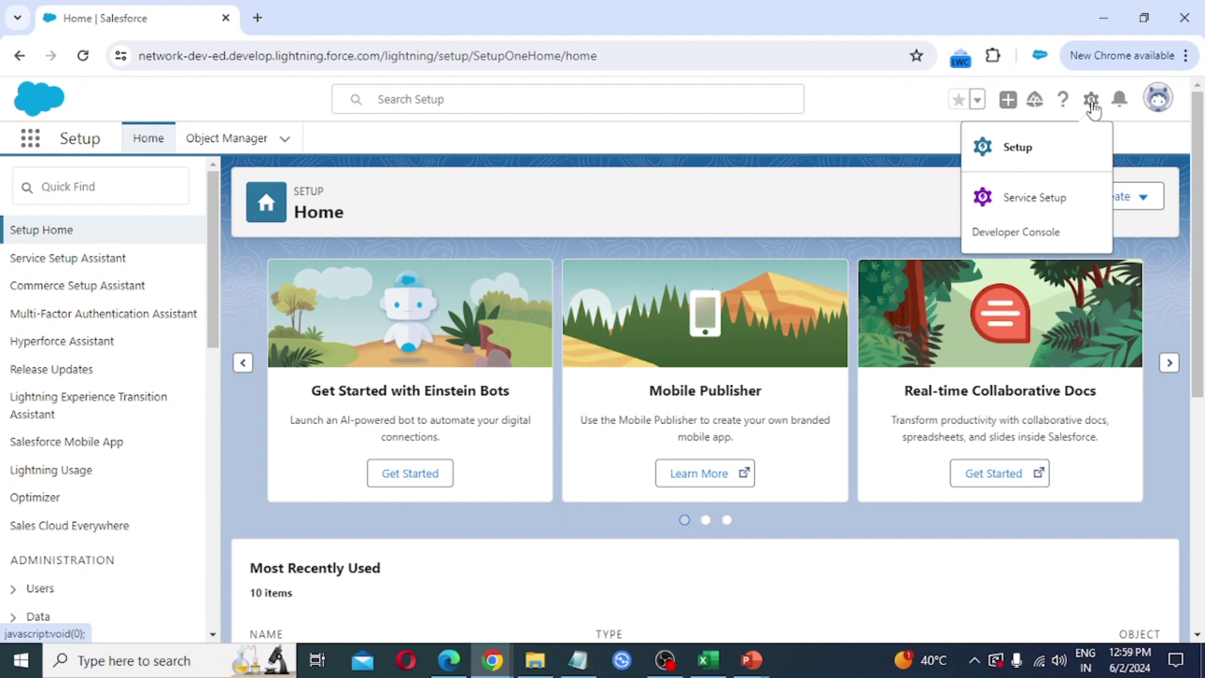
left_click(1022, 148)
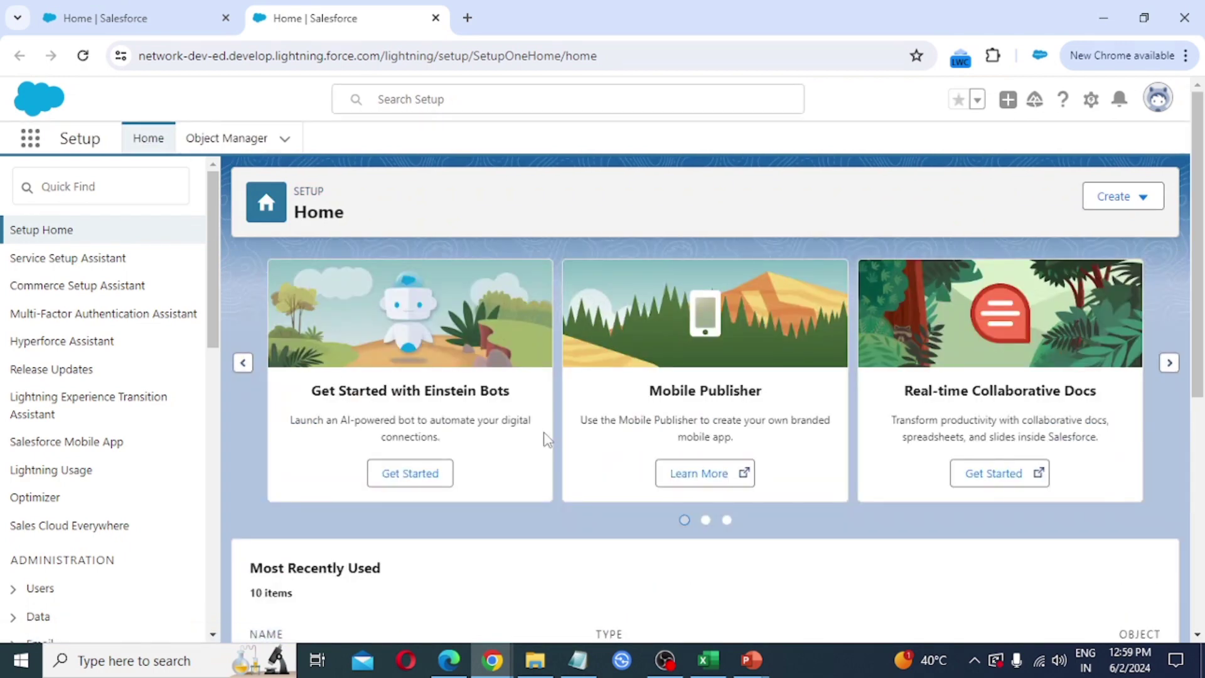
scroll(85, 490, "down", 2)
scroll(84, 487, "down", 2)
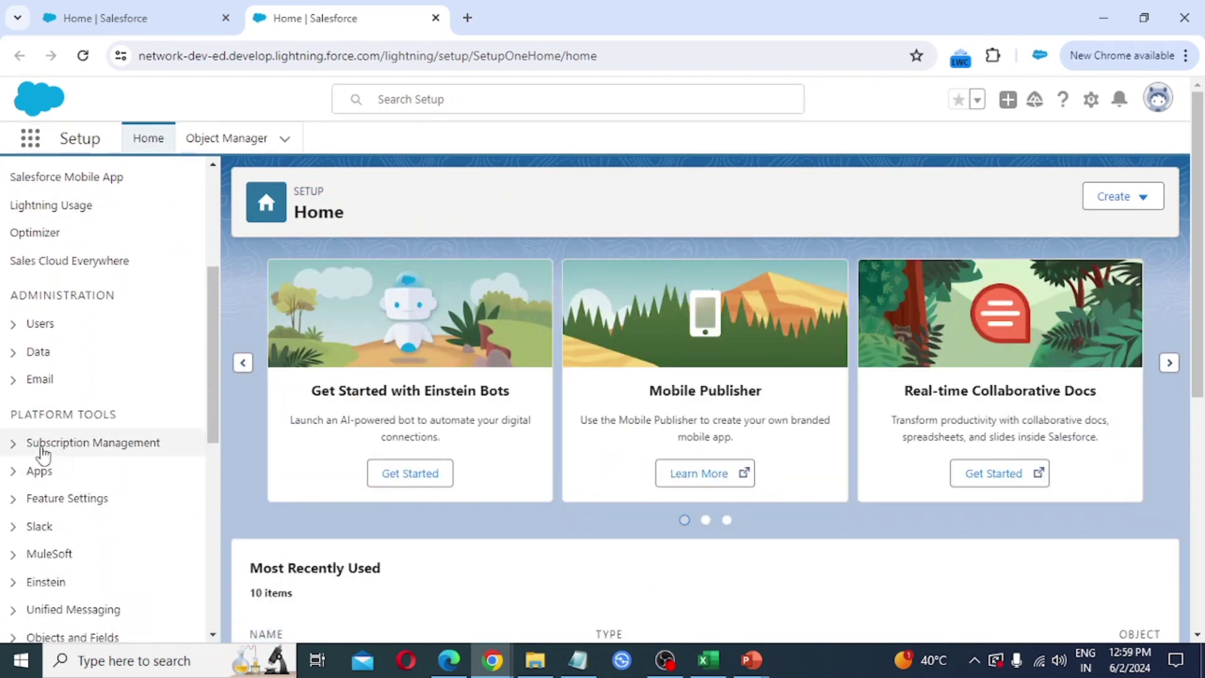
scroll(75, 461, "down", 4)
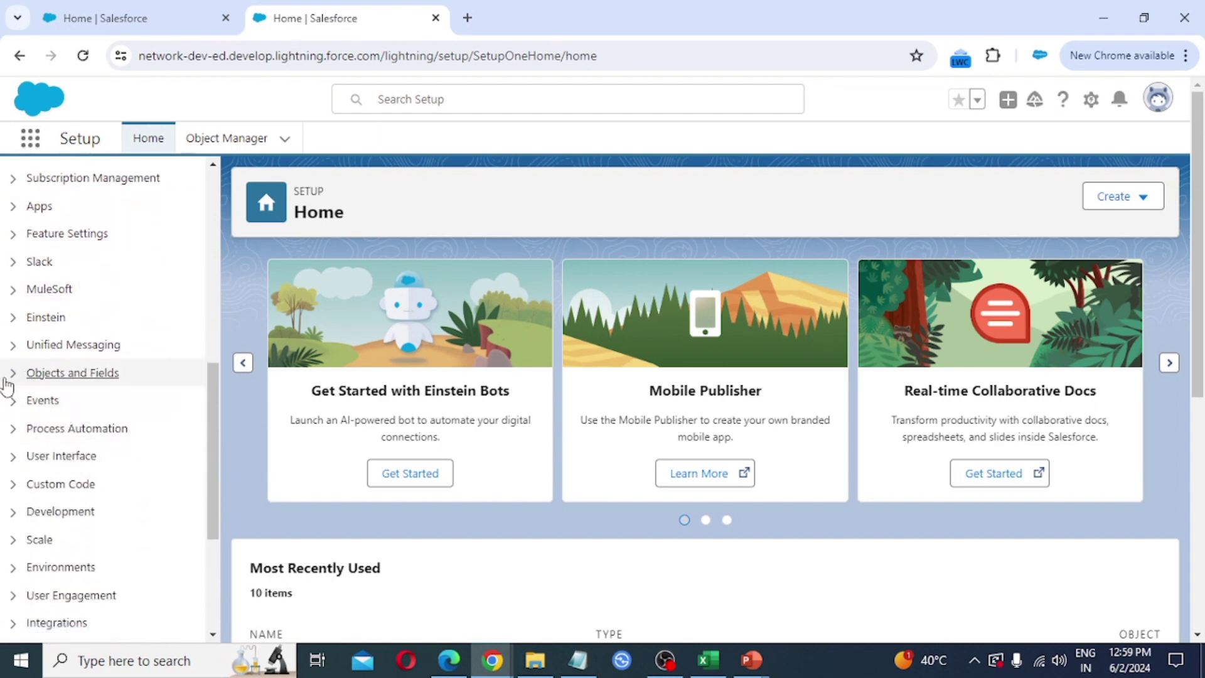
left_click(12, 373)
left_click(79, 405)
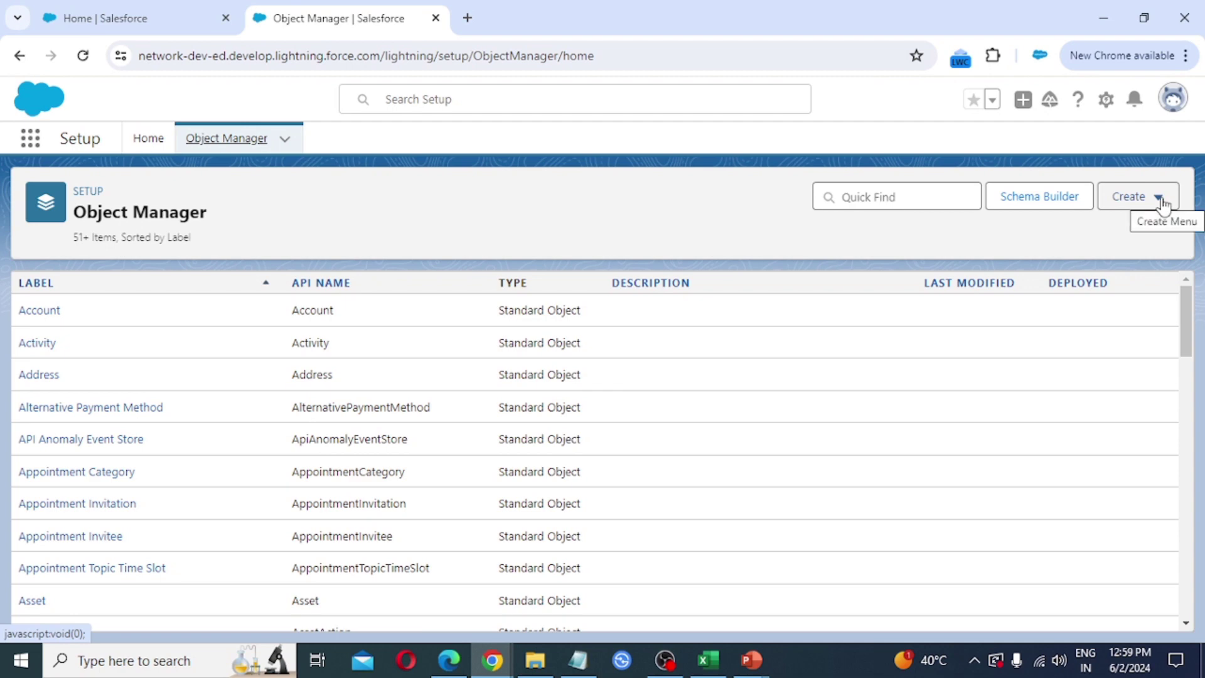
Step: Define a new custom object labelled Student, plural Students, with Auto Number record name Student Number, display format SID-{000}, starting number 1
left_click(1160, 199)
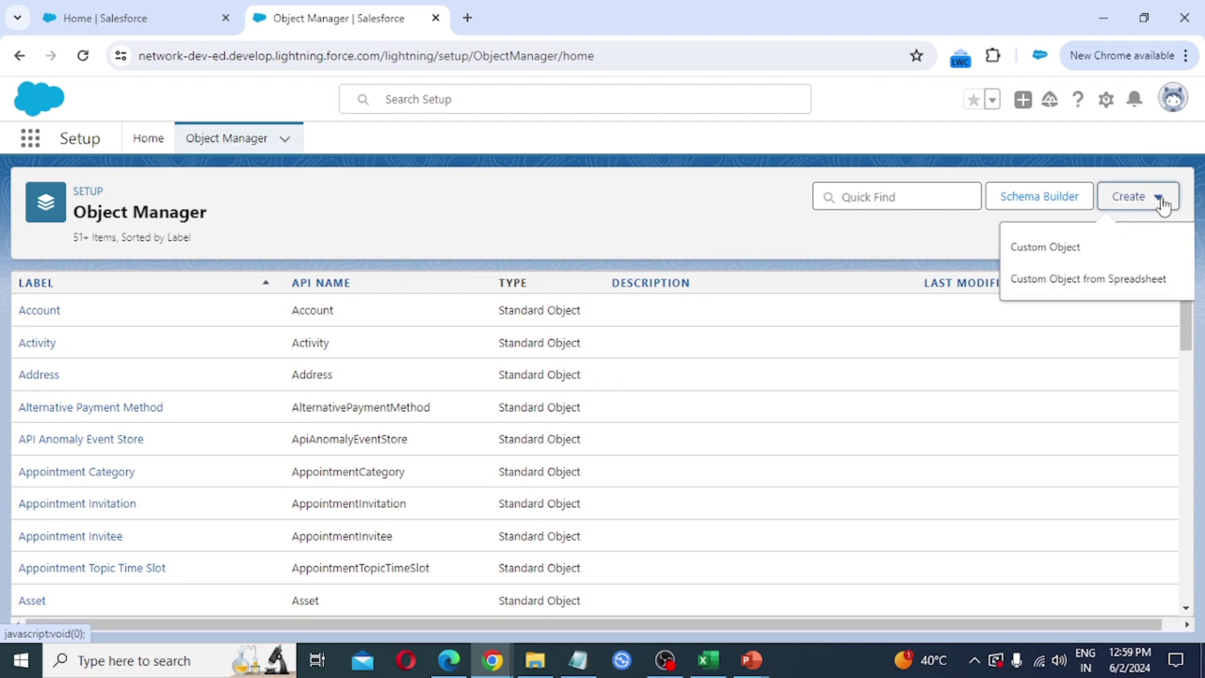
left_click(1067, 251)
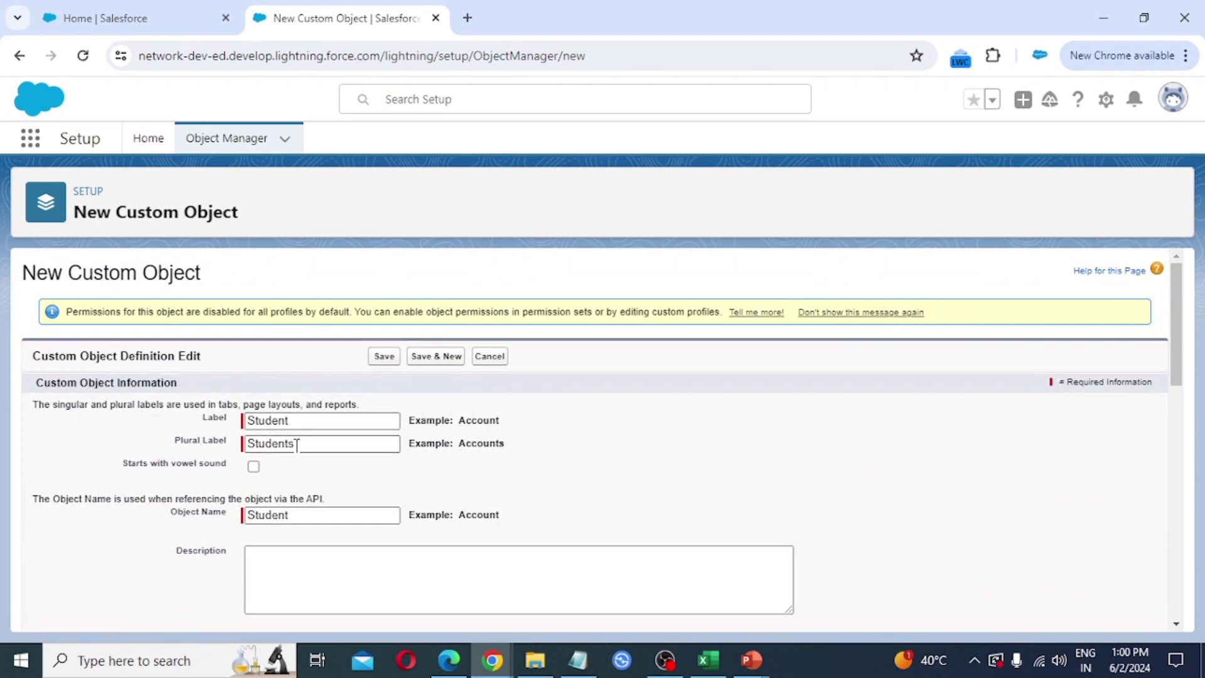
scroll(297, 445, "down", 1)
left_click(287, 428)
key("BackSpace")
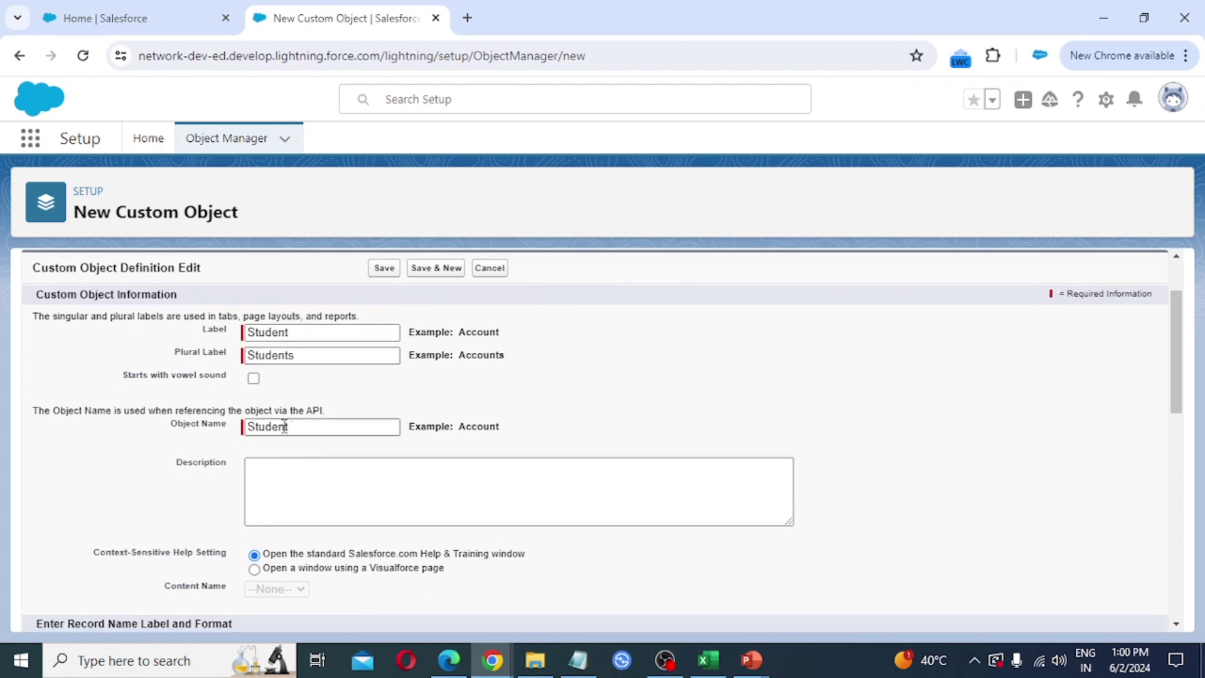
scroll(320, 433, "down", 2)
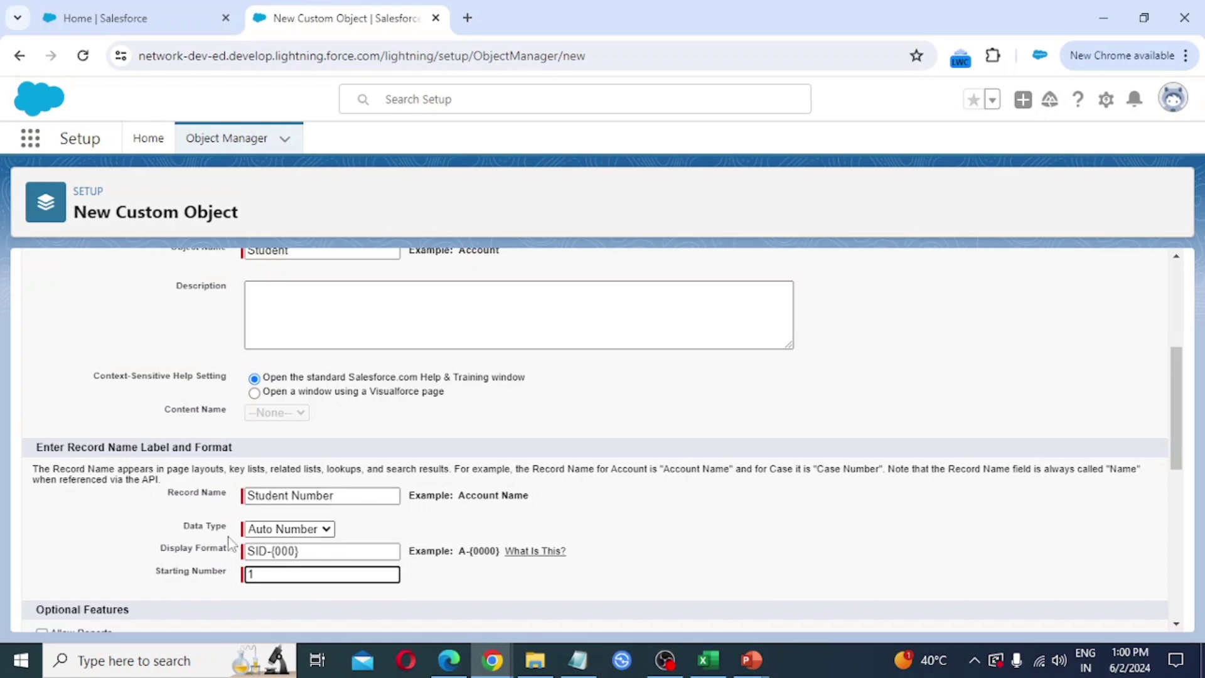
scroll(221, 544, "down", 1)
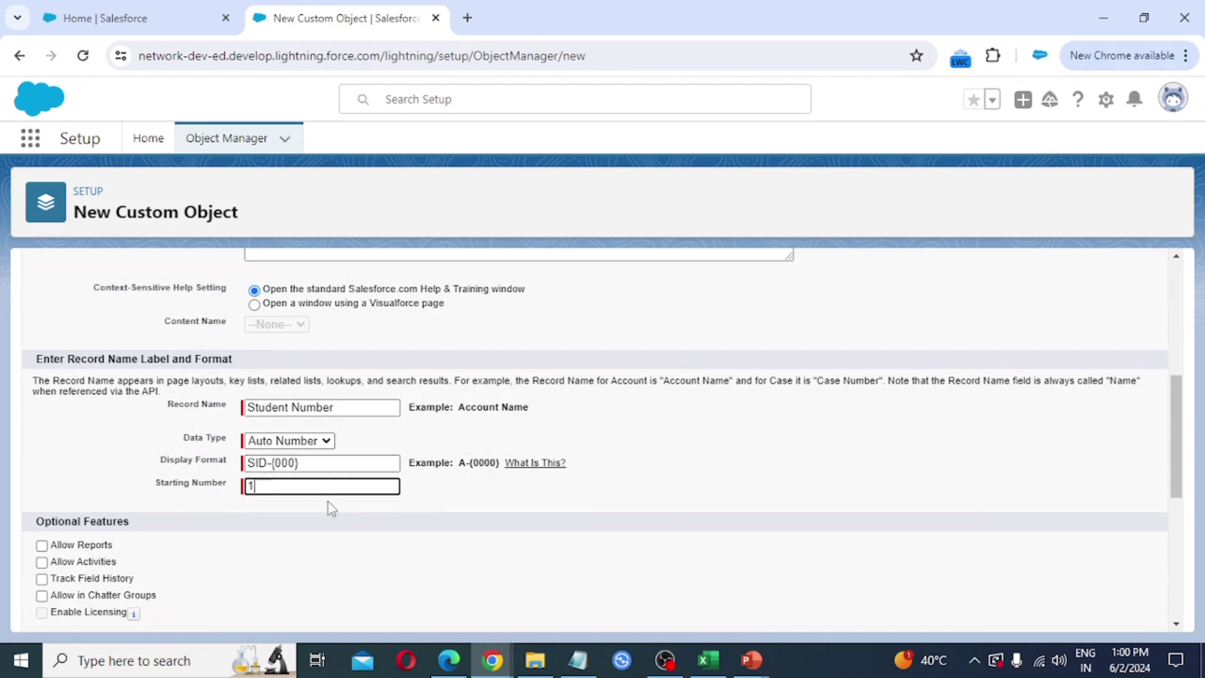
scroll(274, 489, "down", 2)
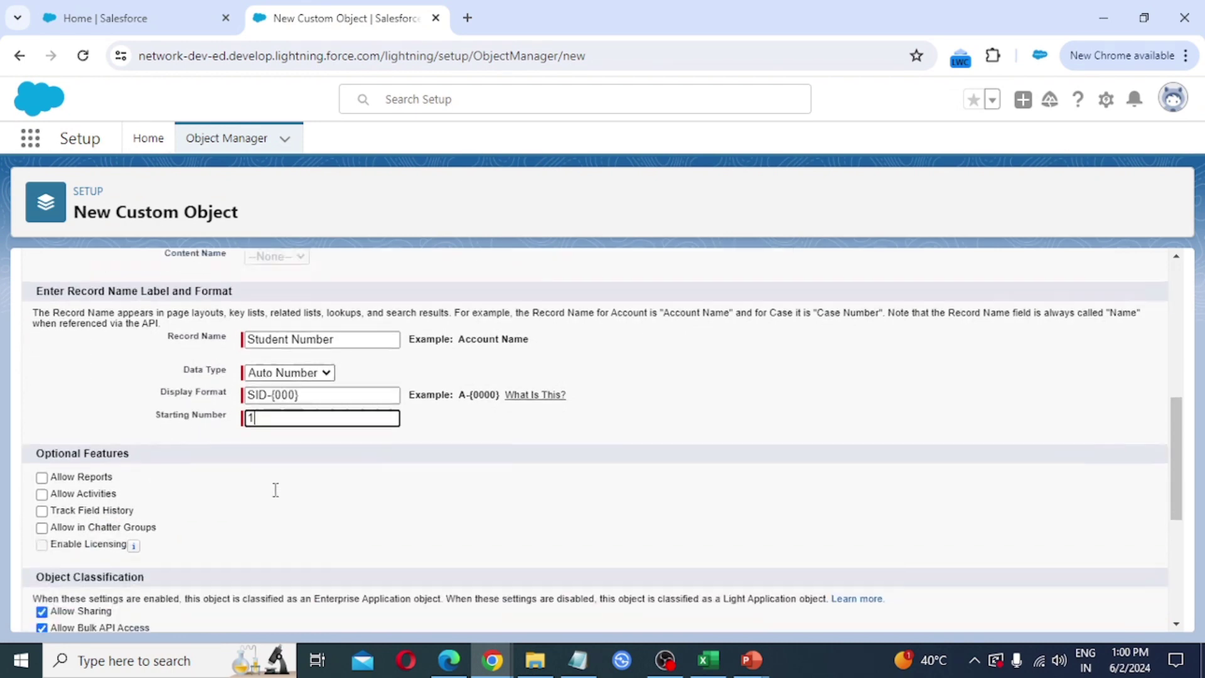
Step: Enable reports, activities, field history tracking and Chatter groups for the new Student object
left_click(42, 458)
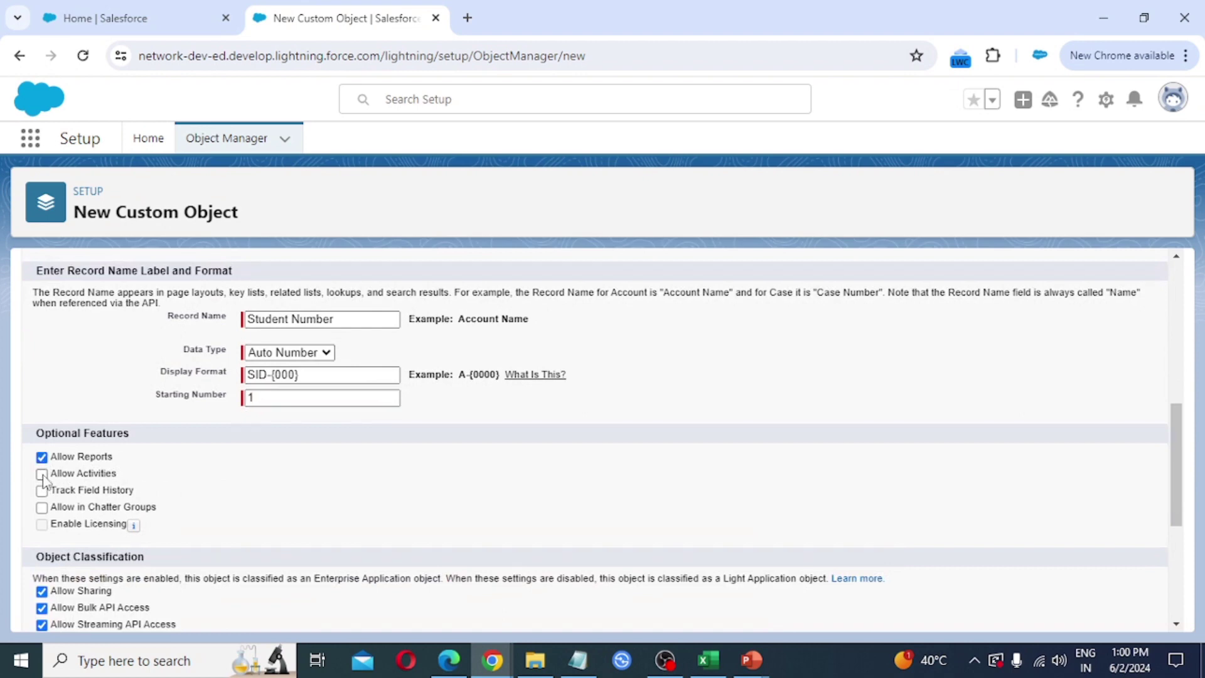
left_click(41, 474)
left_click(41, 491)
left_click(41, 508)
Step: Allow search, add the Notes and Attachments related list, enable launching the New Custom Tab Wizard, and save the Student object
scroll(43, 496, "down", 5)
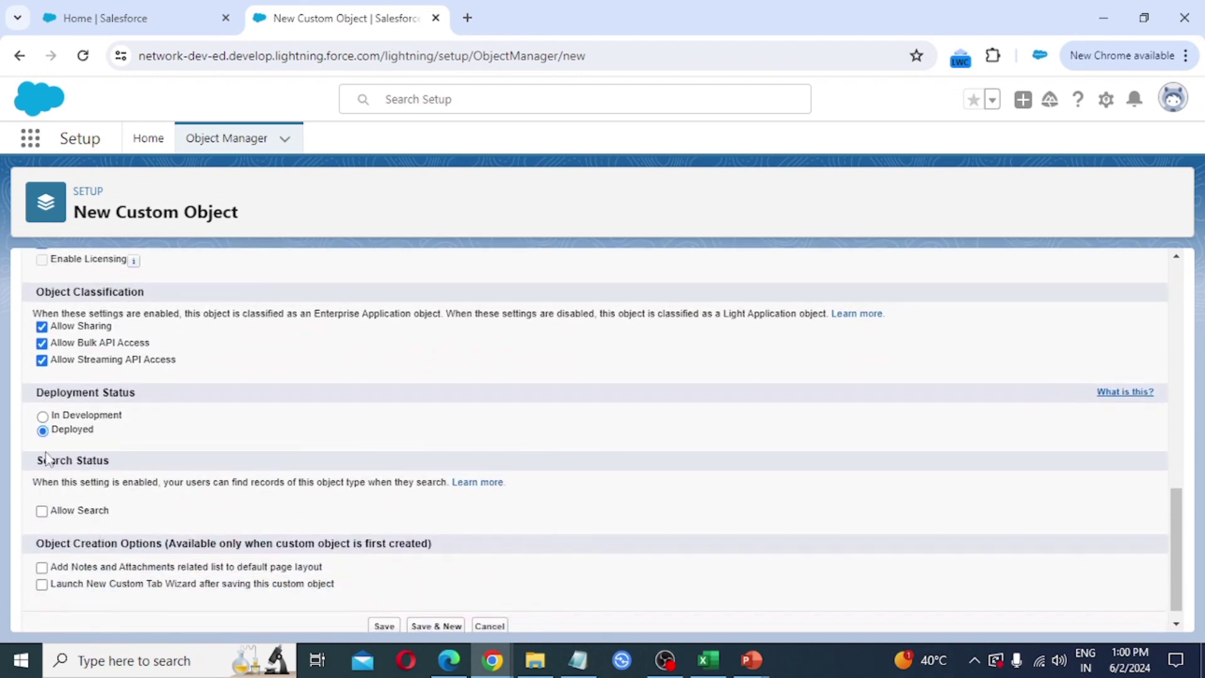
left_click(42, 510)
scroll(84, 549, "down", 1)
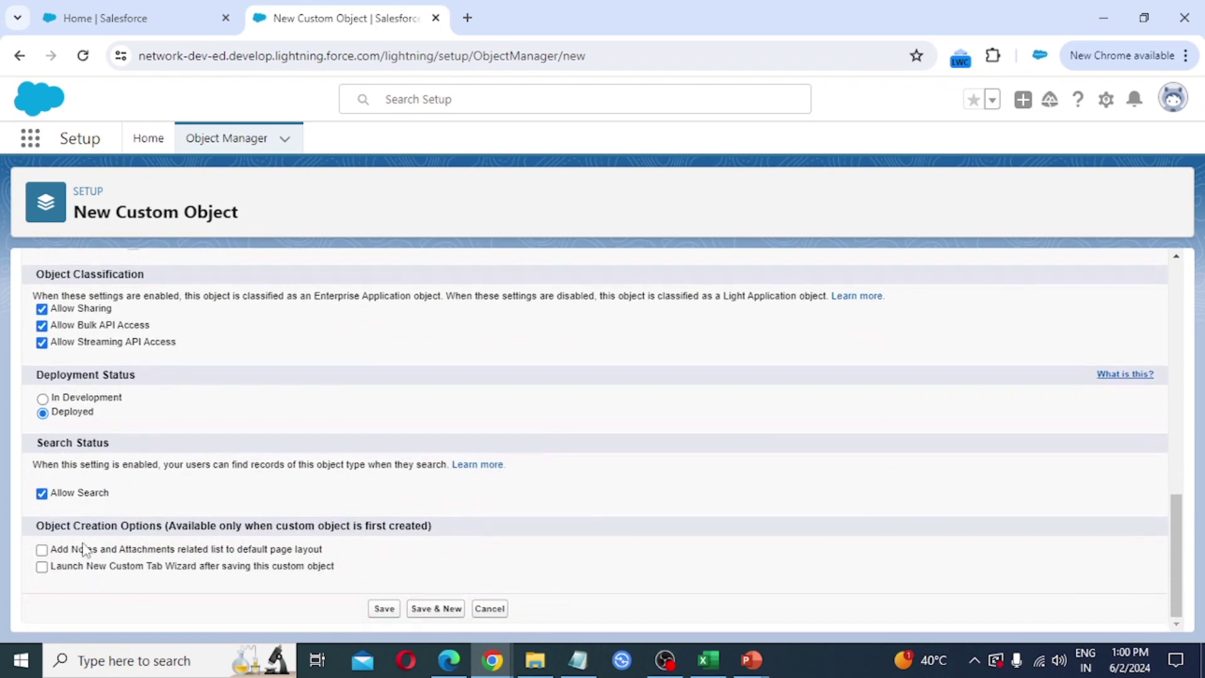
left_click(42, 550)
left_click(42, 567)
left_click(384, 610)
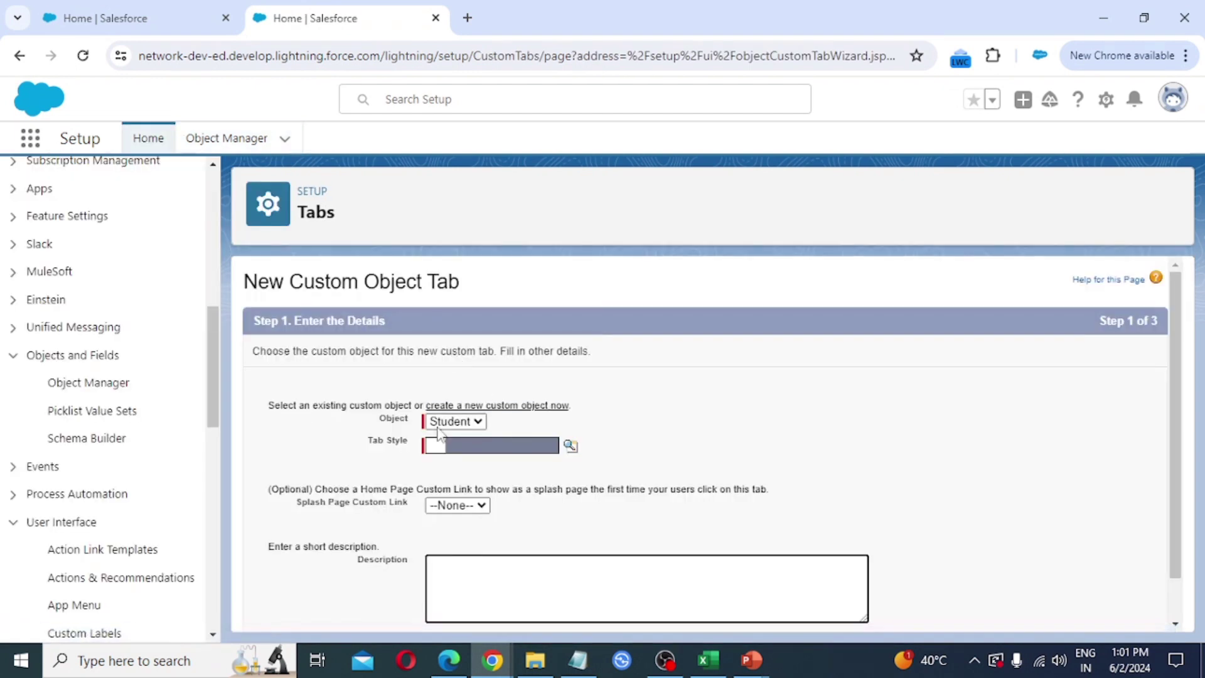
Step: Choose the Diamond tab style for the Student object's new custom tab
left_click(570, 447)
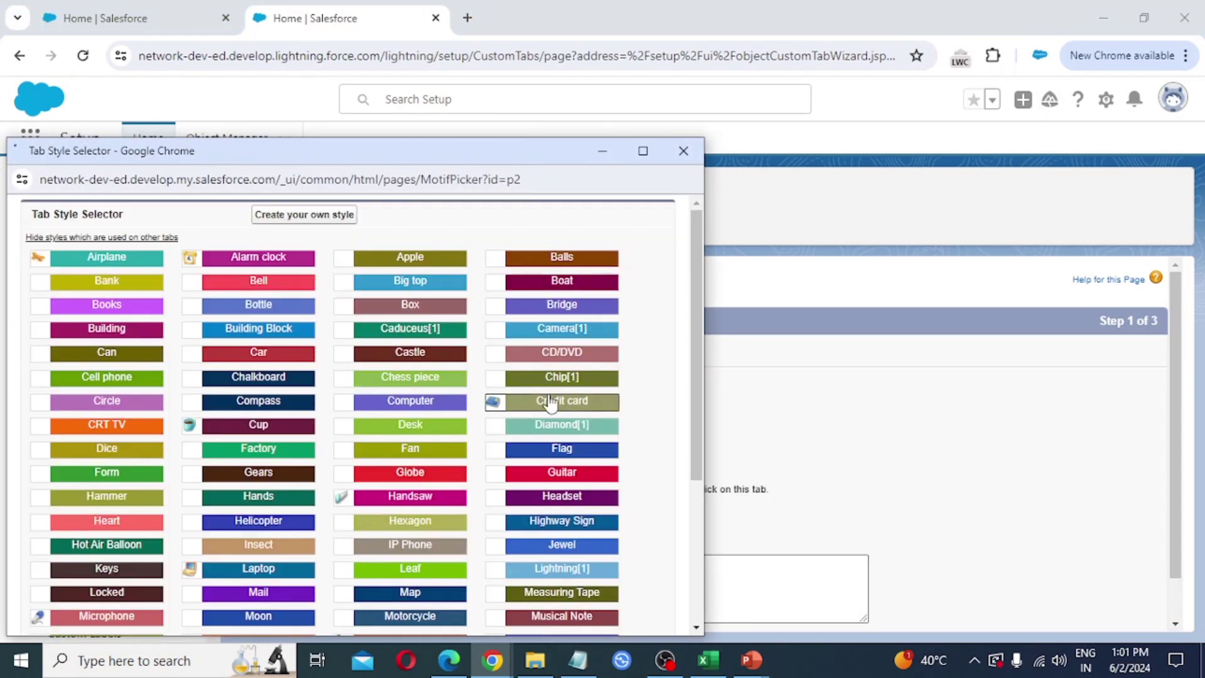
left_click(574, 427)
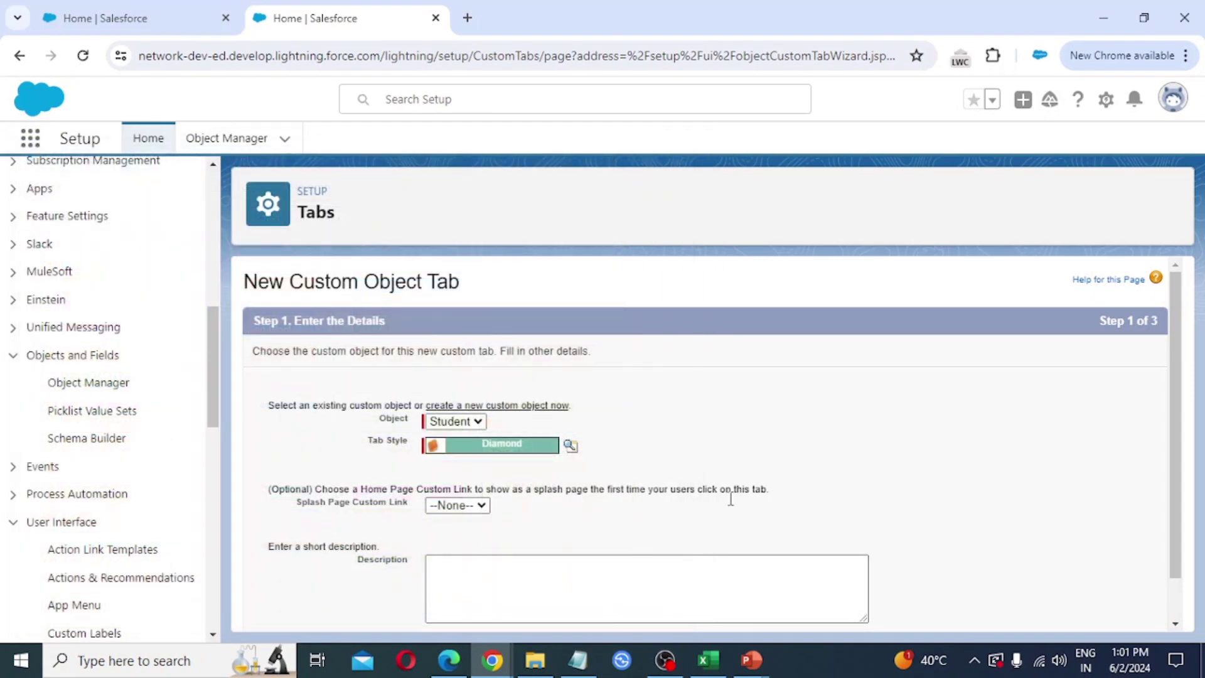
scroll(747, 471, "down", 1)
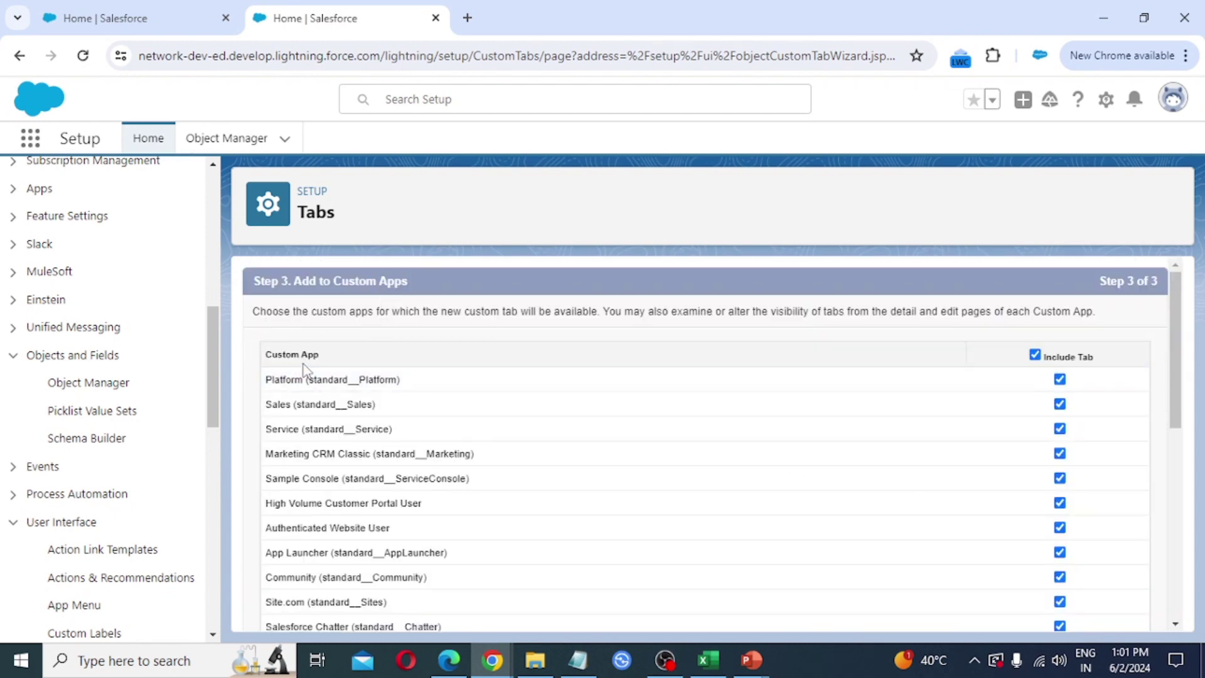
Step: Make the Student tab available only in the EMS custom app and save the tab
left_click(1035, 356)
scroll(1010, 420, "down", 6)
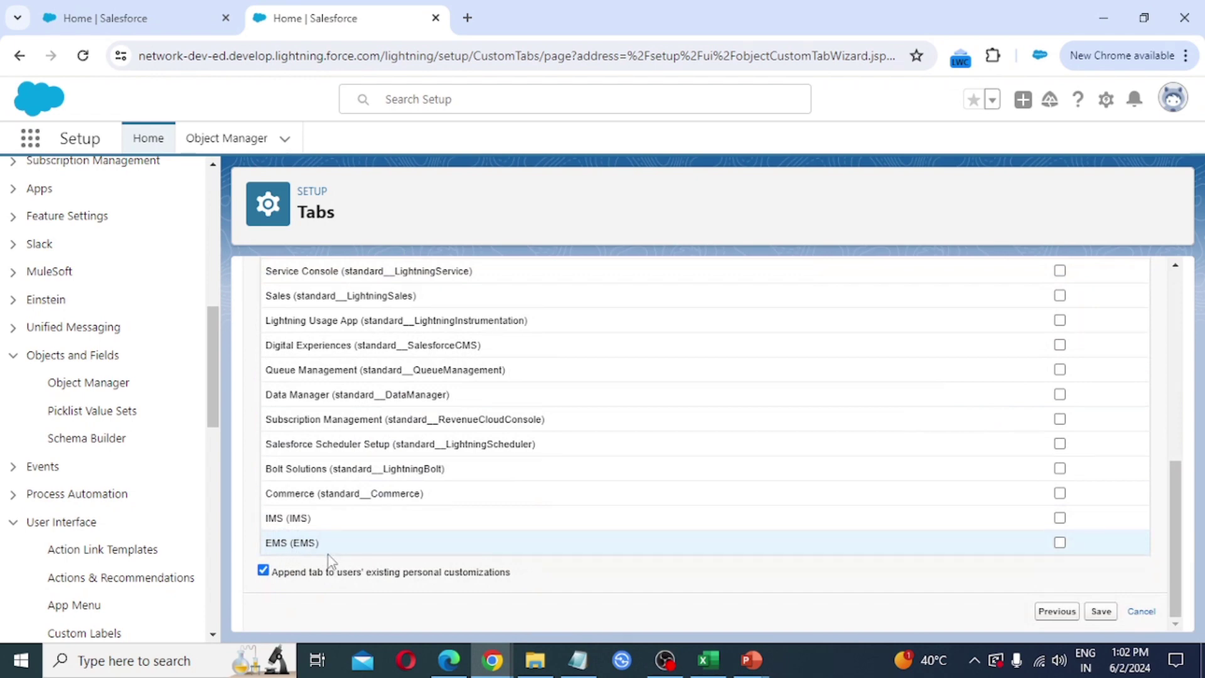
left_click(1061, 544)
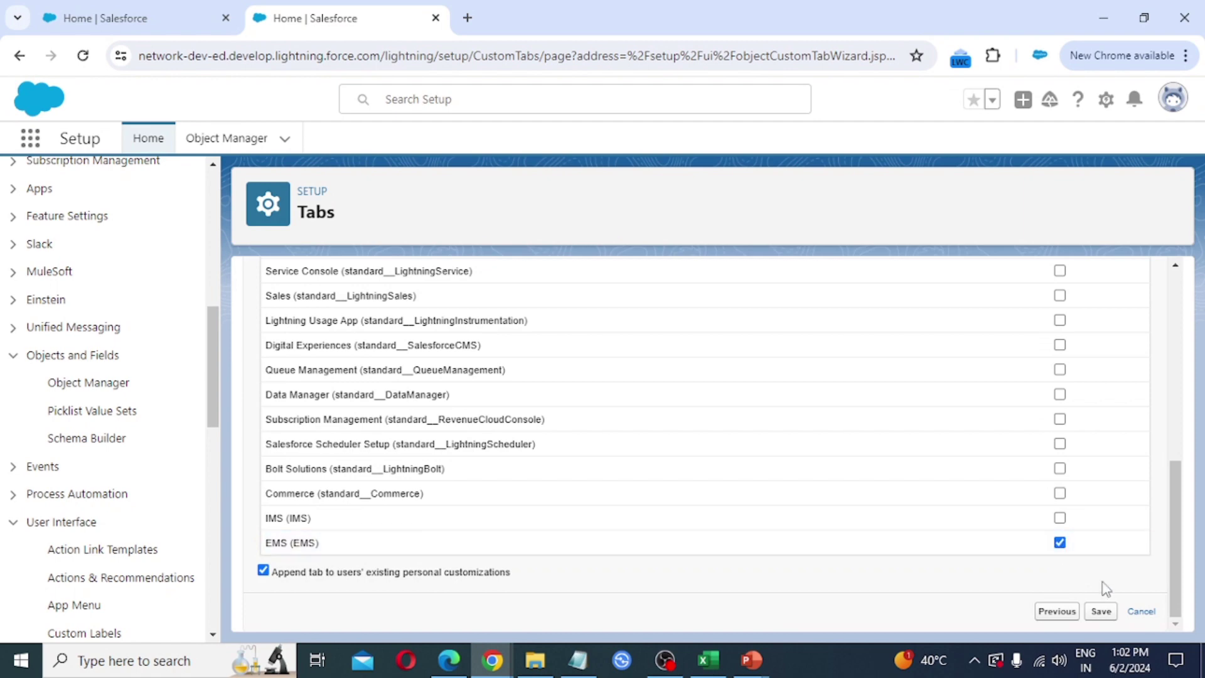
left_click(1108, 614)
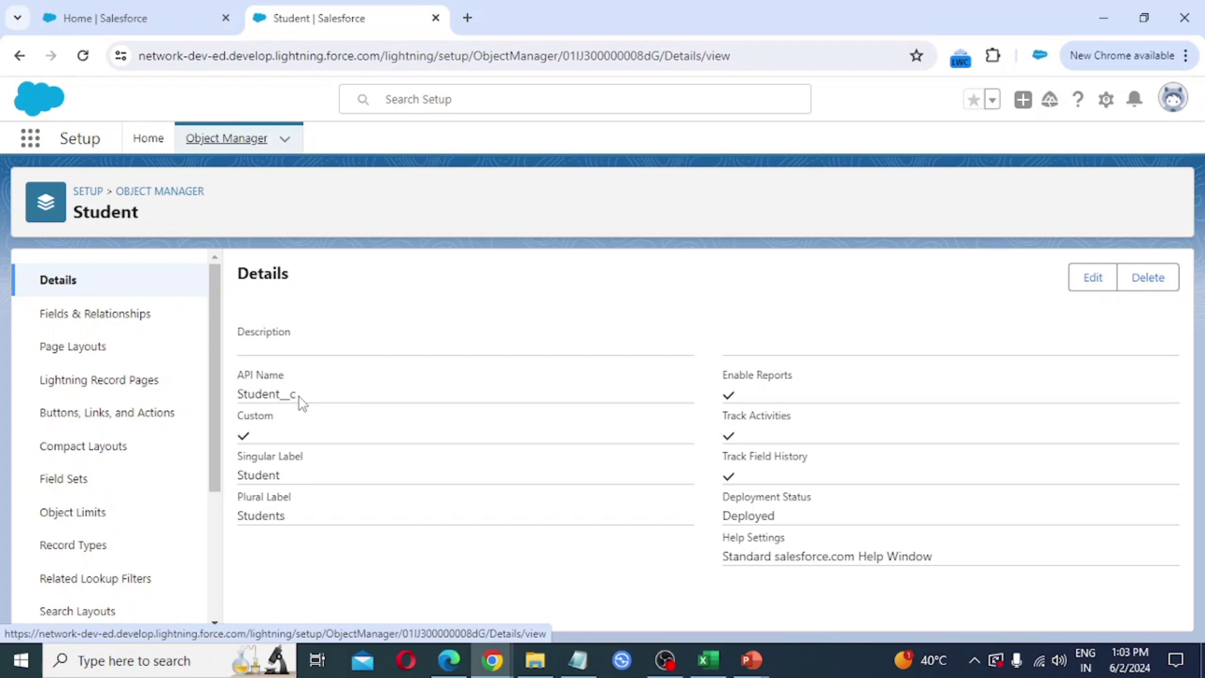
Step: Open the standard Account object's details in a separate tab and compare its API name and Custom setting with the Student object's
left_click(250, 144, "ctrl")
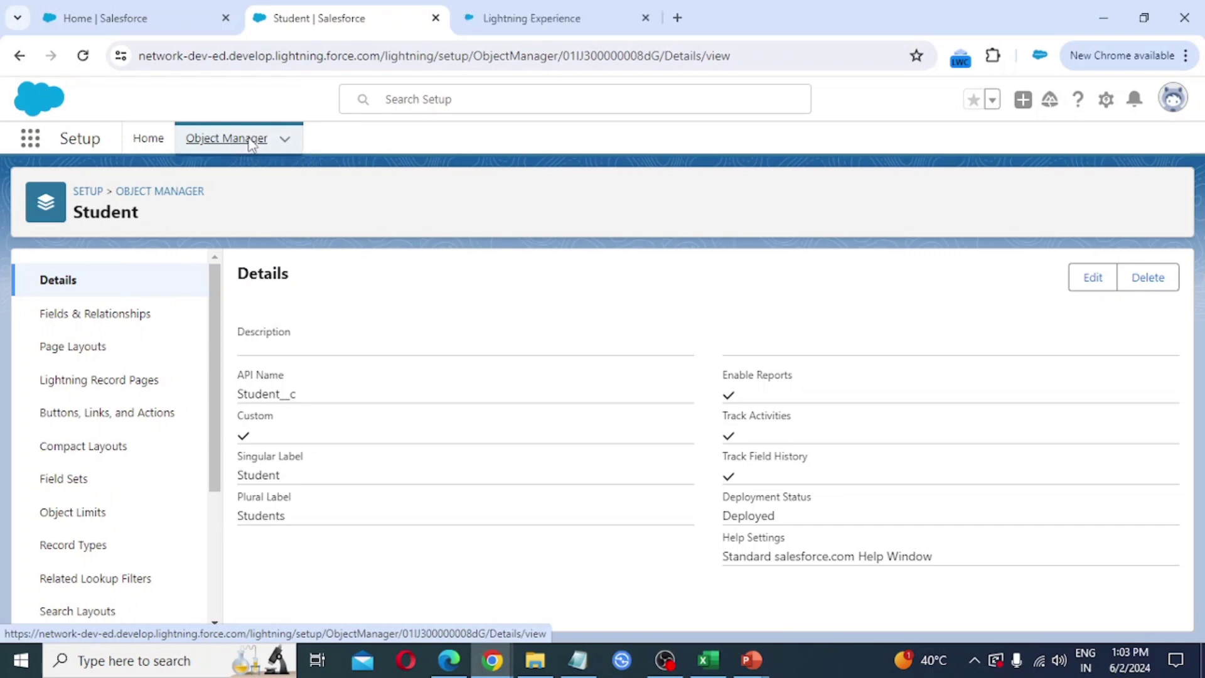
left_click(562, 15)
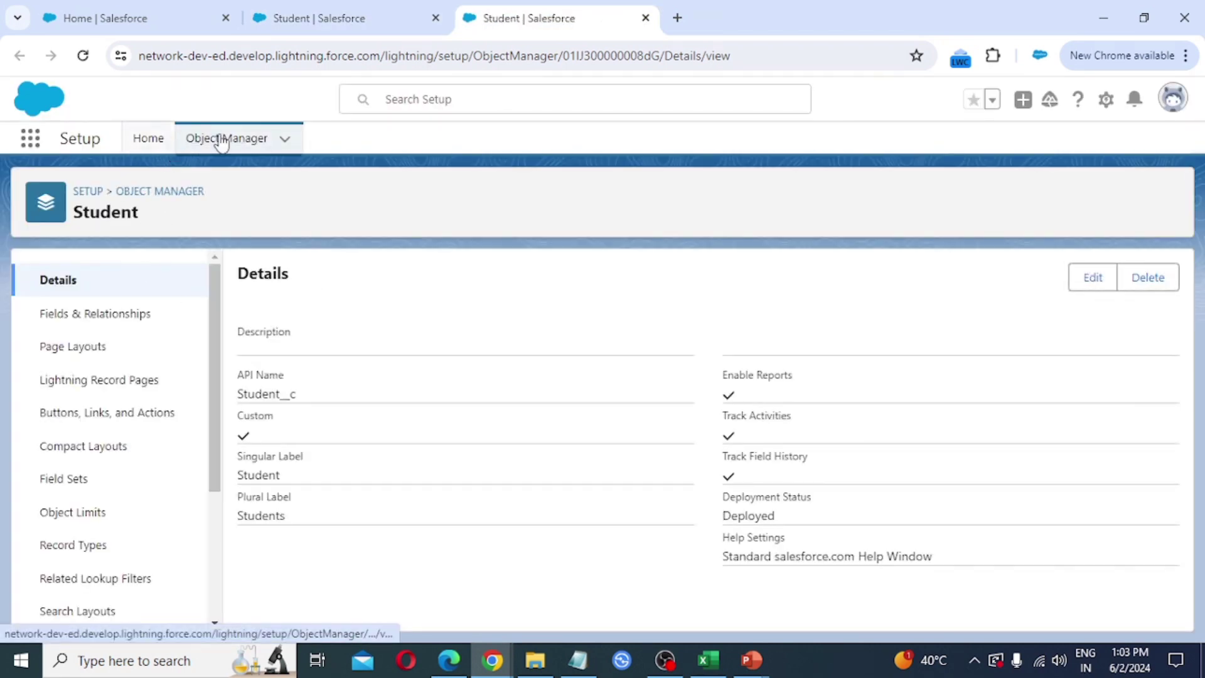
left_click(221, 140)
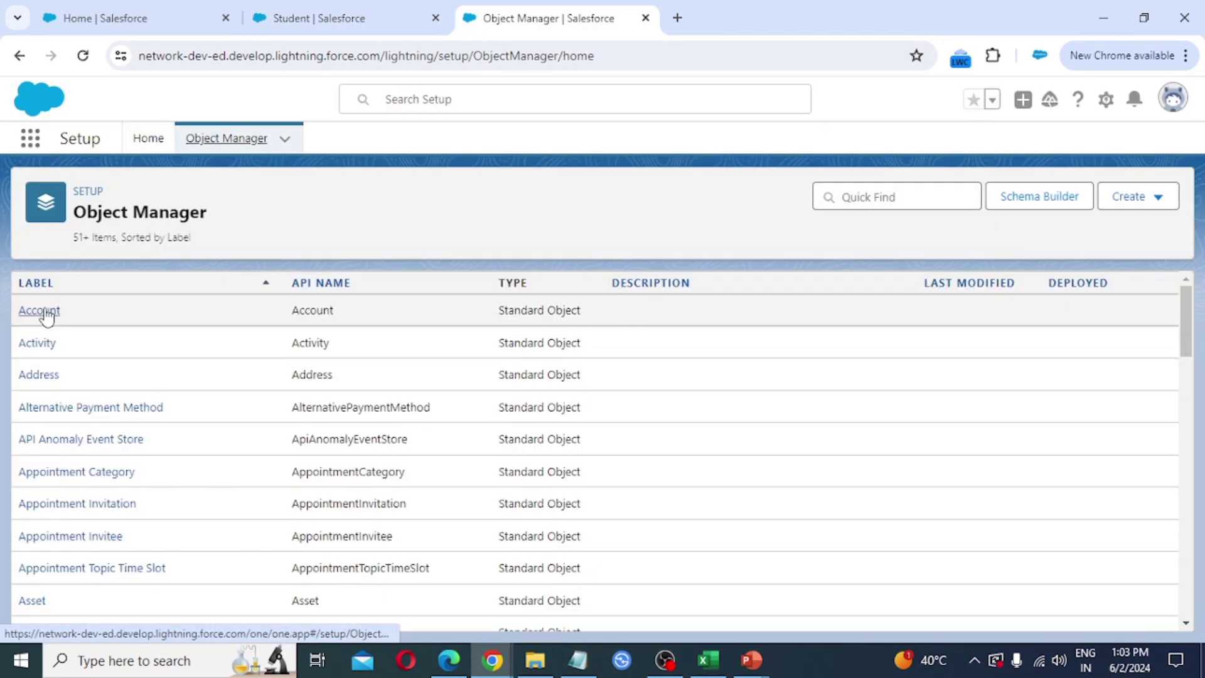
left_click(44, 312)
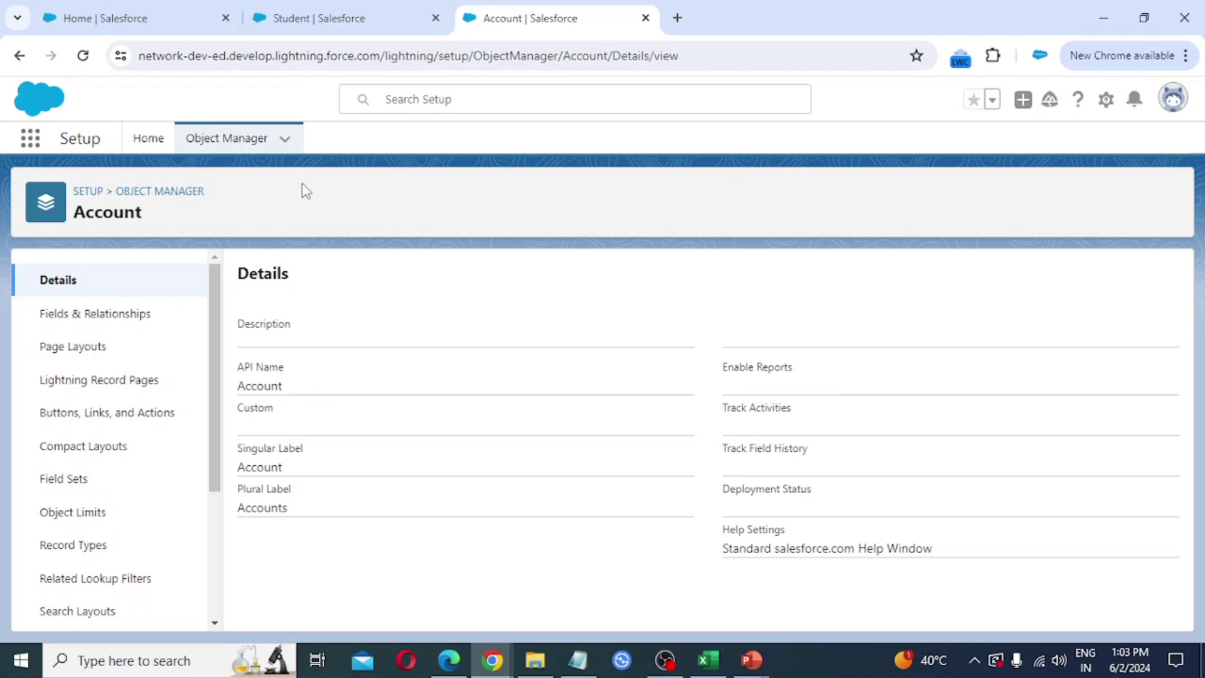
left_click(321, 17)
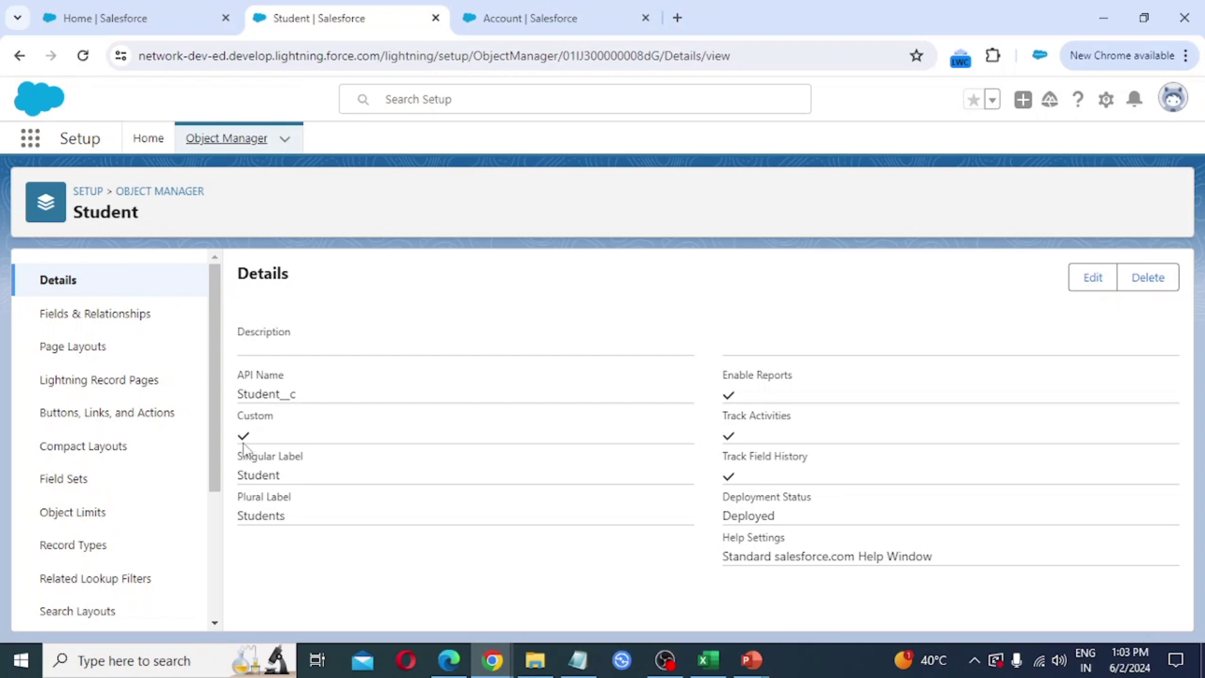
left_click(521, 18)
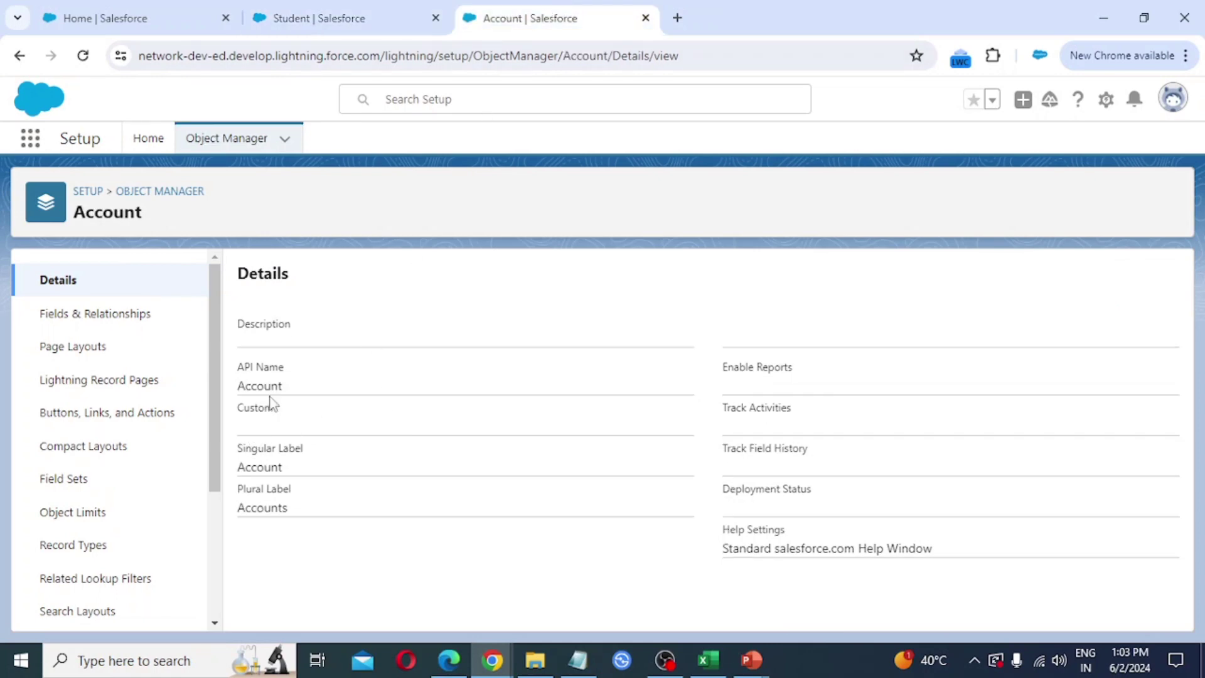
left_click(374, 14)
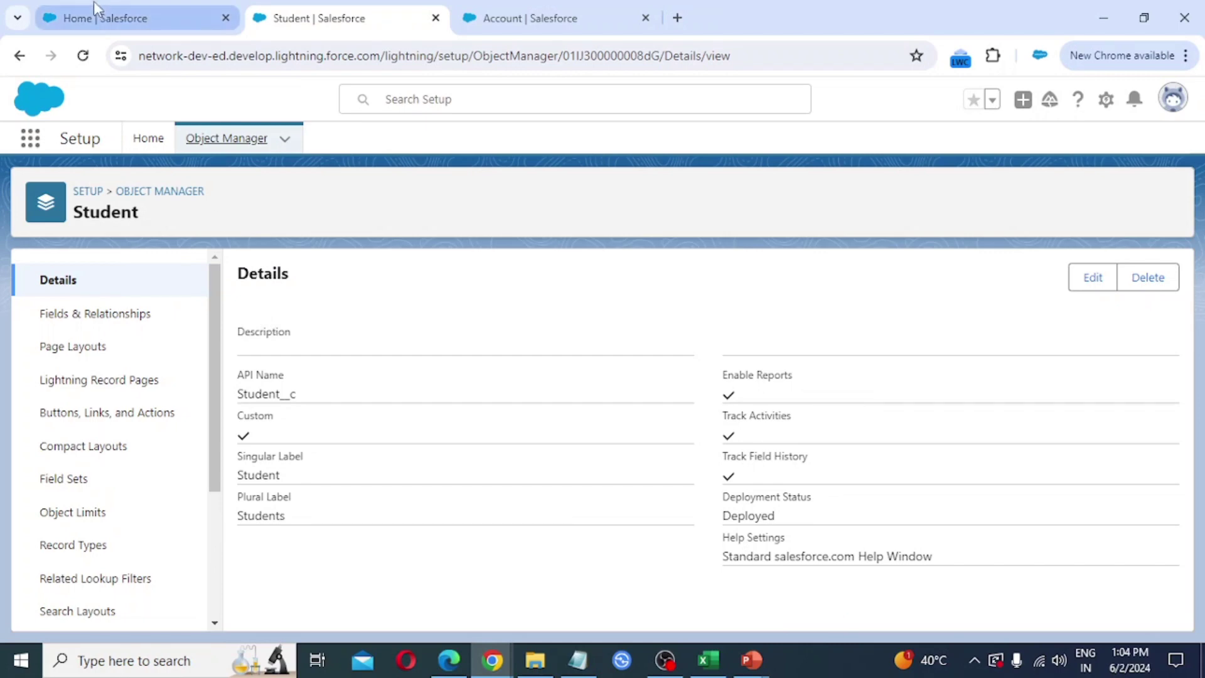
Step: Return to the Setup Home tab, search the App Launcher for ems and open the EMS app
left_click(113, 11)
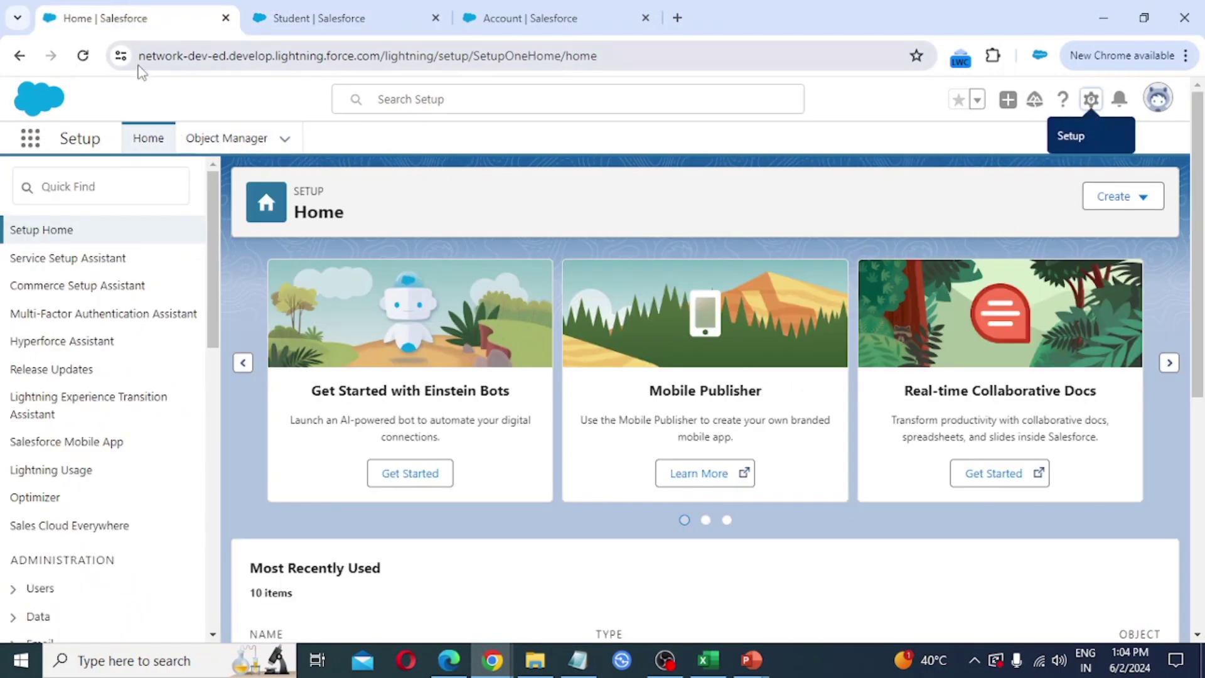
left_click(31, 139)
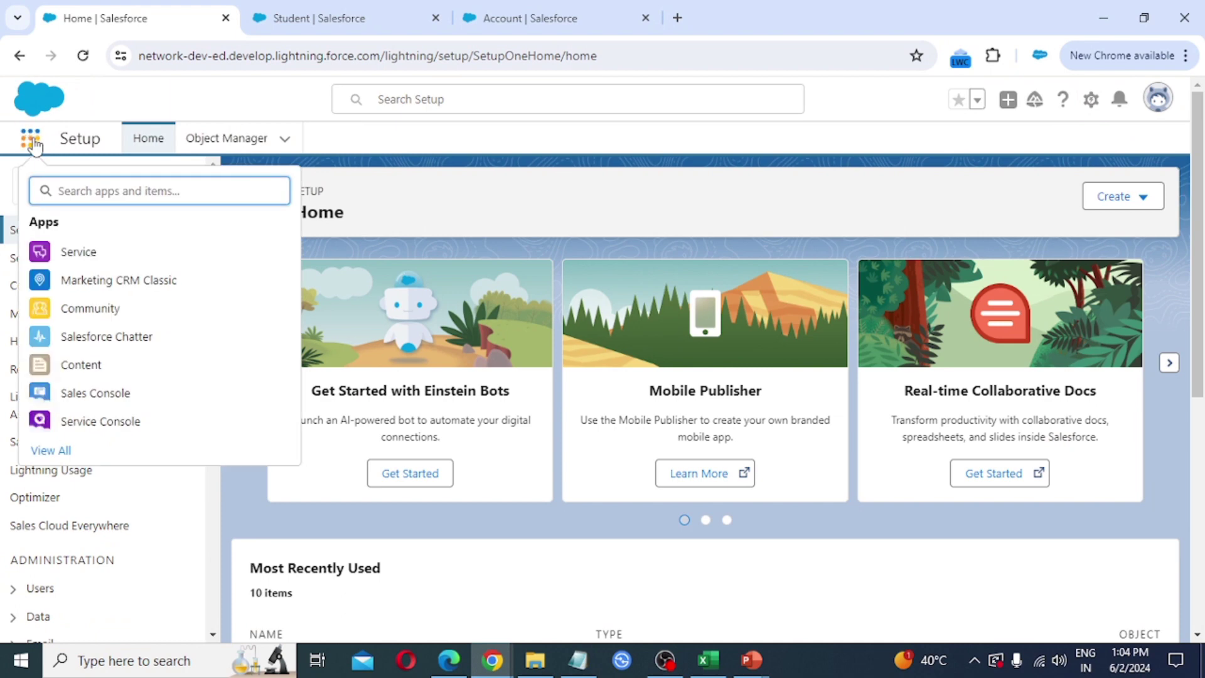
type("em")
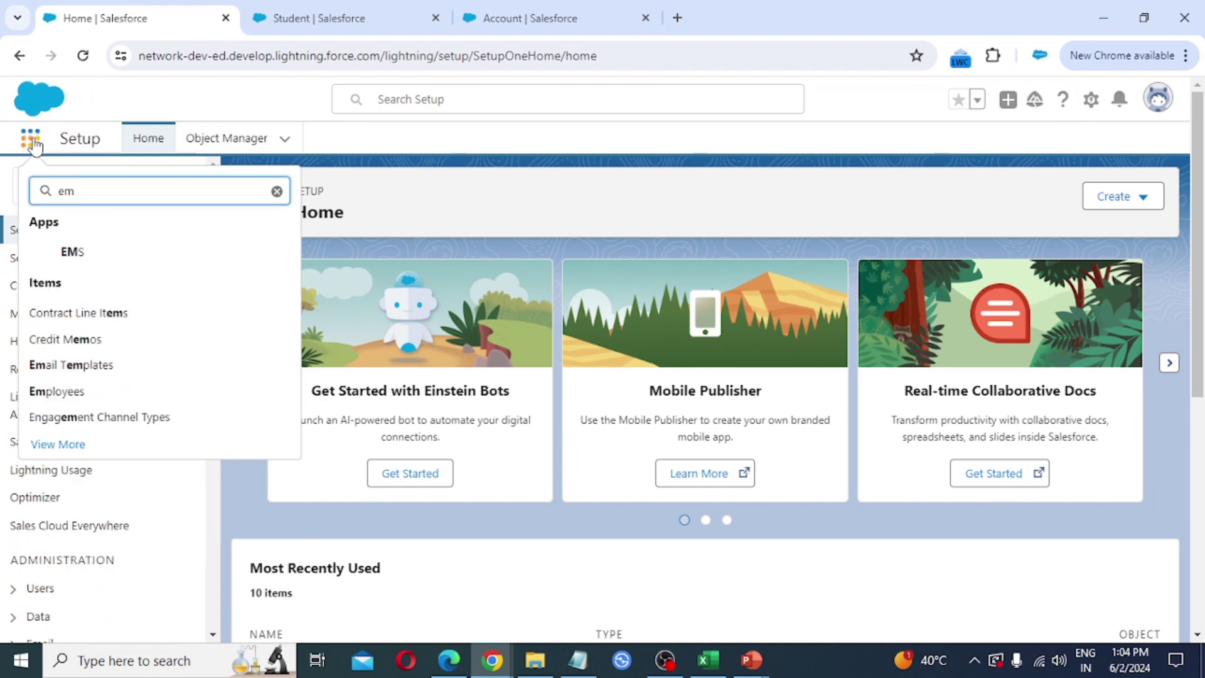
type("s")
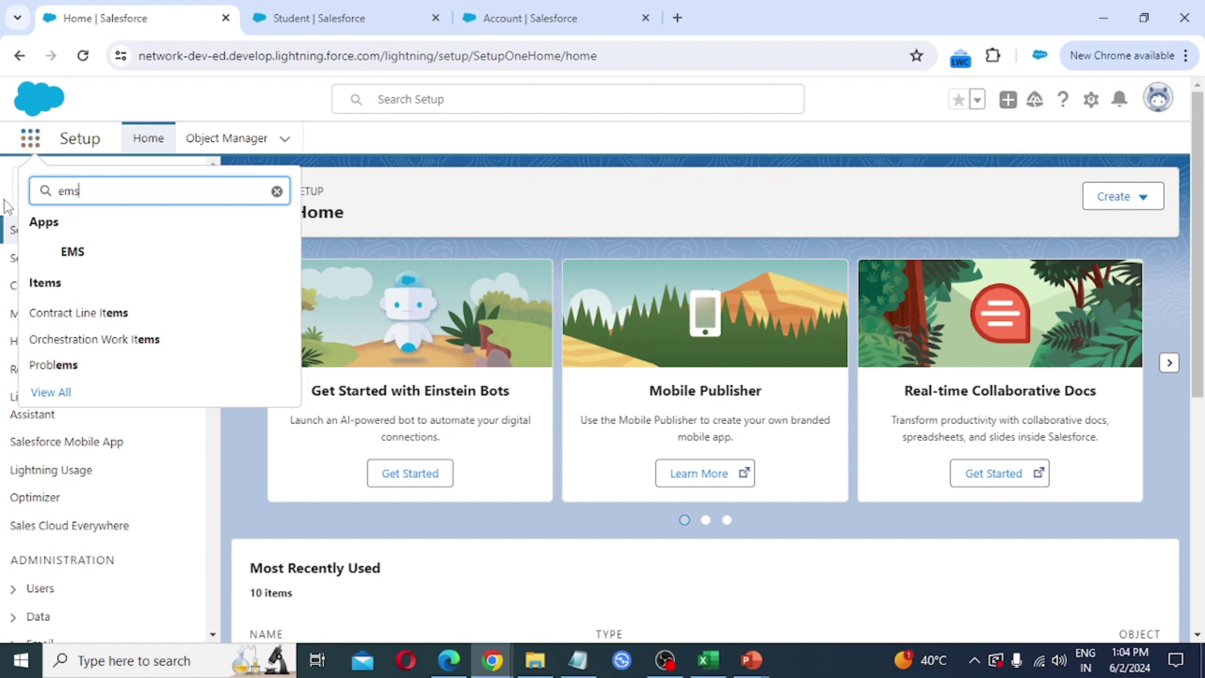
left_click(79, 260)
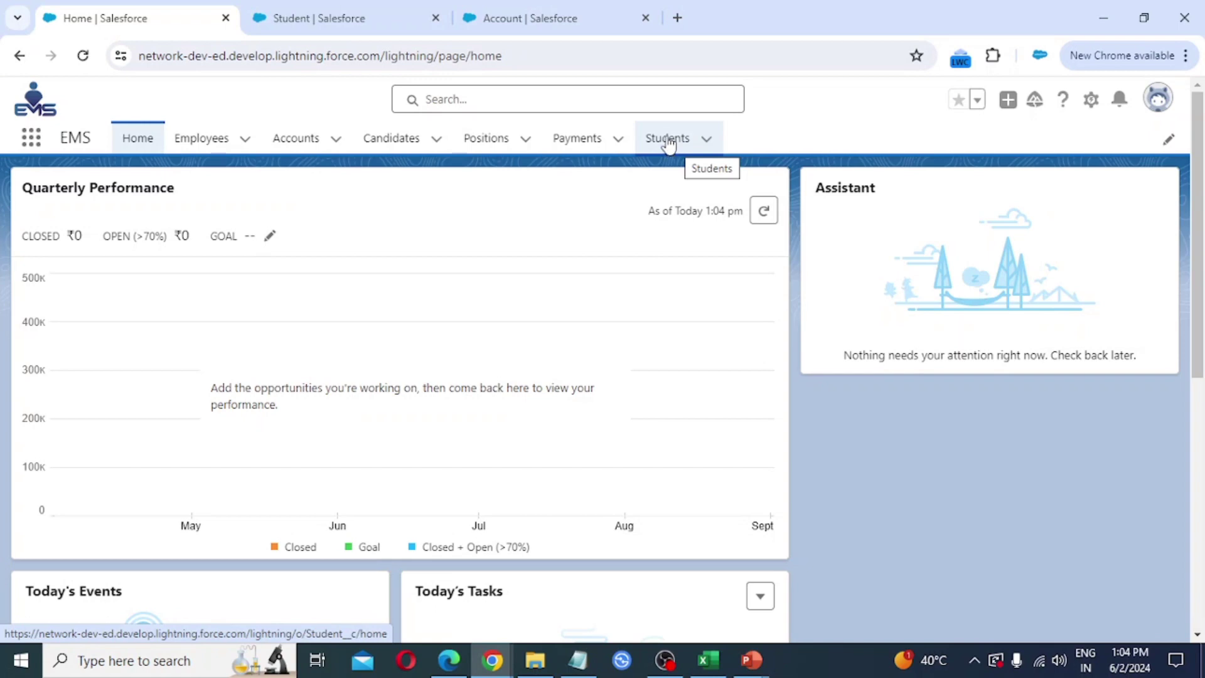
Step: Open the Students list in the EMS app and start a new Student record
left_click(675, 157)
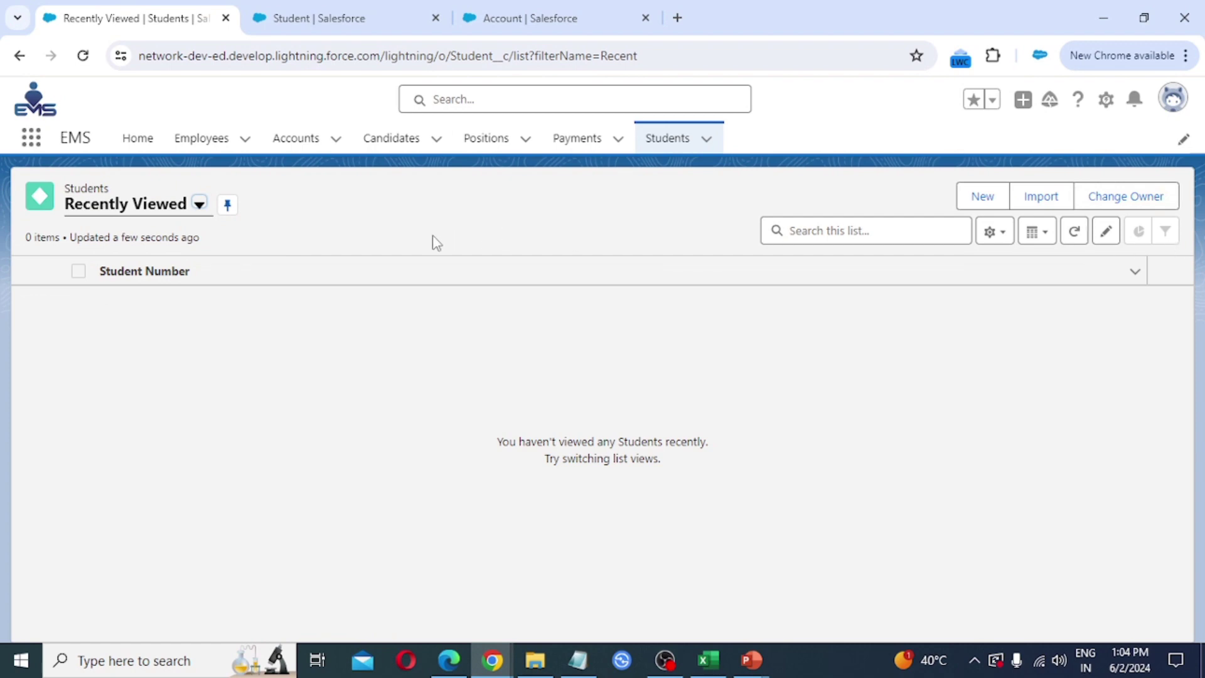
left_click(973, 197)
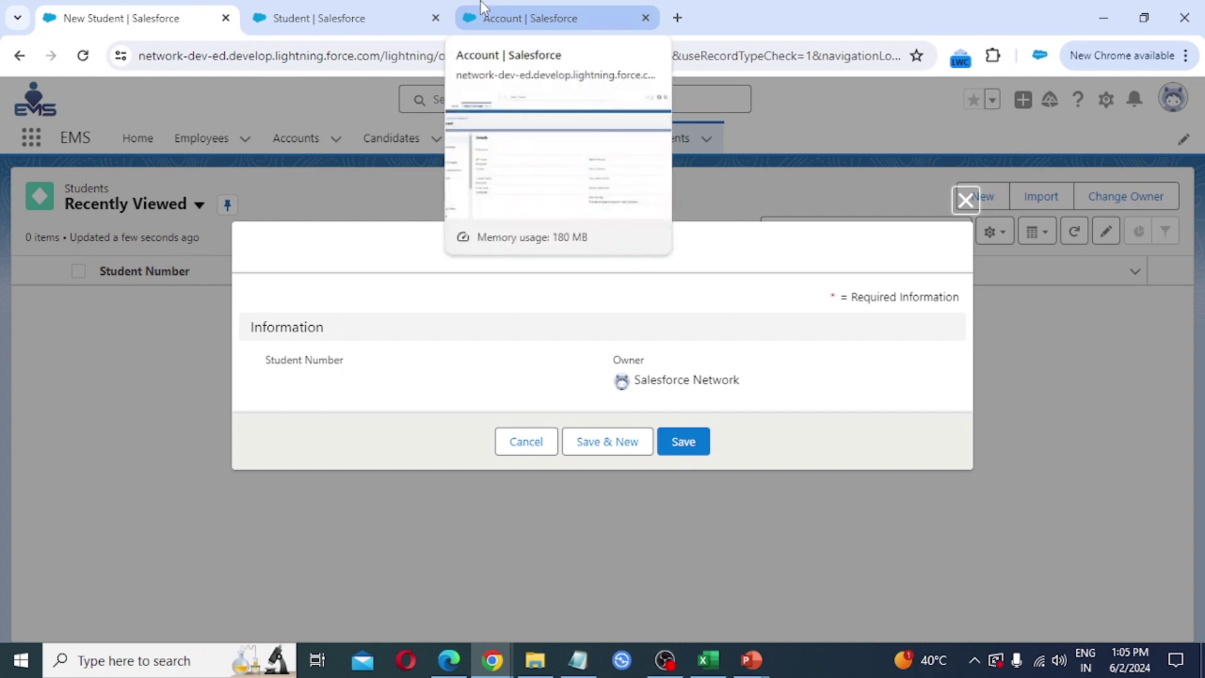
Step: Return to the Student object's setup and start a new custom field under Fields & Relationships
left_click(306, 9)
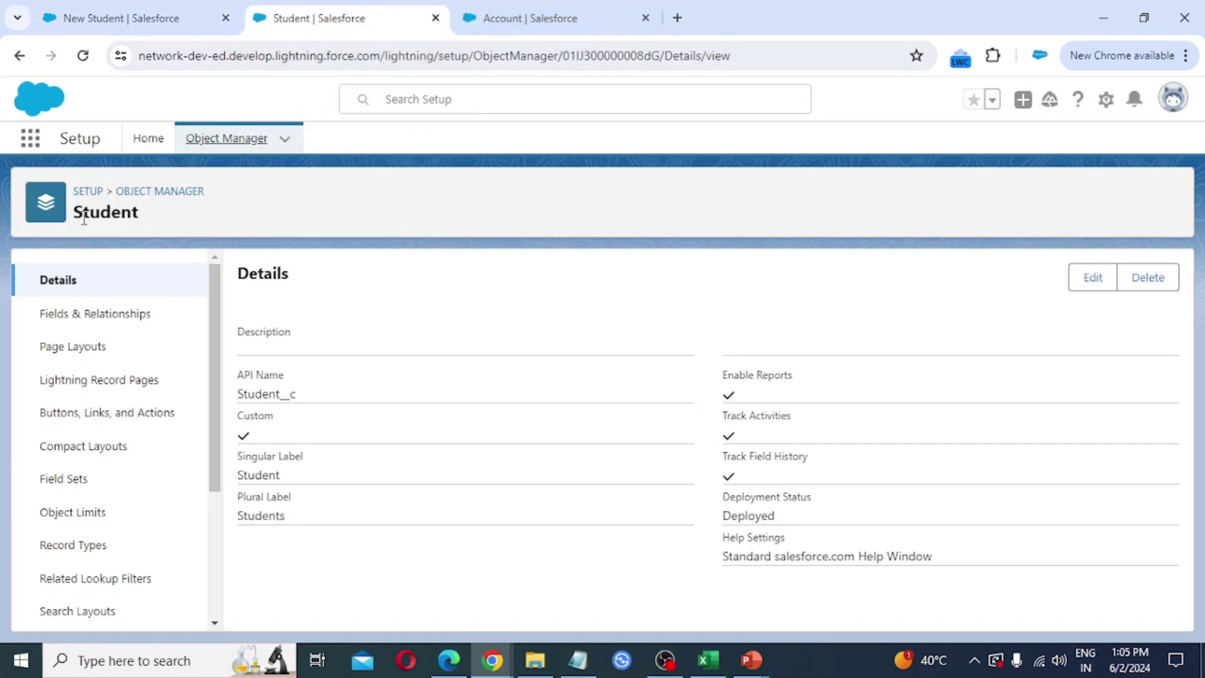
left_click(96, 320)
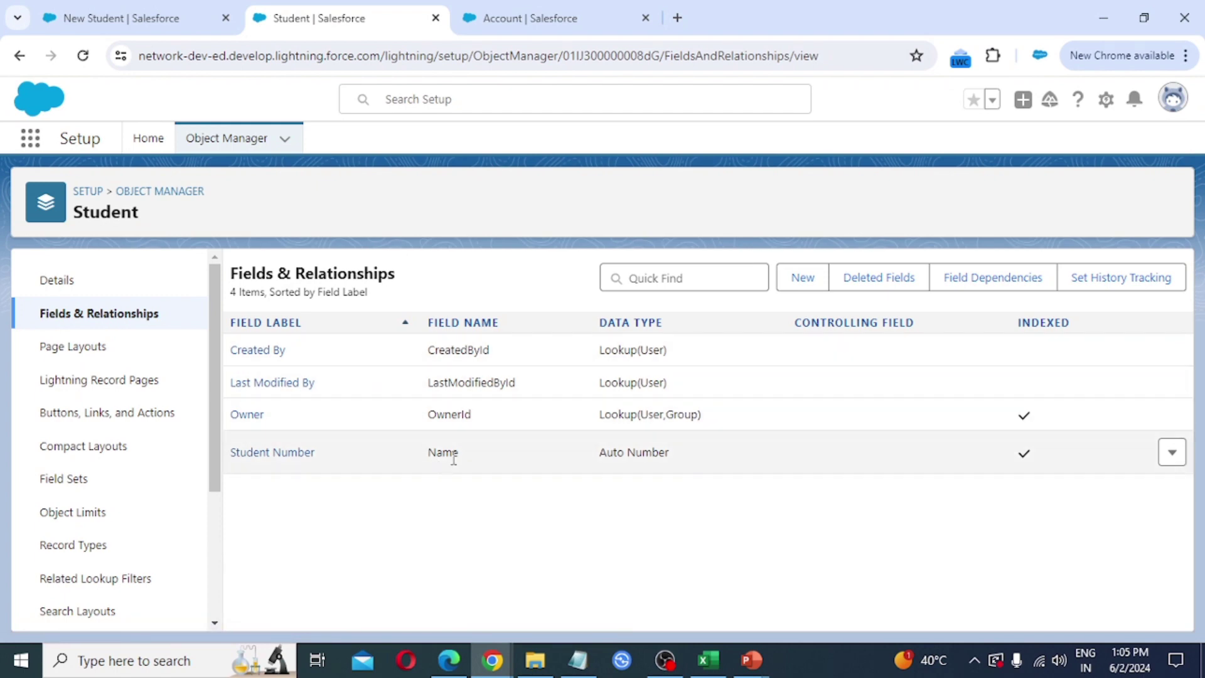
left_click(808, 285)
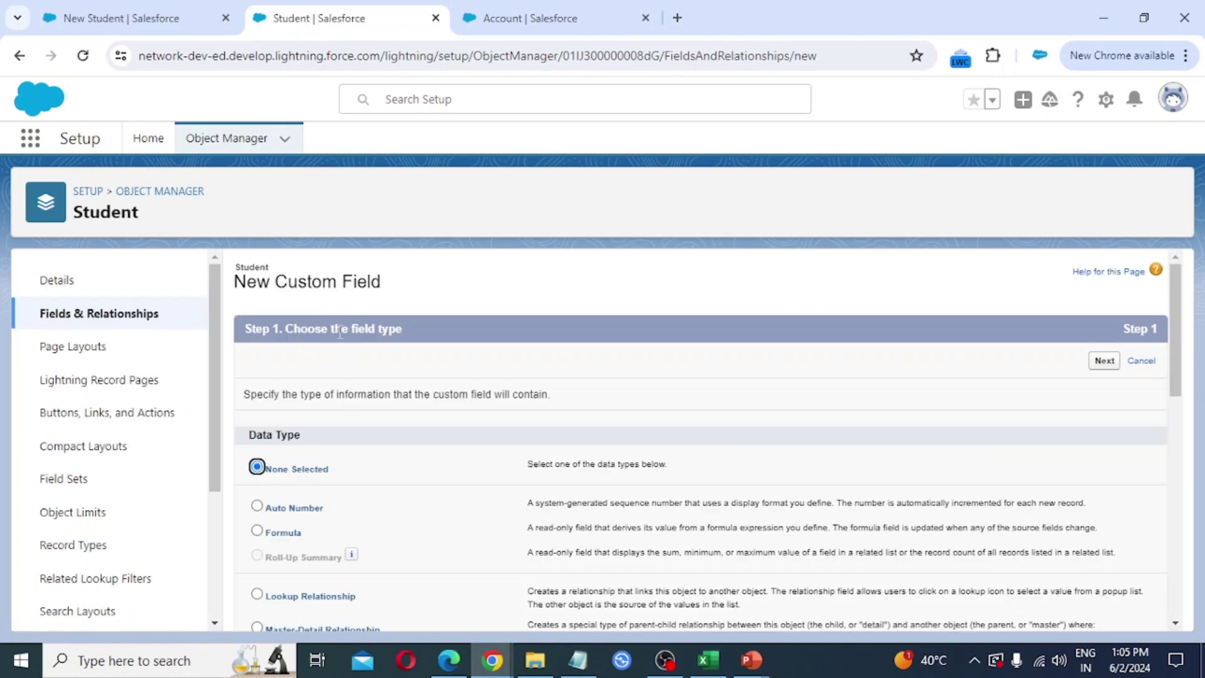
Step: Review the full list of data types offered for the new custom field and their descriptions
scroll(305, 463, "down", 1)
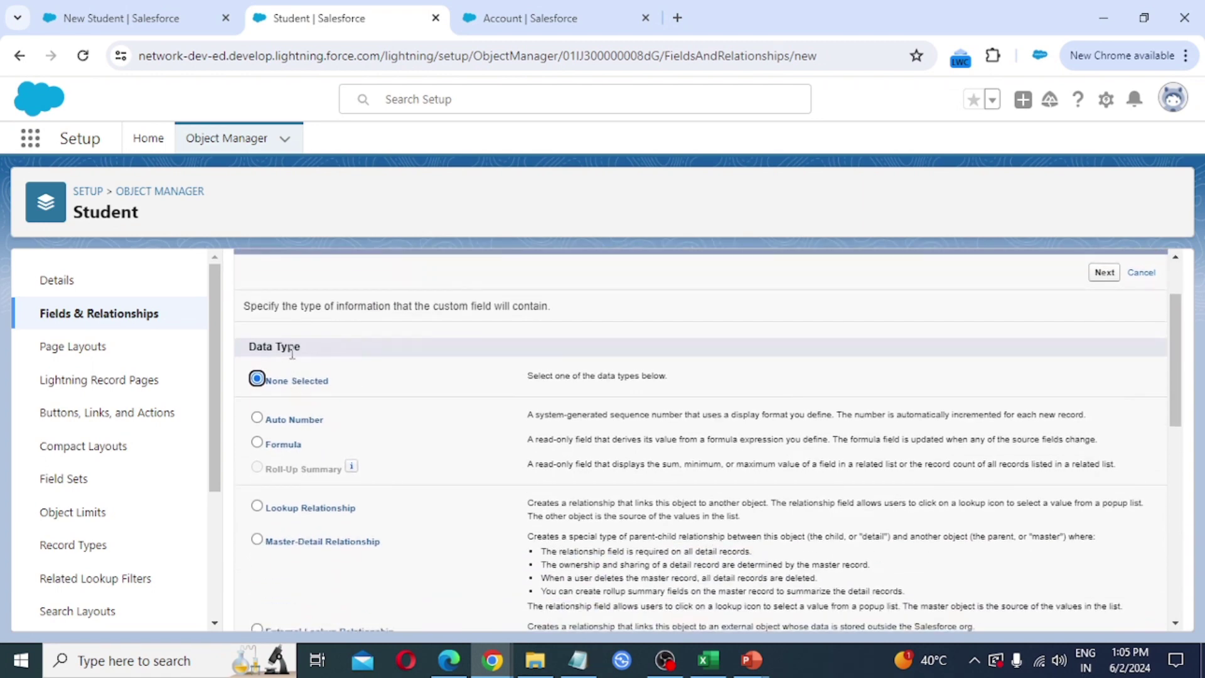
scroll(307, 400, "down", 5)
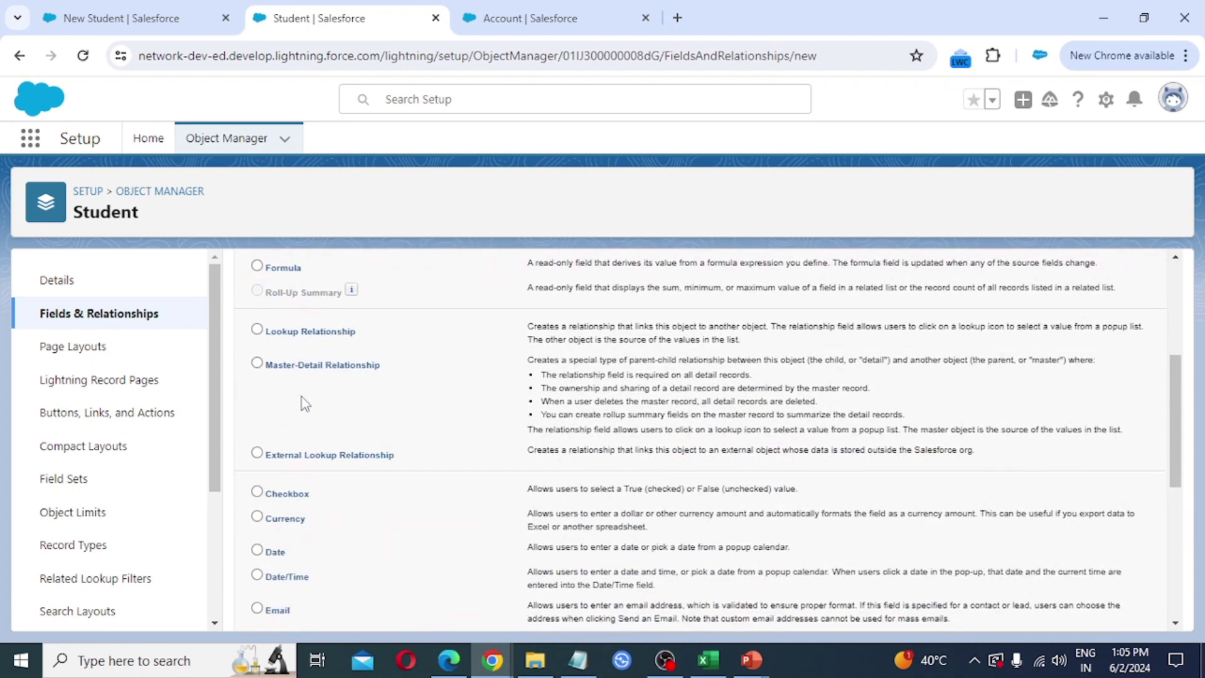
scroll(305, 400, "down", 4)
scroll(333, 457, "up", 10)
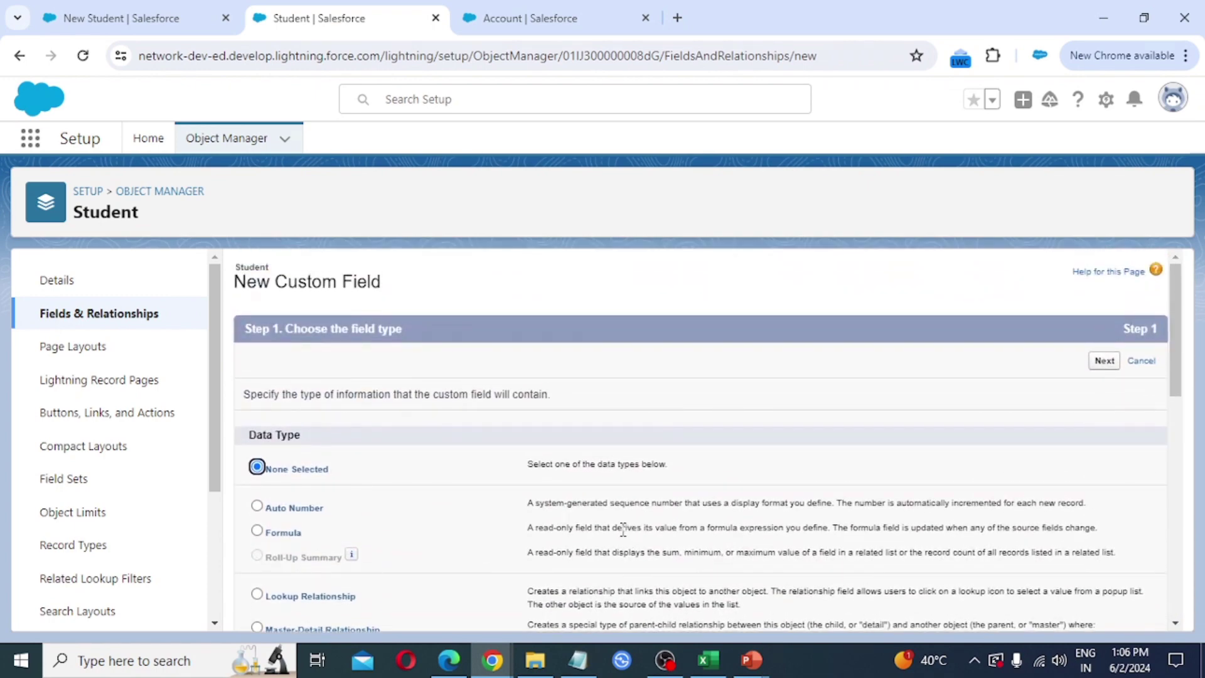
scroll(615, 477, "down", 3)
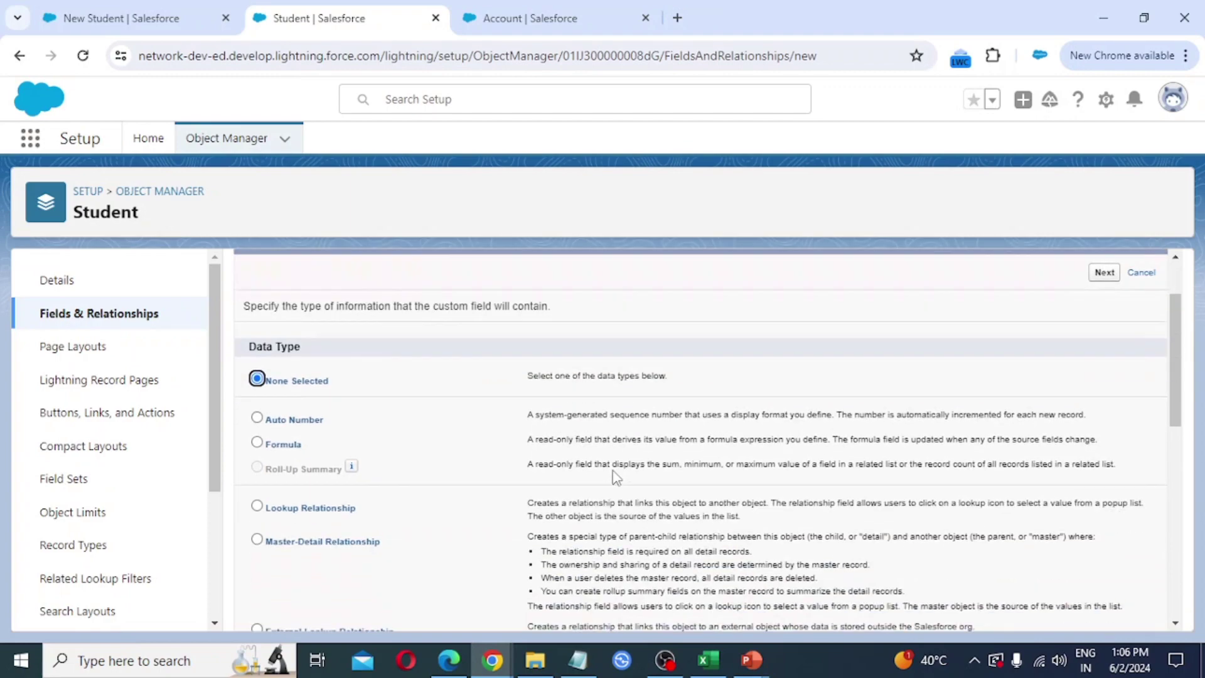
scroll(614, 477, "down", 9)
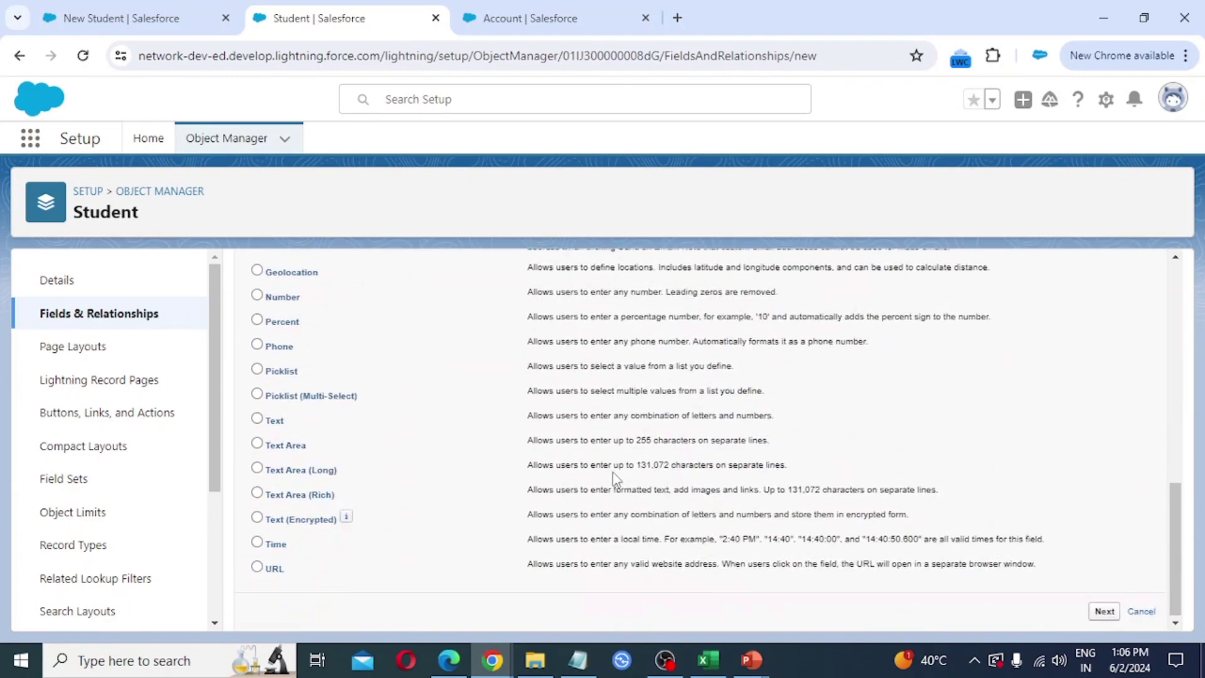
scroll(465, 483, "up", 10)
scroll(465, 484, "up", 2)
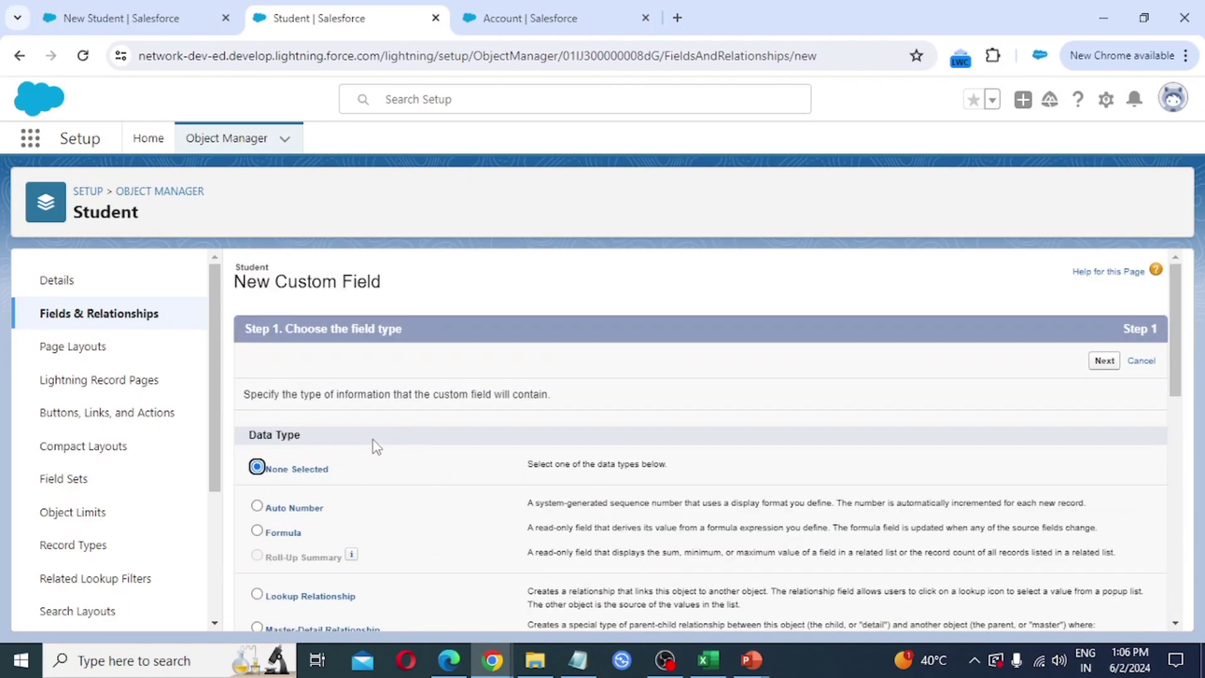
Step: Choose Text as the new field's data type and continue to the field details
scroll(376, 447, "down", 1)
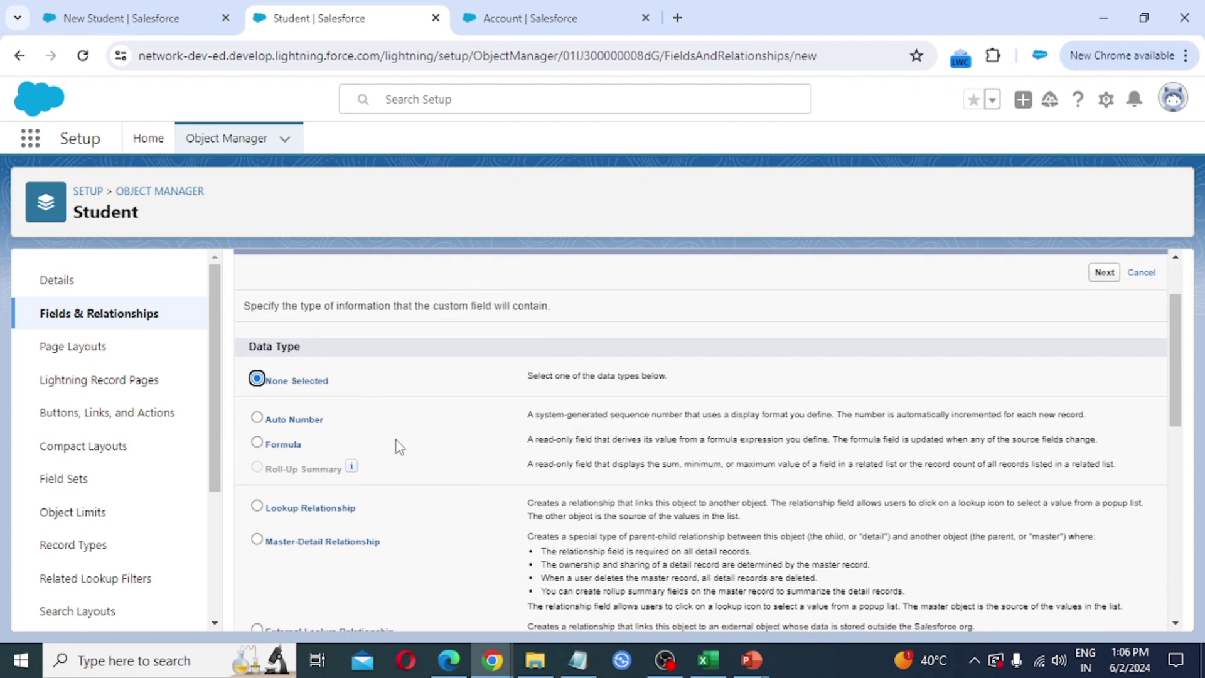
scroll(397, 441, "down", 5)
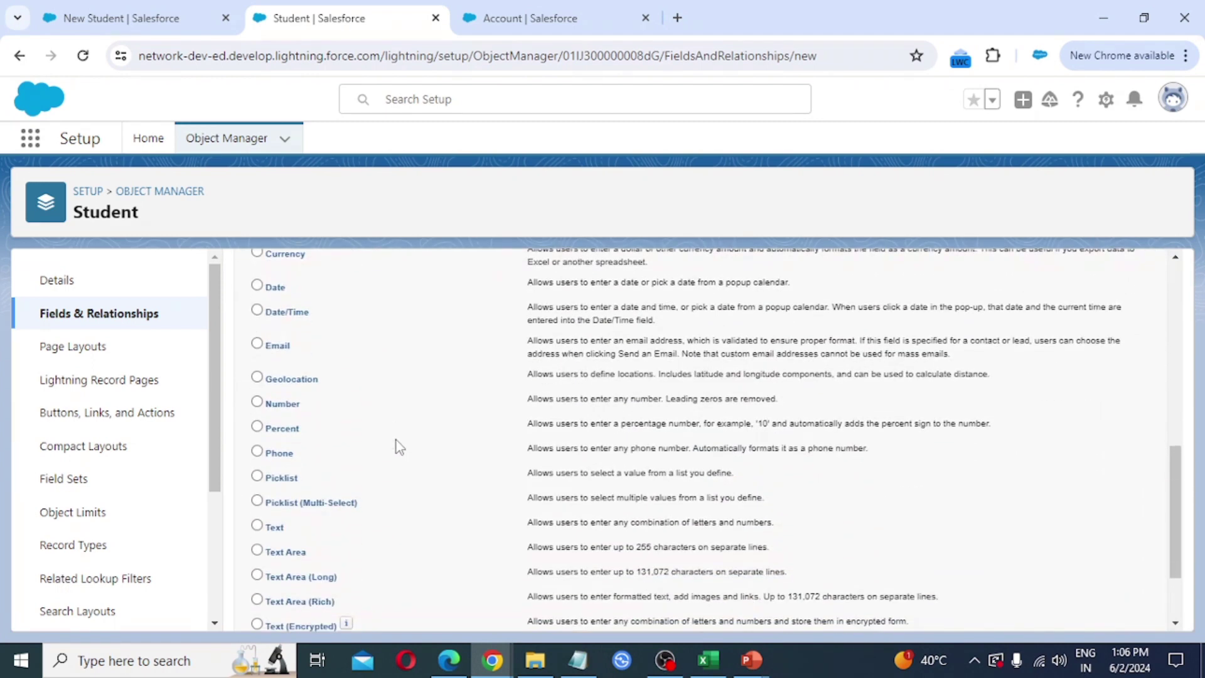
scroll(395, 444, "down", 1)
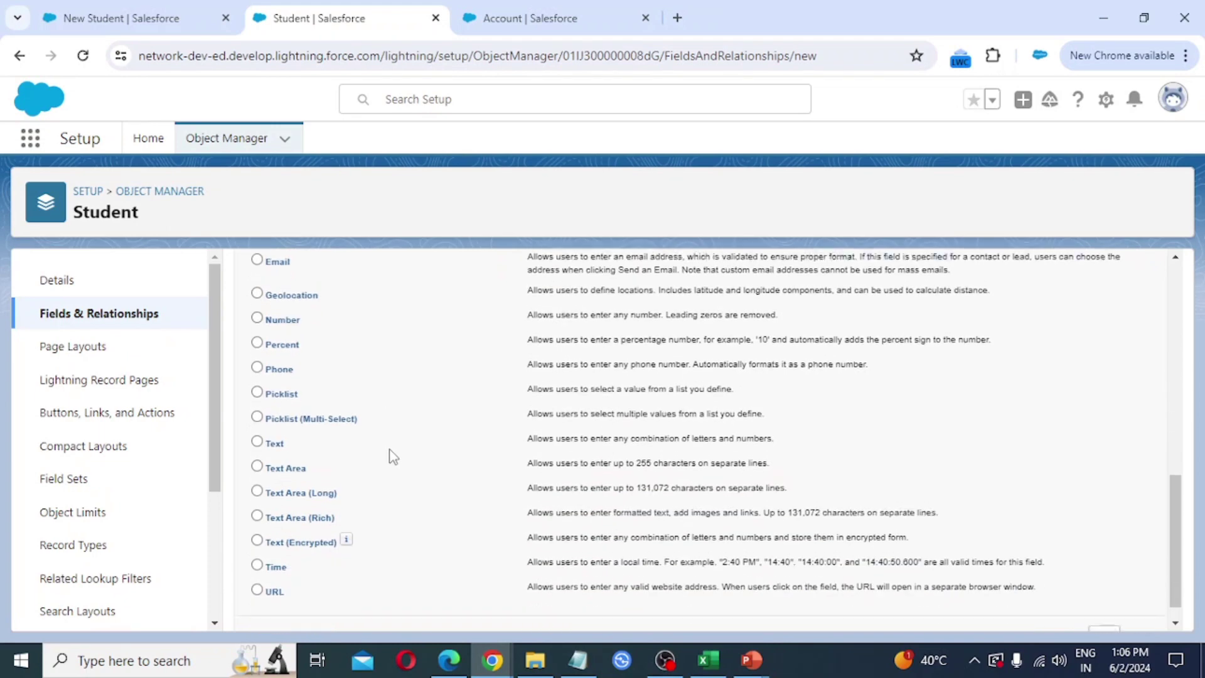
left_click(257, 438)
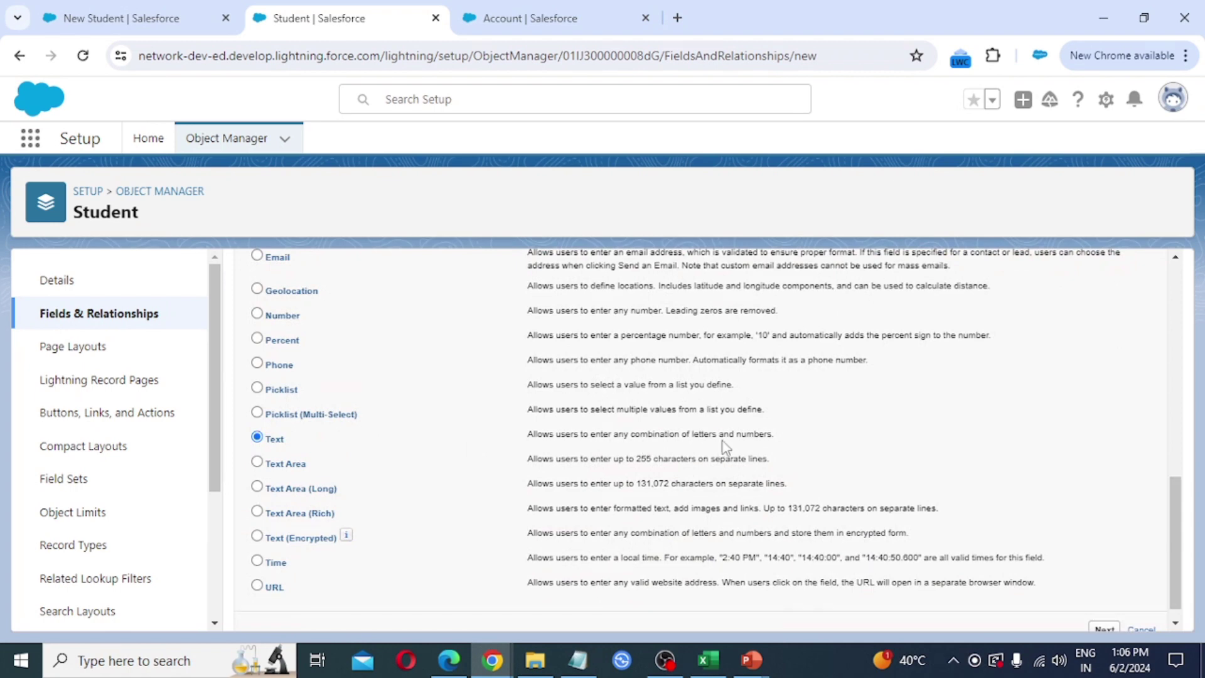
scroll(806, 447, "down", 1)
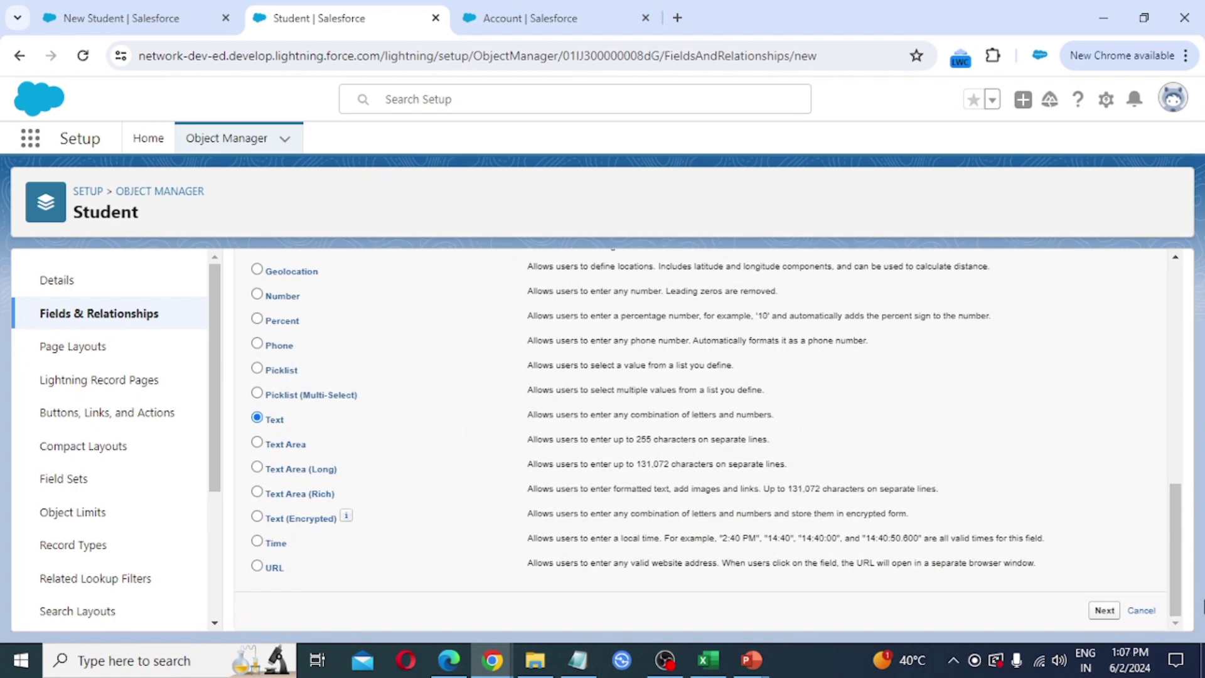
left_click(1105, 610)
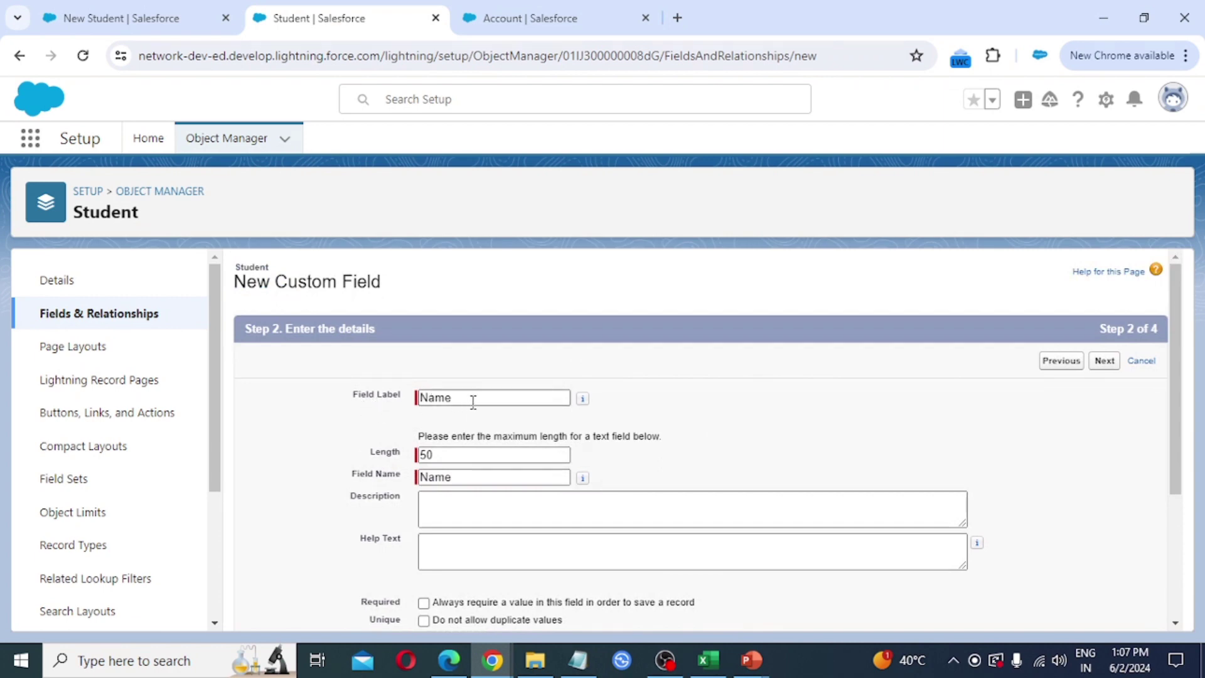
Step: Define the text field with label Name, length 50 and field name Name, keeping the other options at their defaults
scroll(458, 457, "down", 1)
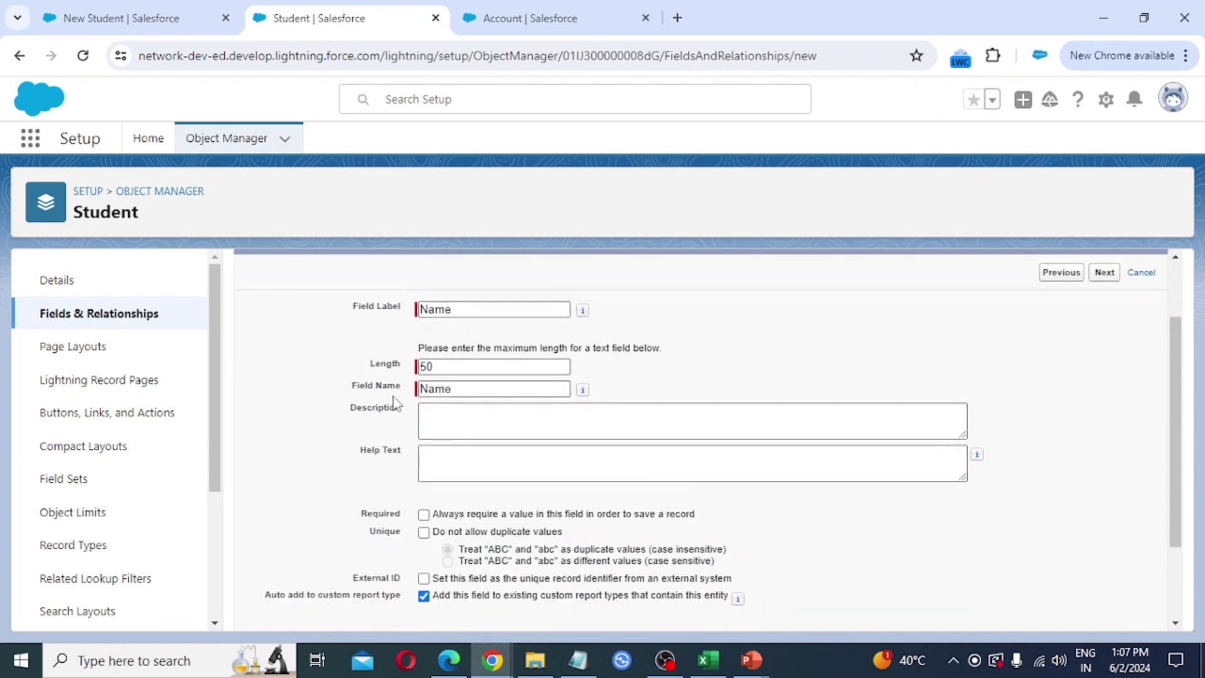
scroll(483, 493, "down", 1)
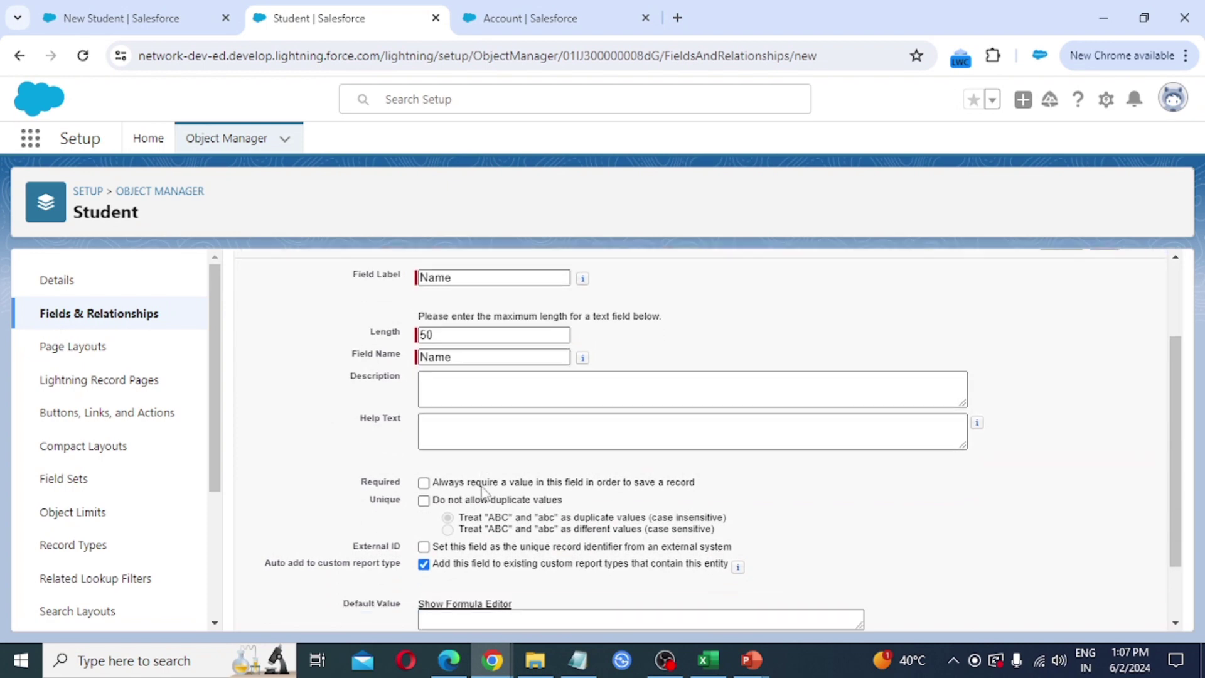
scroll(483, 493, "down", 1)
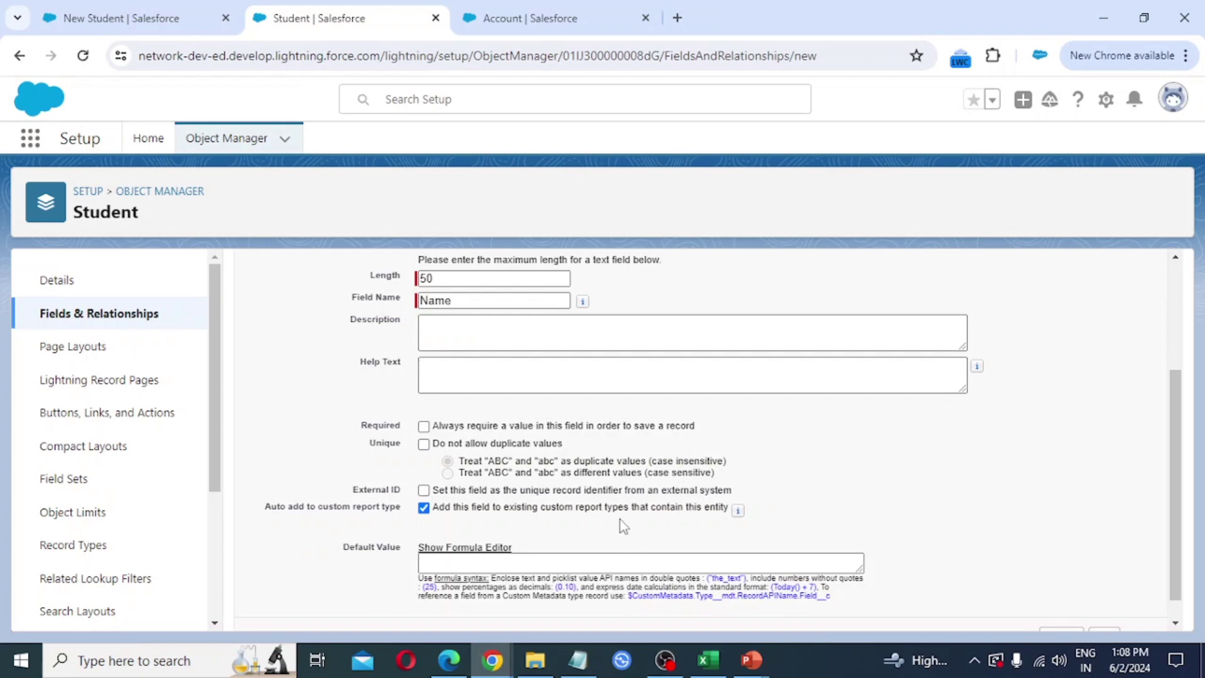
scroll(488, 481, "down", 1)
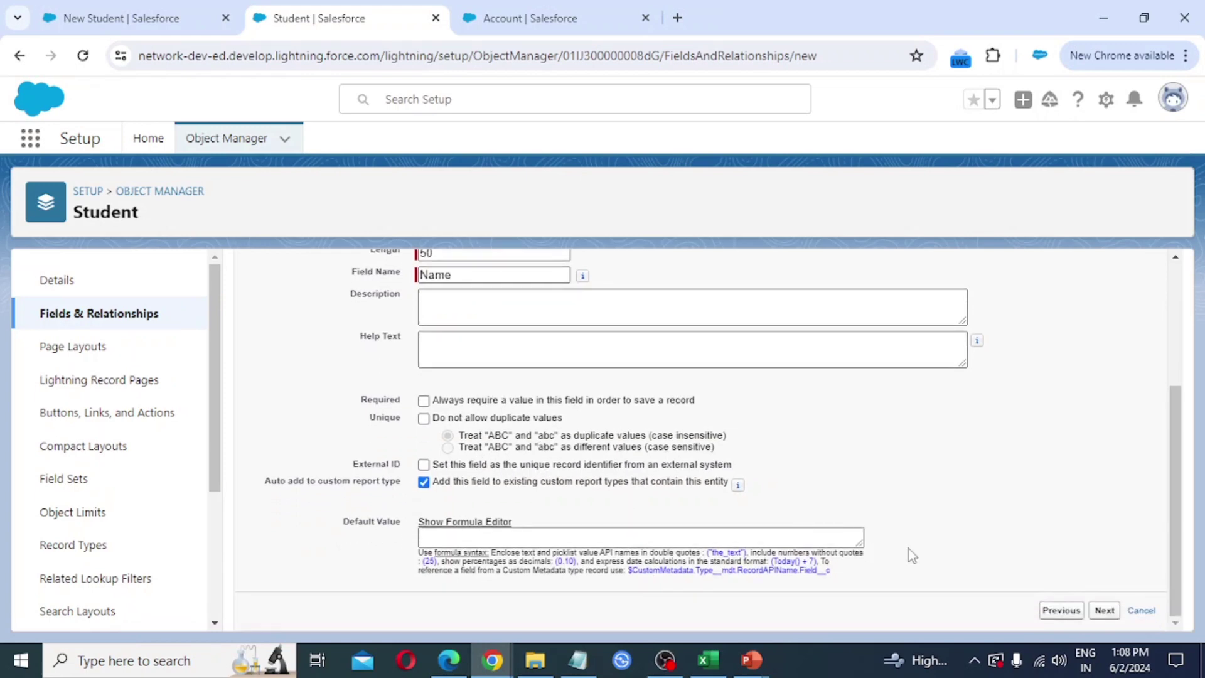
left_click(1104, 611)
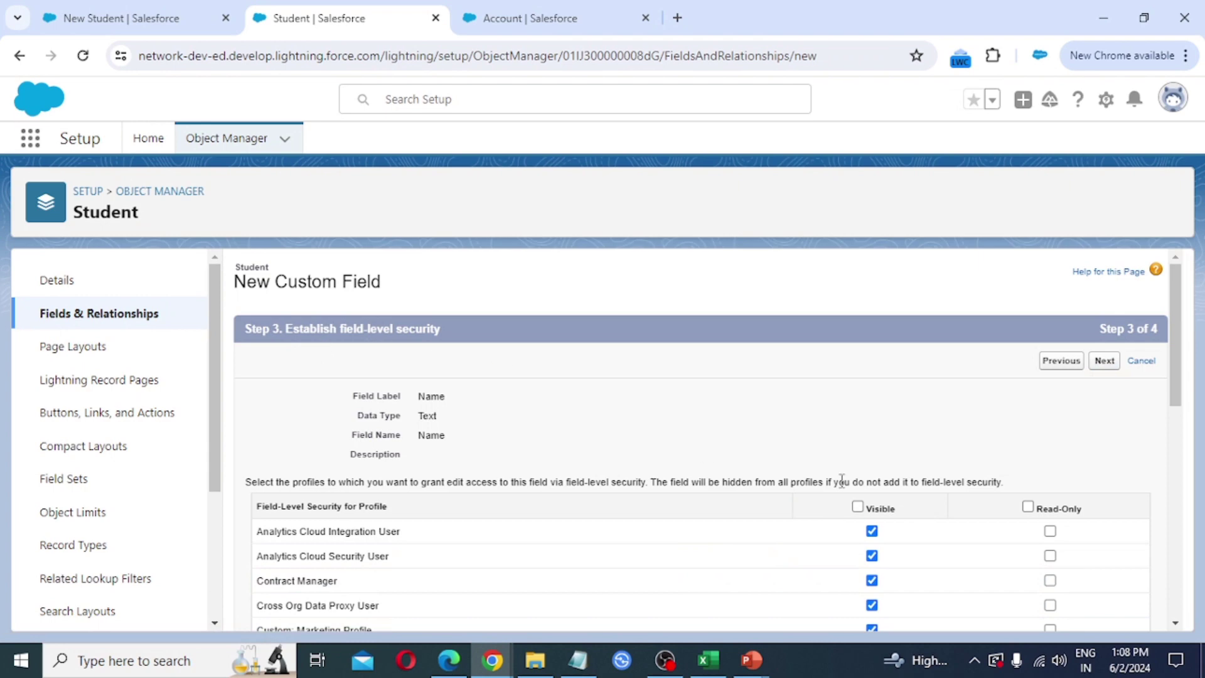
Step: Accept the default field-level security and the Student Layout for the Name field, save it and start another custom field
scroll(842, 481, "down", 9)
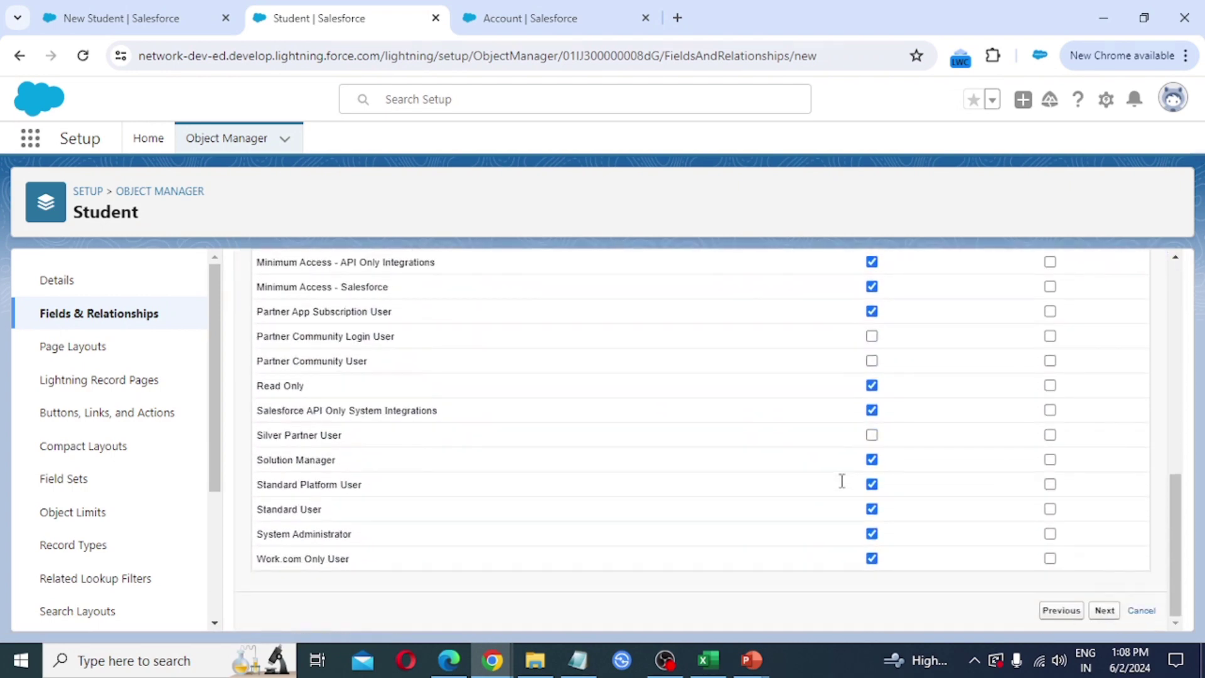
left_click(1106, 612)
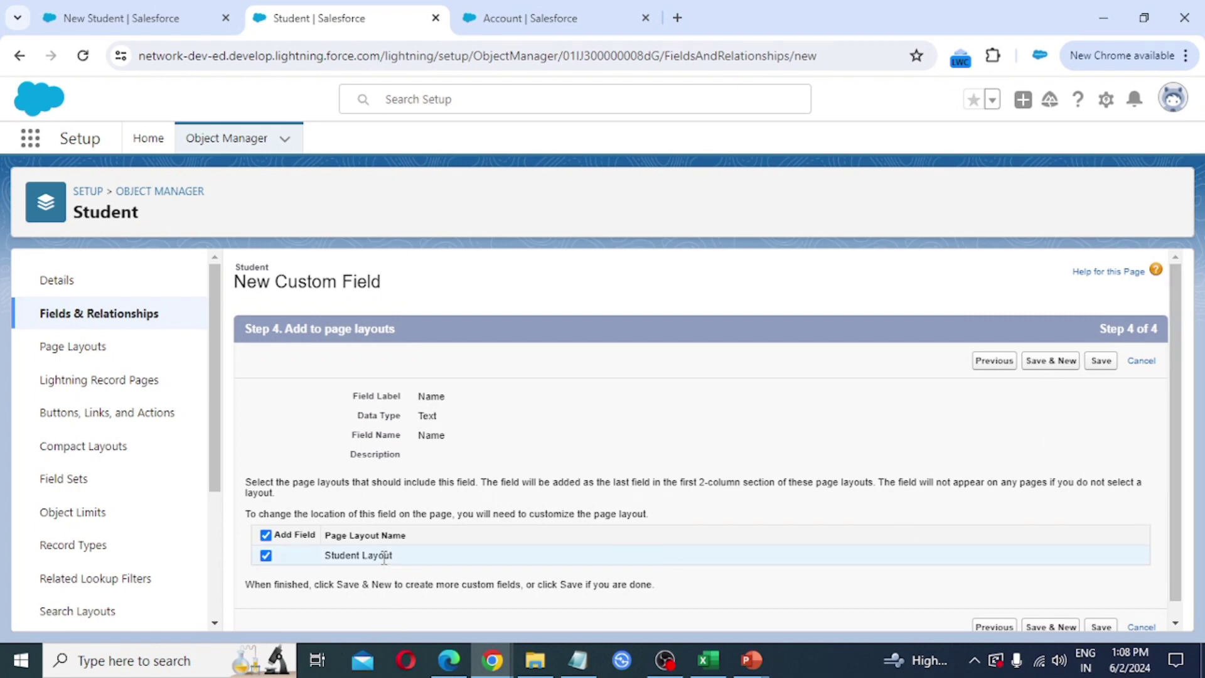
left_click(1058, 363)
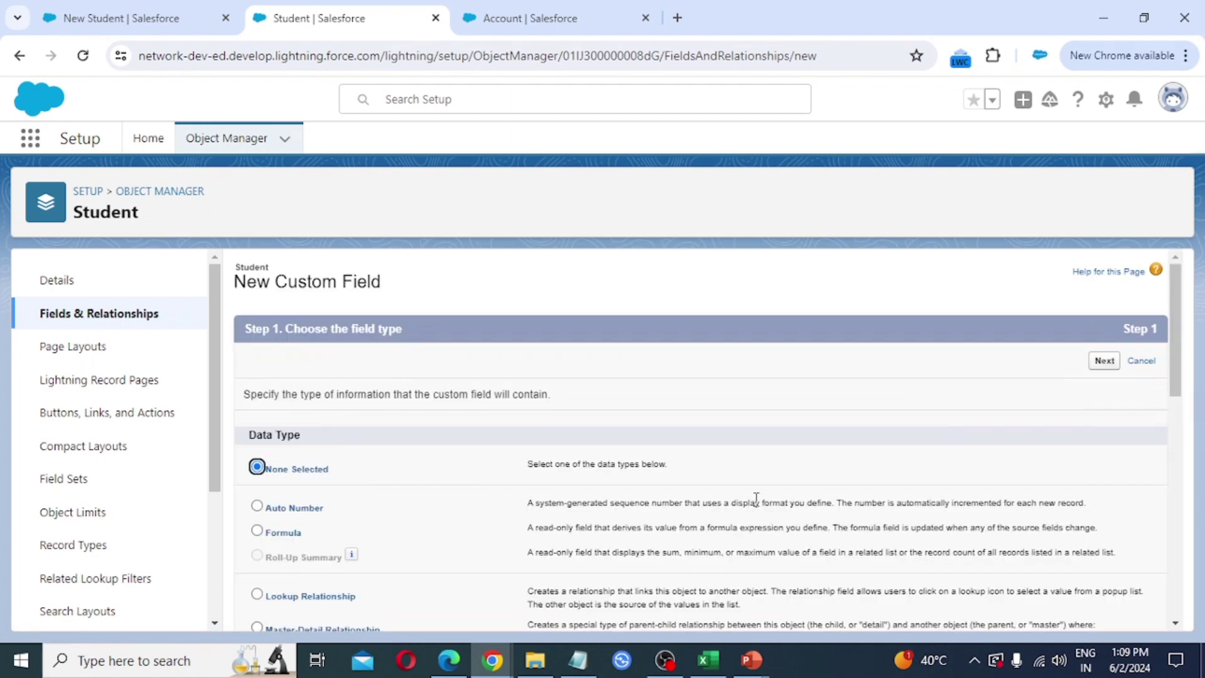
Step: Choose Picklist as the second custom field's data type and continue to the field details
scroll(581, 475, "down", 3)
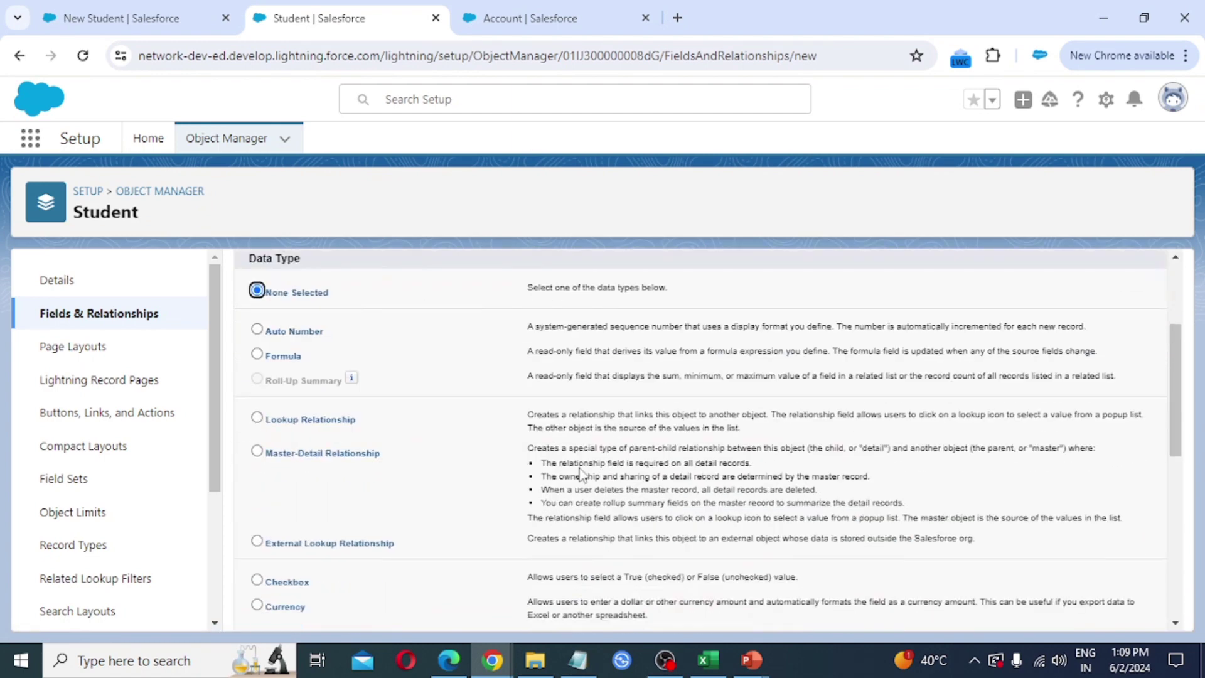
scroll(580, 472, "down", 3)
scroll(512, 491, "down", 2)
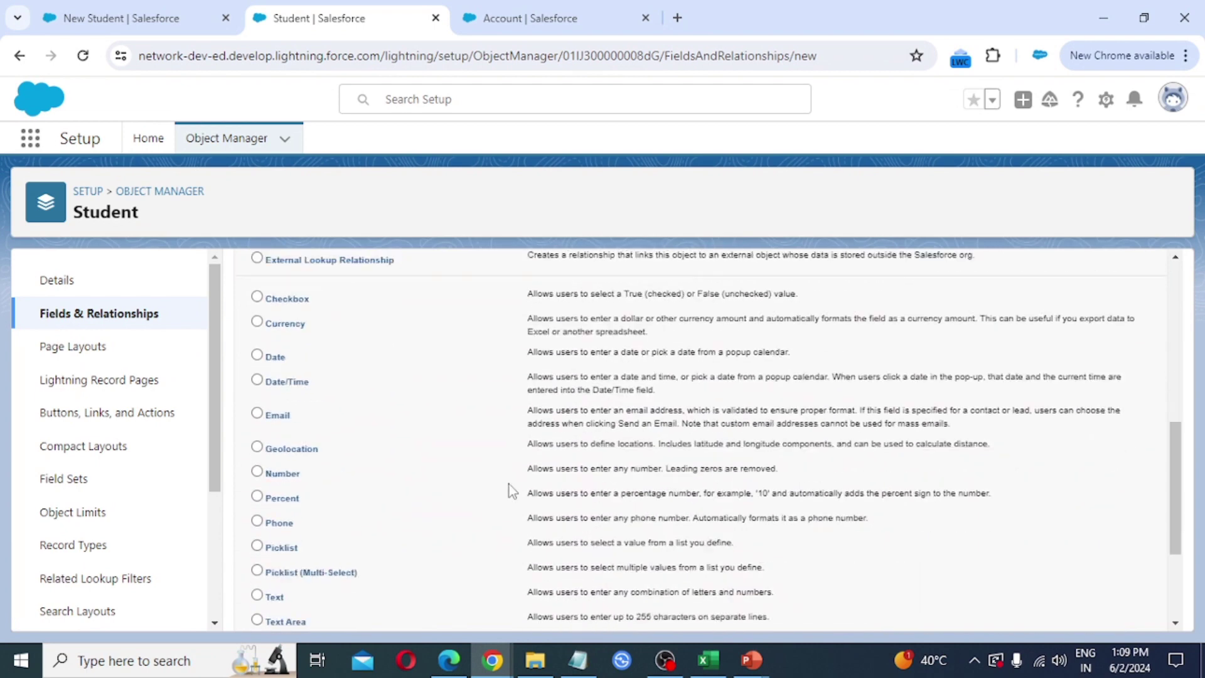
left_click(288, 479)
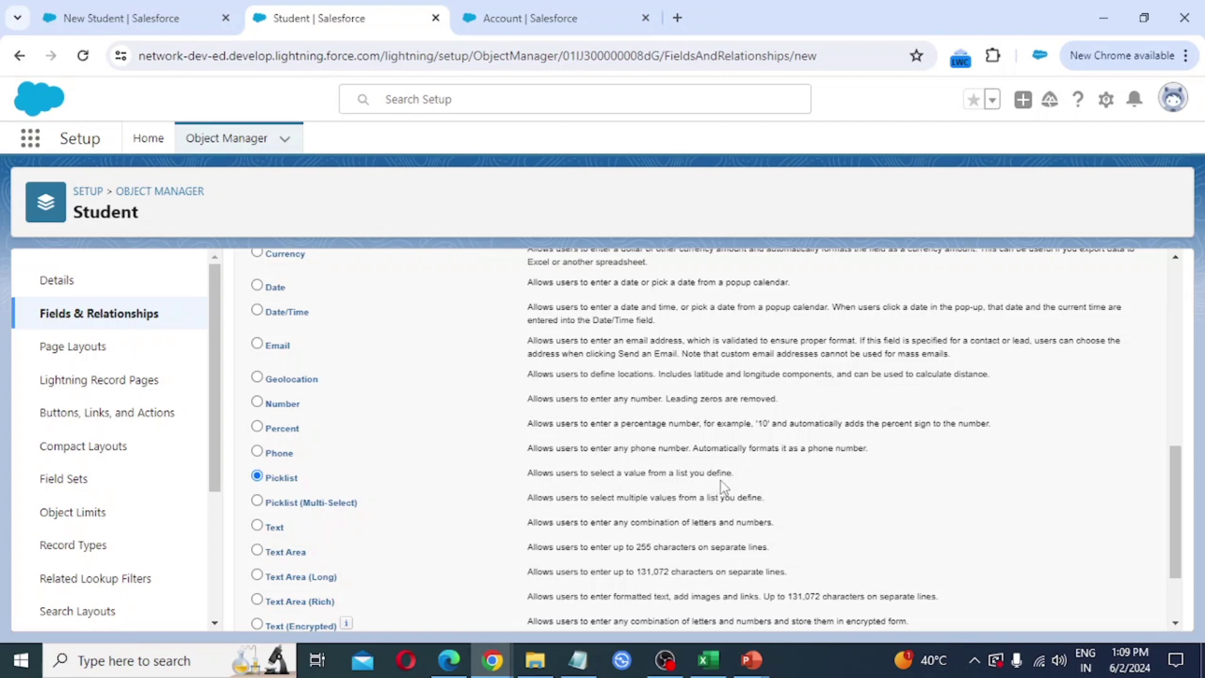
scroll(877, 520, "down", 2)
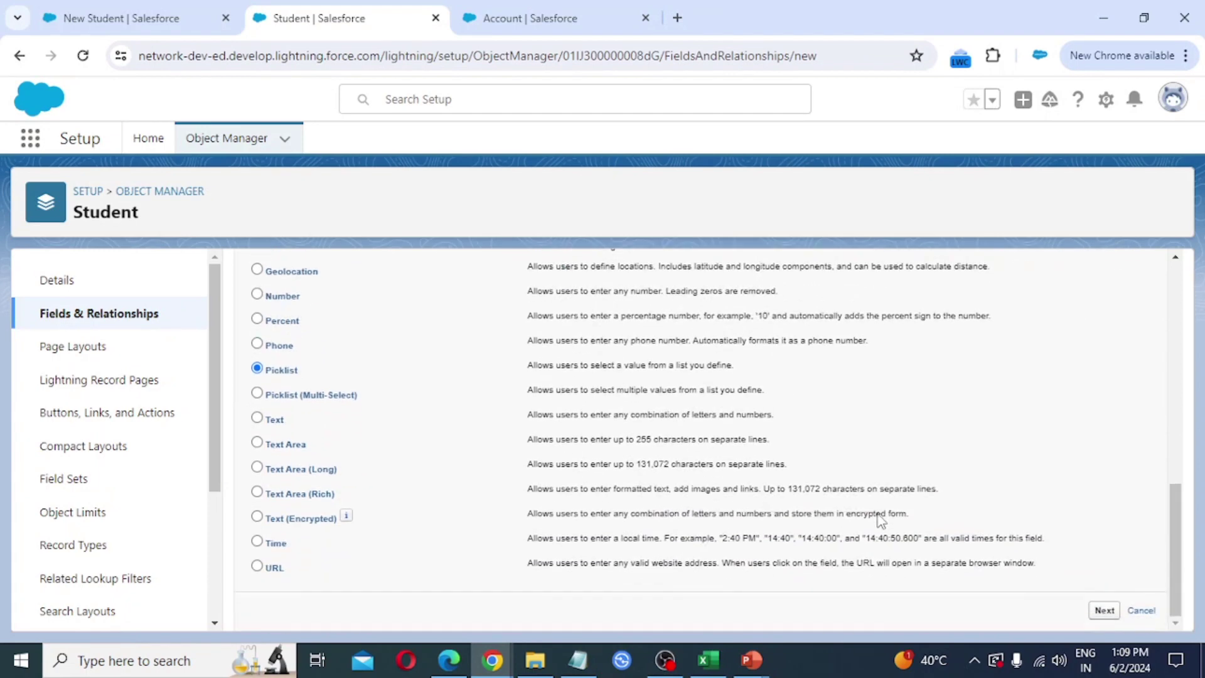
left_click(1106, 612)
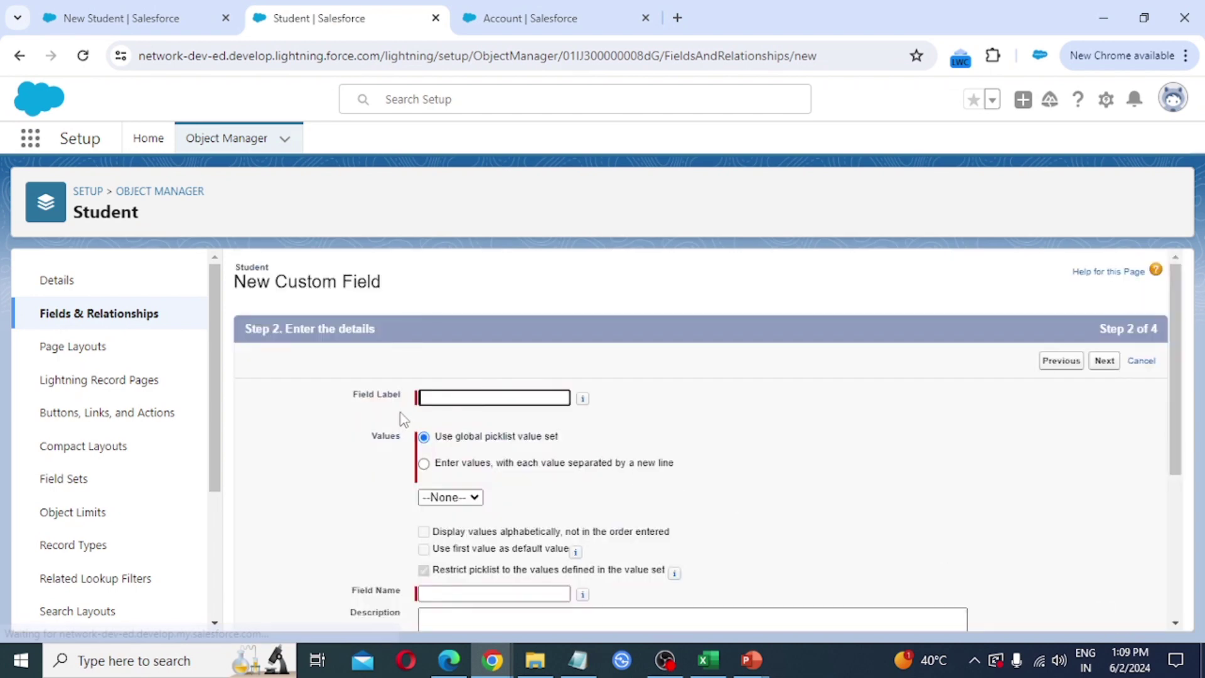
Step: Define the picklist field with label and field name Gender and its own values Male and Female, keeping the other options at their defaults
left_click(448, 398)
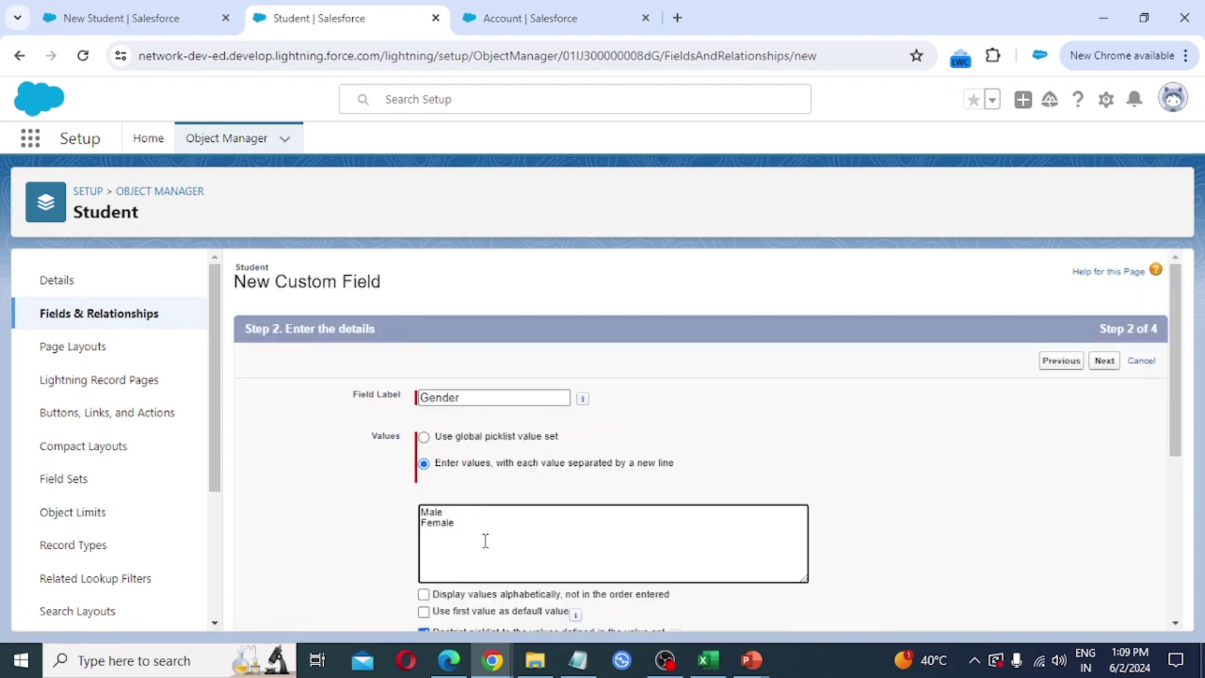
scroll(490, 562, "down", 3)
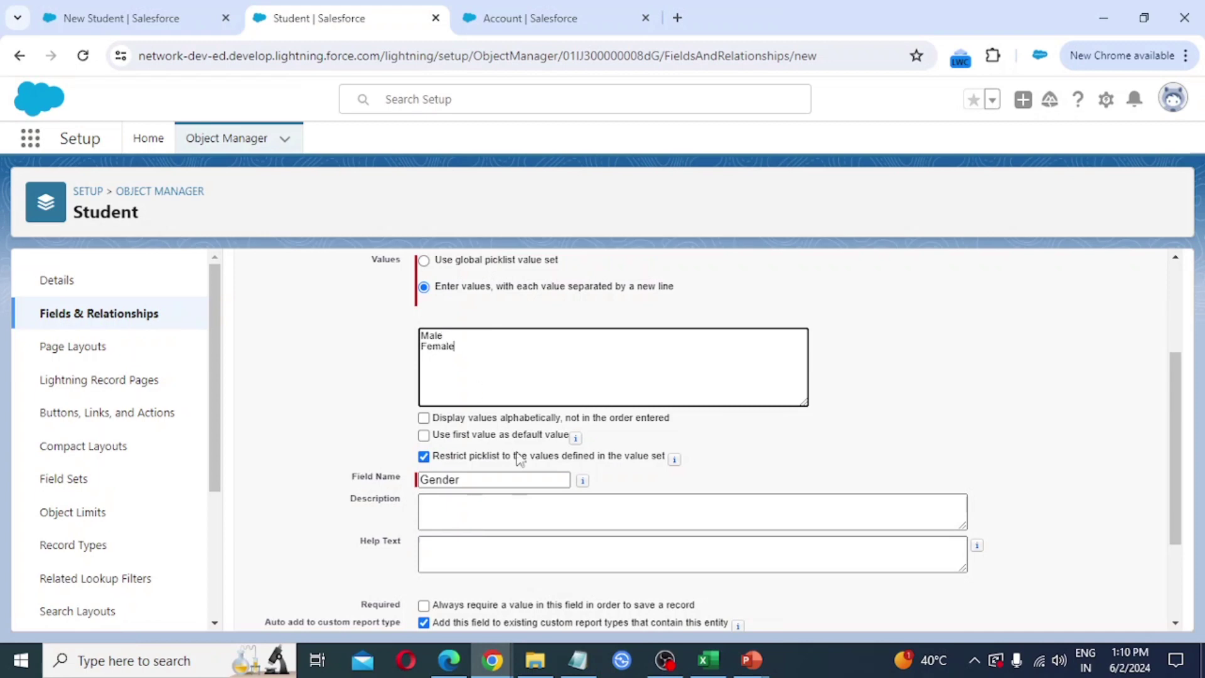
scroll(470, 462, "down", 1)
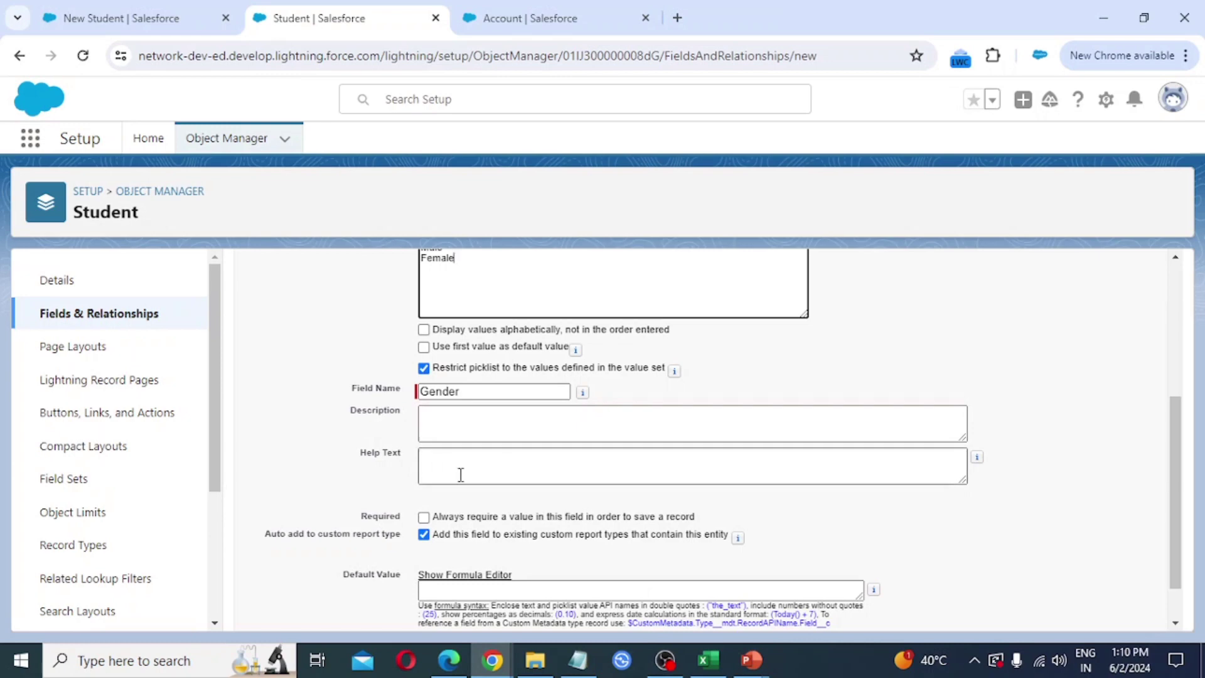
scroll(468, 485, "down", 1)
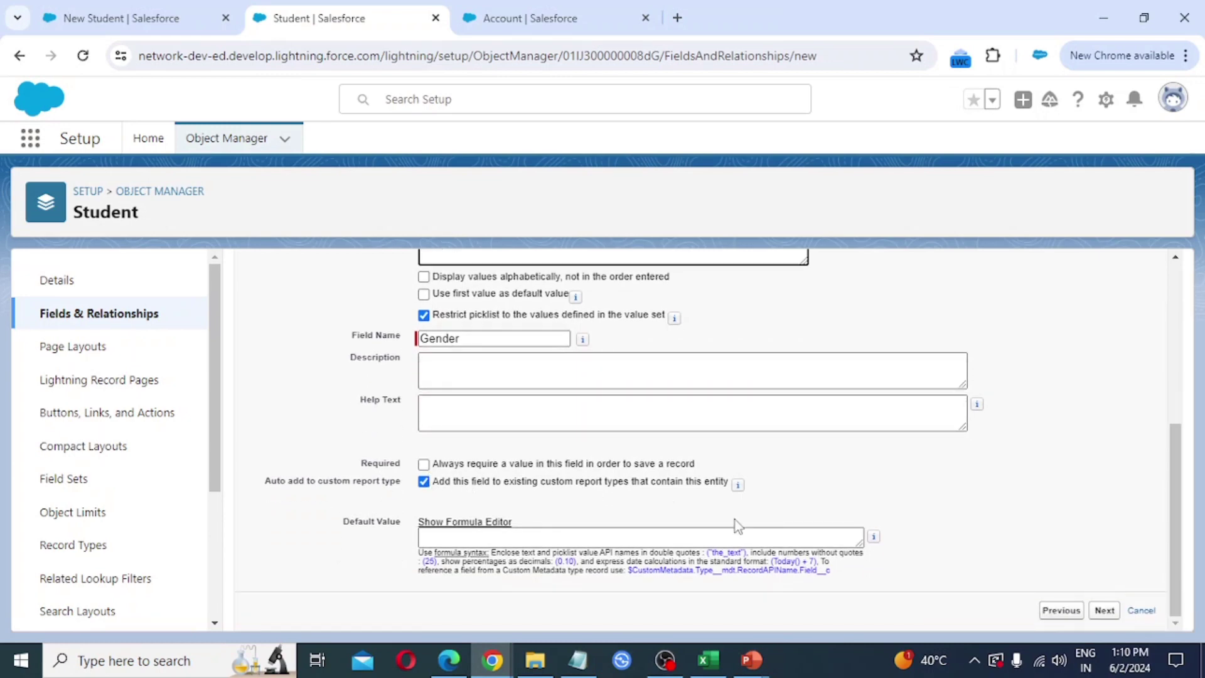
left_click(1105, 611)
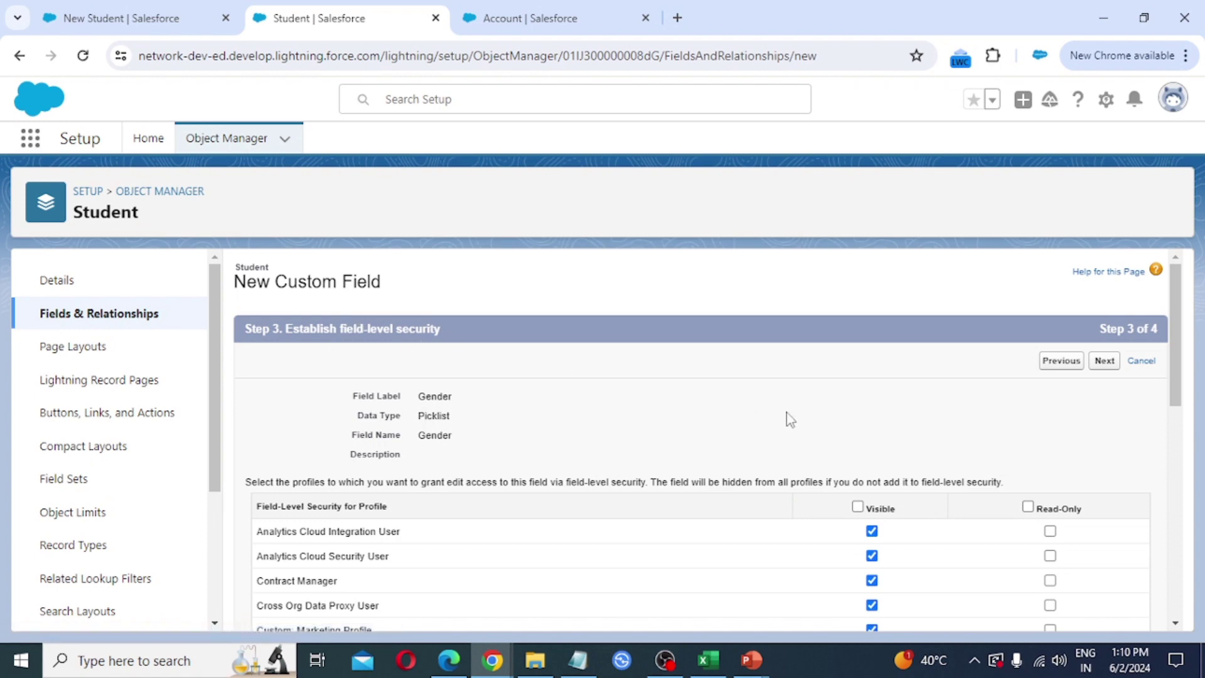
Step: Accept the default field-level security and the Student Layout for the Gender field, save it and start another custom field
scroll(948, 517, "down", 9)
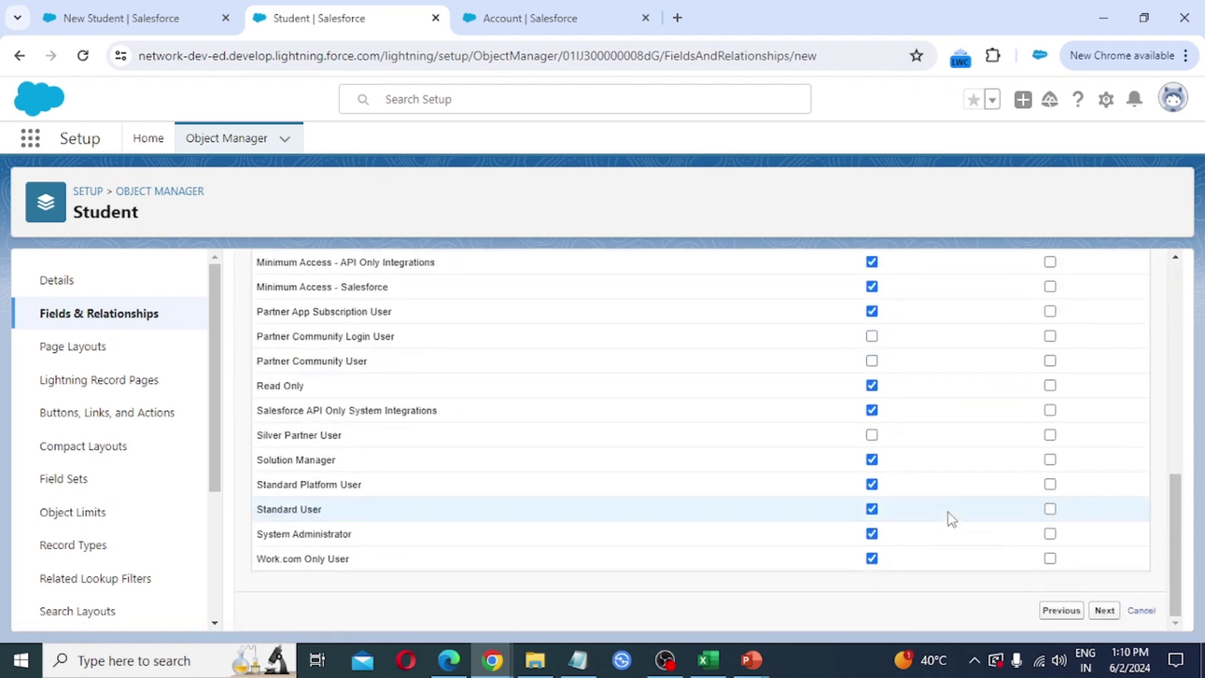
left_click(1104, 611)
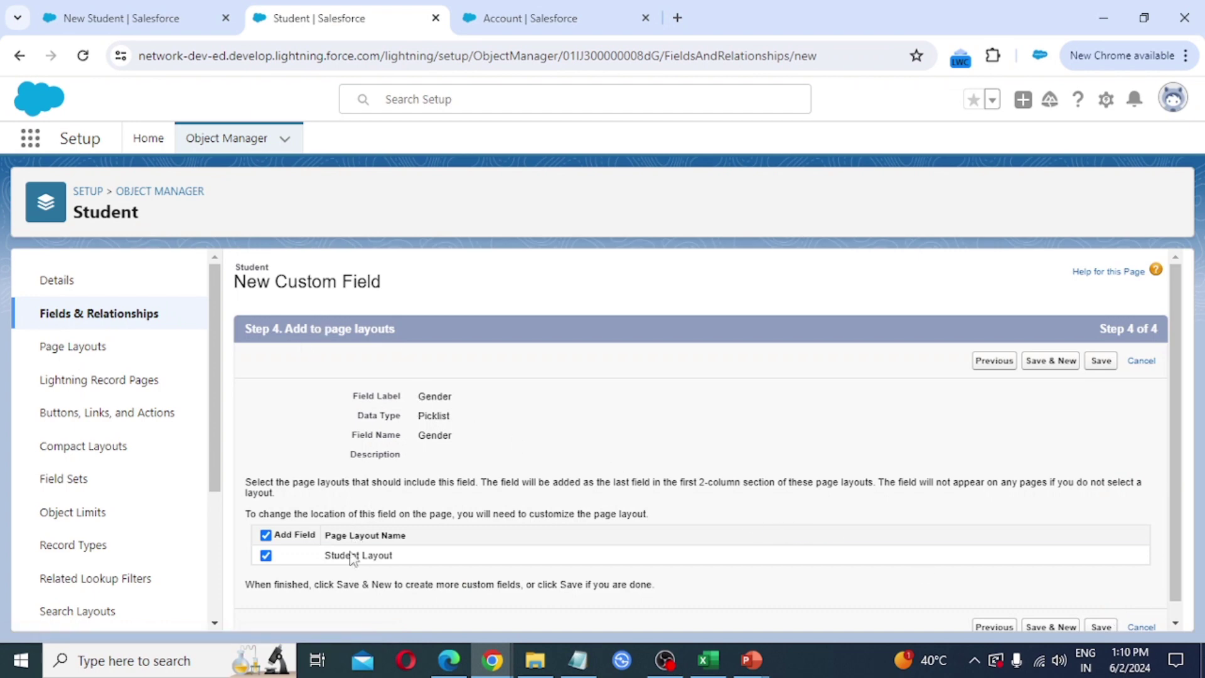
left_click(1055, 363)
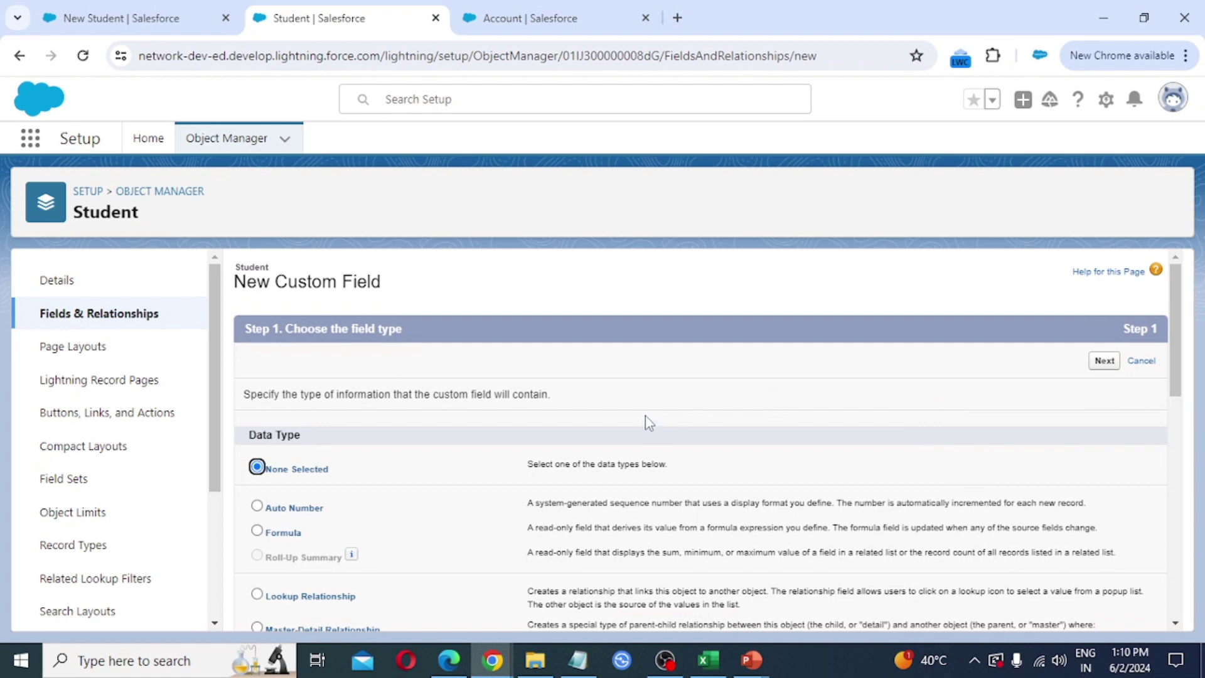
Step: Choose Picklist as the third custom field's data type and continue to the field details
scroll(645, 416, "down", 9)
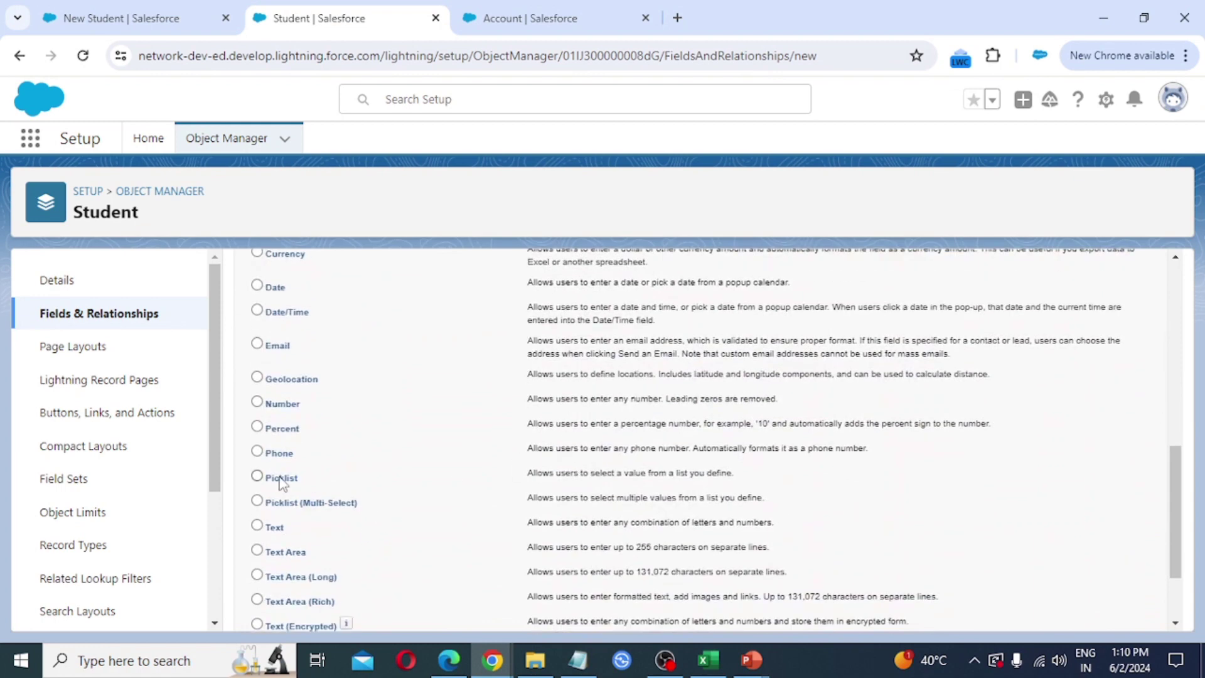
left_click(281, 483)
scroll(967, 543, "down", 2)
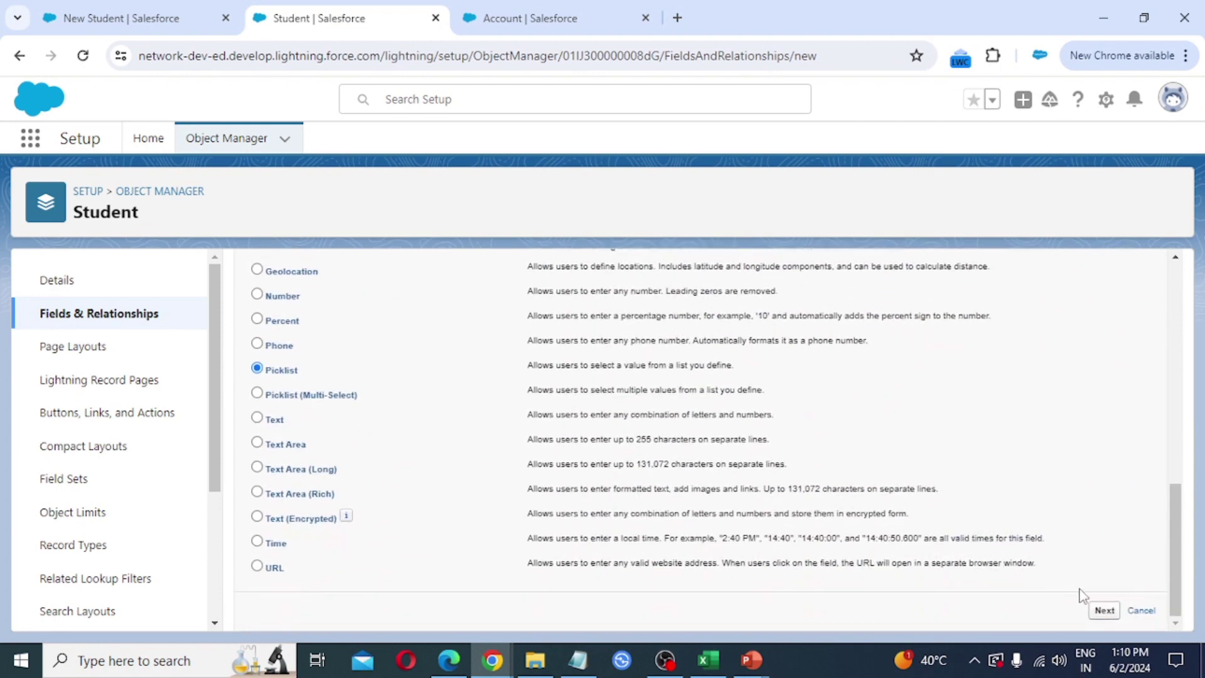
left_click(1103, 609)
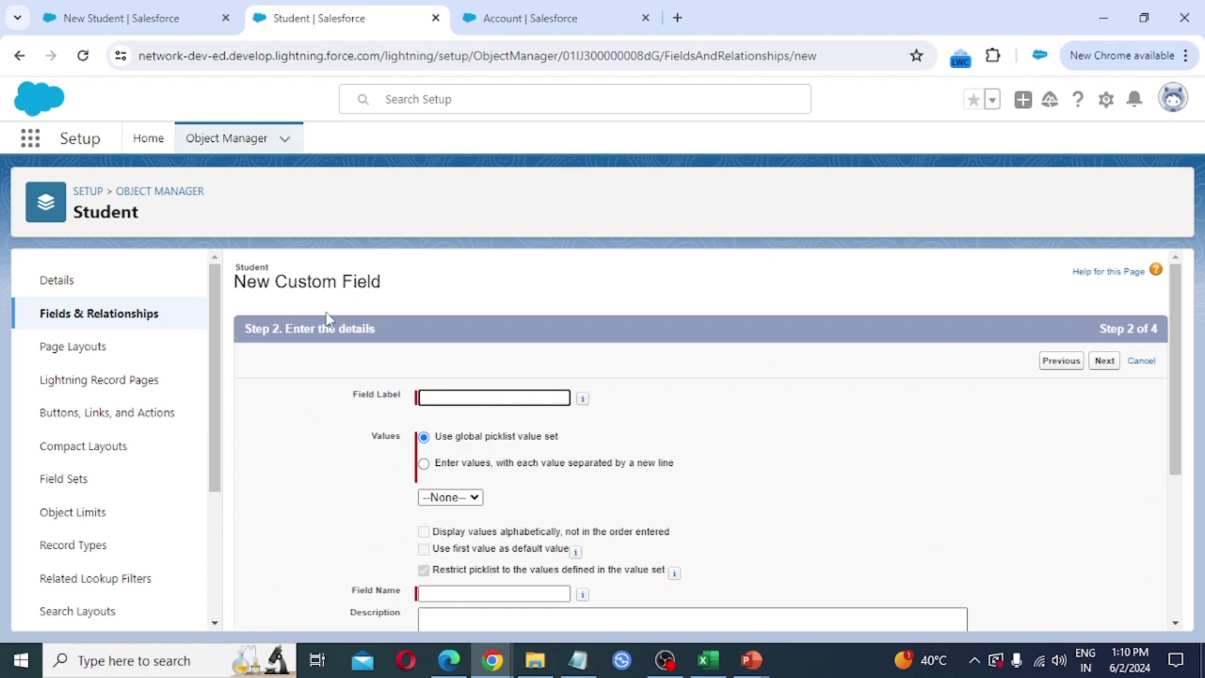
Step: Define the picklist with label and field name Religion and its own values Hindu, Muslim, Sikh and Christian, keeping the other options at their defaults
left_click(452, 397)
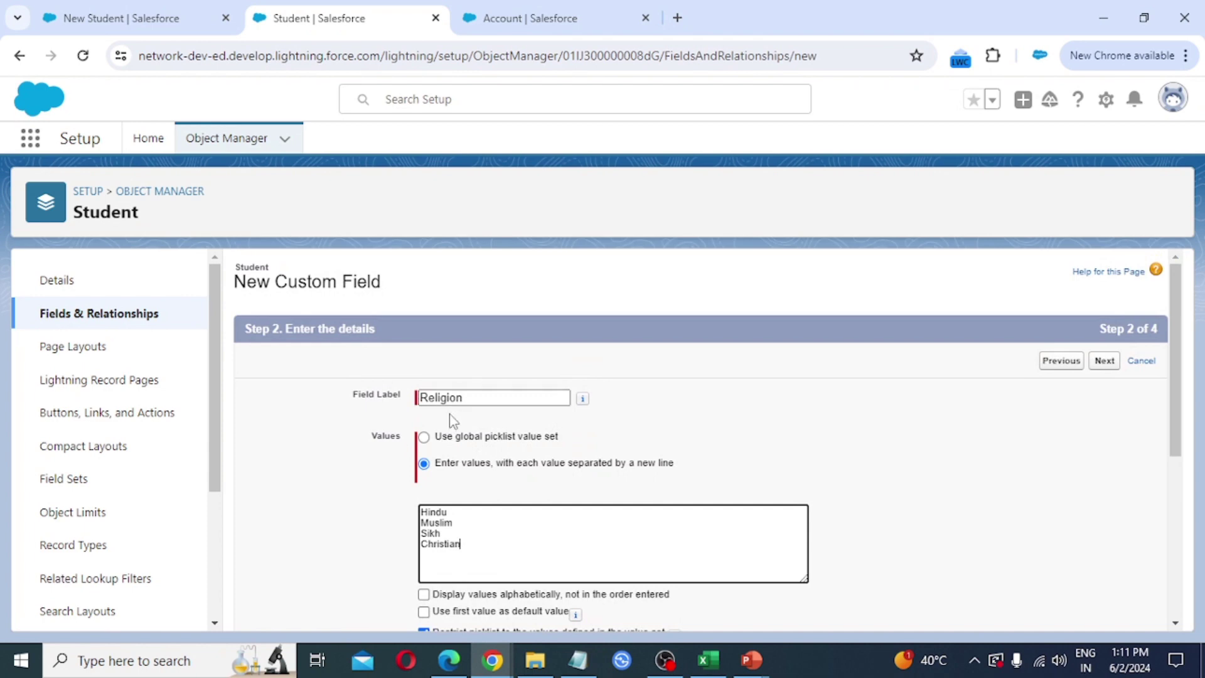
scroll(463, 428, "down", 3)
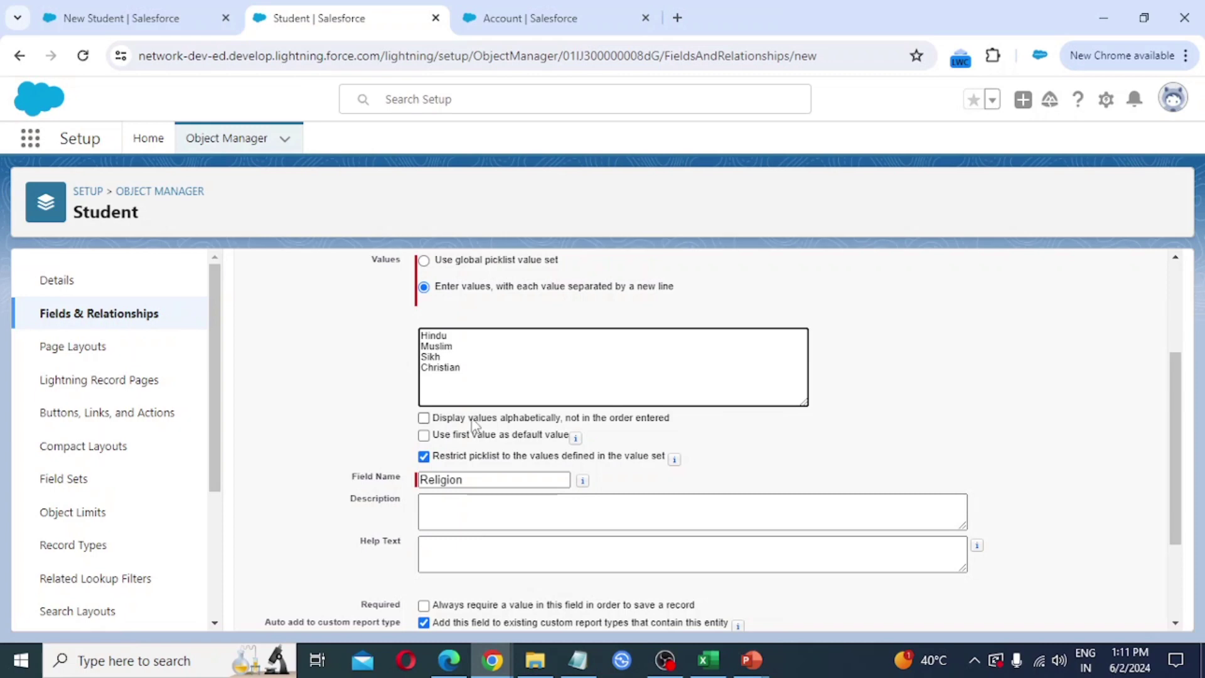
scroll(484, 428, "down", 2)
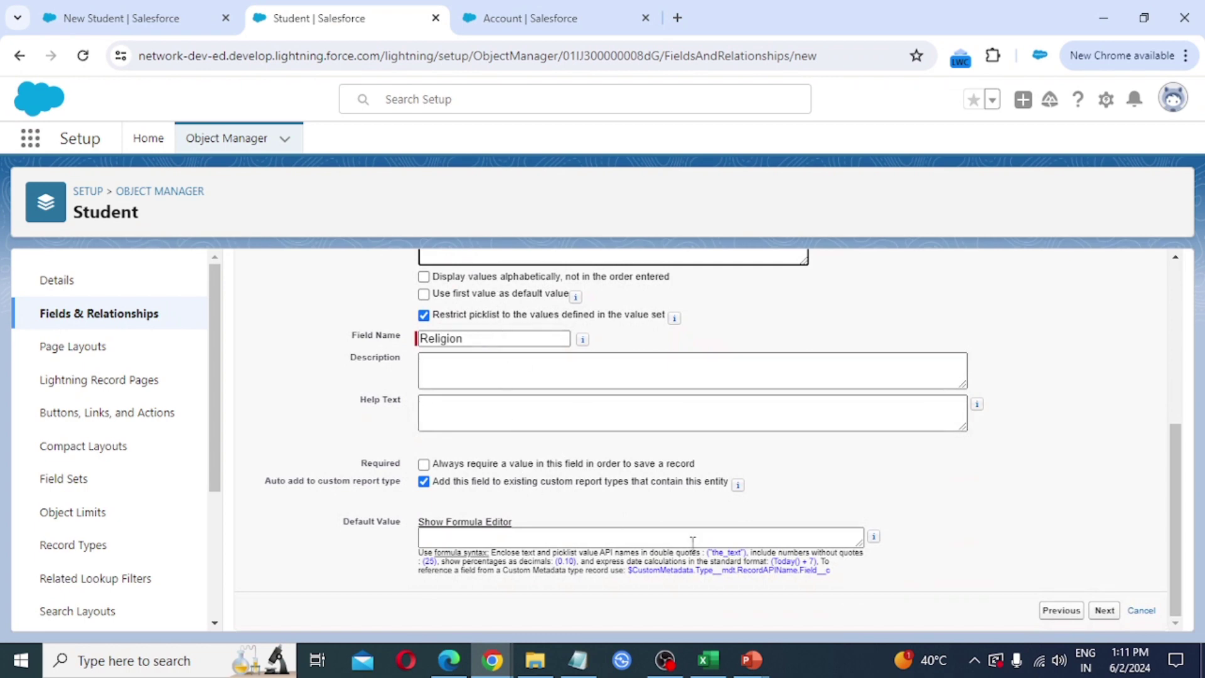
left_click(1105, 611)
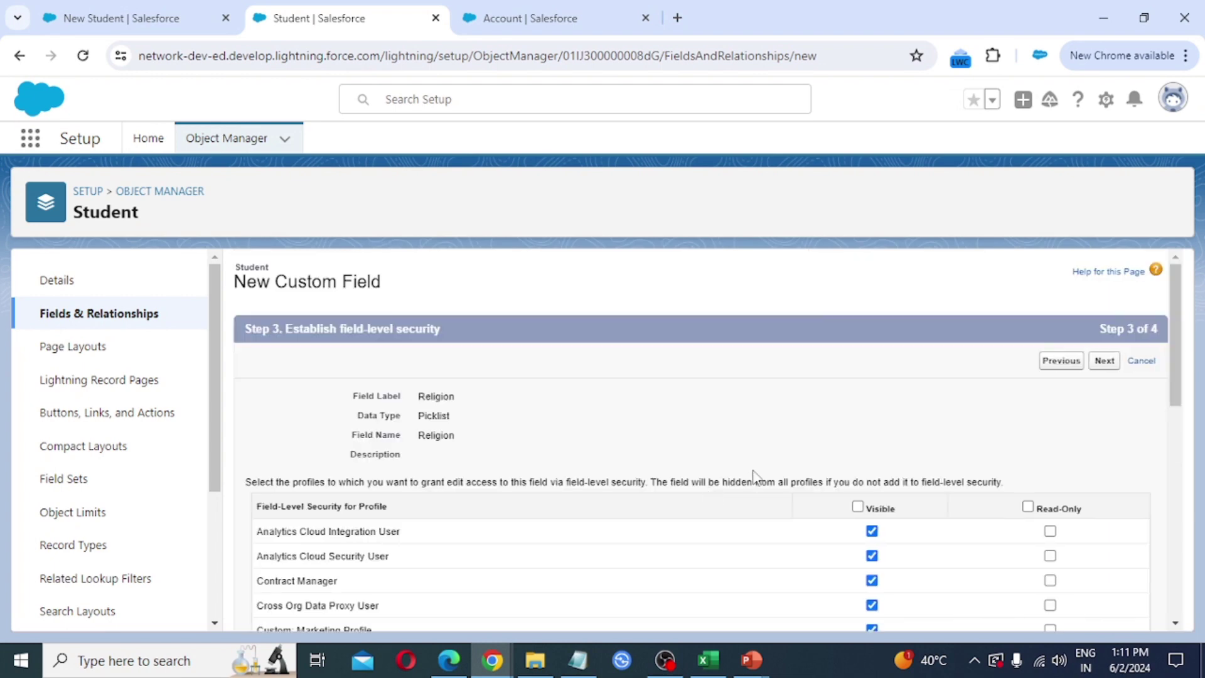
Step: Accept the default field-level security and the Student Layout for the Religion field, save it and start another custom field
scroll(565, 408, "down", 9)
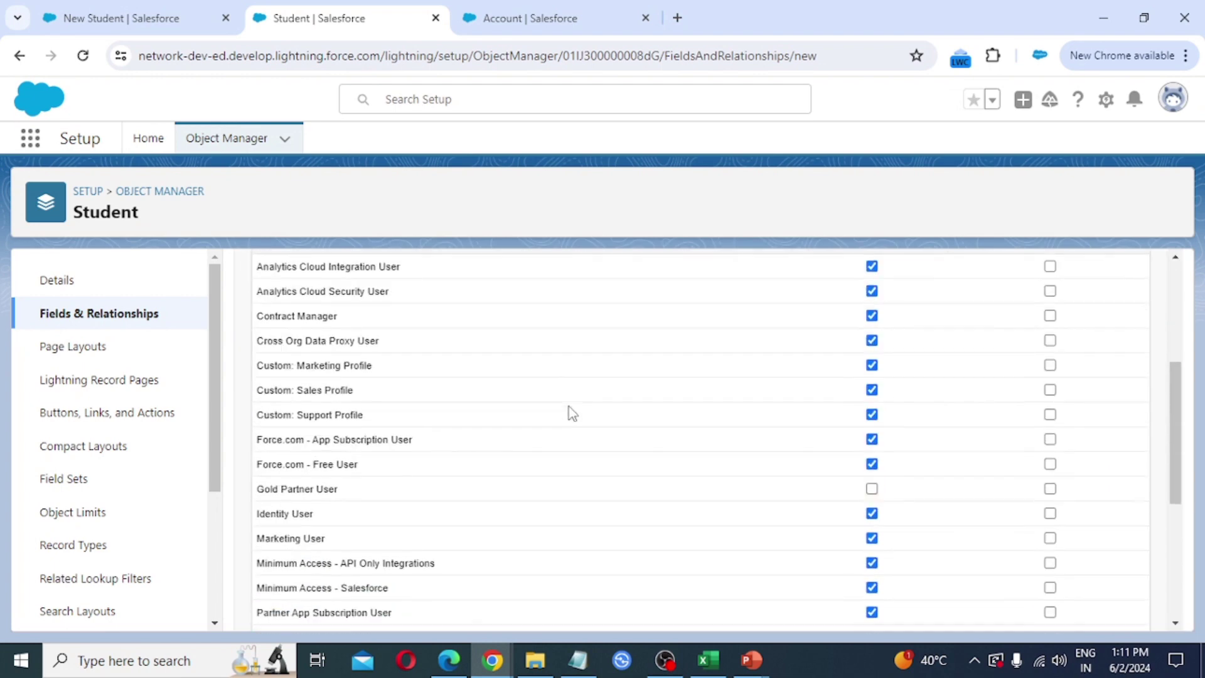
left_click(1104, 611)
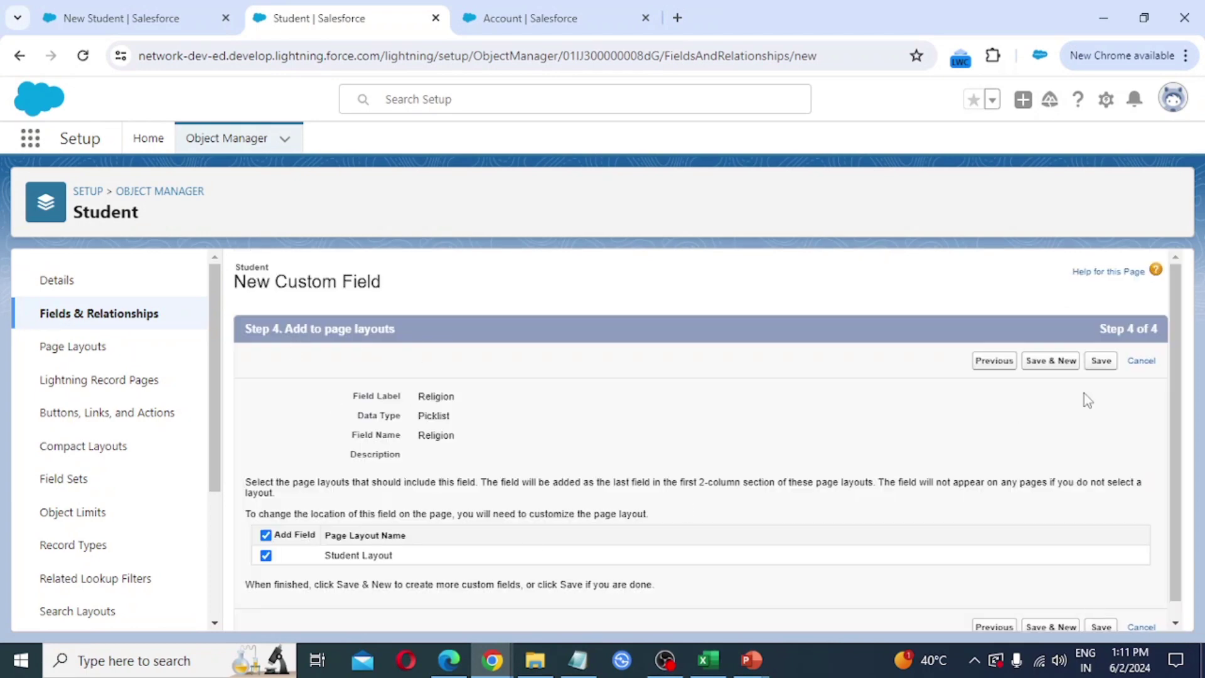
left_click(1055, 363)
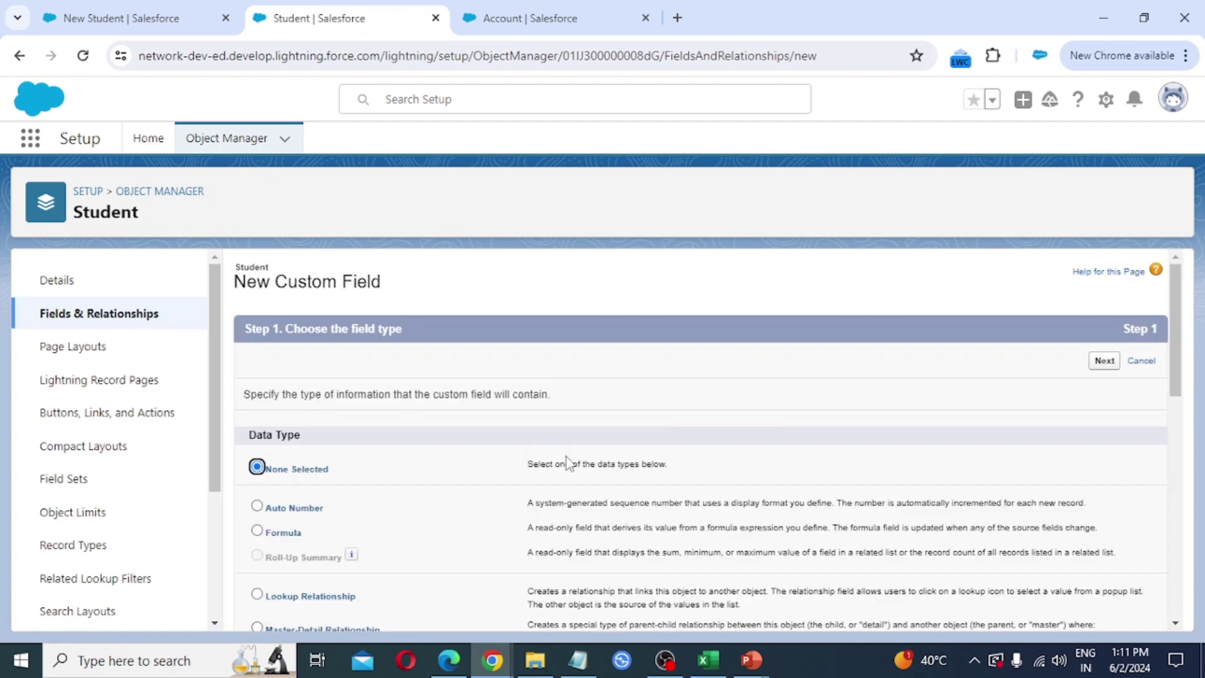
Step: Choose Phone as the fourth custom field's data type and continue to the field details
scroll(567, 463, "down", 5)
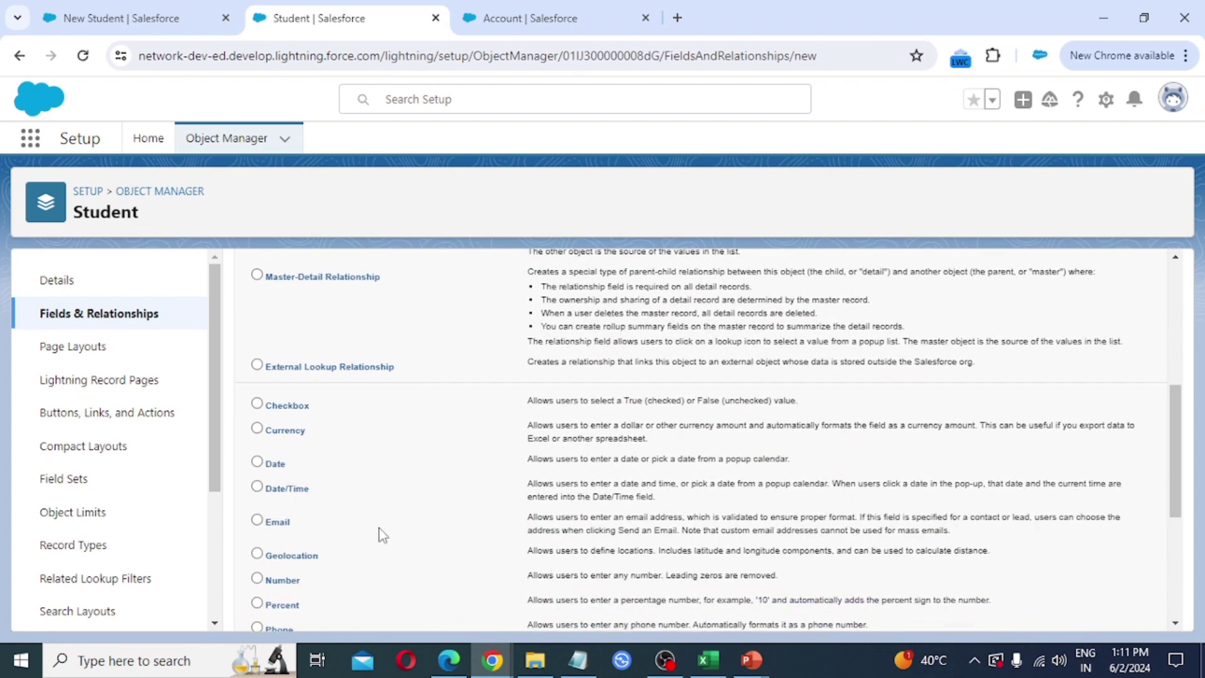
scroll(321, 517, "down", 2)
scroll(321, 518, "down", 1)
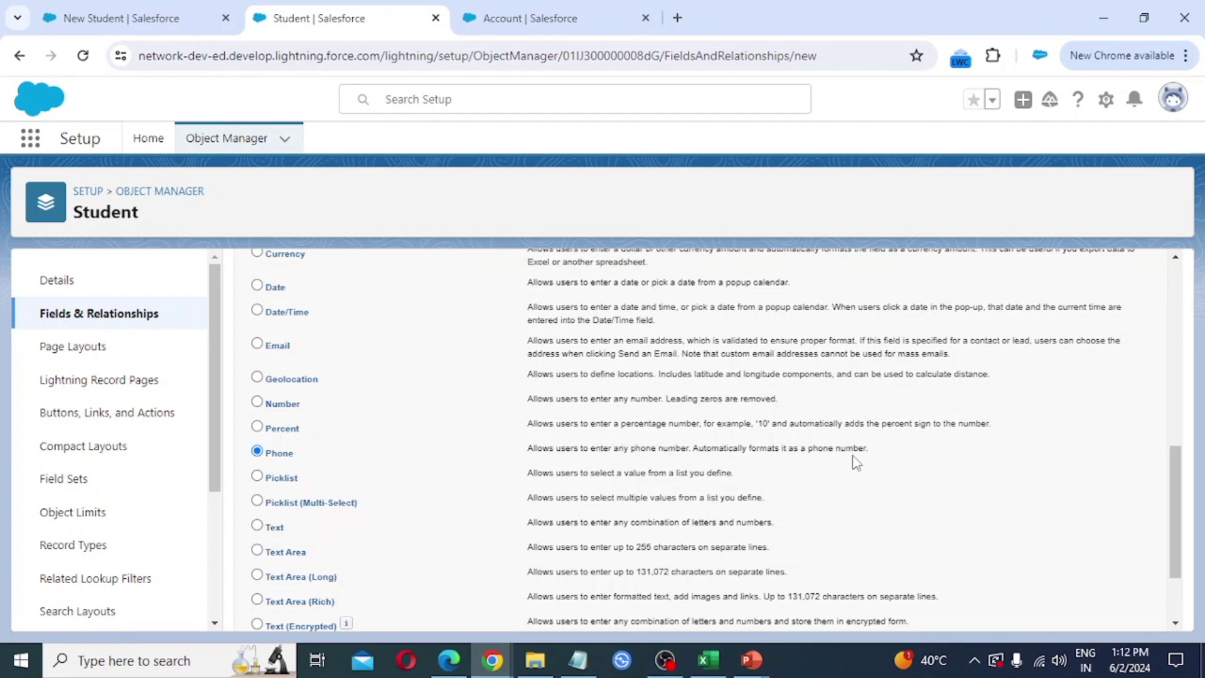
scroll(886, 512, "down", 2)
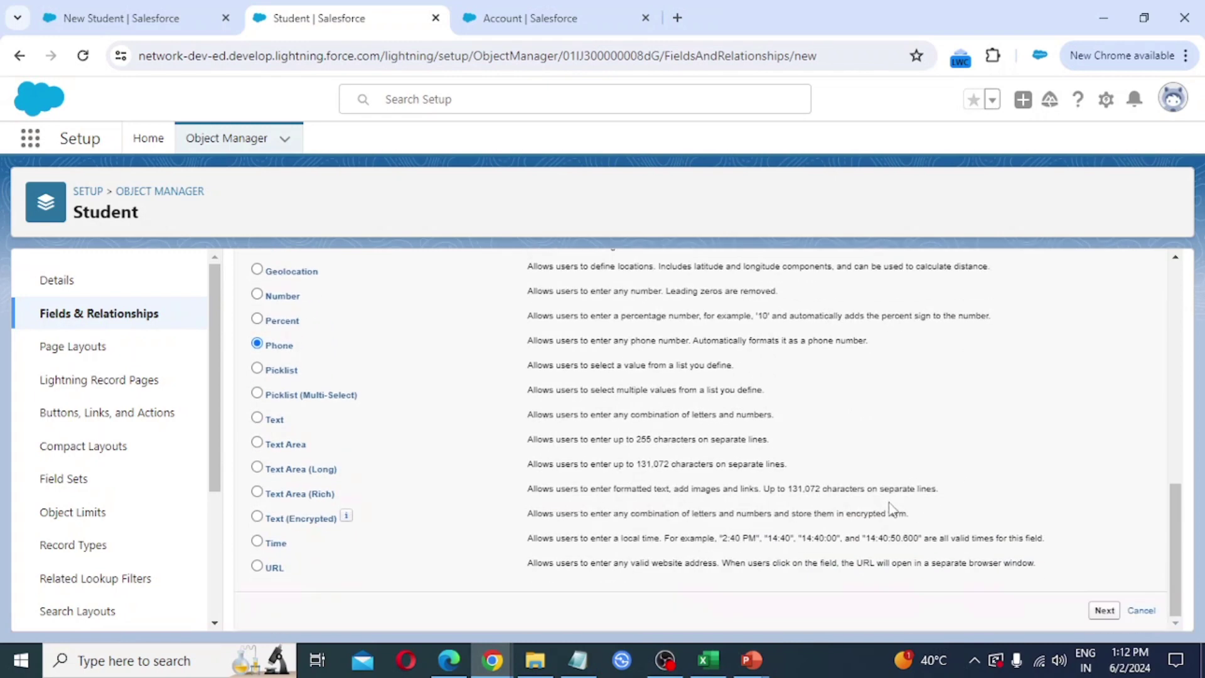
left_click(1105, 612)
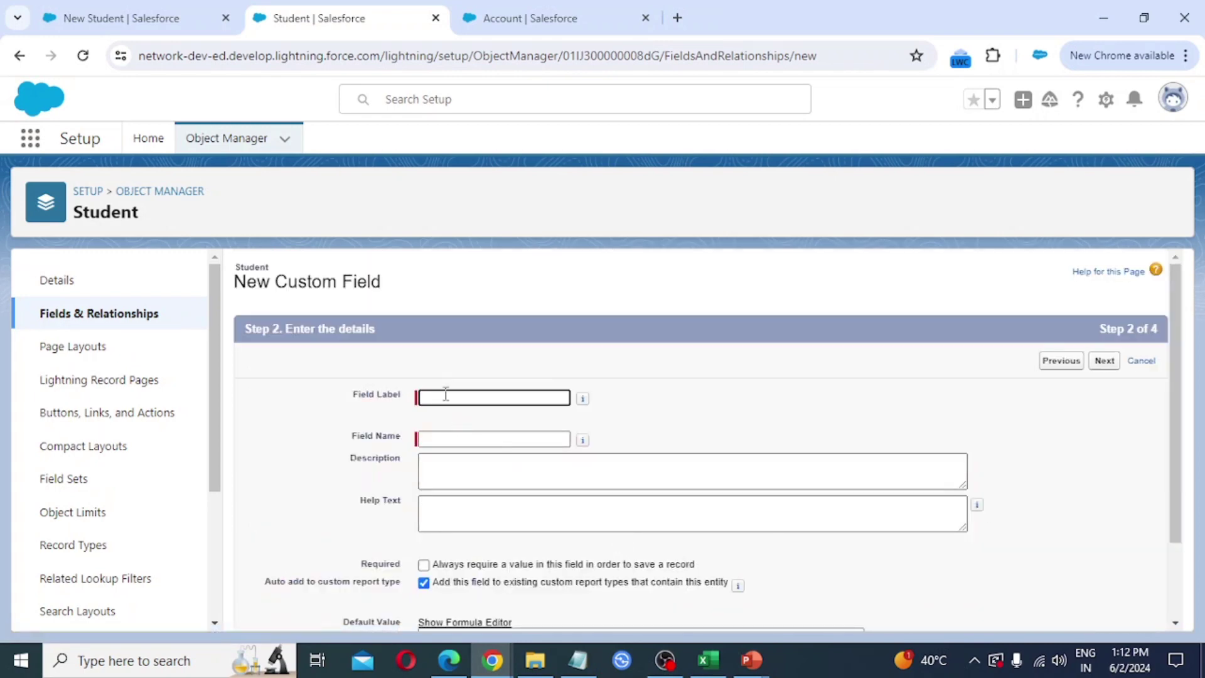
Step: Define the phone field with label and field name Phone, keeping the other options at their defaults
type("Ph")
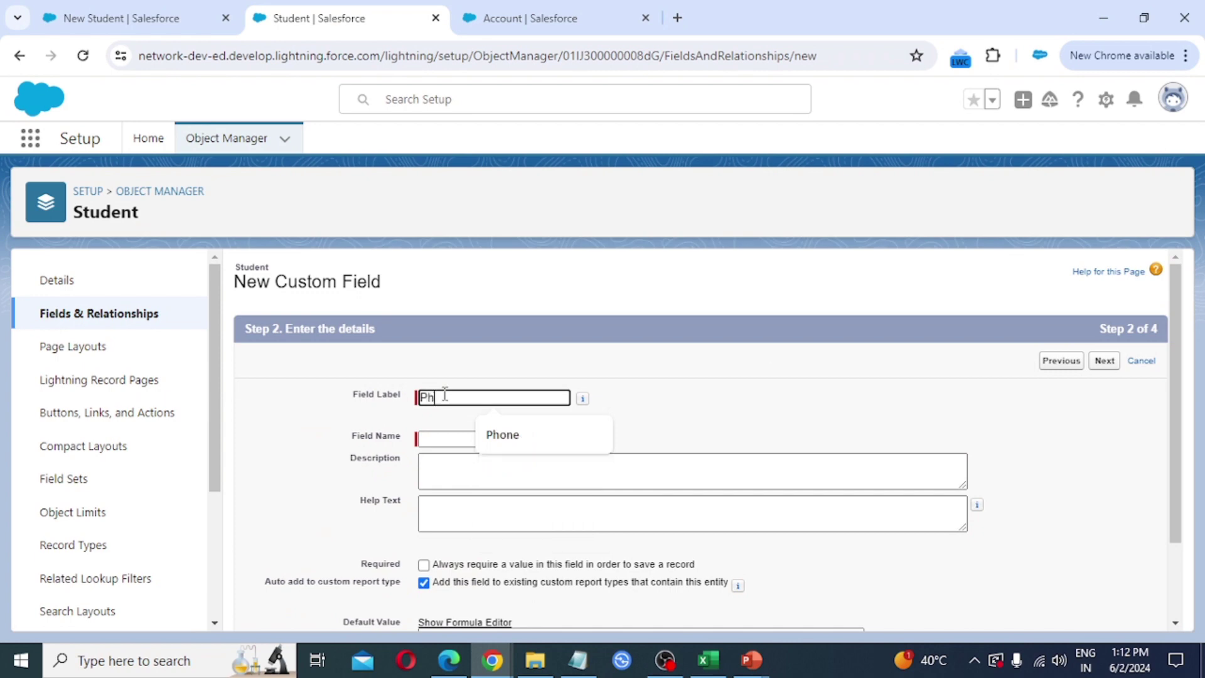
type("one")
key("Tab")
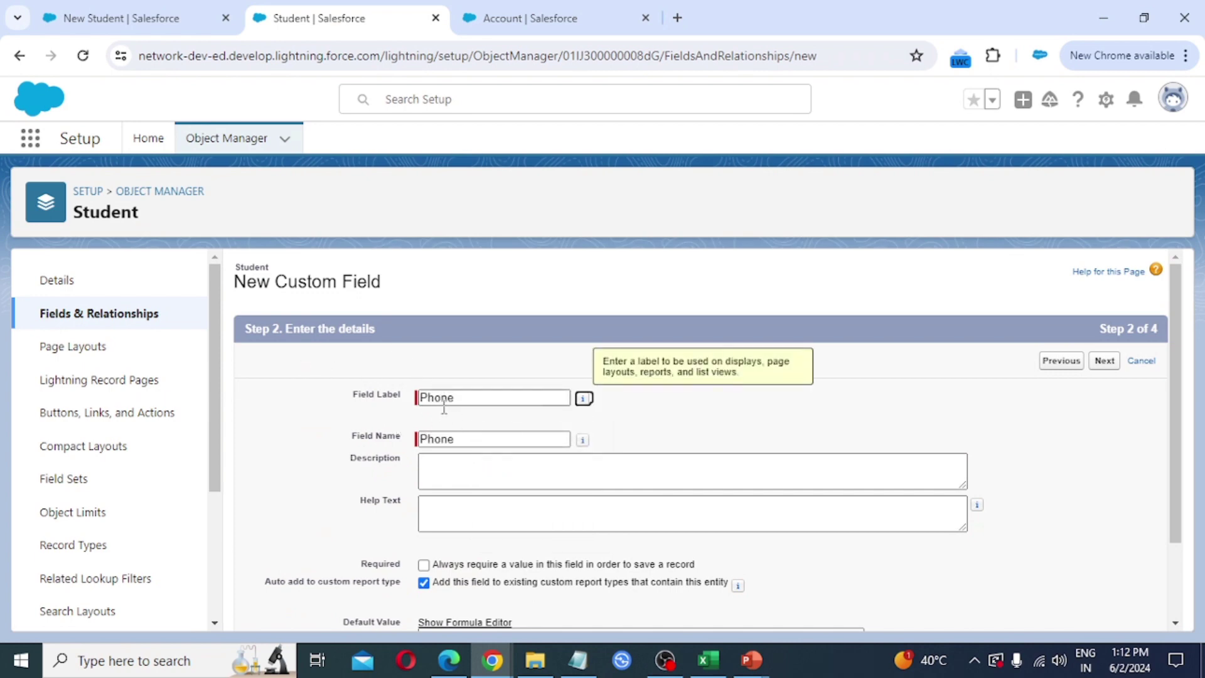
scroll(428, 496, "down", 2)
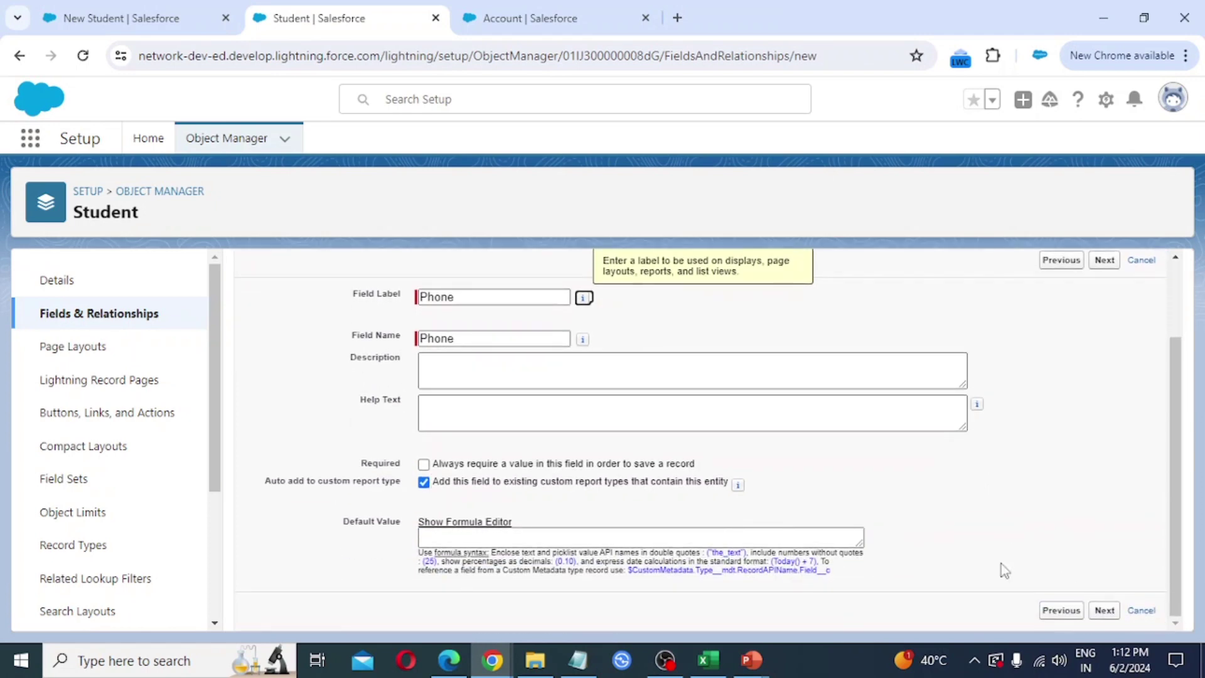
left_click(1105, 611)
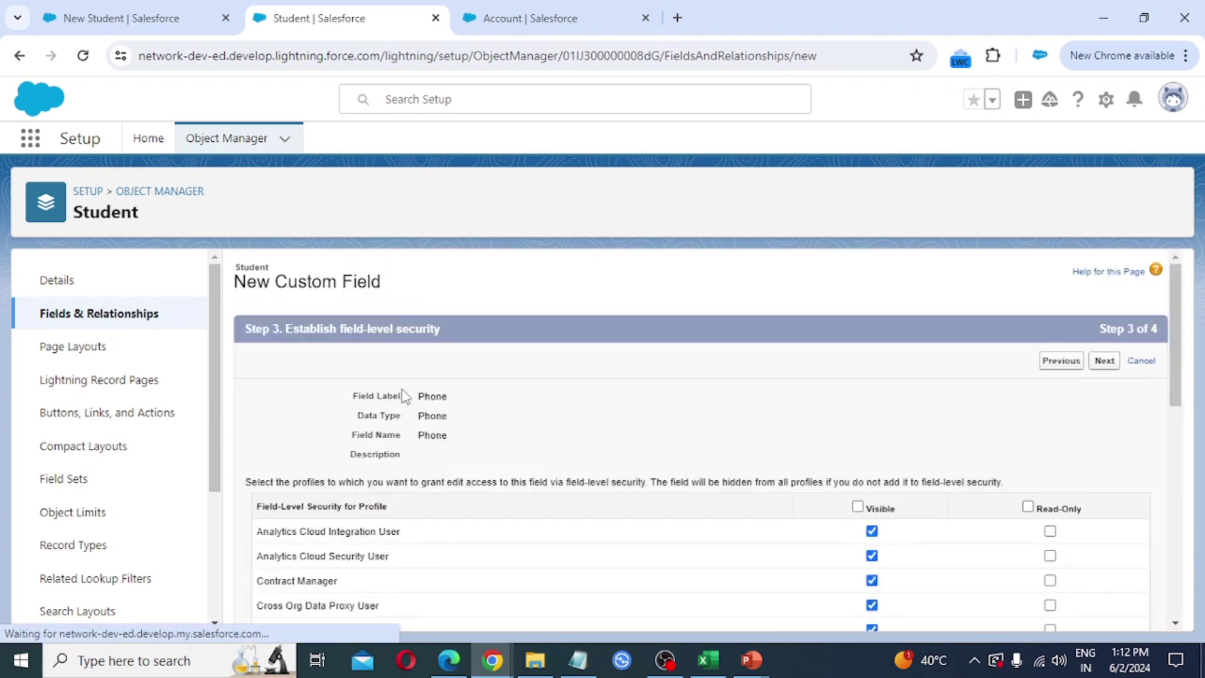
Step: Accept the default field-level security and the Student Layout for the Phone field, save it and start another custom field
scroll(1077, 502, "down", 8)
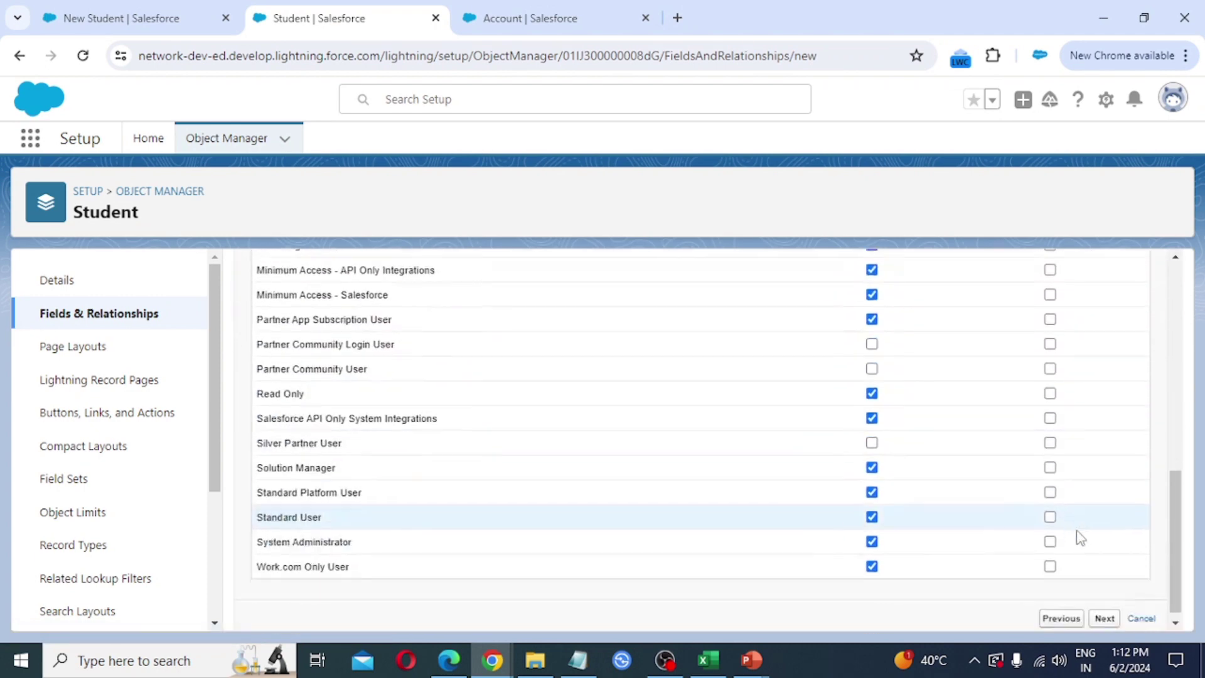
left_click(1105, 611)
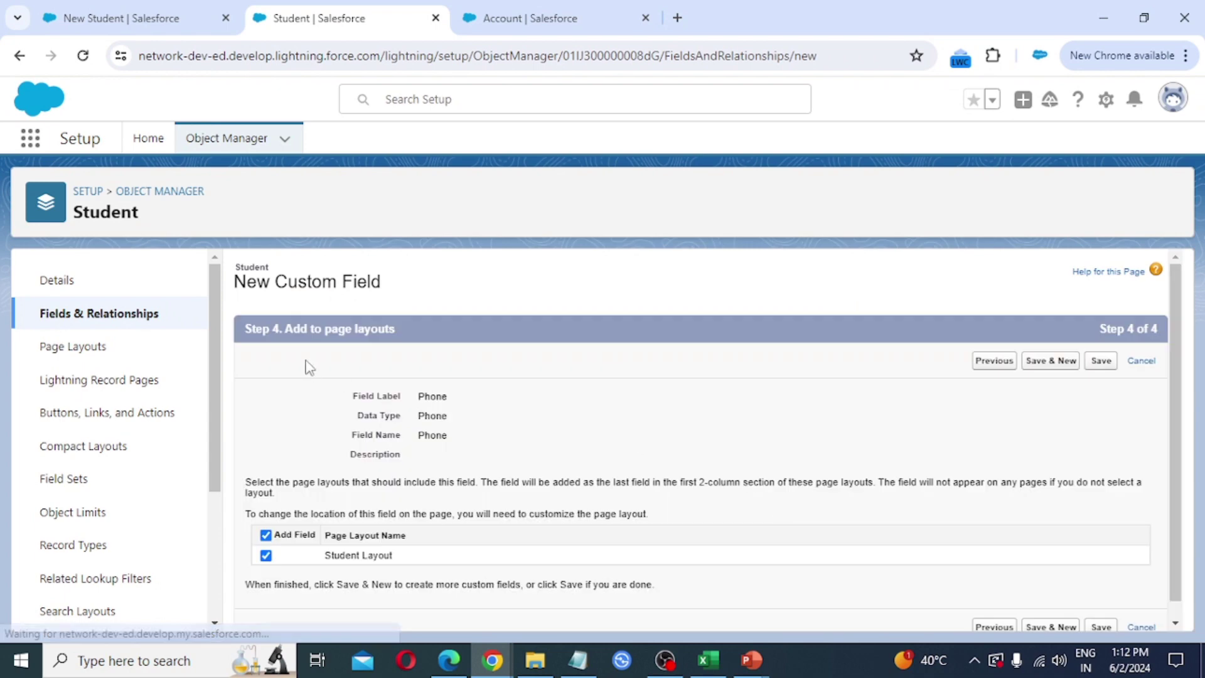
left_click(1066, 365)
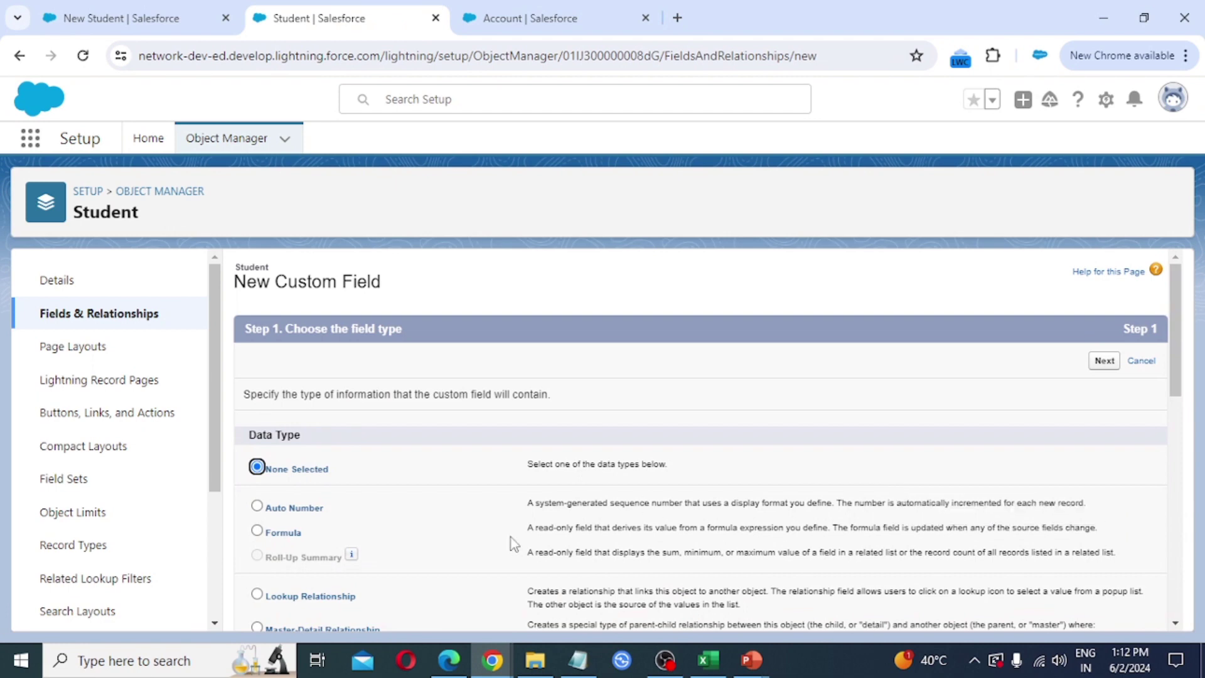
Step: Choose Email as the fifth custom field's data type and continue to the field details
scroll(476, 465, "down", 5)
scroll(434, 475, "down", 1)
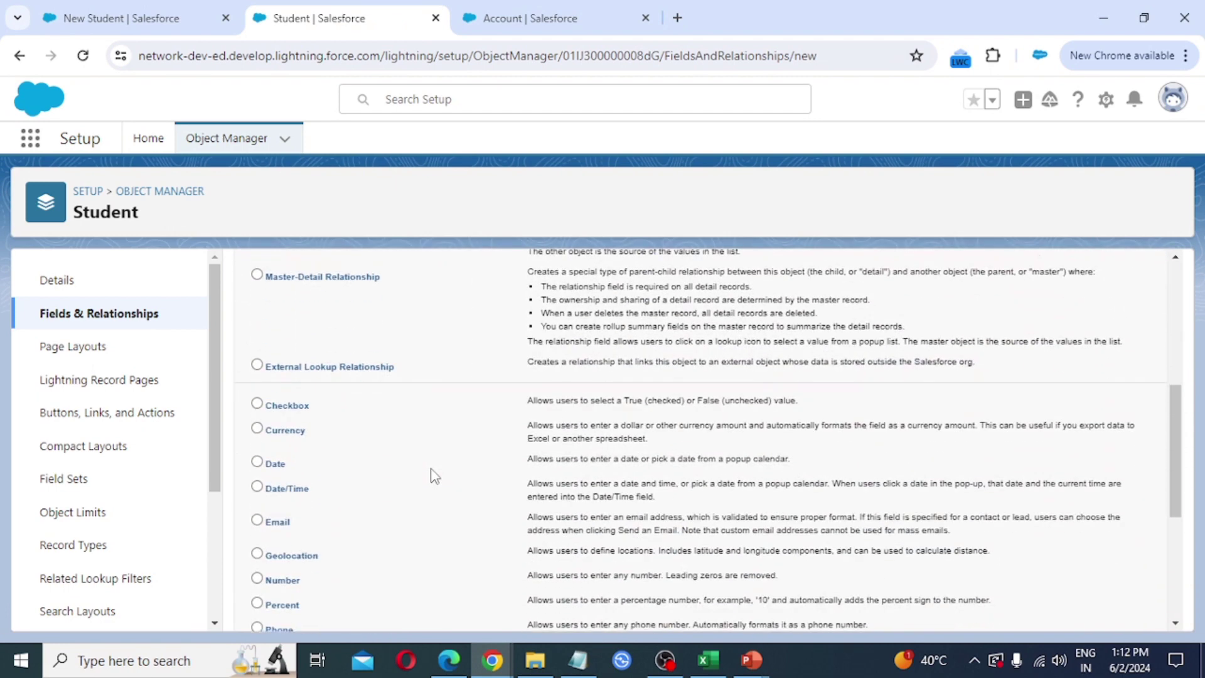
scroll(477, 508, "down", 2)
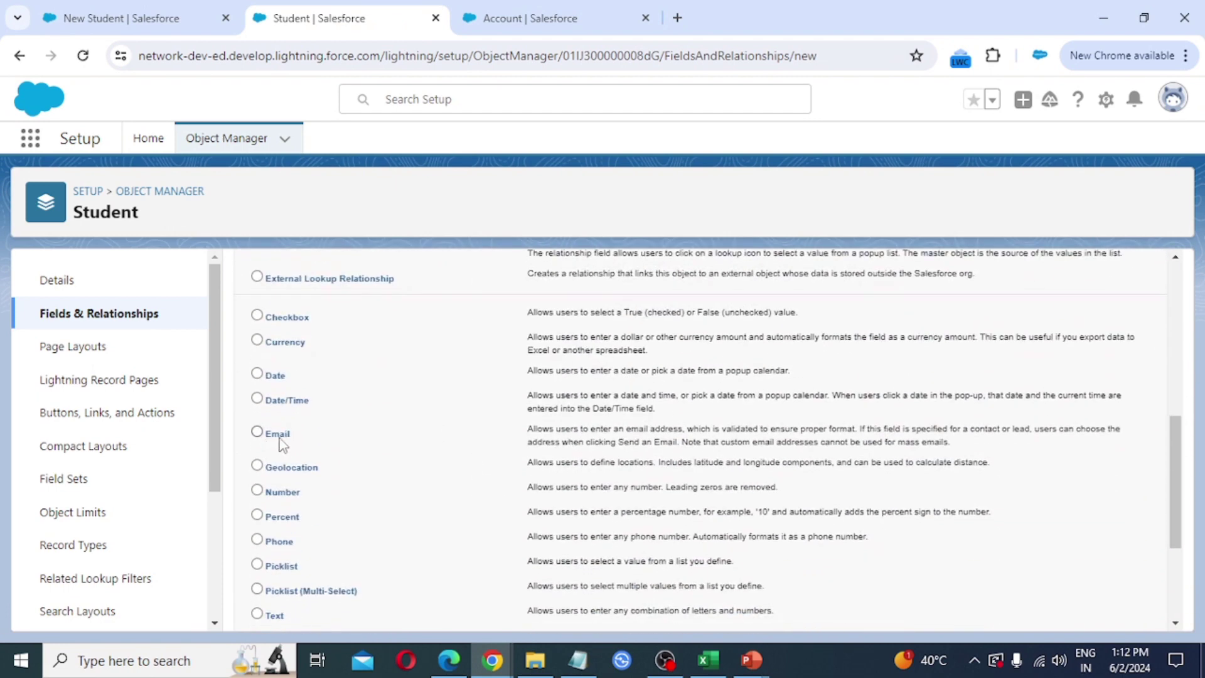
scroll(287, 439, "down", 2)
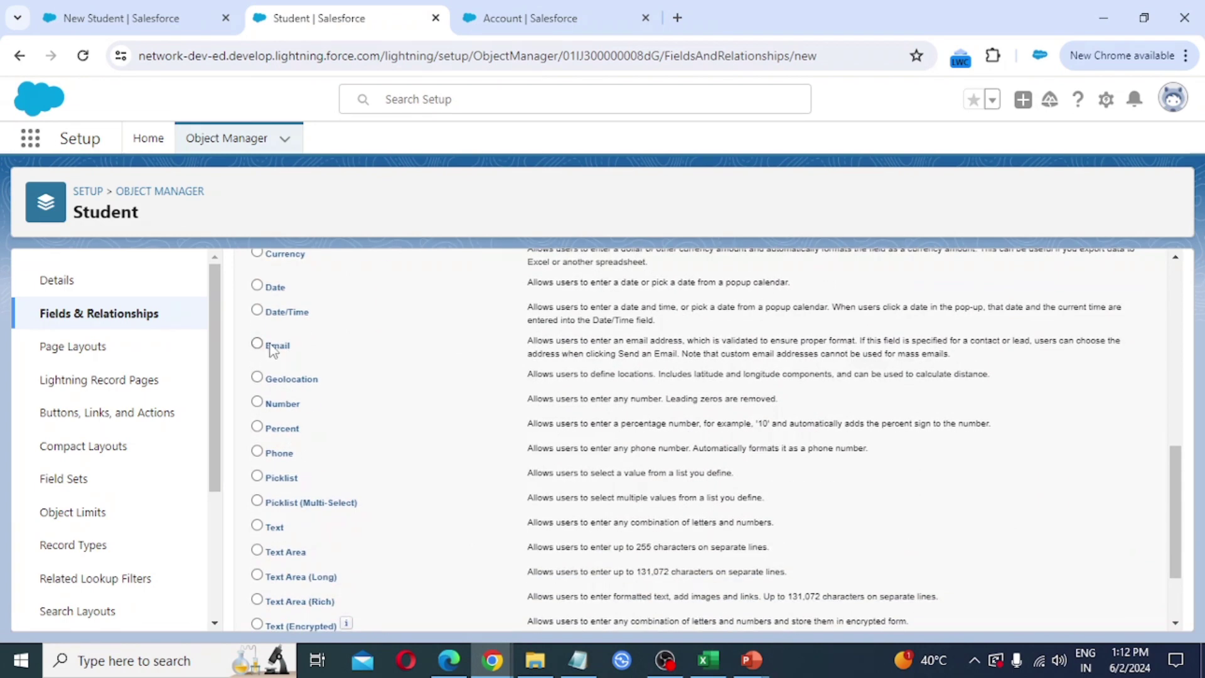
left_click(274, 349)
scroll(489, 438, "down", 3)
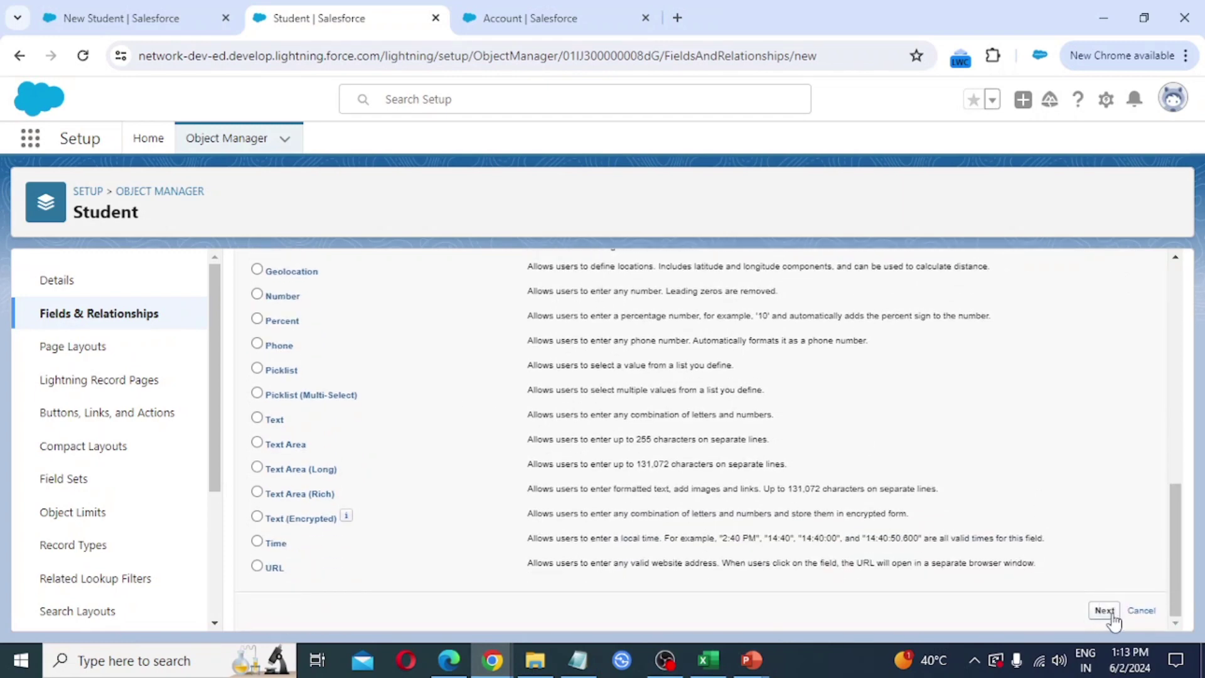
left_click(1111, 617)
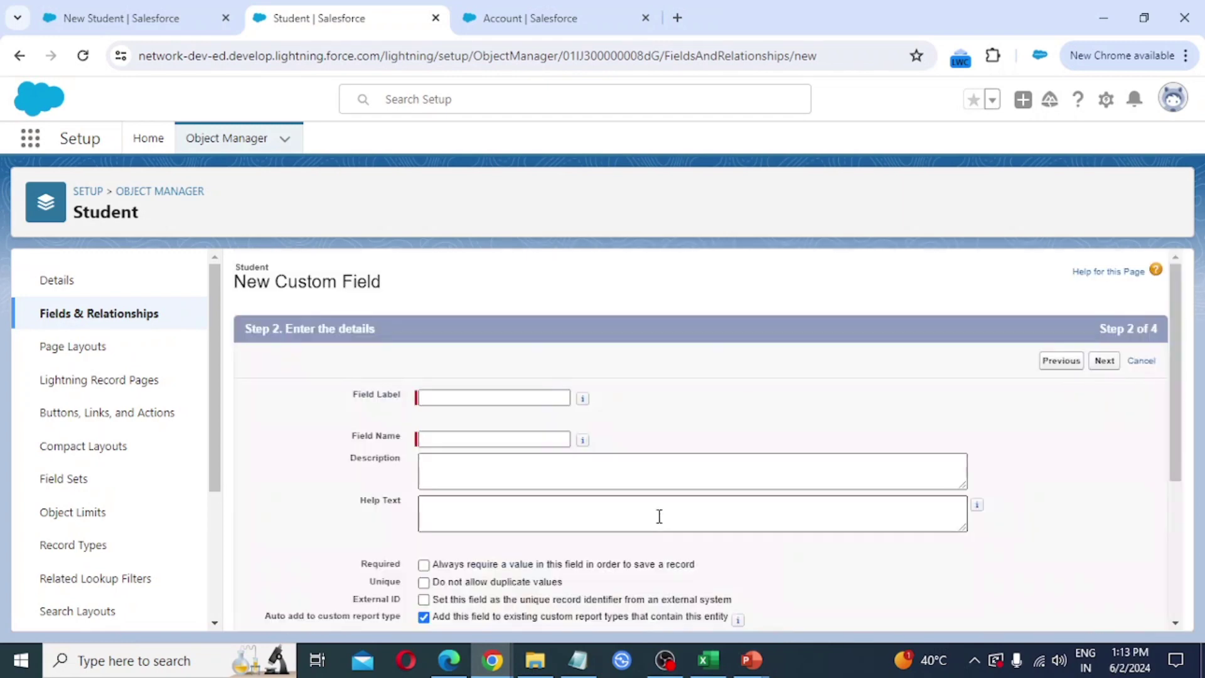
Step: Define the email field with label and field name Email, make it required and disallow duplicate values, and continue to field-level security
left_click(444, 398)
type("Email")
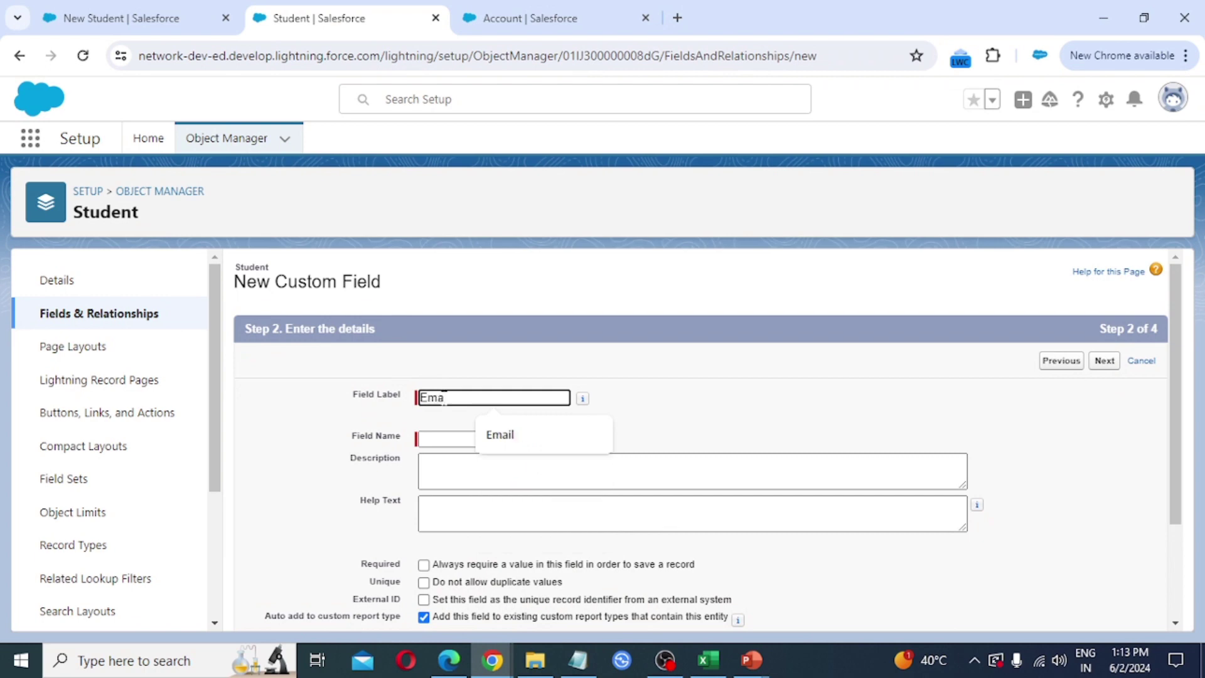
key("Tab")
scroll(503, 503, "down", 2)
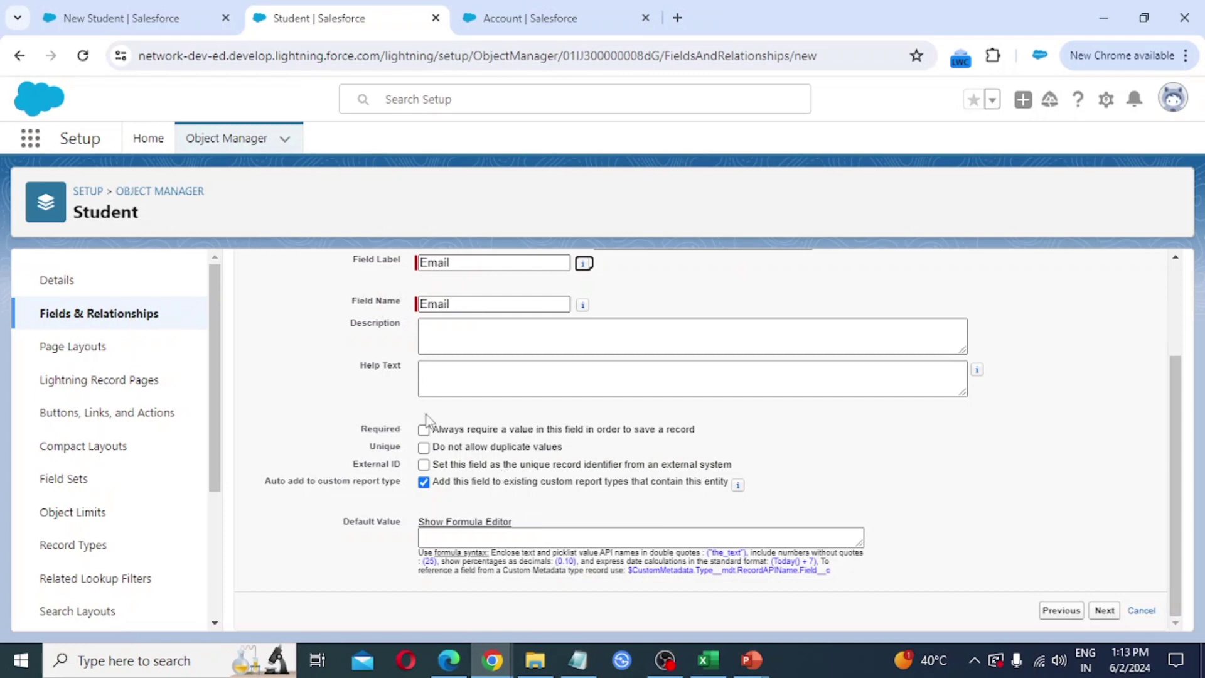
scroll(424, 415, "up", 2)
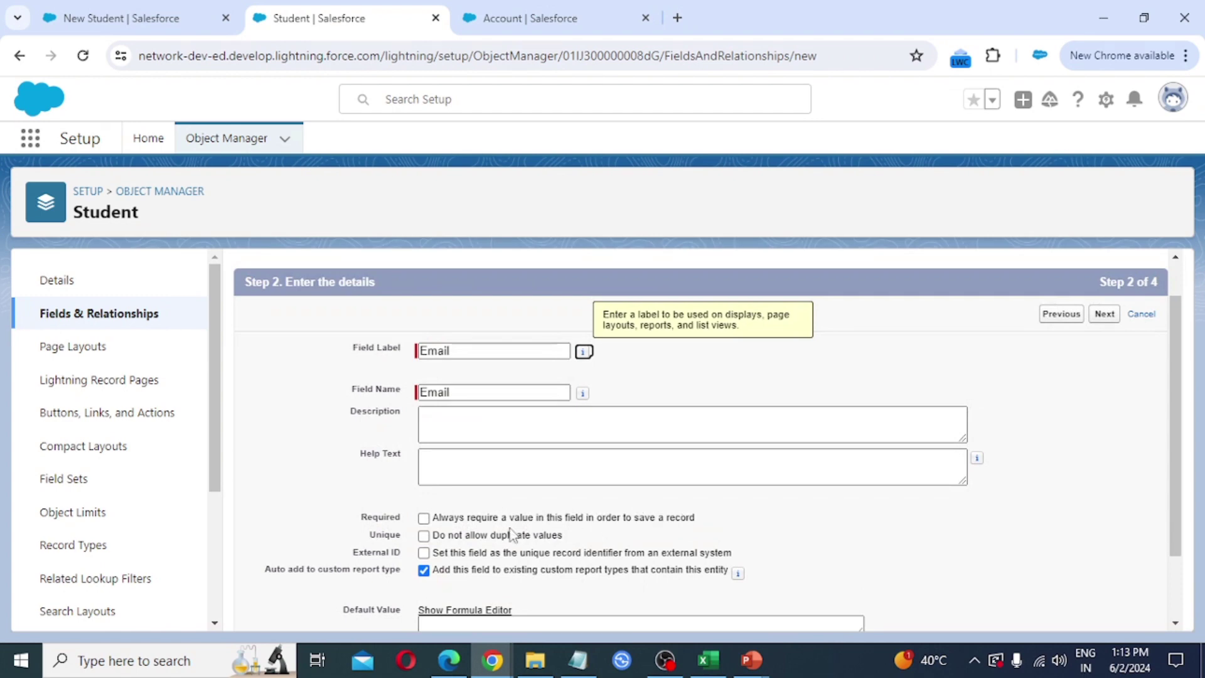
left_click(424, 519)
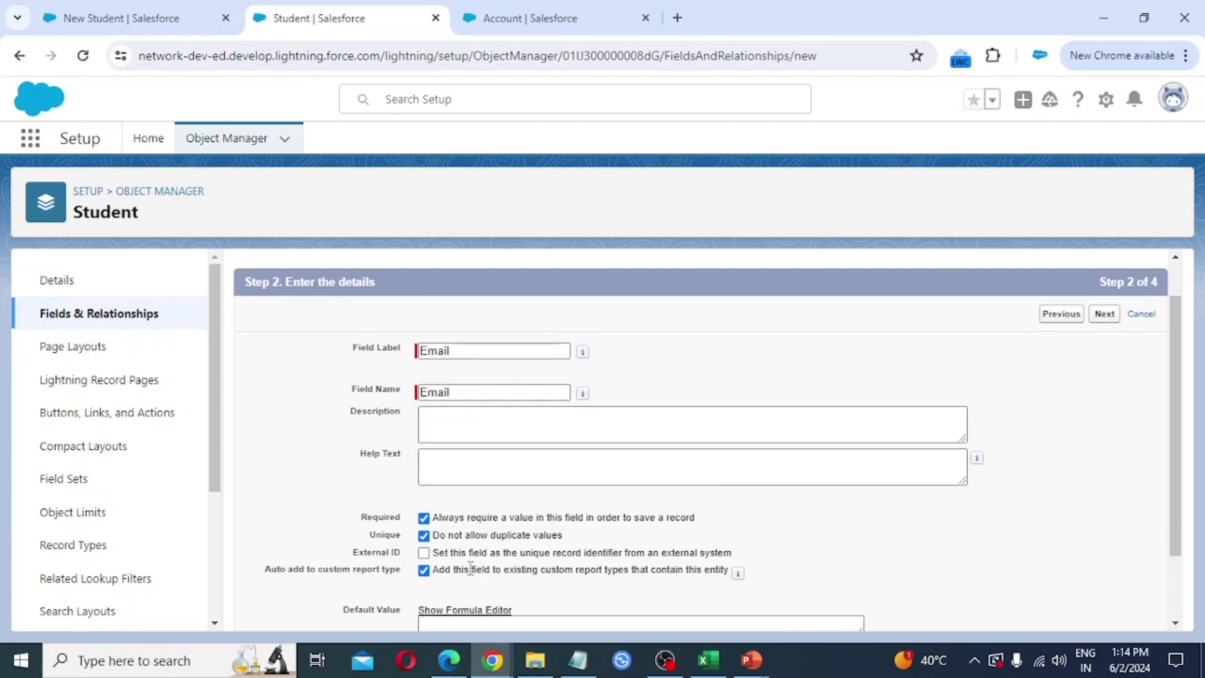
scroll(547, 568, "down", 2)
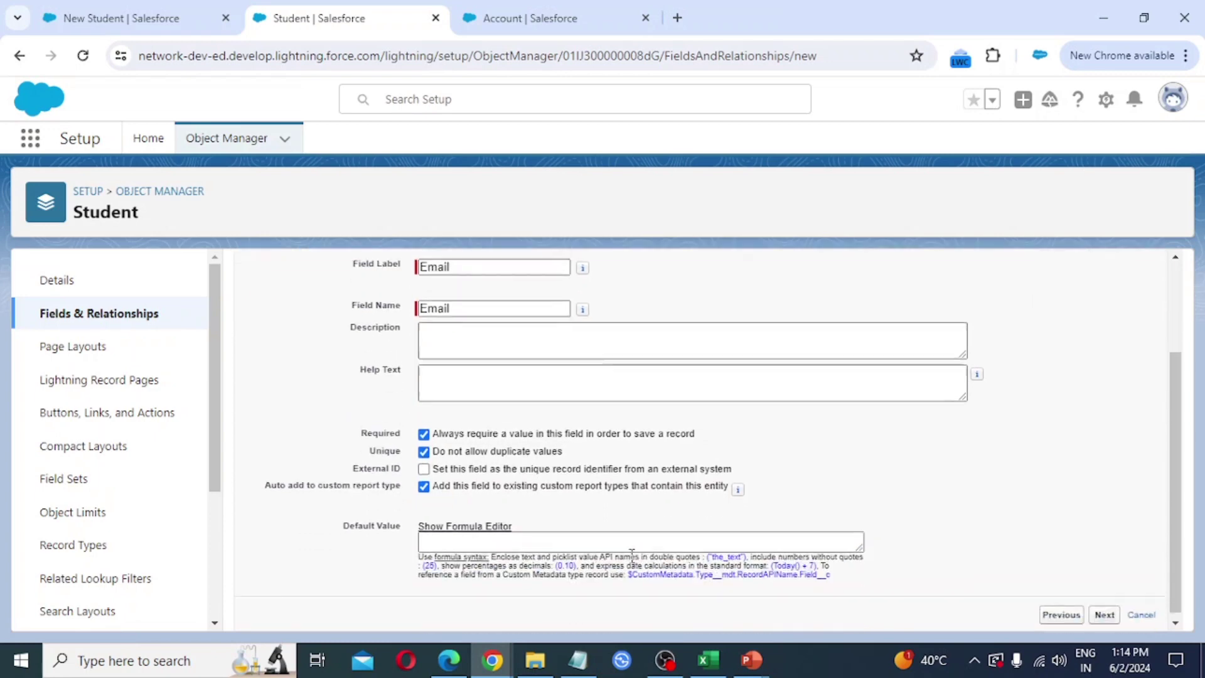
left_click(1105, 611)
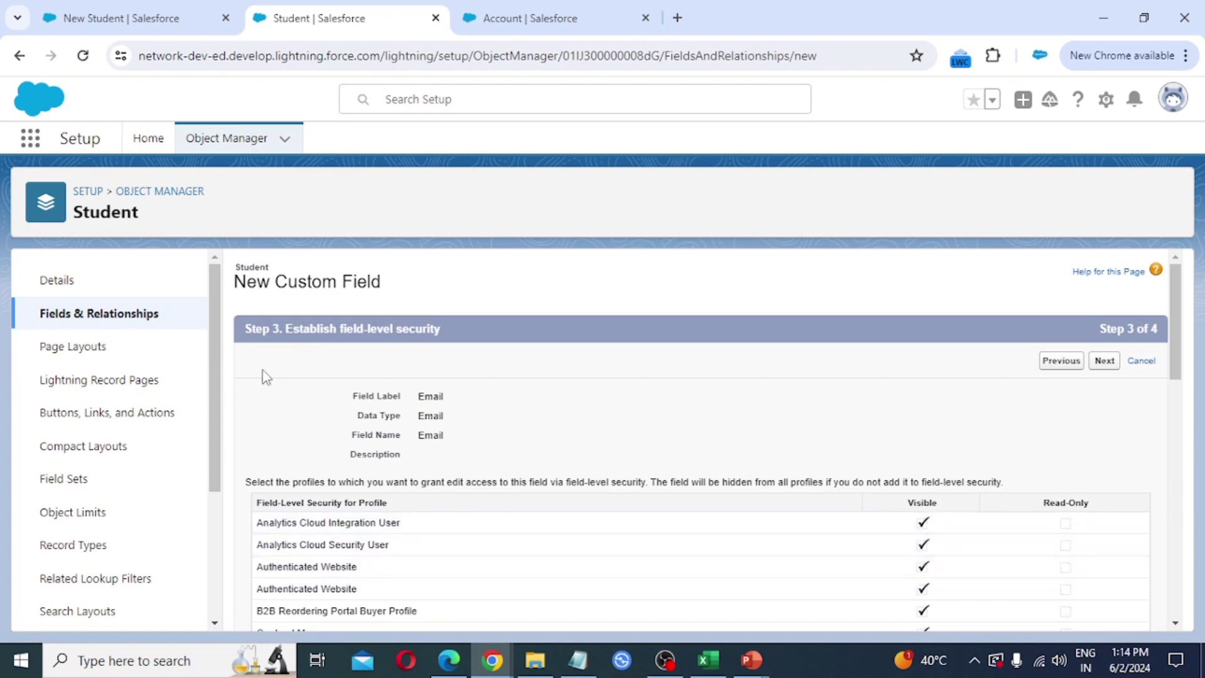
Step: Accept the default field-level security and the Student Layout for the Email field, save it and start another custom field
scroll(440, 352, "down", 15)
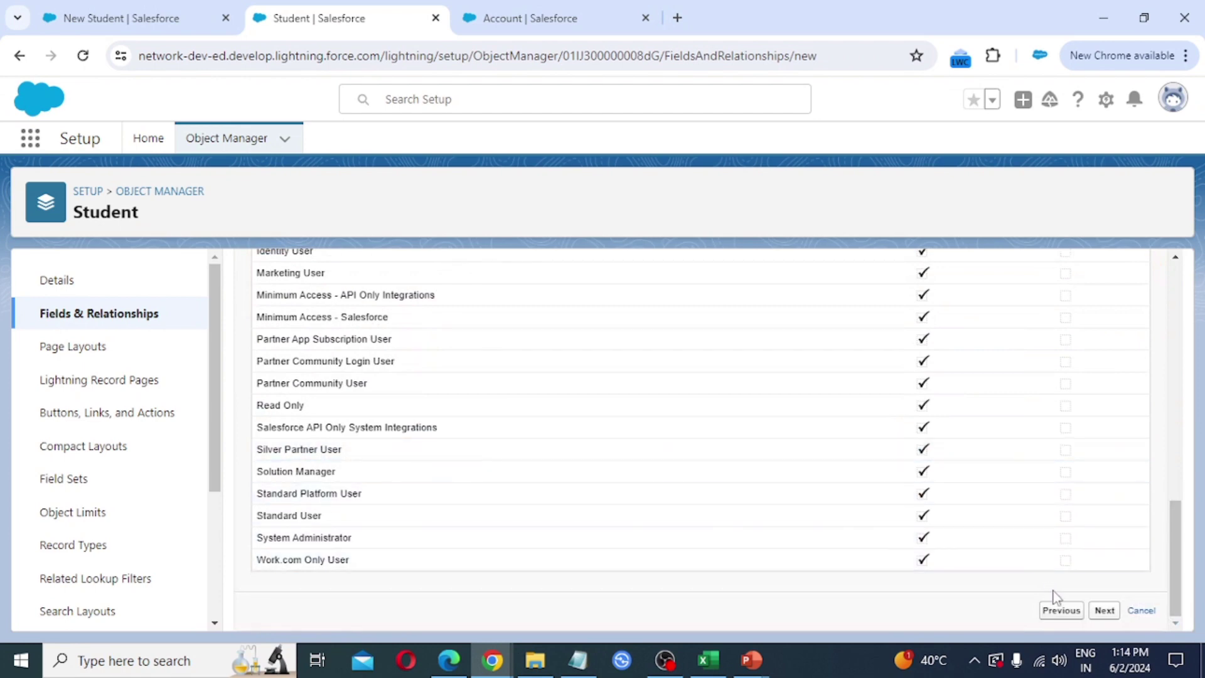
left_click(1105, 611)
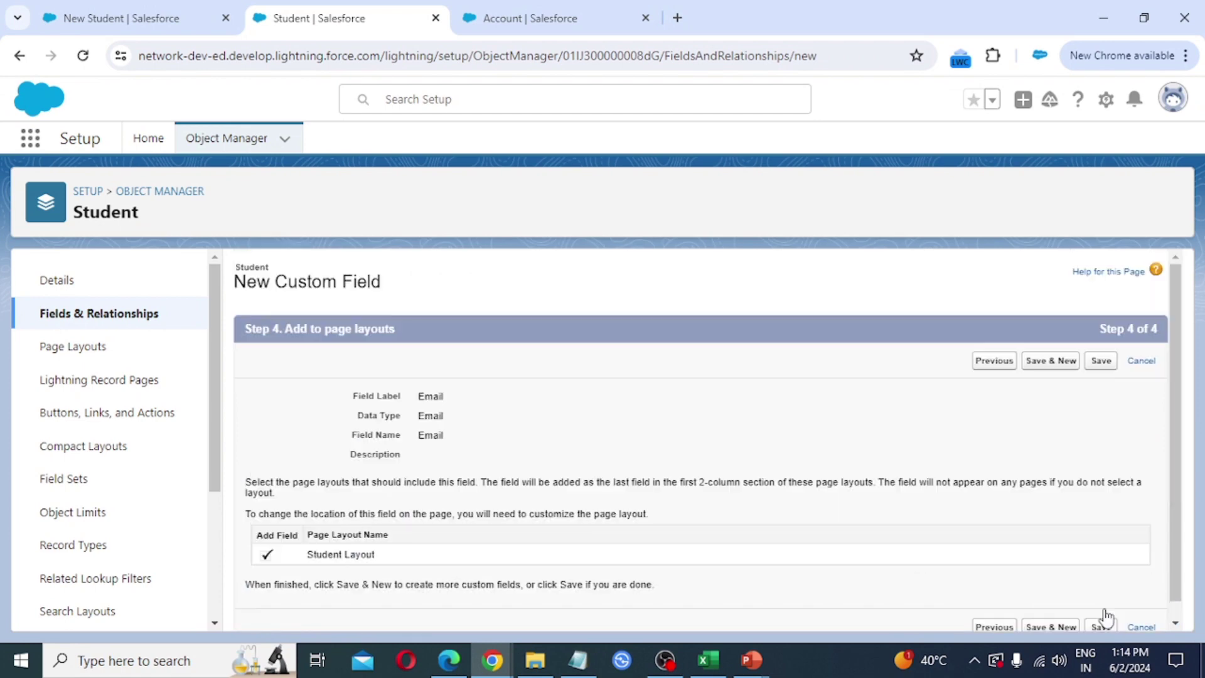
left_click(1057, 363)
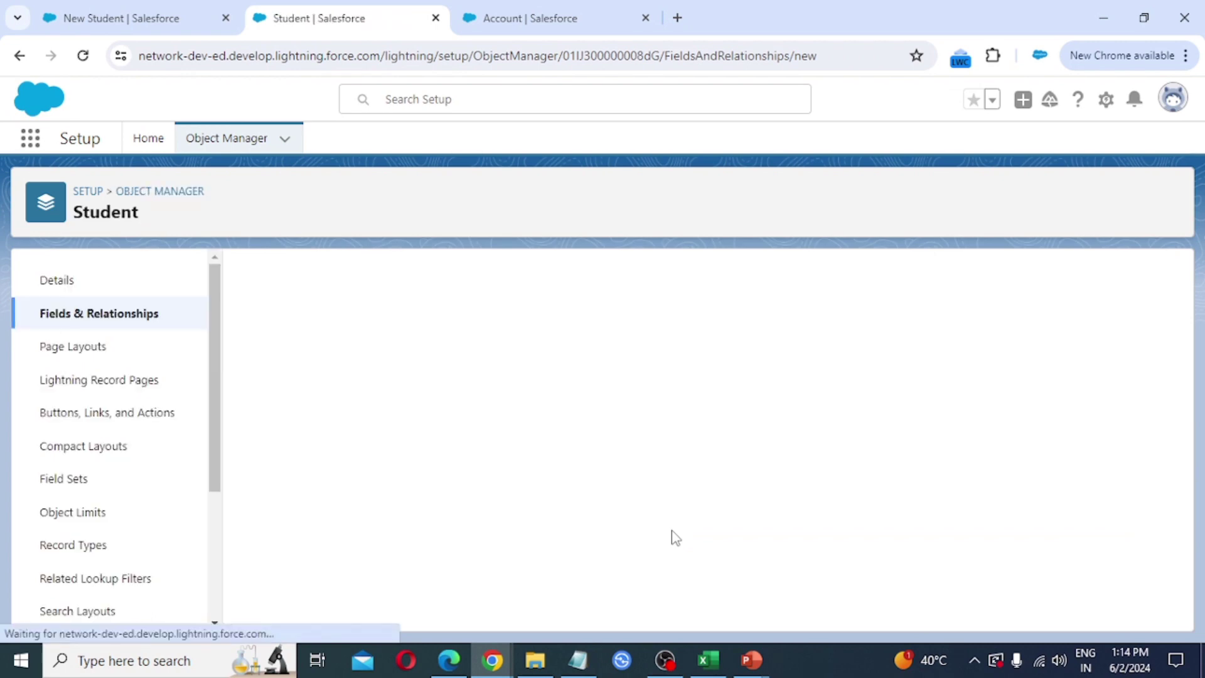
Step: Choose Text Area as the sixth custom field's data type and define it with label and field name Address, keeping the other options at their defaults
scroll(385, 454, "down", 10)
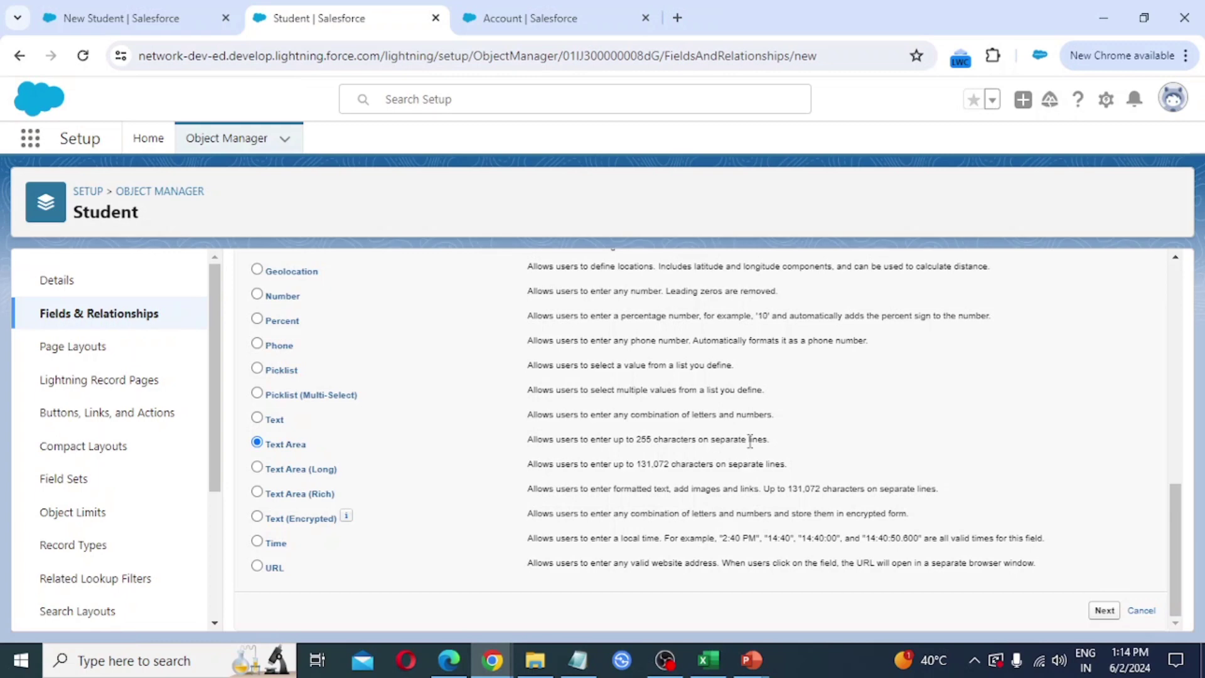
left_click(1108, 617)
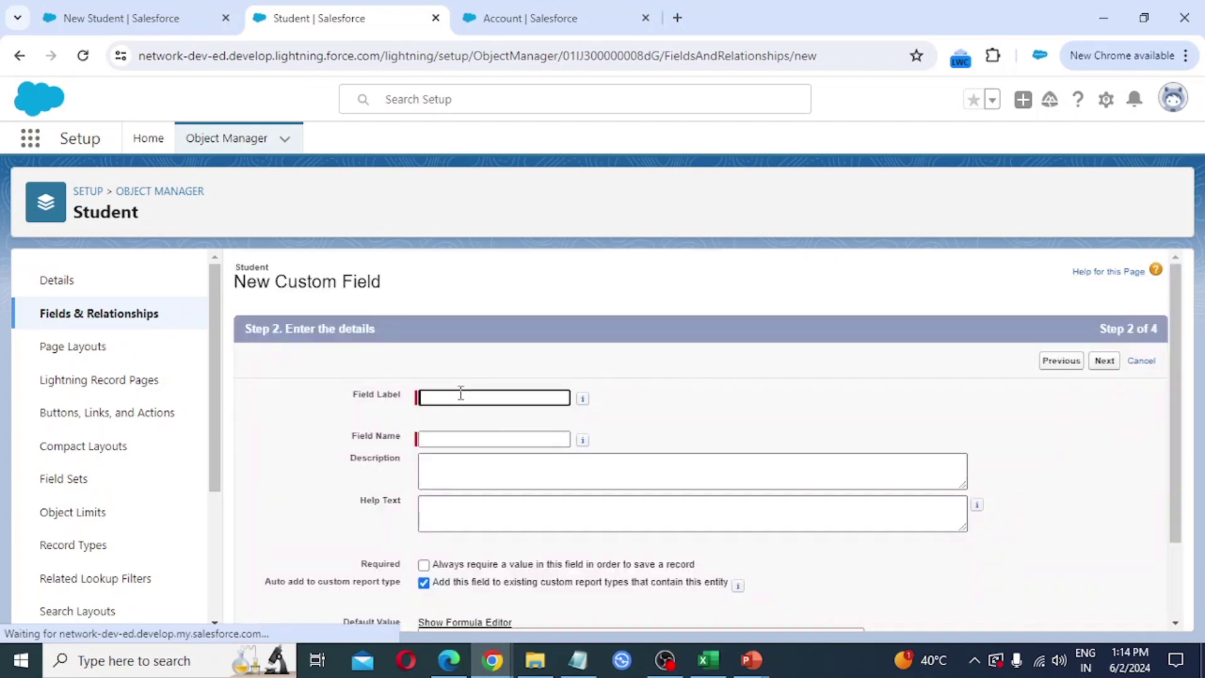
type("Addrs")
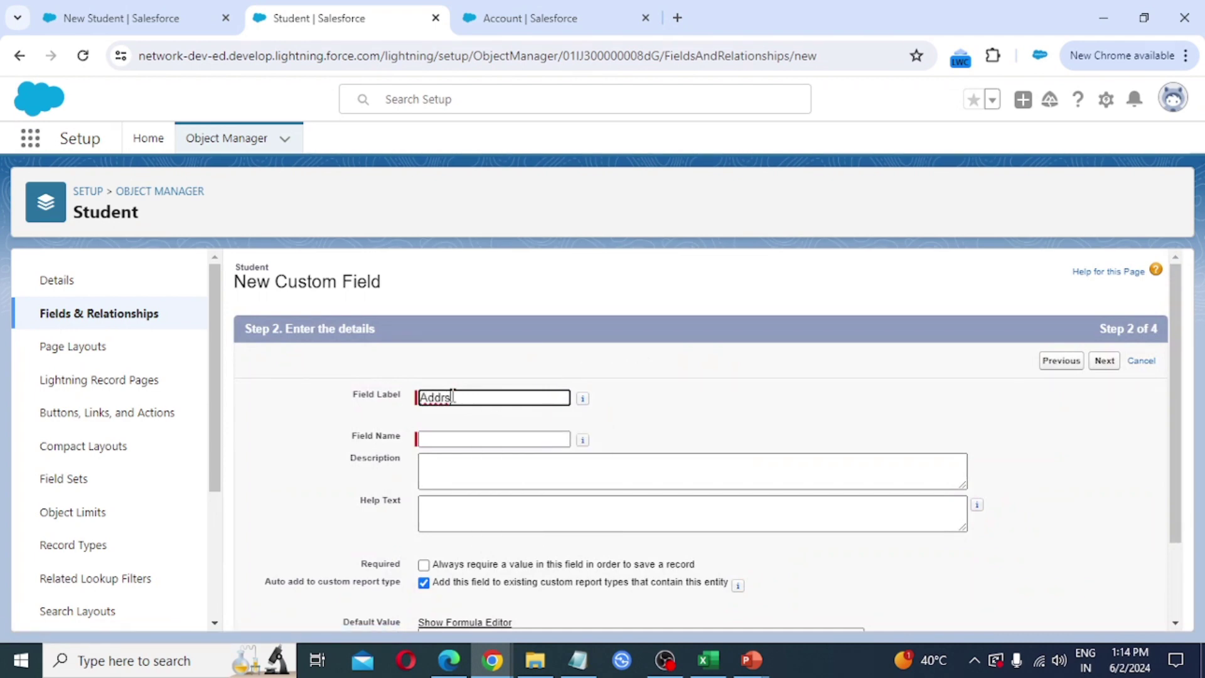
key("BackSpace")
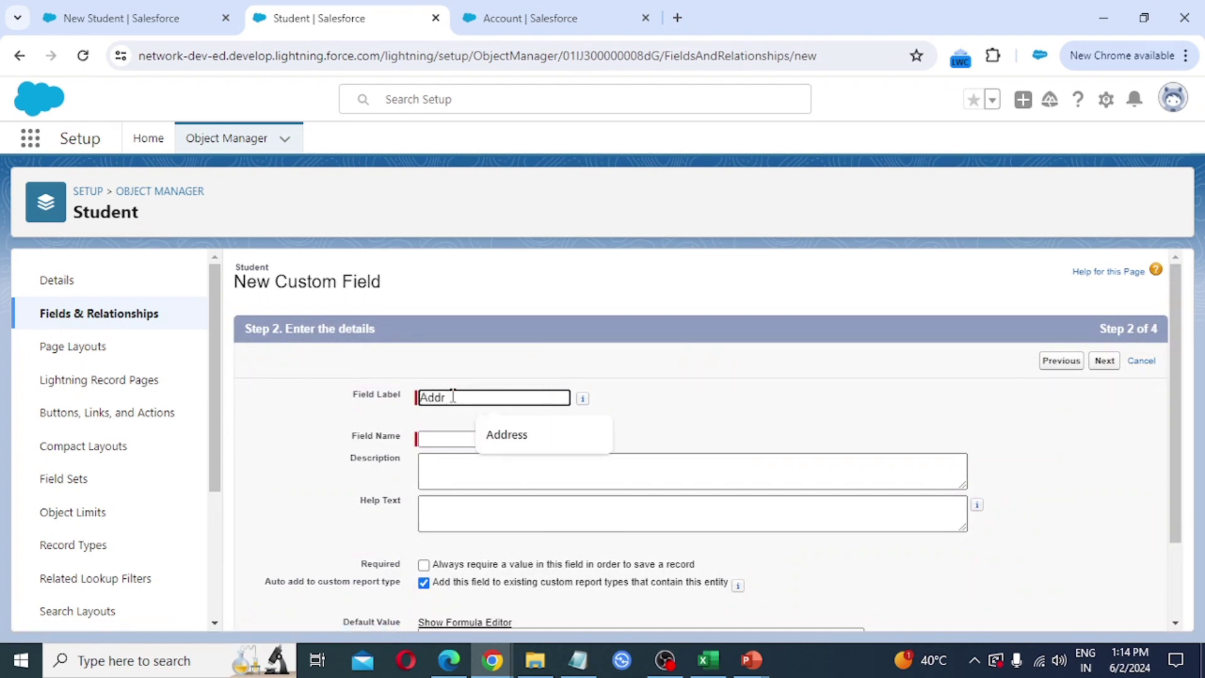
type("es")
left_click(507, 434)
key("Tab")
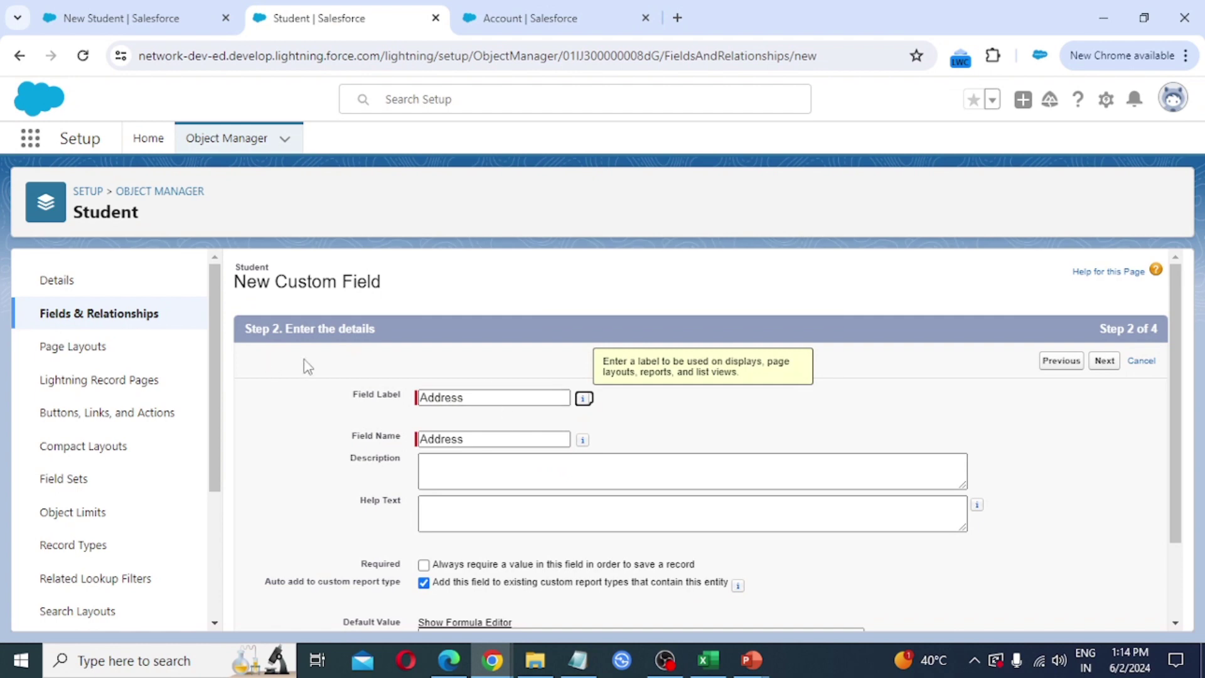
scroll(483, 443, "down", 2)
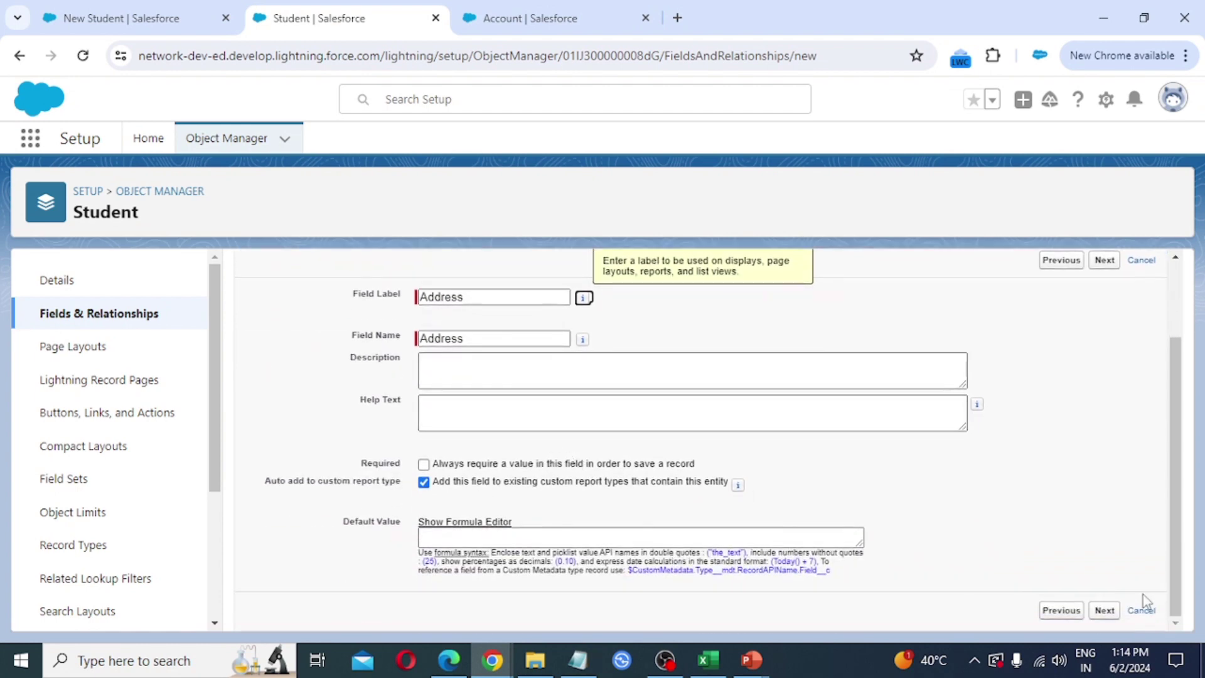
left_click(1107, 614)
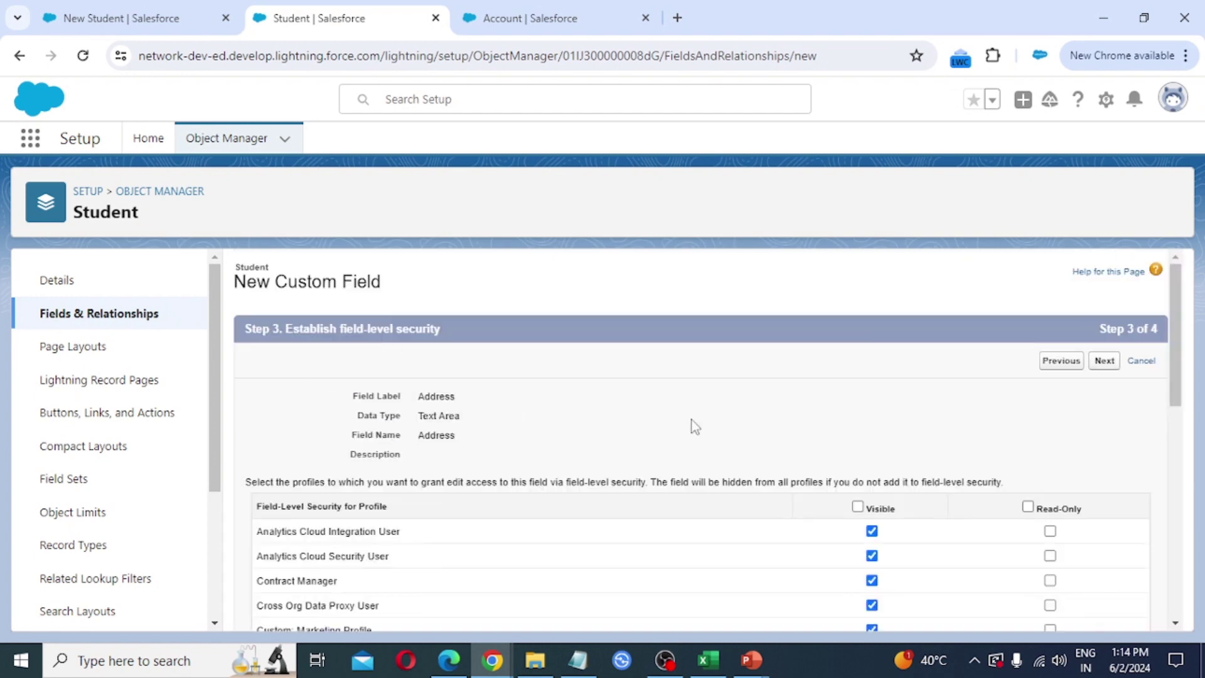
Step: Accept the default field-level security and the Student Layout for the Address field, and save it without starting another field
scroll(902, 537, "down", 3)
scroll(903, 536, "down", 5)
left_click(1106, 614)
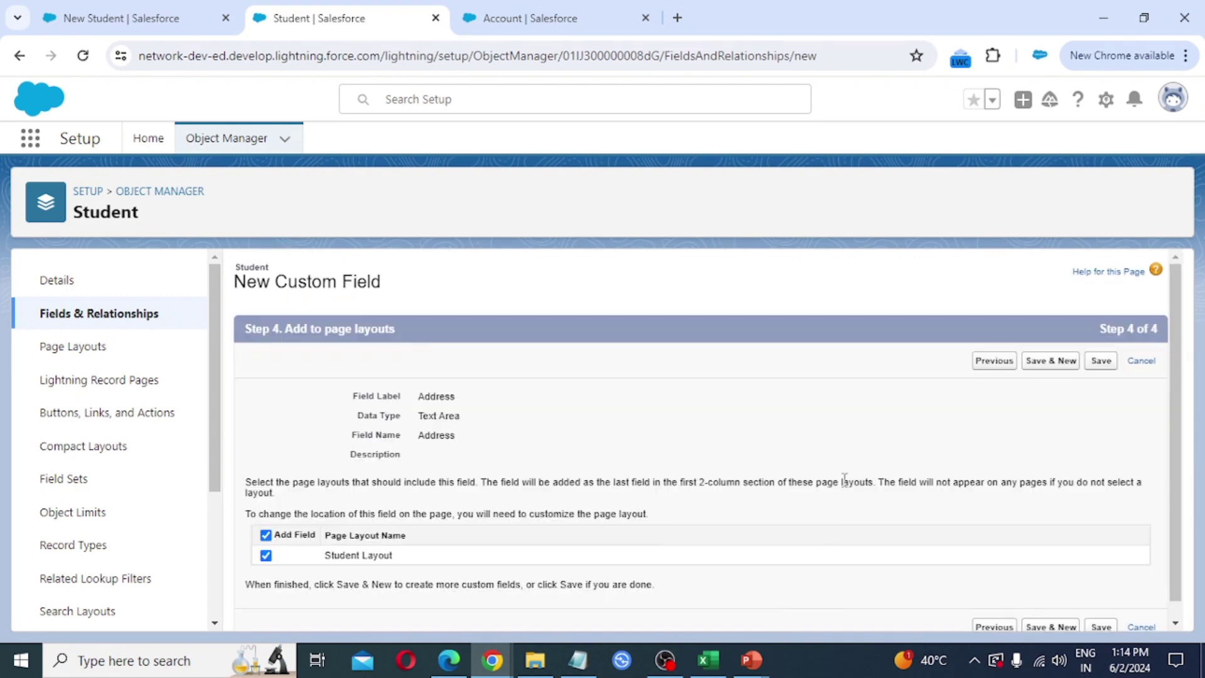
left_click(1103, 366)
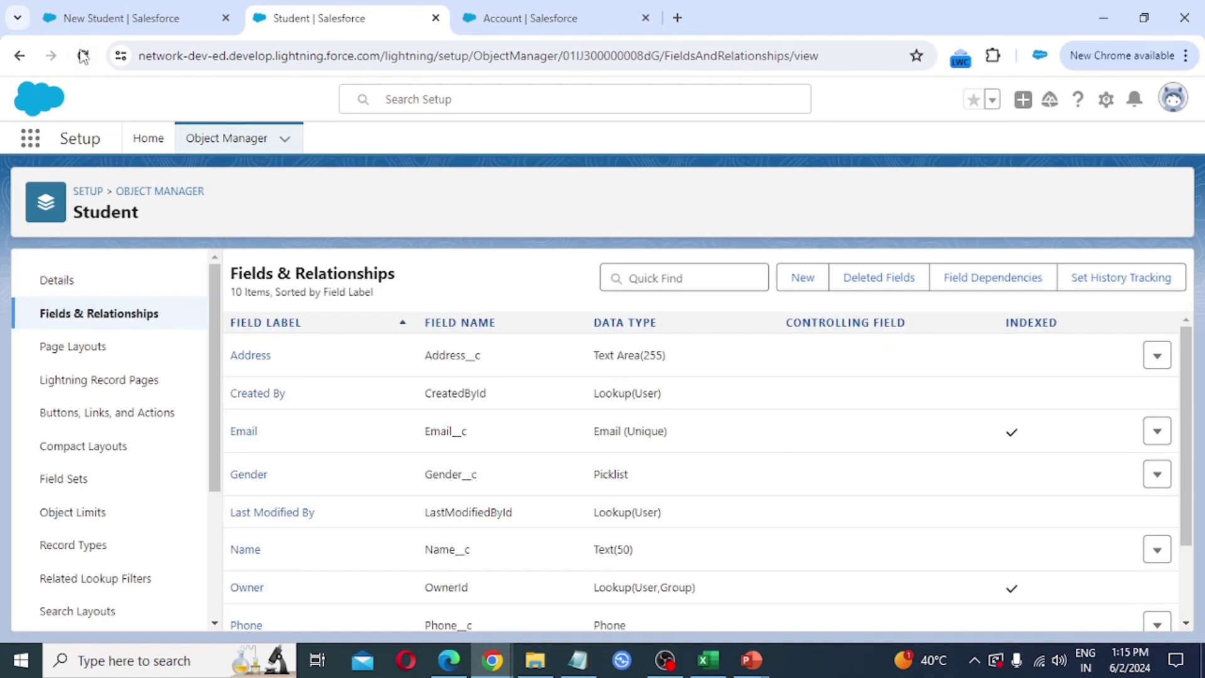
Step: Return to the Students list in the EMS app, reload the page and open a fresh new student form
left_click(119, 11)
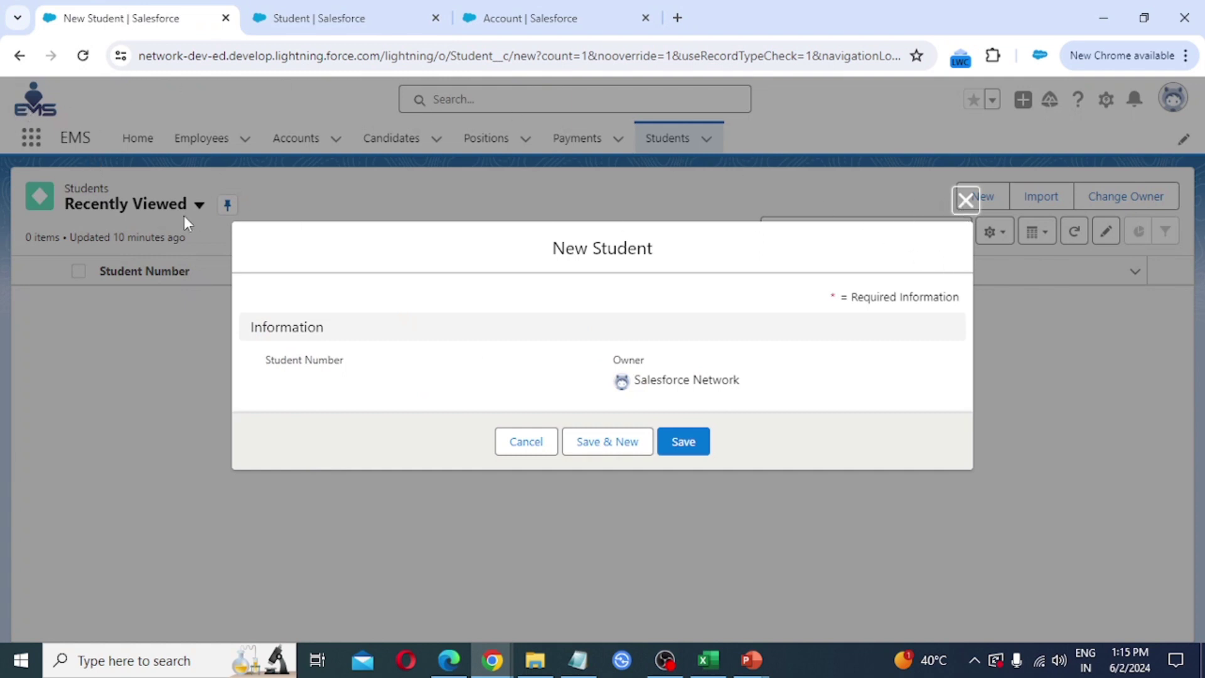
left_click(83, 57)
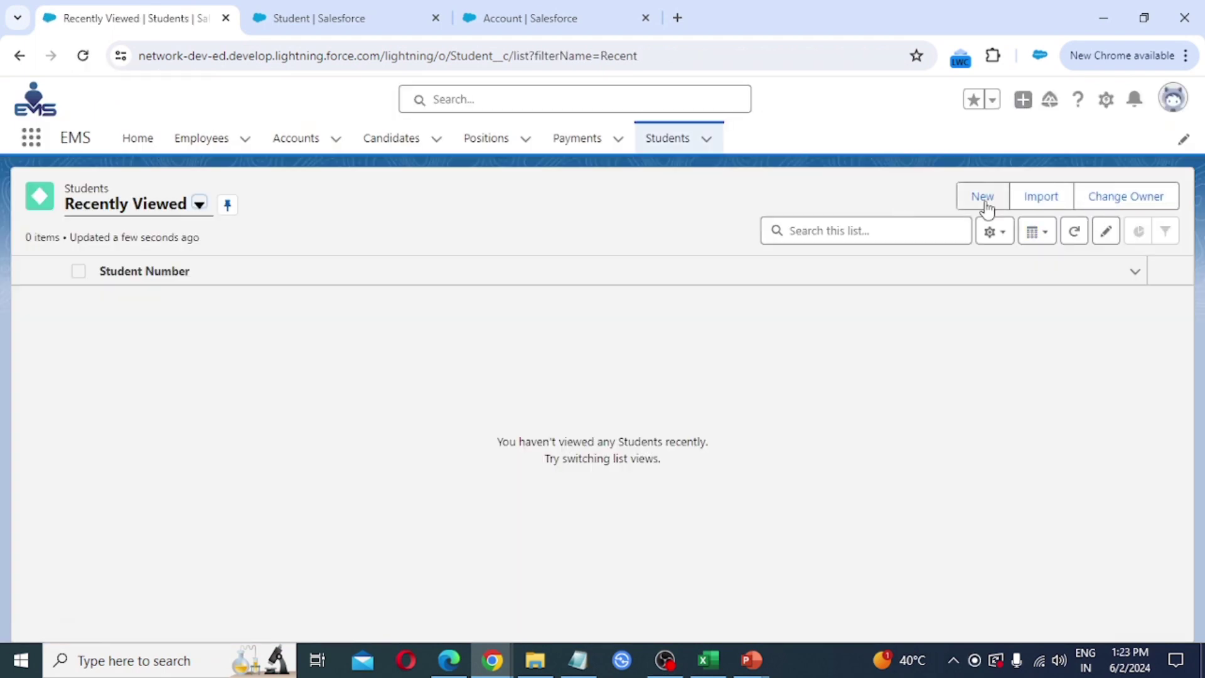
left_click(984, 196)
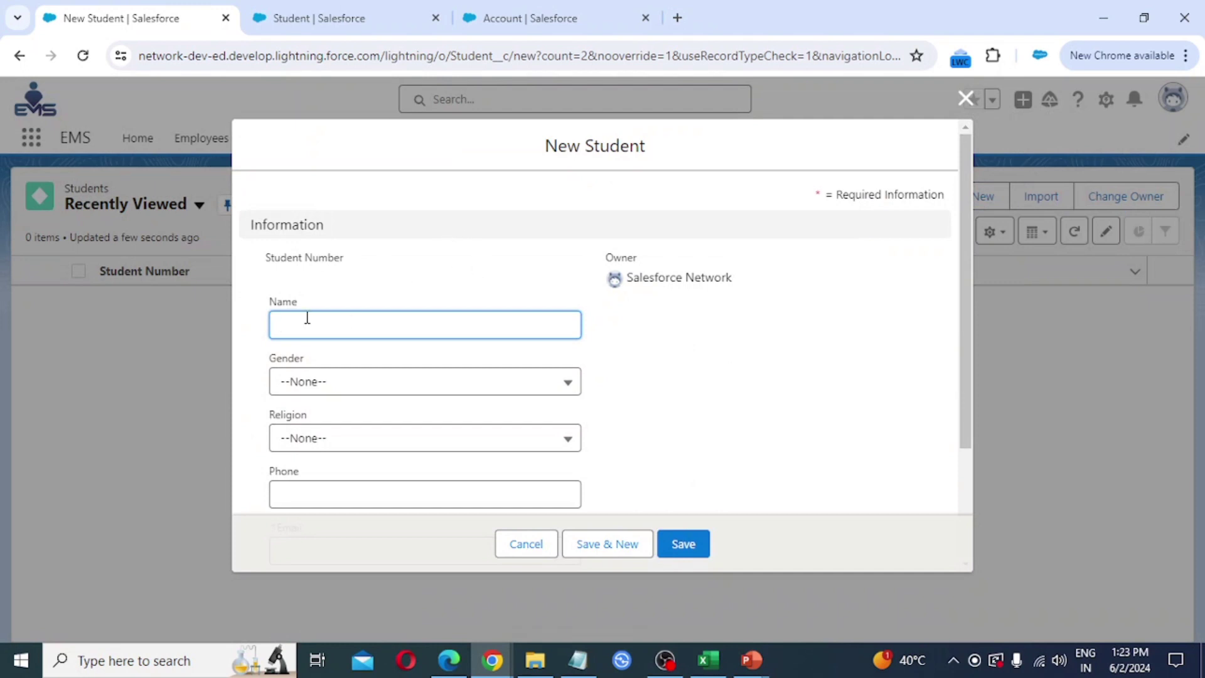
Step: Examine the Gender and Religion choices and the Phone, Email and Address fields in the new student form, and close it without saving
scroll(307, 317, "down", 1)
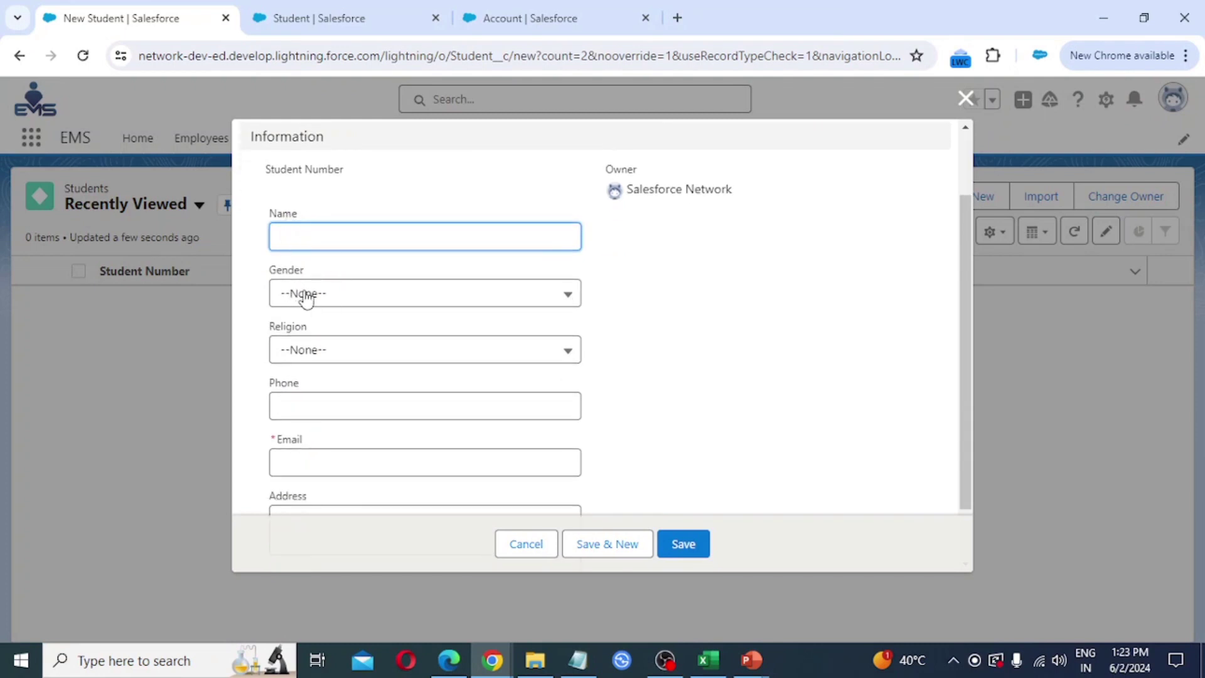
left_click(326, 298)
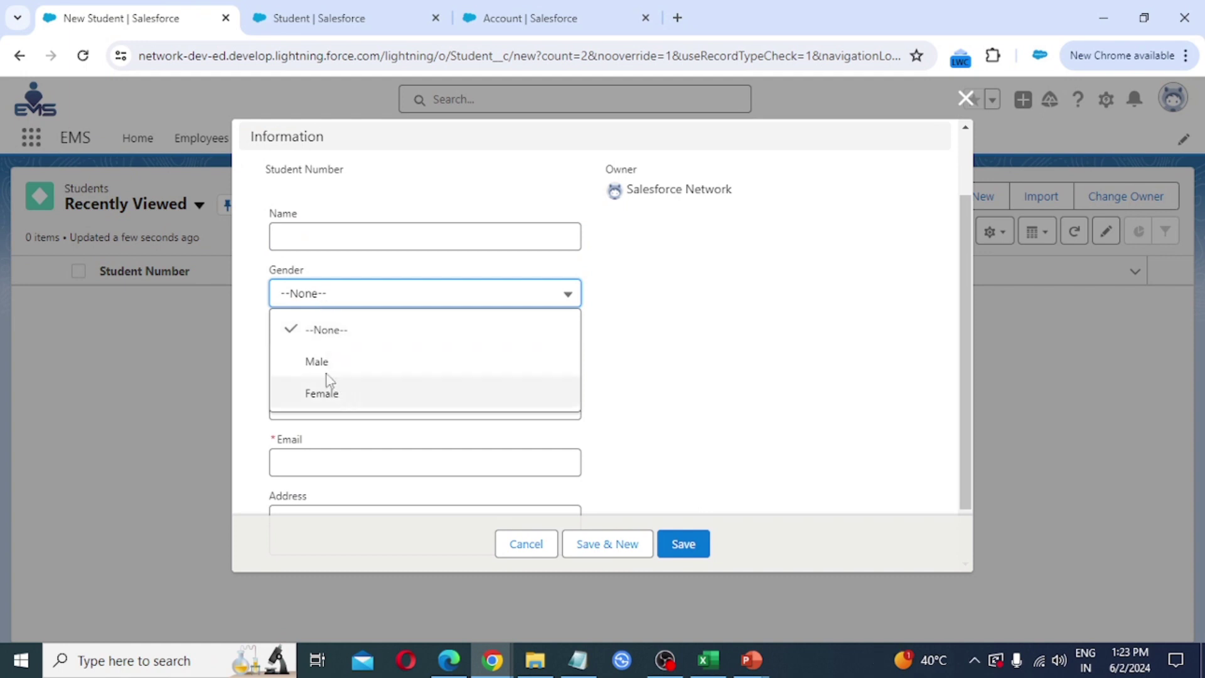
left_click(342, 262)
scroll(336, 314, "down", 1)
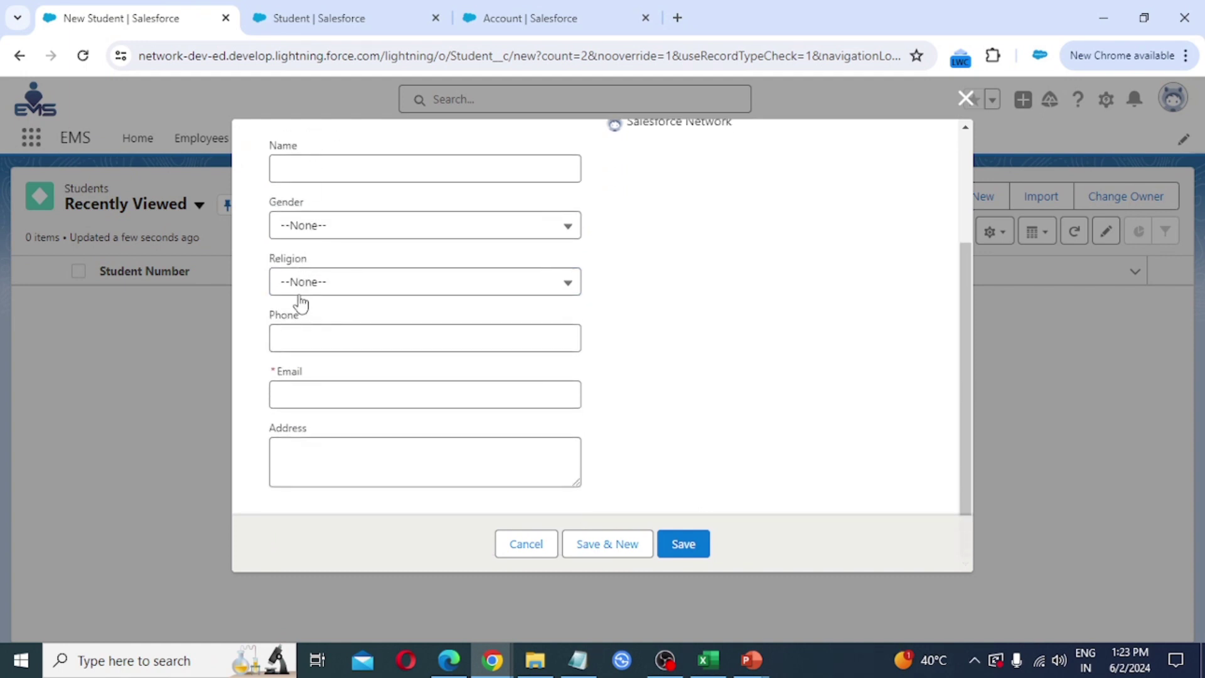
left_click(386, 283)
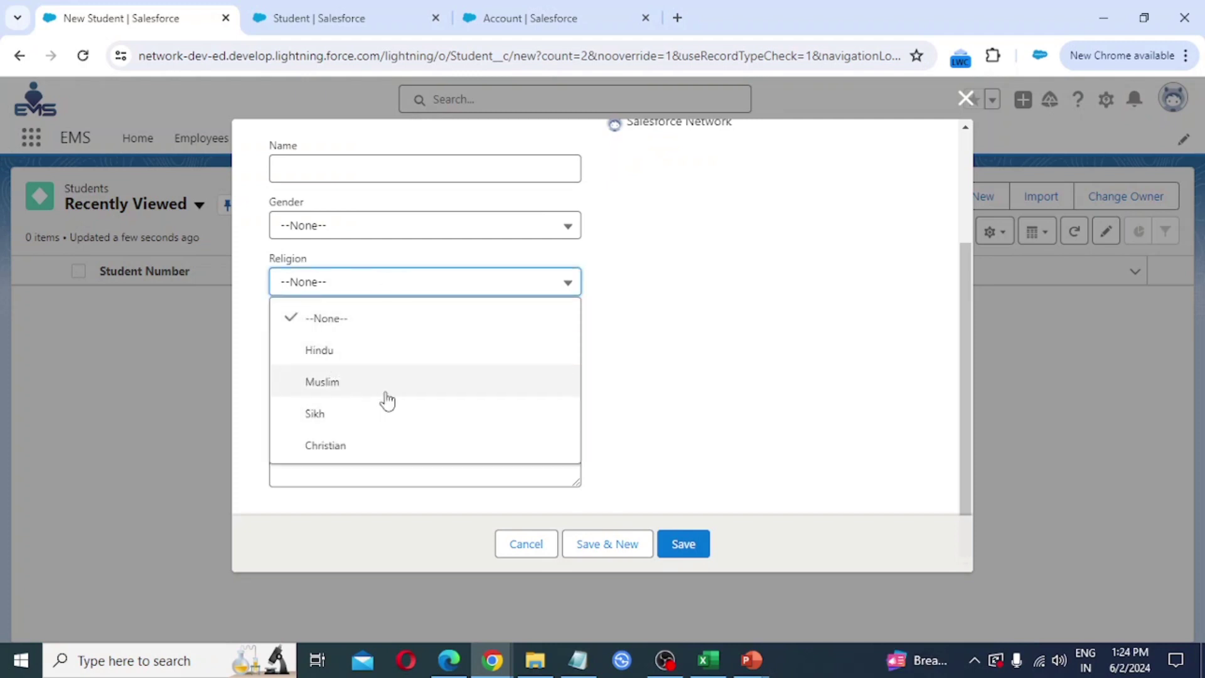
left_click(246, 299)
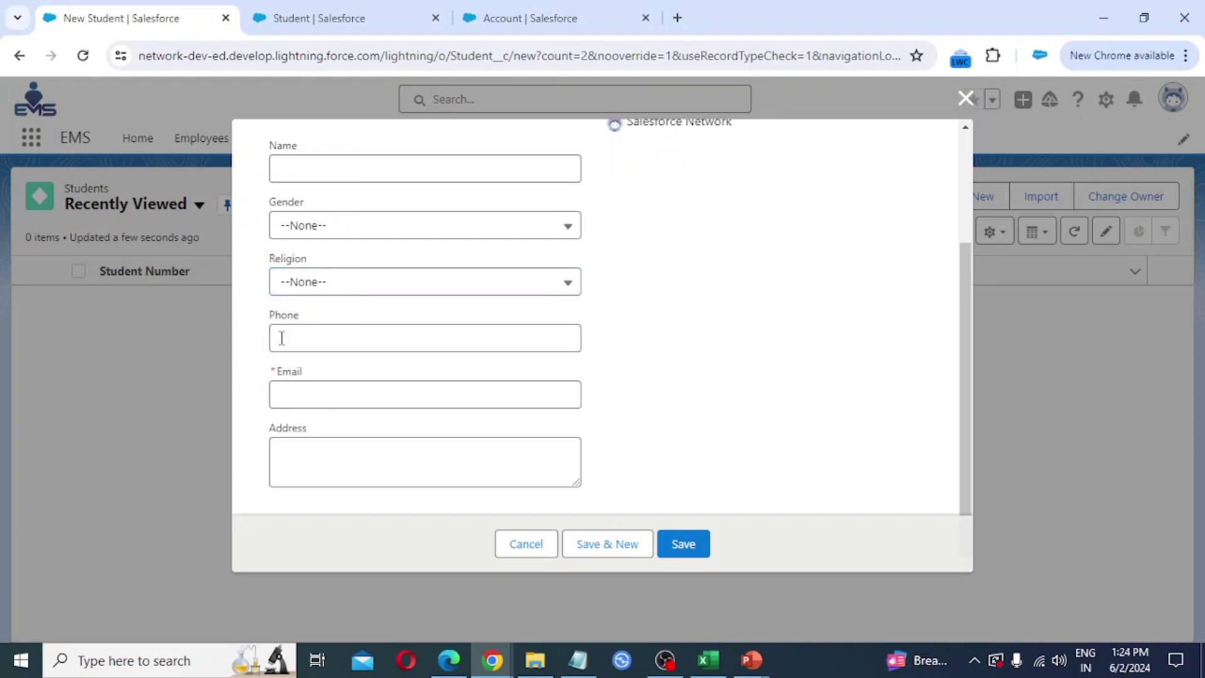
left_click(322, 343)
left_click(287, 389)
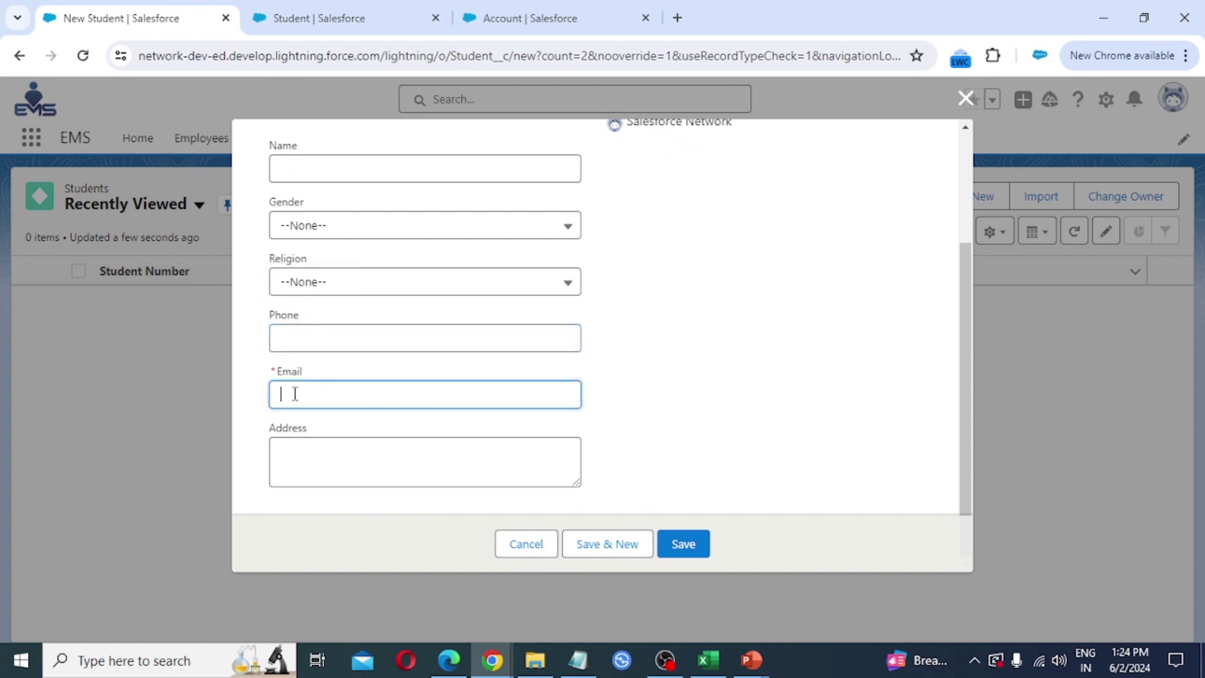
left_click(246, 377)
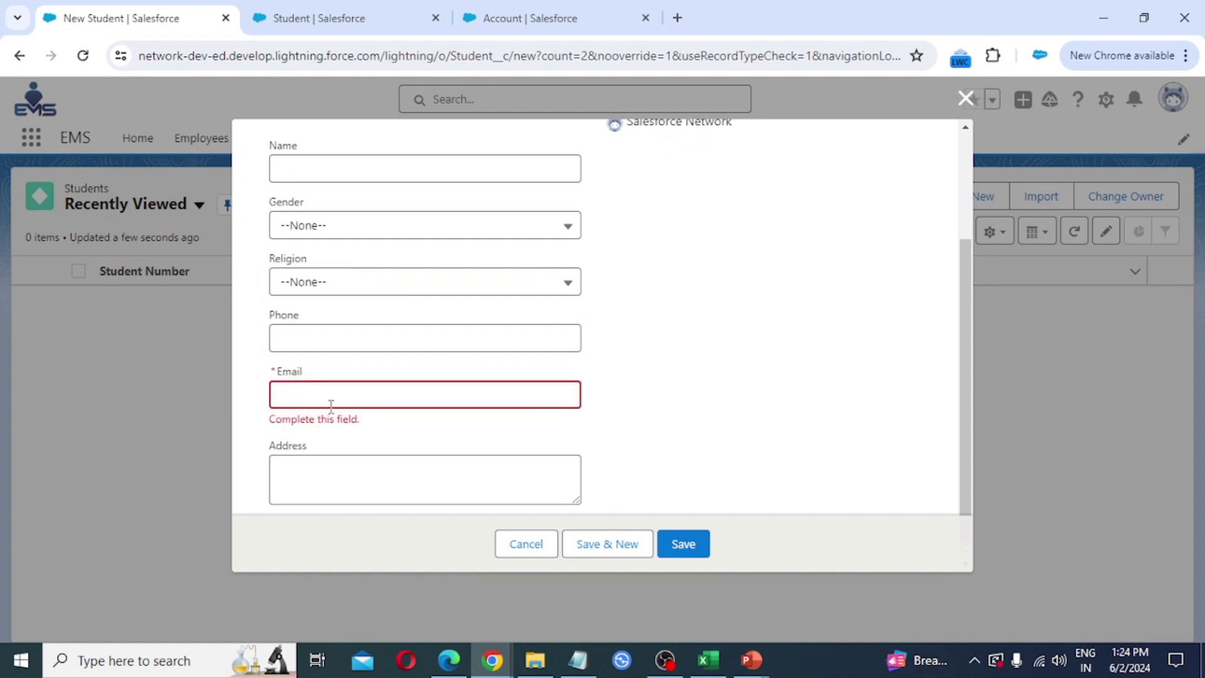
scroll(333, 468, "down", 1)
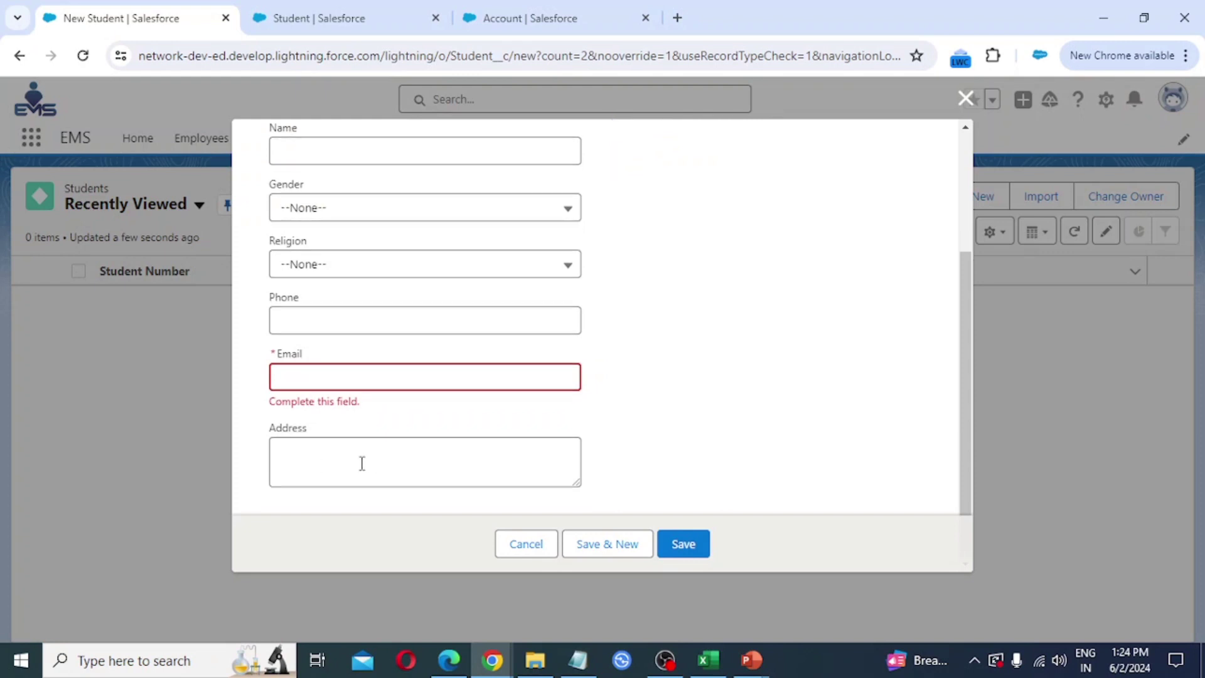
scroll(621, 366, "up", 3)
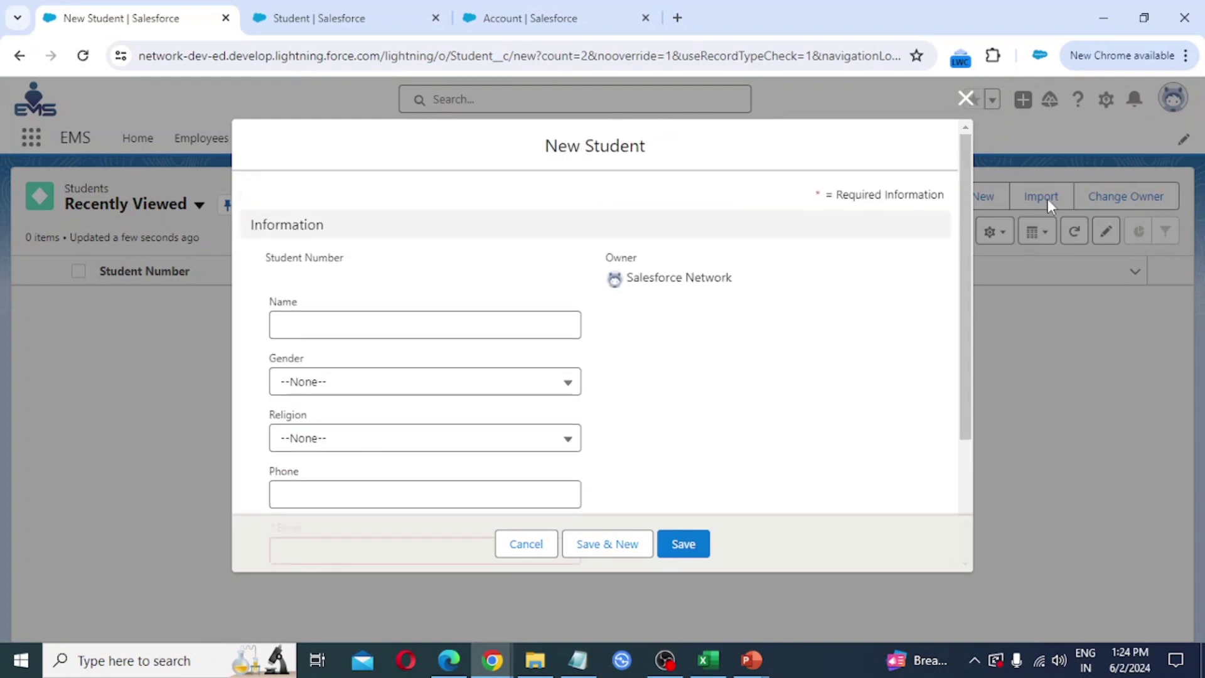
left_click(966, 100)
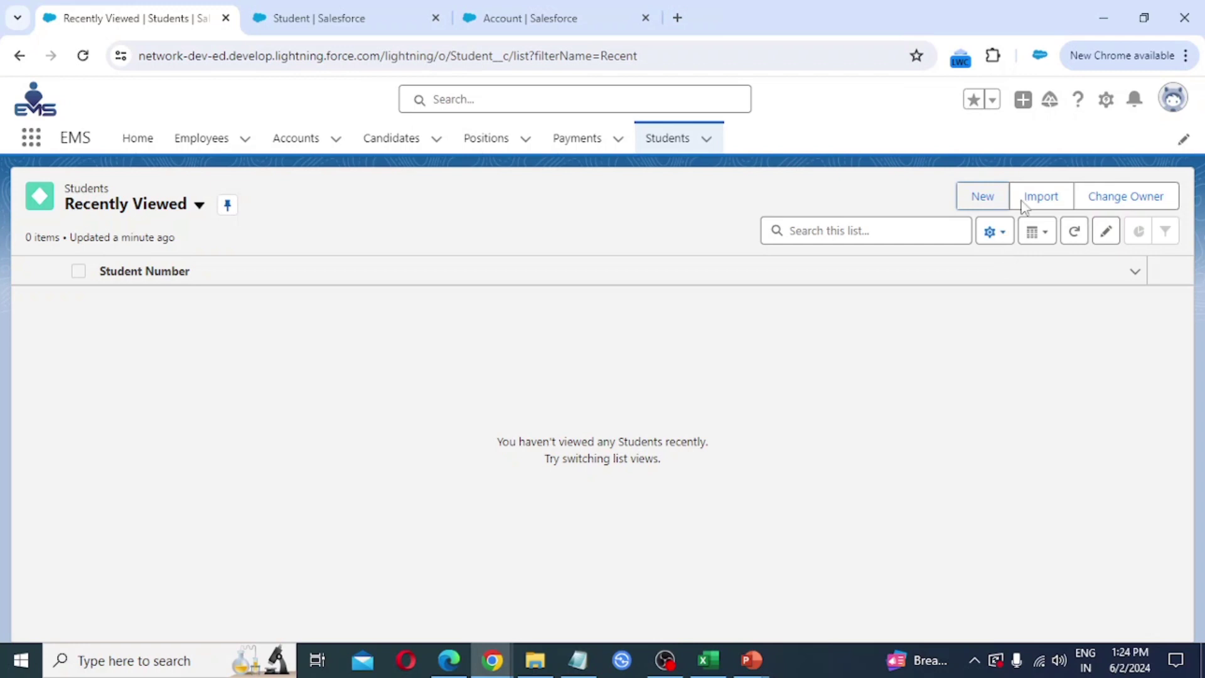
Step: Start a new custom object from Setup's Object Manager with label Course, plural label Courses and object name Course
left_click(1107, 102)
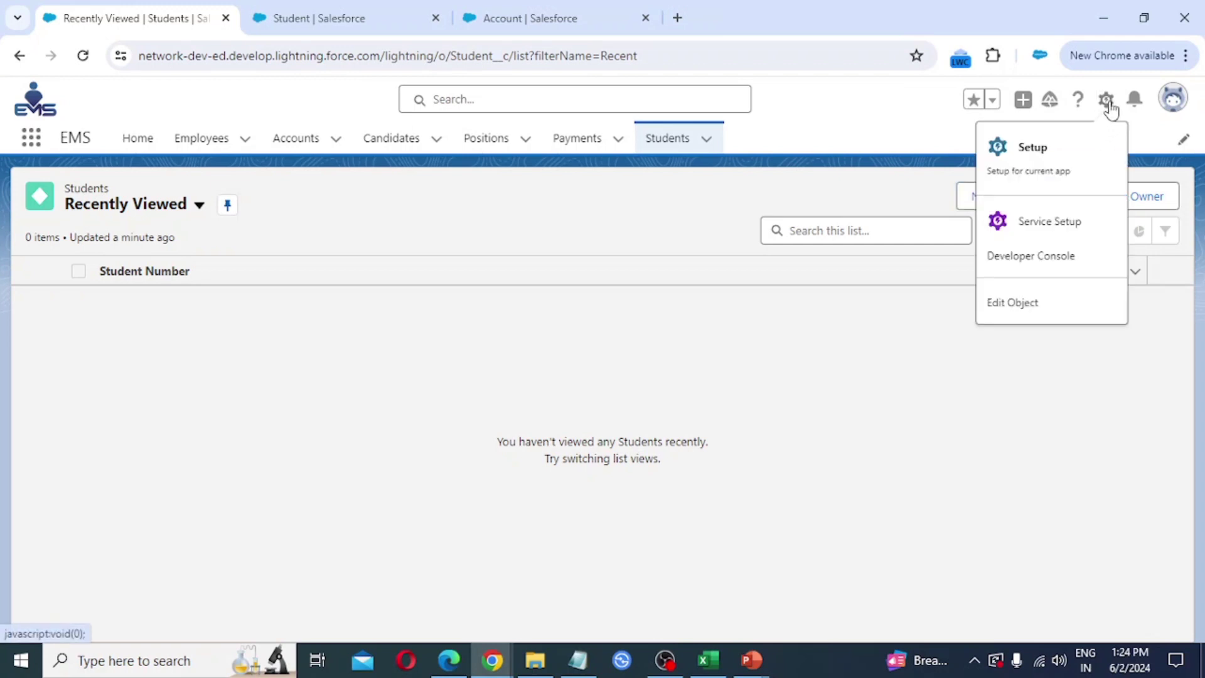
left_click(1055, 164)
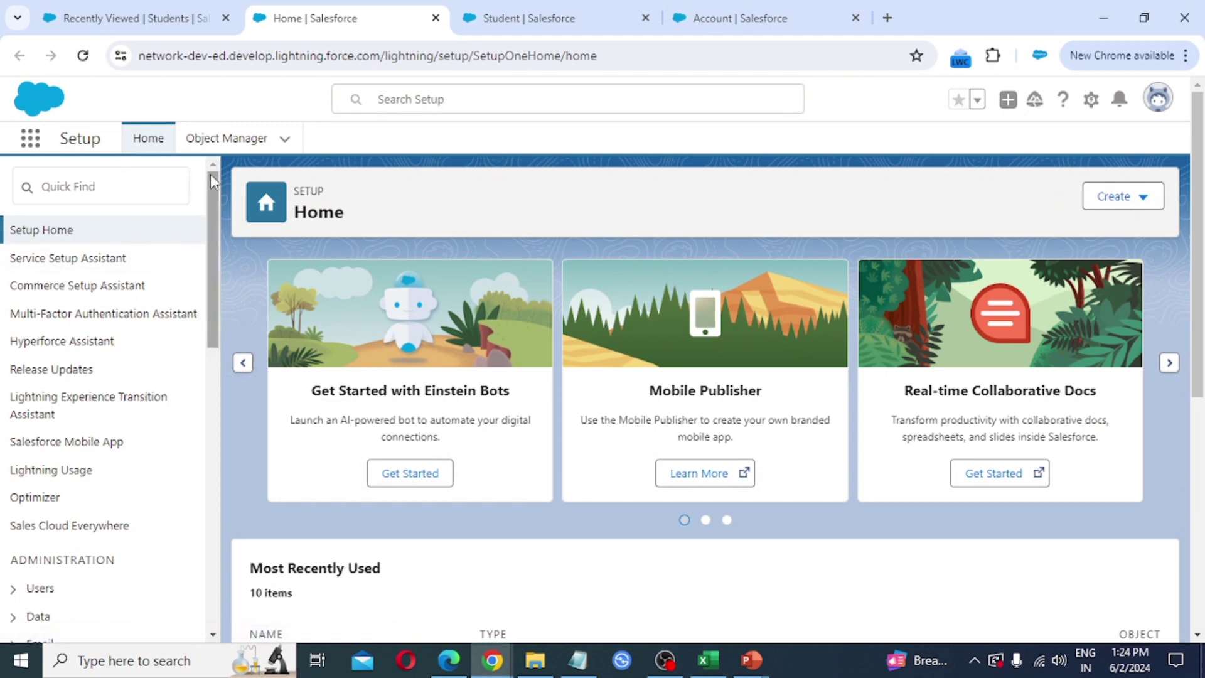
left_click(236, 140)
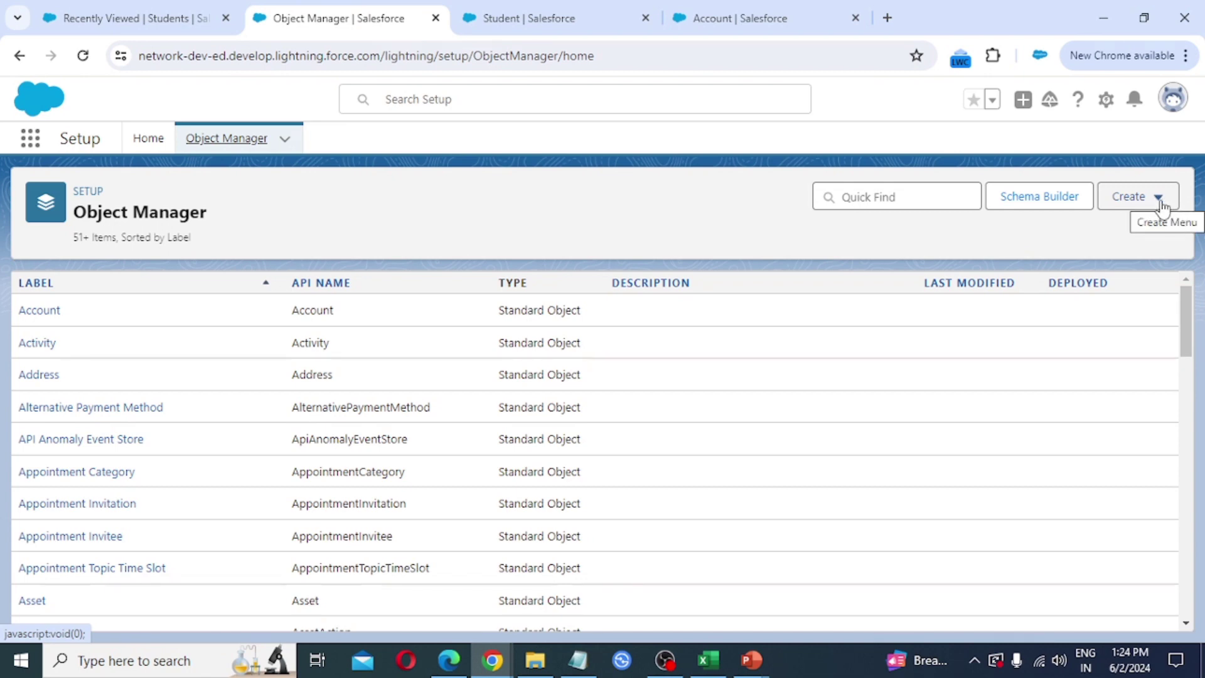
left_click(1162, 206)
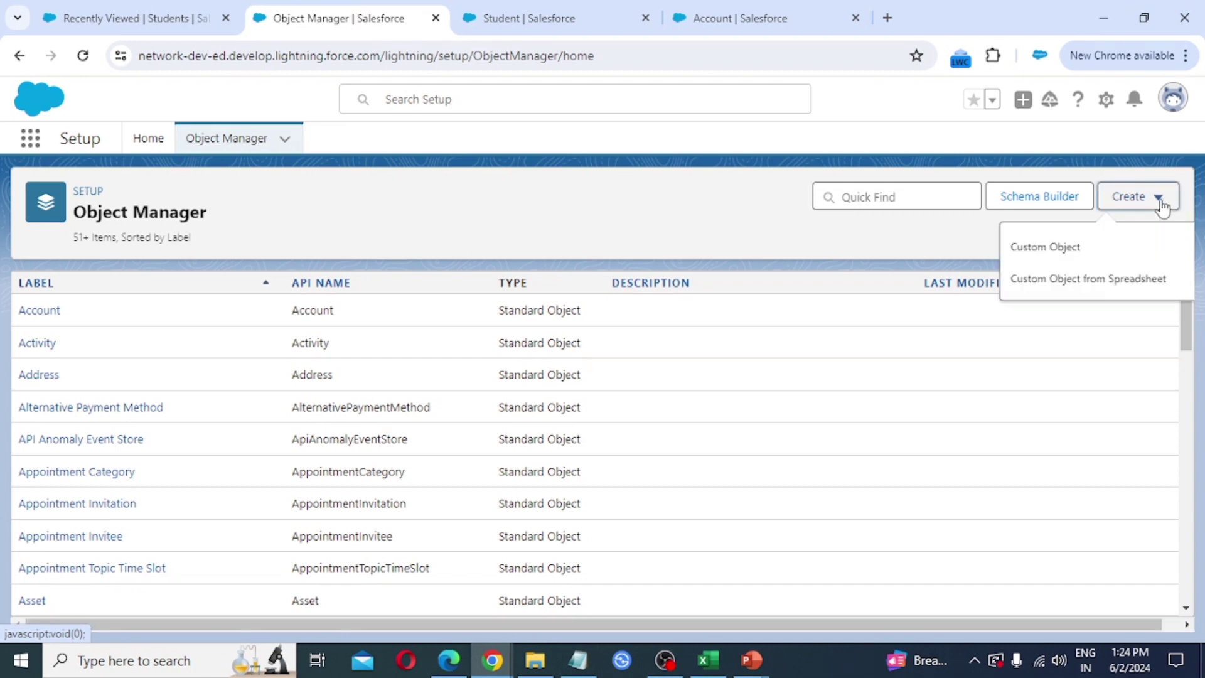
left_click(1051, 249)
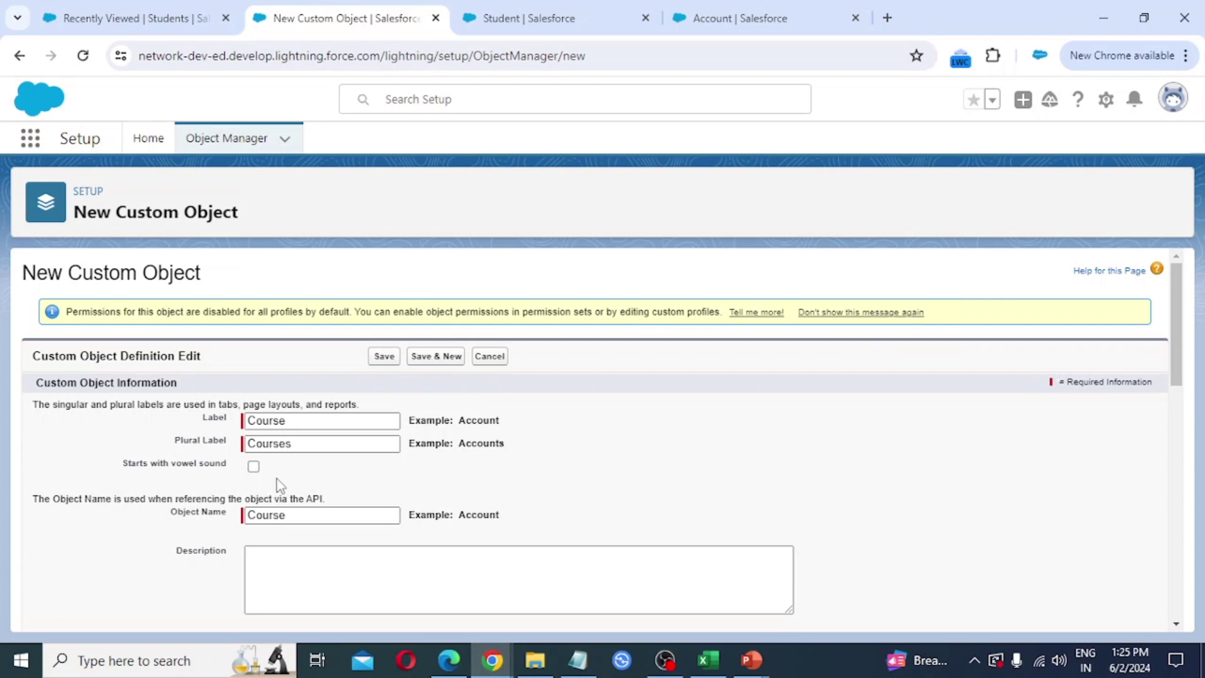
Step: Set record name Course Number to Auto Number, format CID-{000}, starting number 1, and allow reports, activities, field history tracking and Chatter groups
scroll(288, 474, "down", 1)
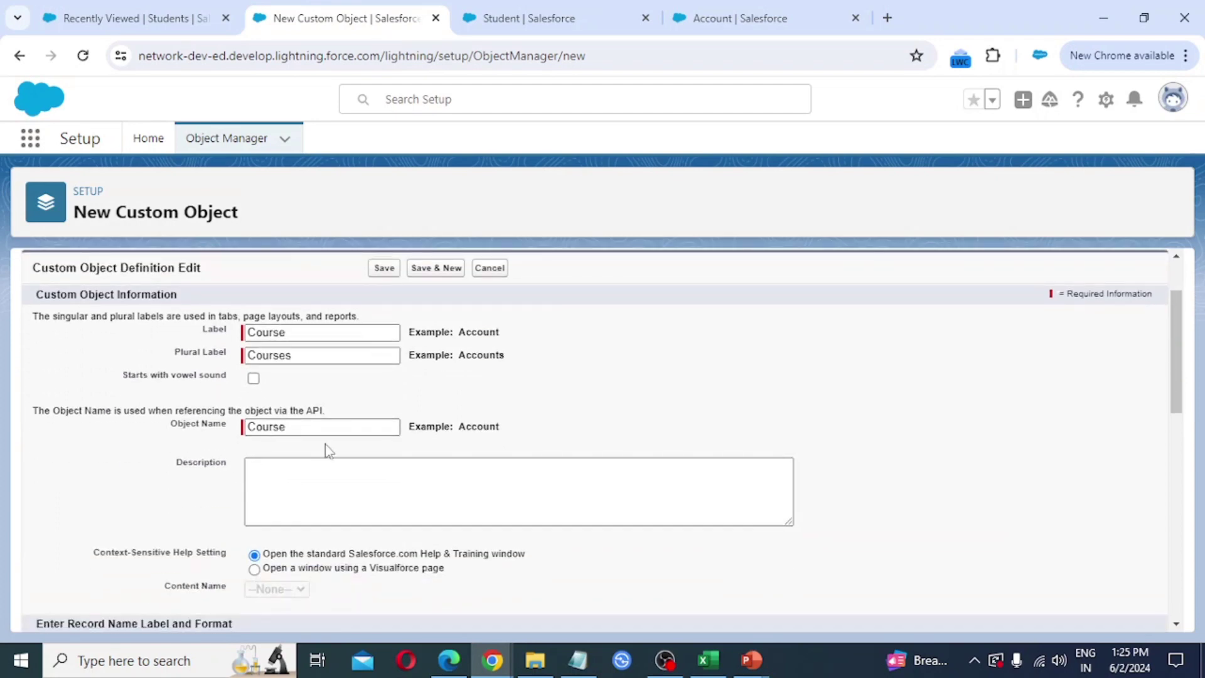
scroll(327, 449, "down", 3)
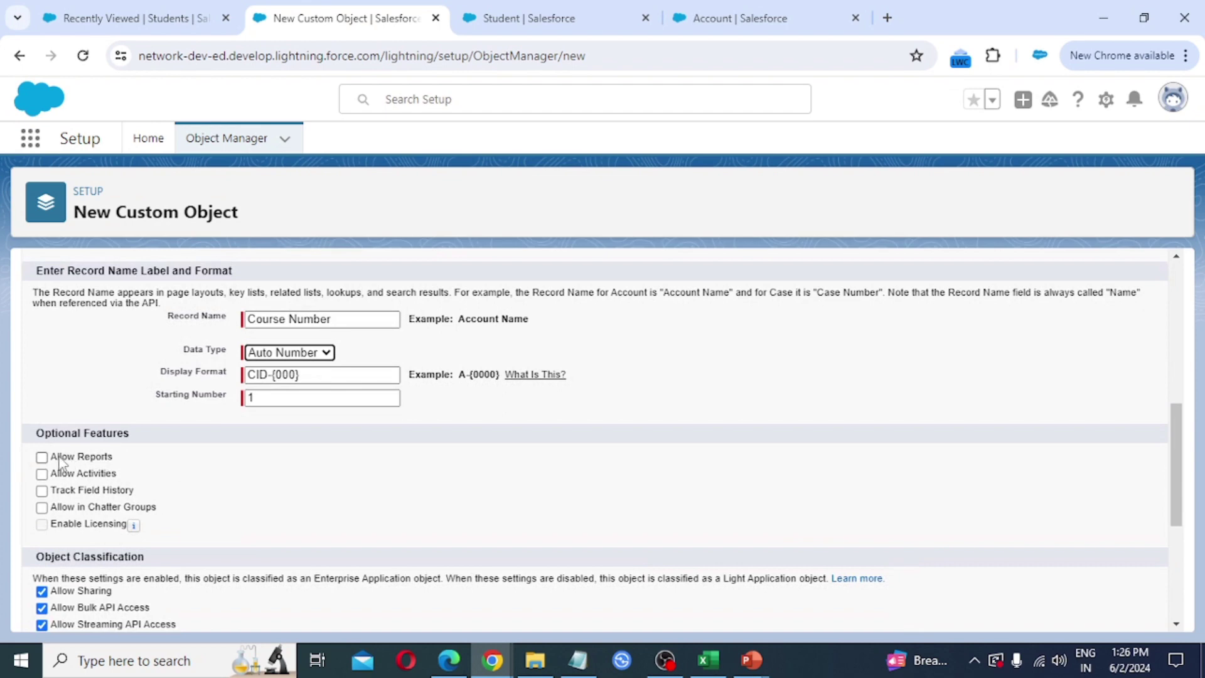
left_click(59, 458)
left_click(63, 475)
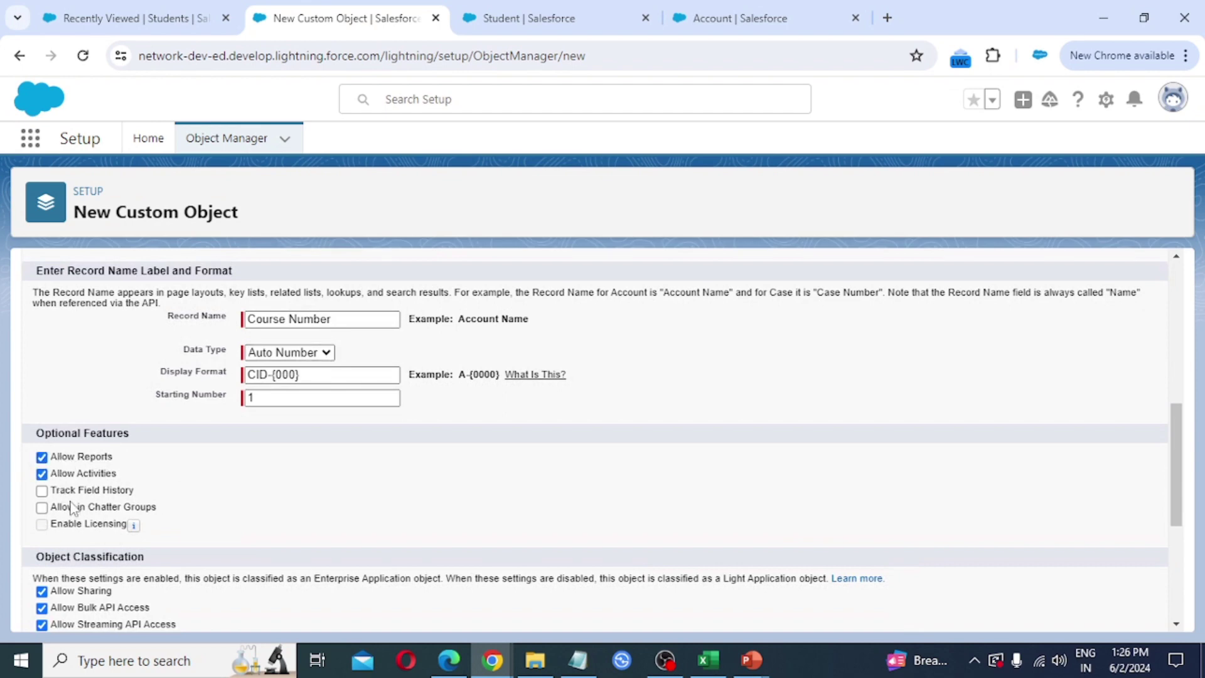
left_click(63, 492)
left_click(62, 509)
scroll(232, 540, "down", 2)
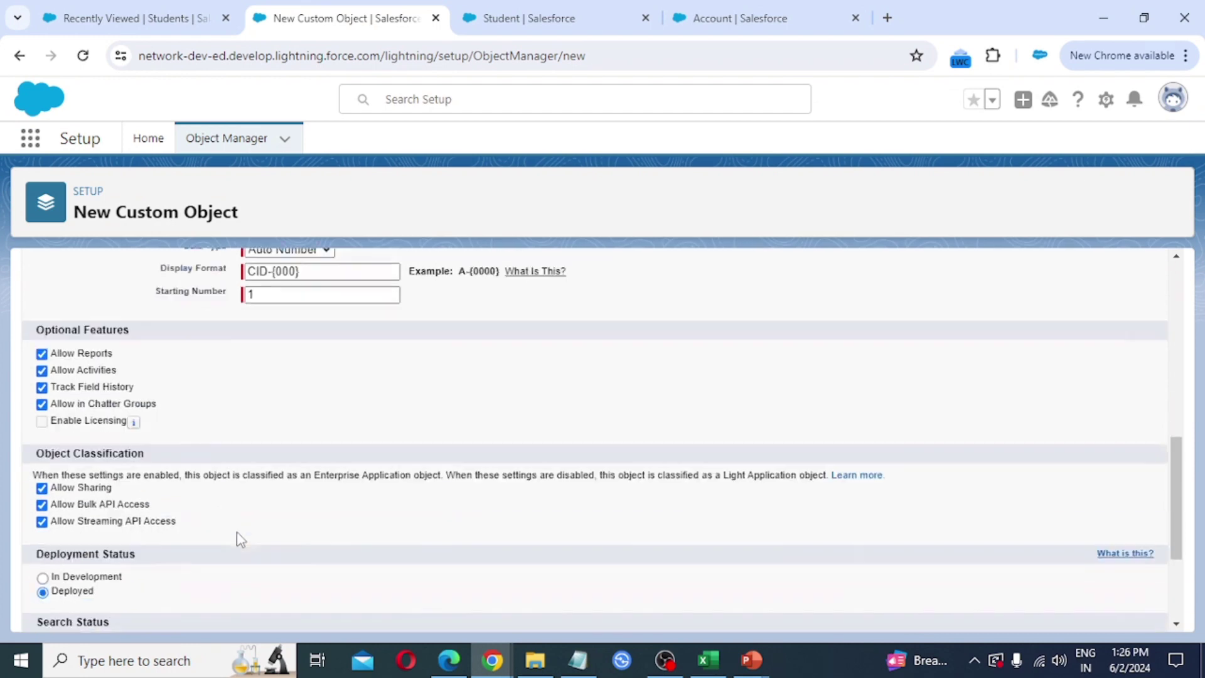
Step: Allow search, add the Notes and Attachments related list, enable launching the New Custom Tab Wizard, and save the Course object
scroll(241, 540, "down", 3)
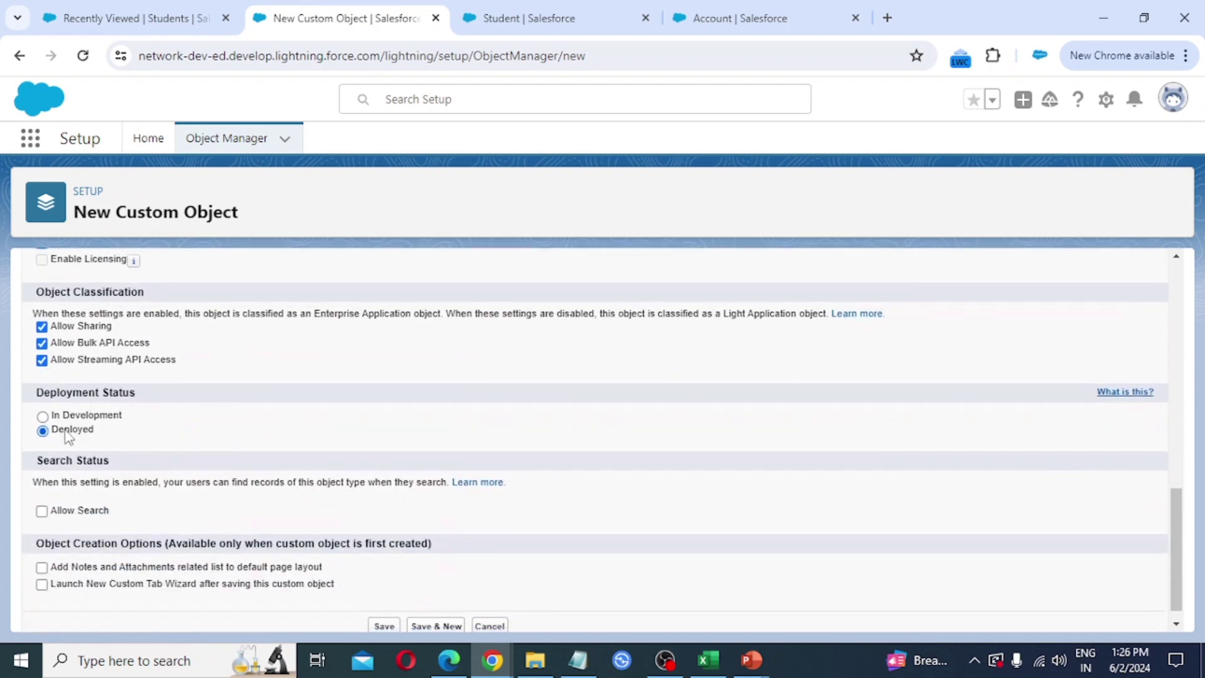
left_click(42, 512)
scroll(42, 521, "down", 1)
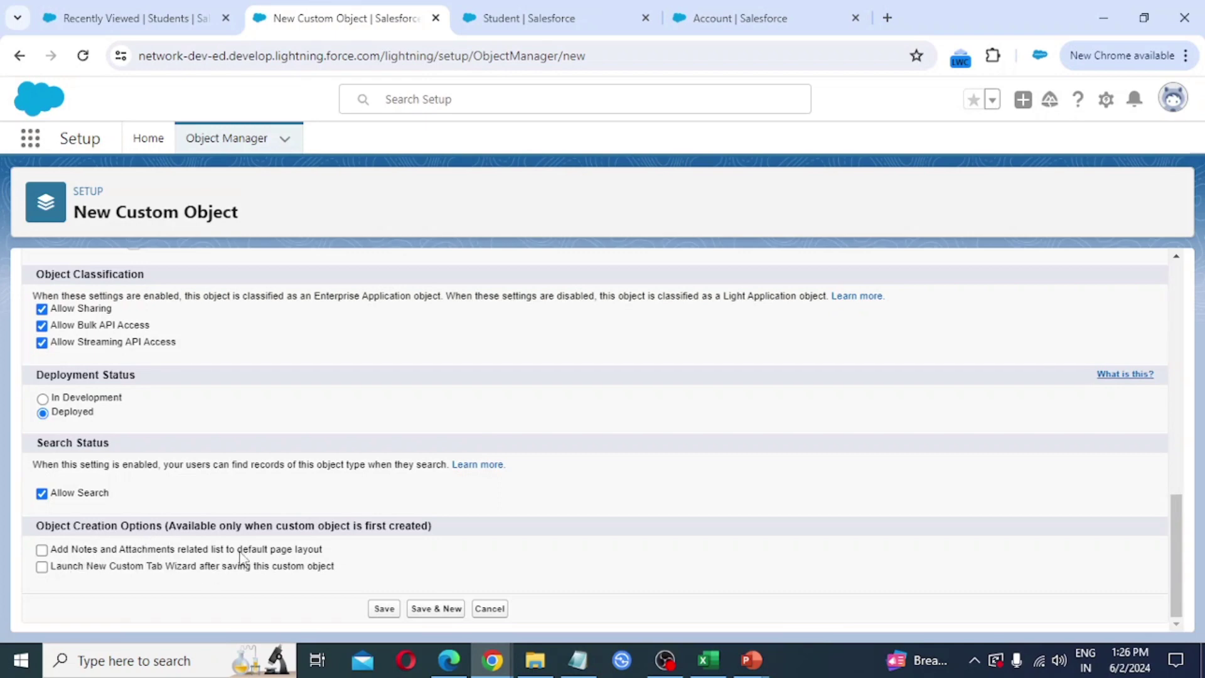
left_click(41, 550)
left_click(41, 567)
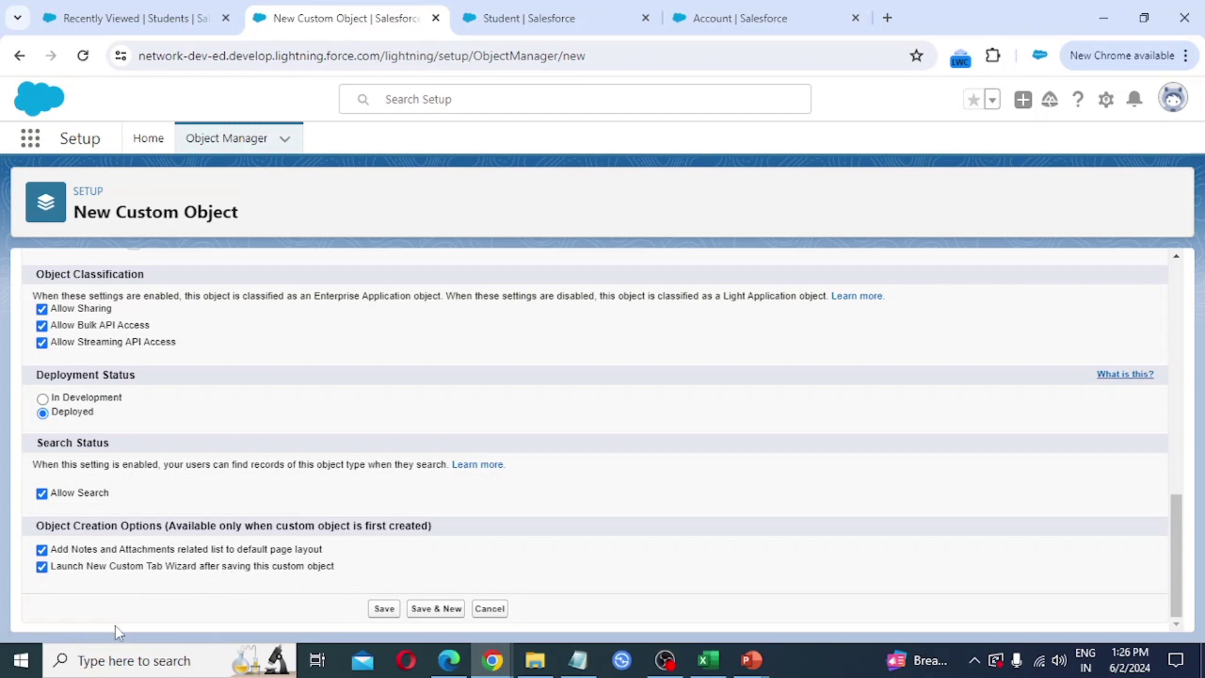
left_click(385, 609)
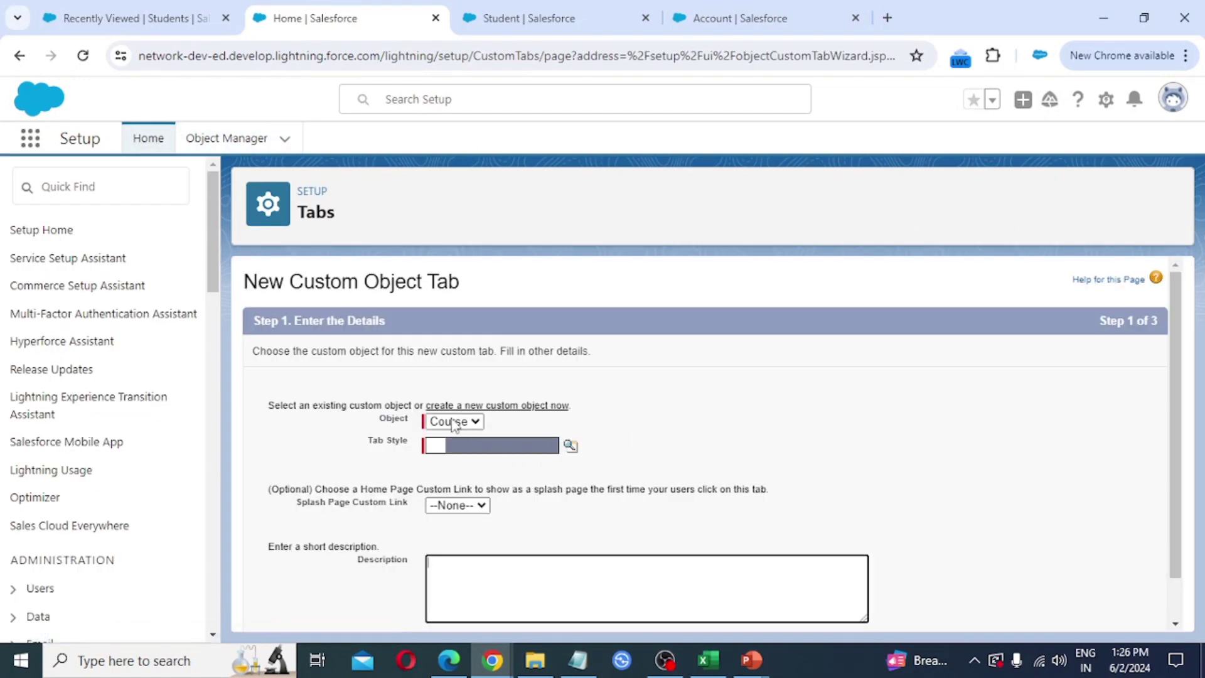
Step: Give the Course tab the Computer style and accept Default On visibility for all profiles
left_click(571, 447)
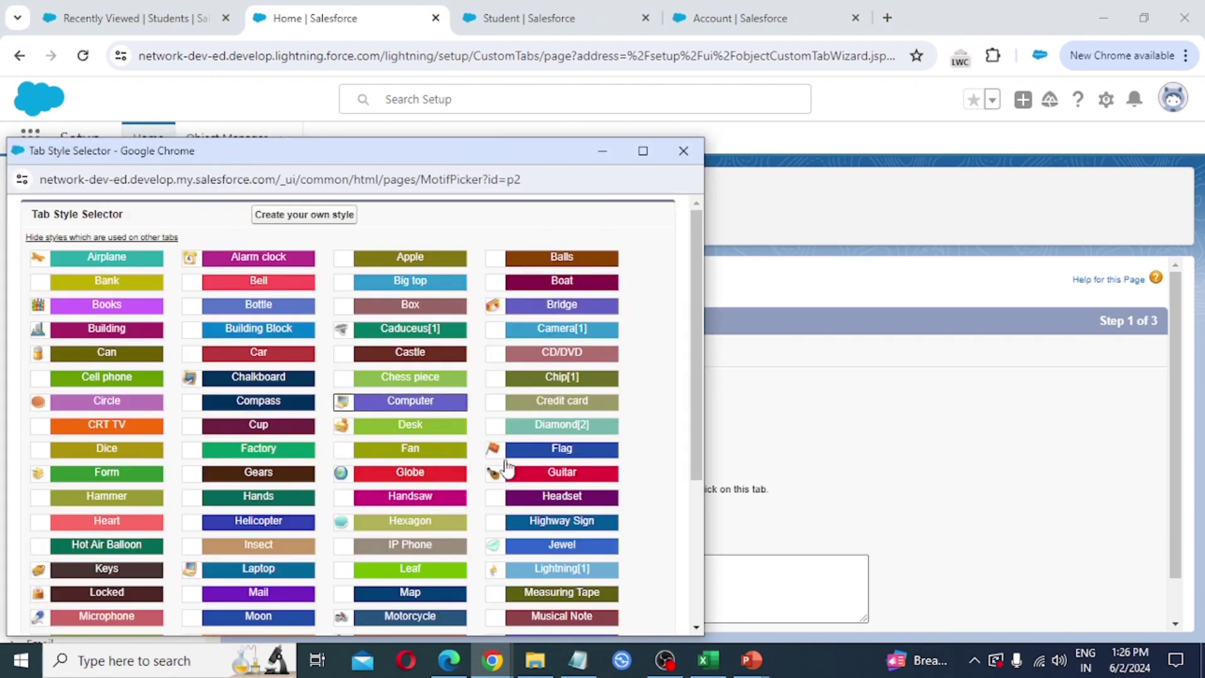
left_click(432, 412)
scroll(479, 527, "down", 1)
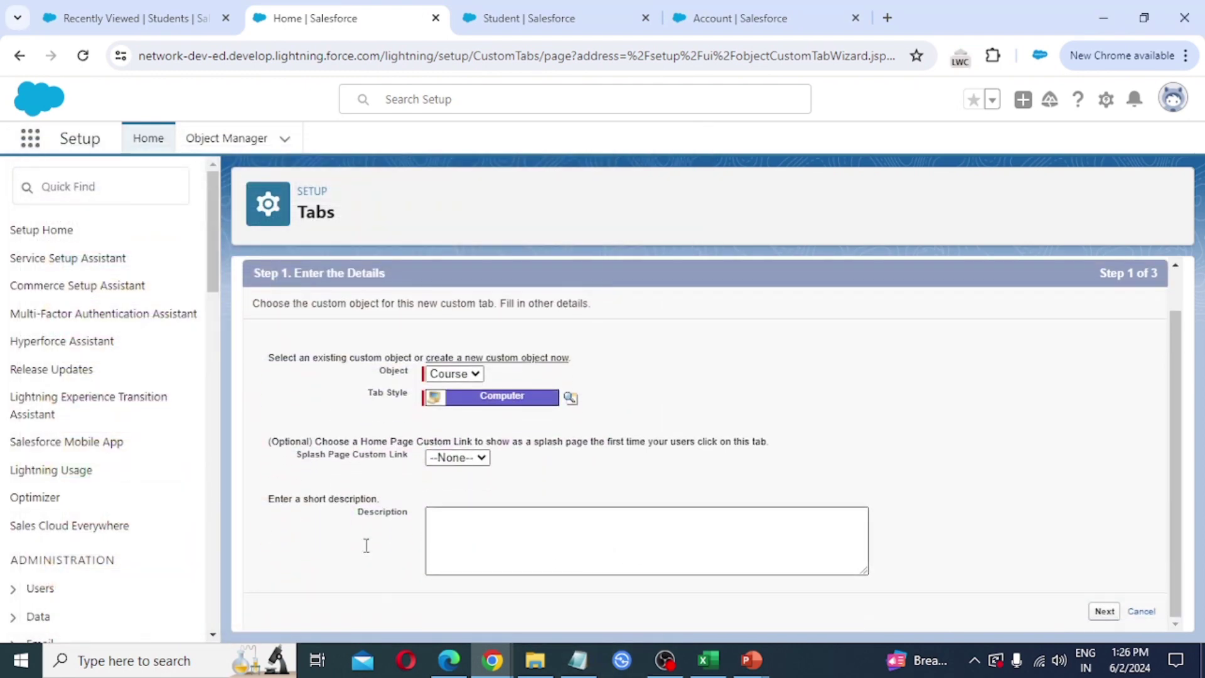
left_click(1105, 611)
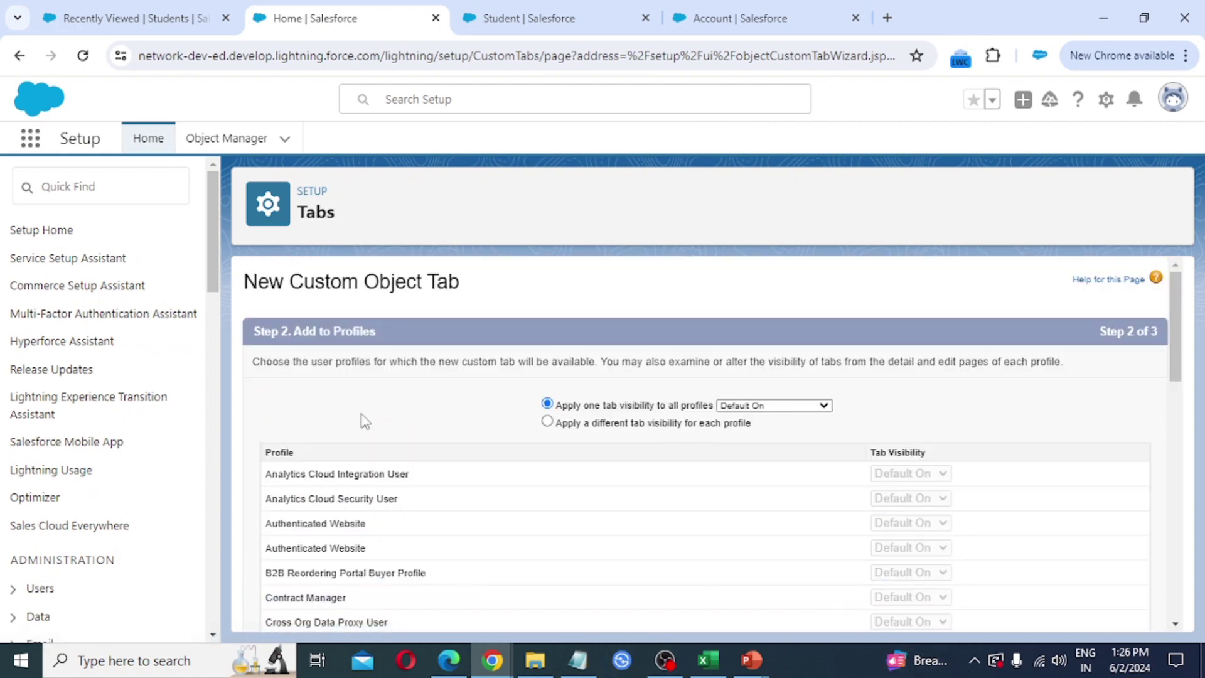
scroll(496, 511, "down", 12)
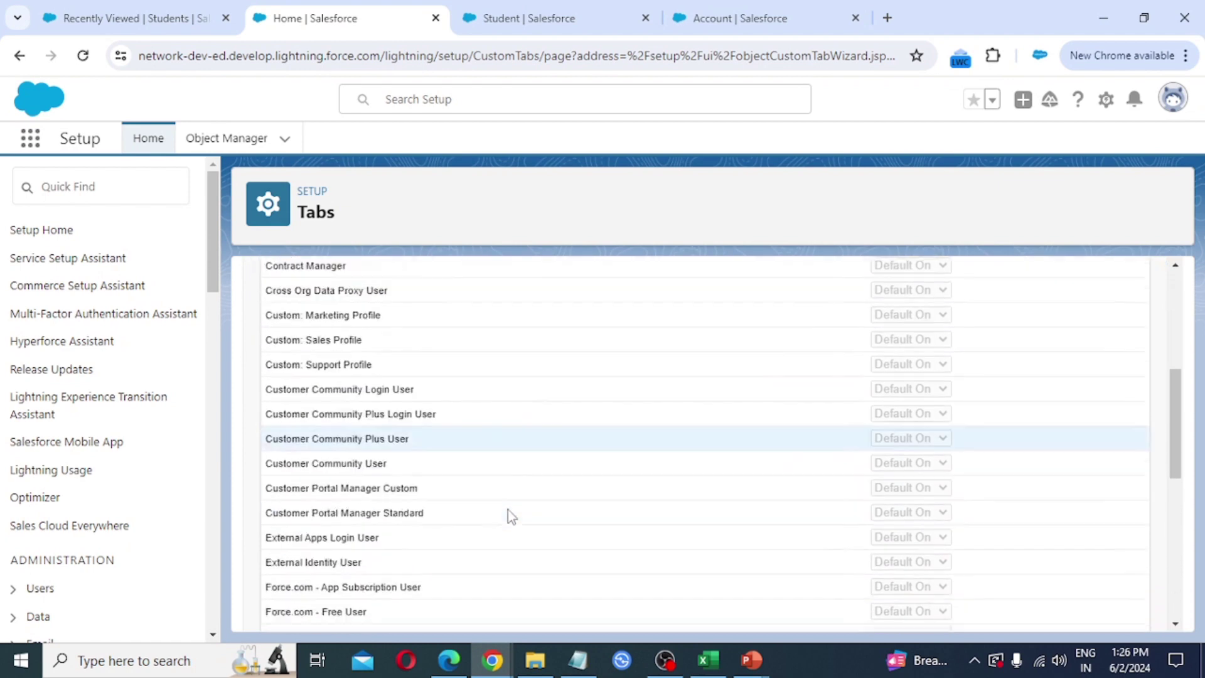
scroll(858, 557, "down", 2)
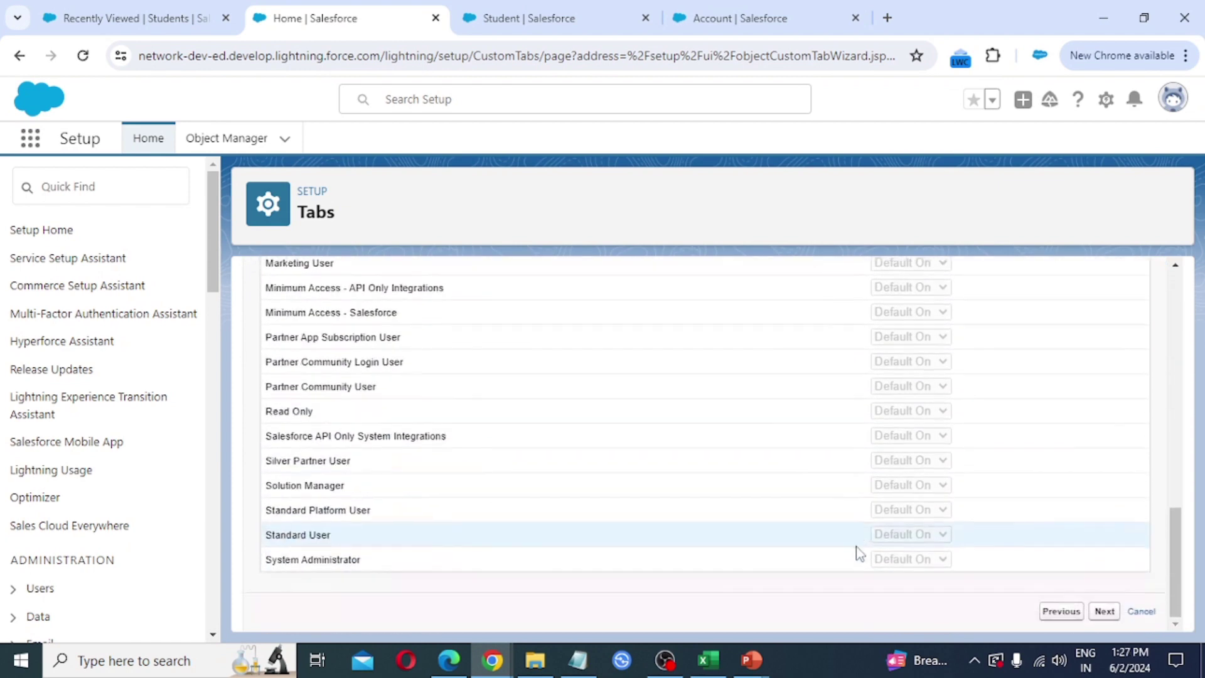
left_click(1105, 612)
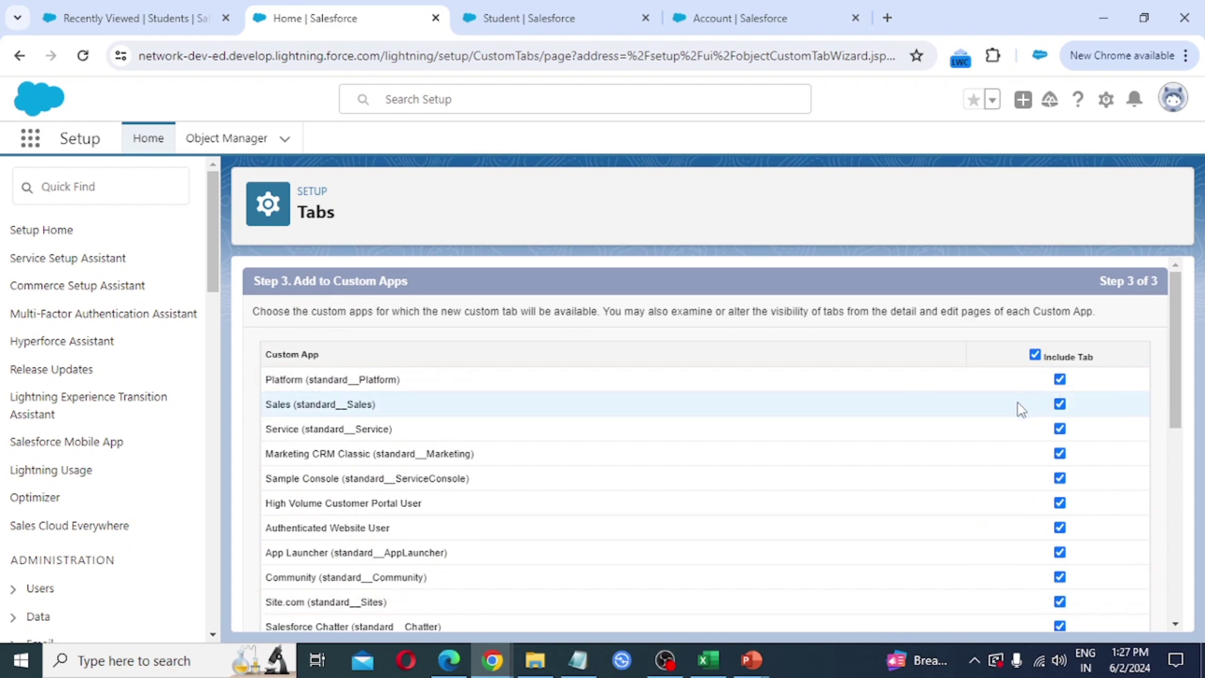
Step: Exclude the Course tab from all custom apps, include it only in EMS, and save the tab
left_click(1035, 356)
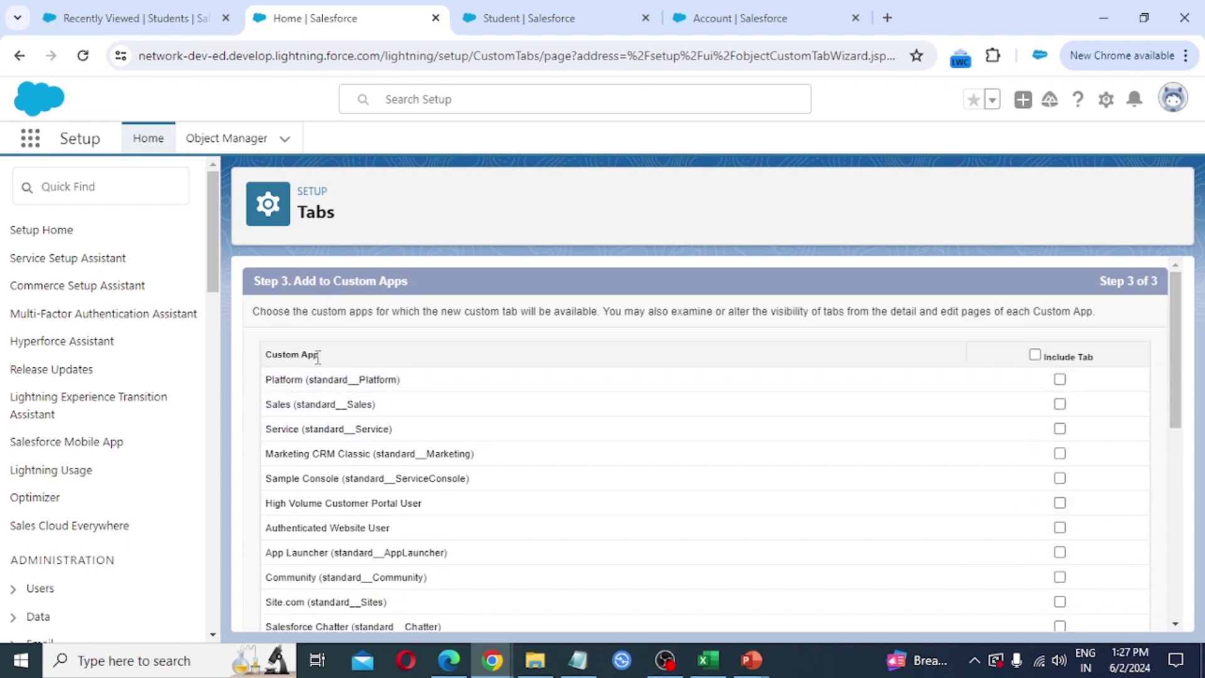
scroll(664, 461, "down", 7)
scroll(675, 477, "down", 1)
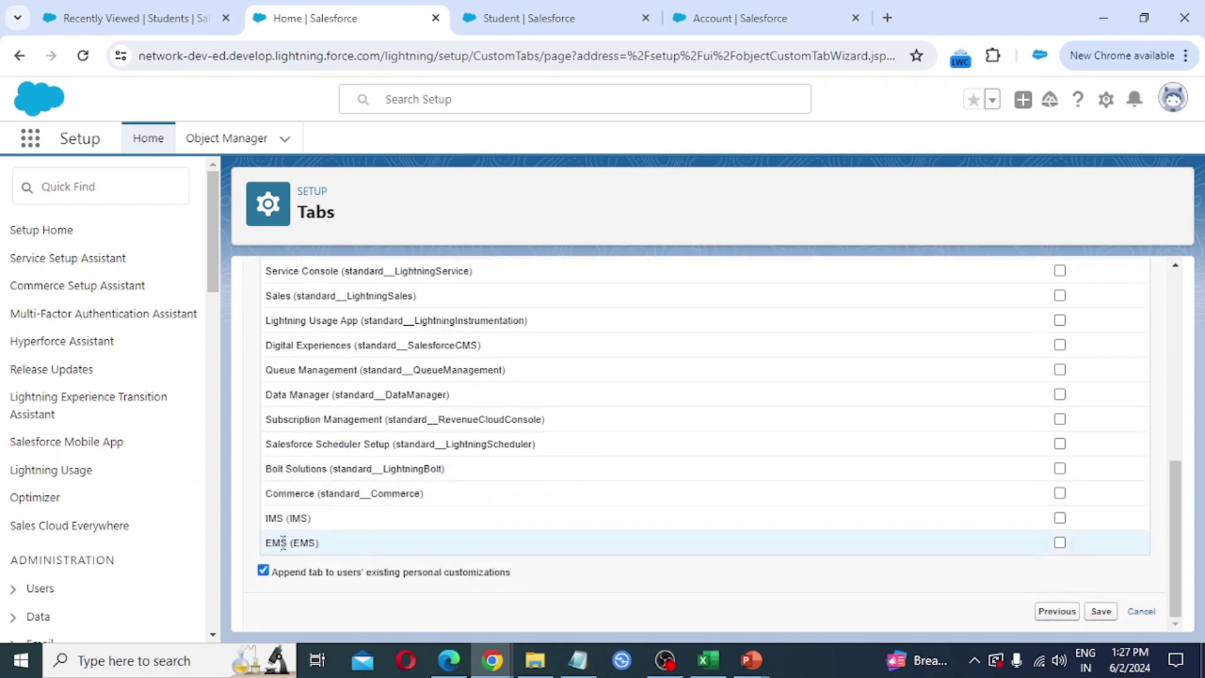
left_click(1060, 542)
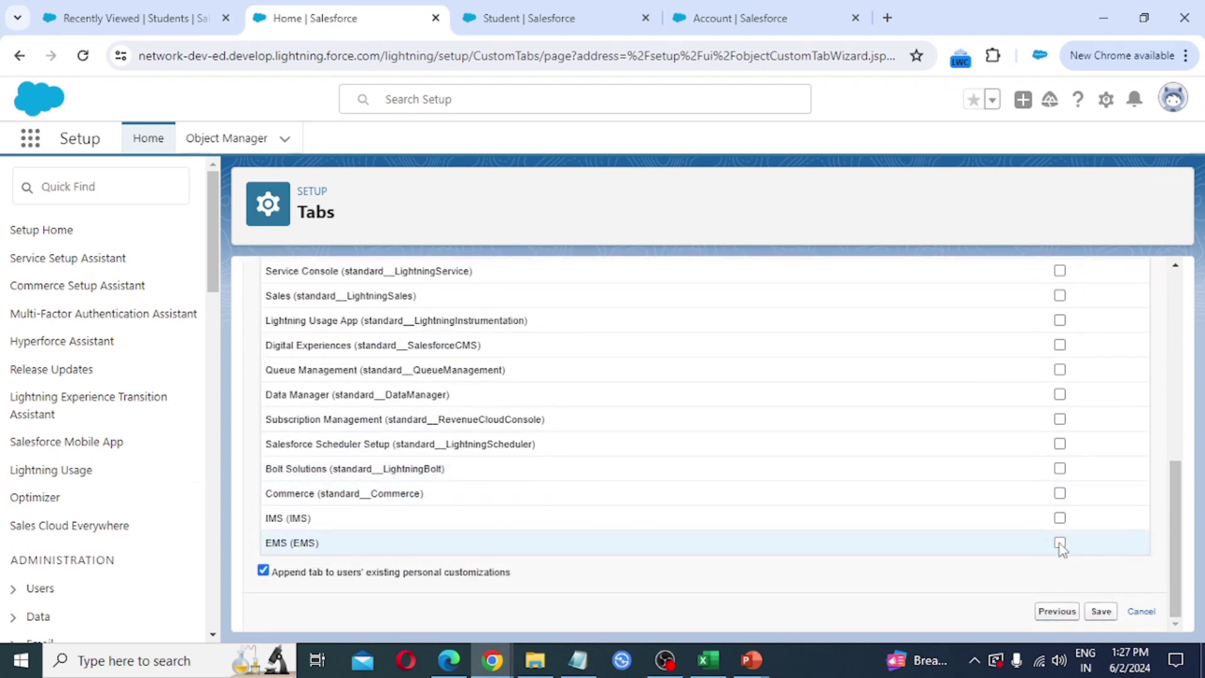
left_click(1101, 611)
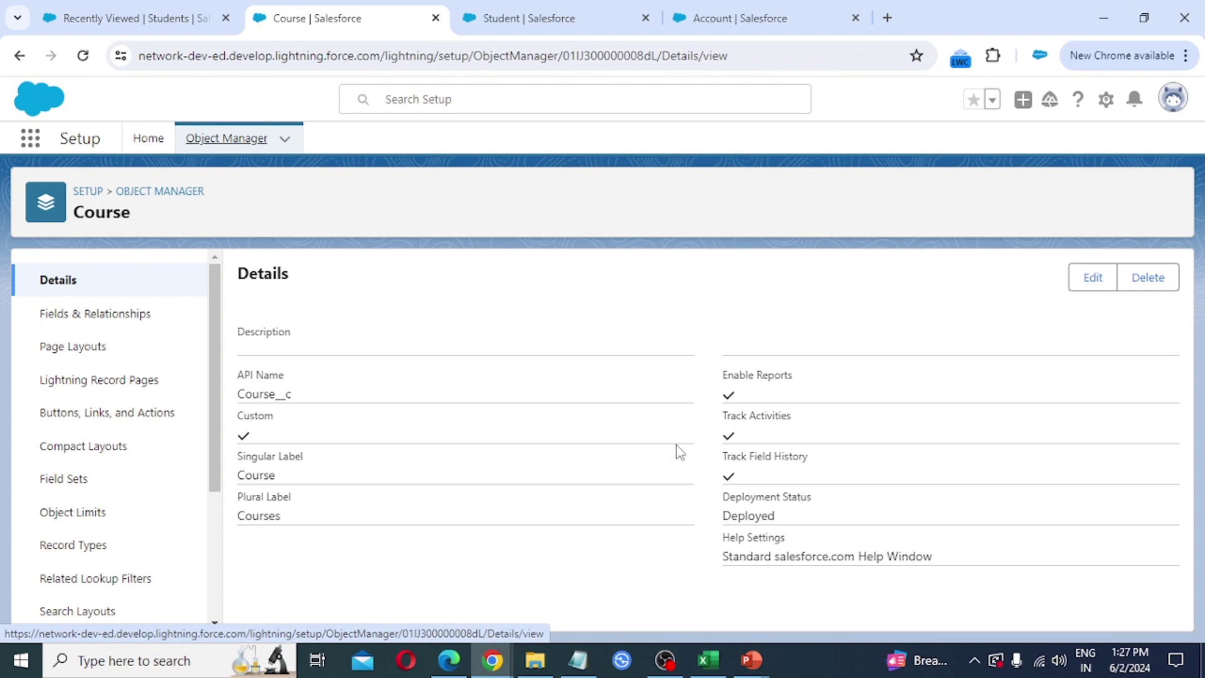
Step: Start a new custom field on the Course object with data type Text Area
left_click(98, 317)
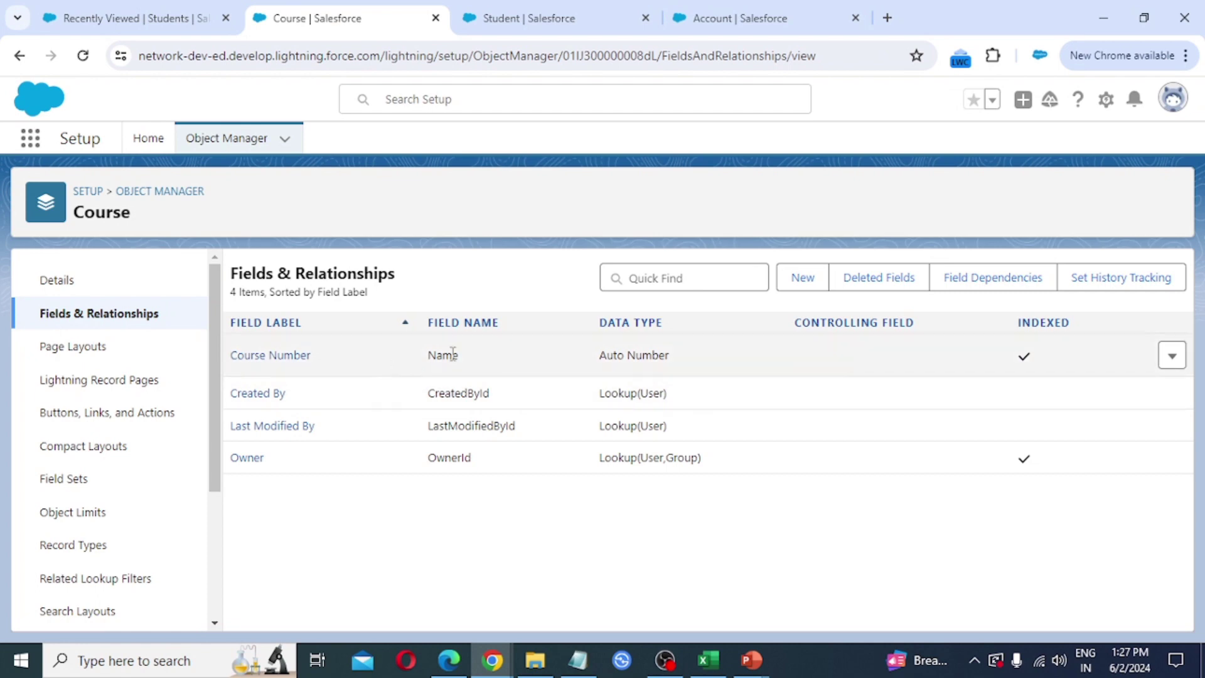
left_click(803, 283)
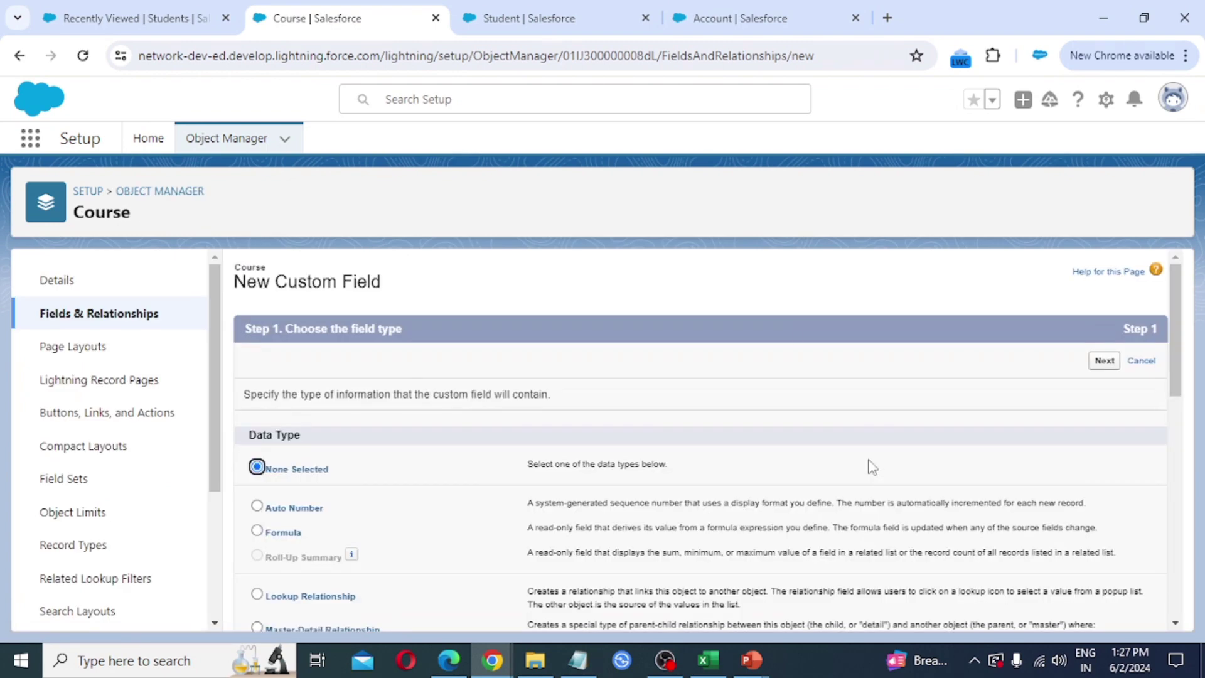
scroll(737, 481, "down", 10)
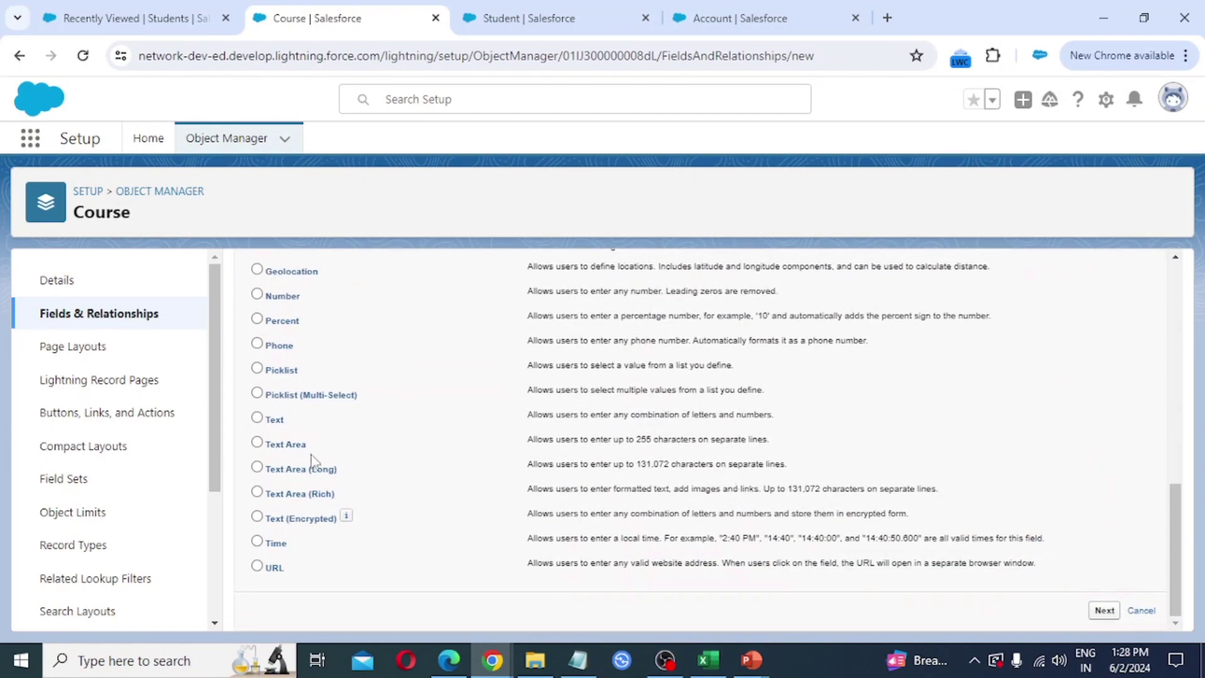
left_click(291, 447)
left_click(1105, 610)
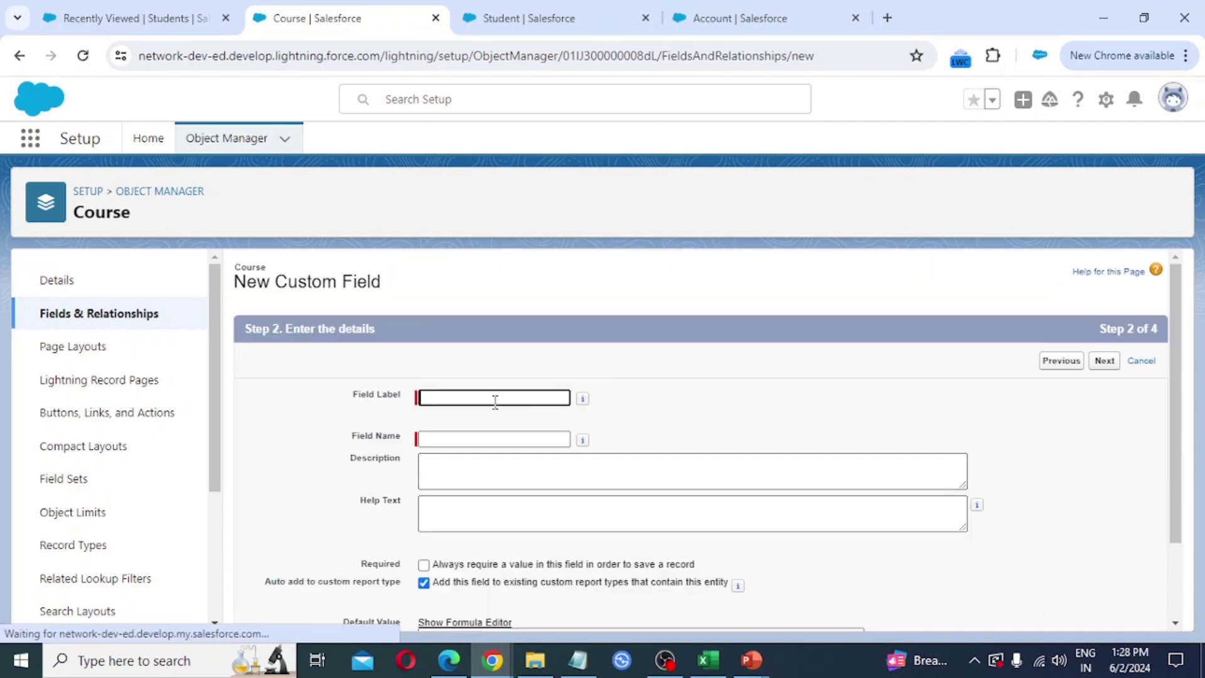
Step: Label the text area field Subject with the matching field name, and proceed to field-level security
type("Subj")
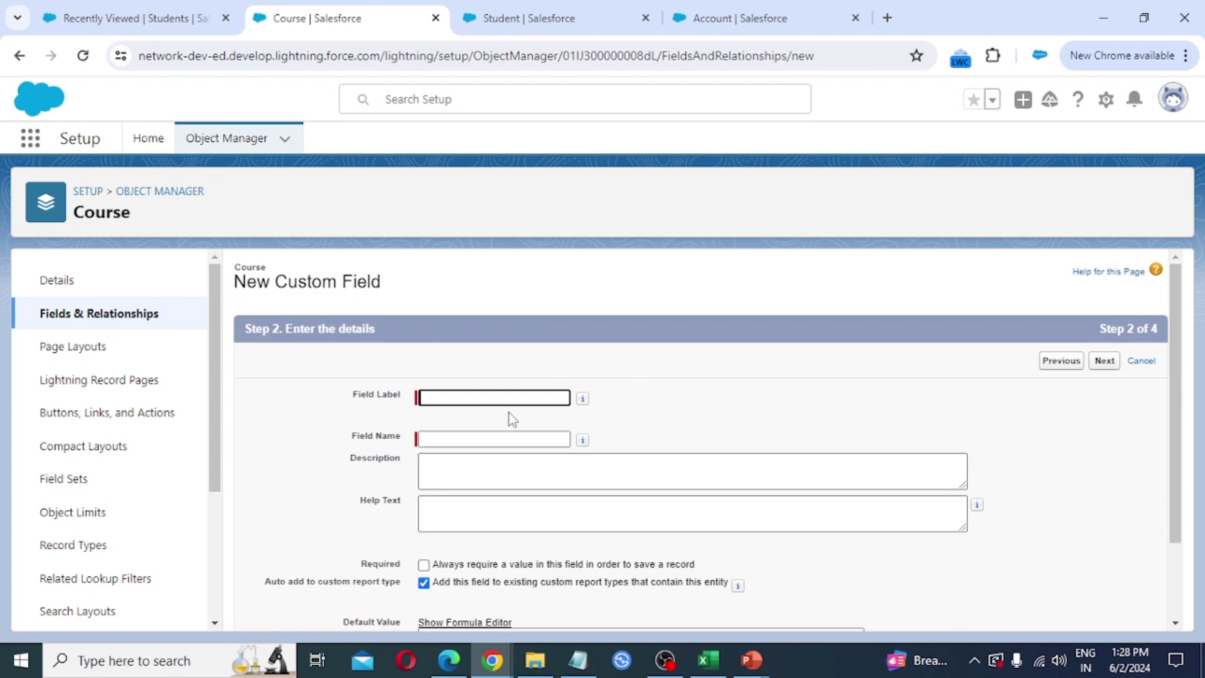
type("ect")
key("Tab")
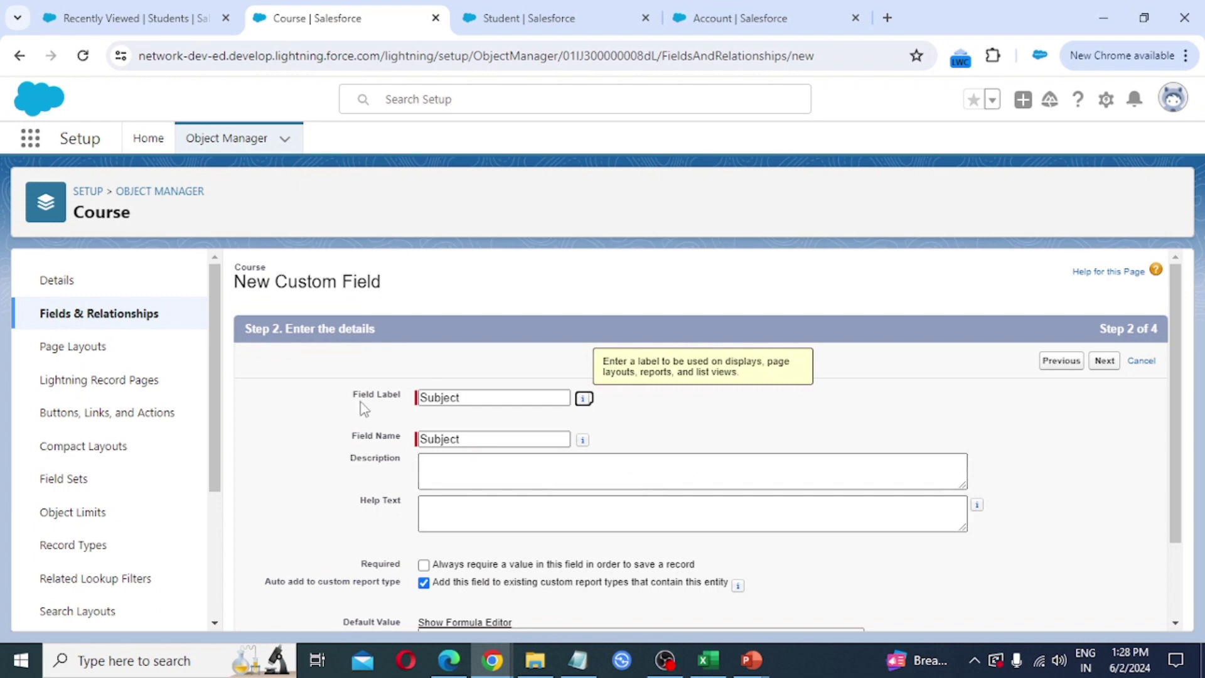
scroll(520, 443, "down", 2)
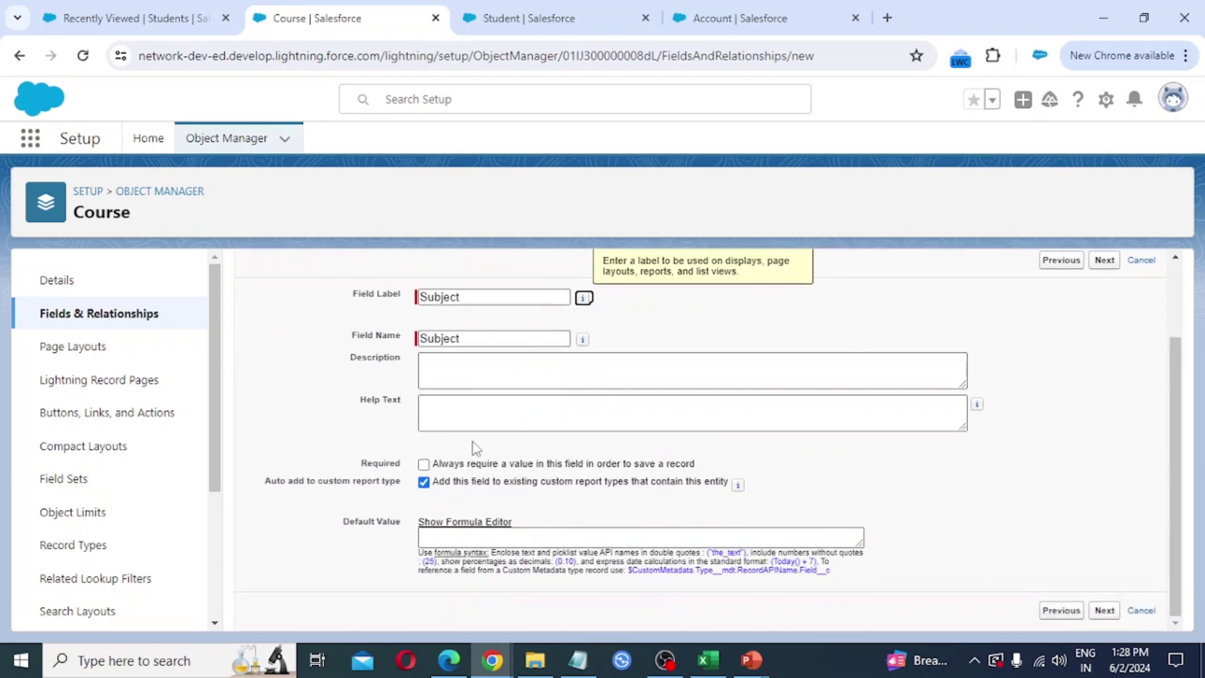
left_click(1106, 613)
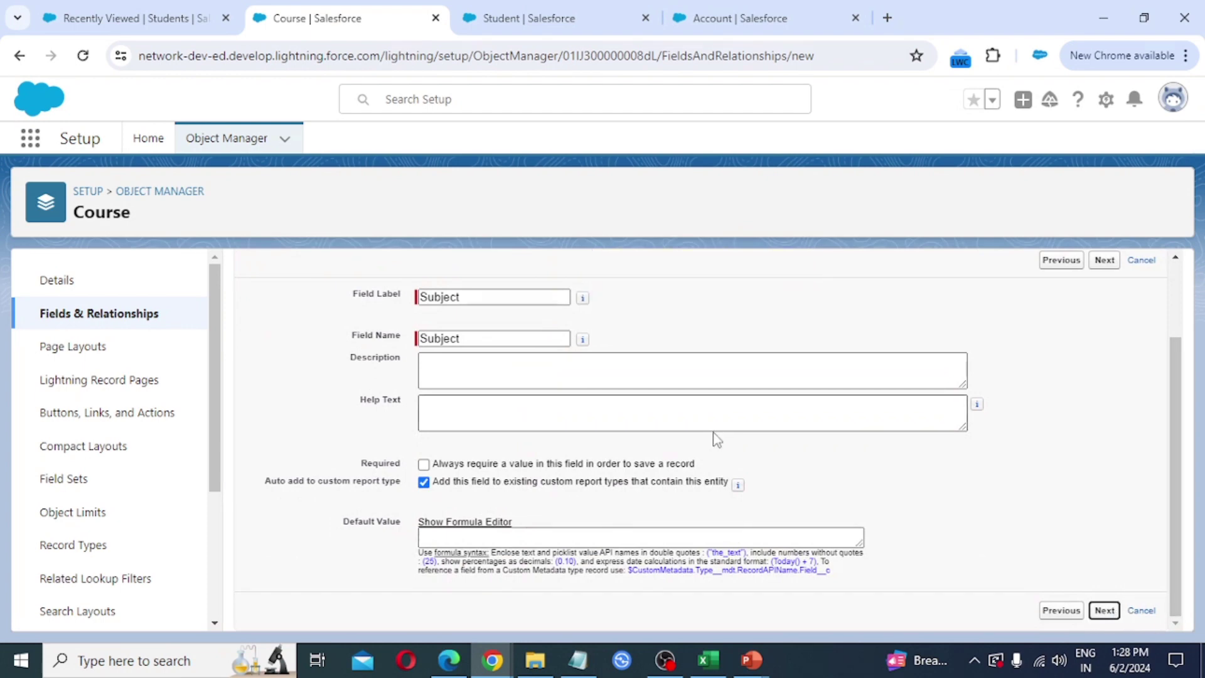
Step: Accept the default field-level security and the Course Layout for the Subject field, and save it while starting another field
scroll(869, 433, "down", 10)
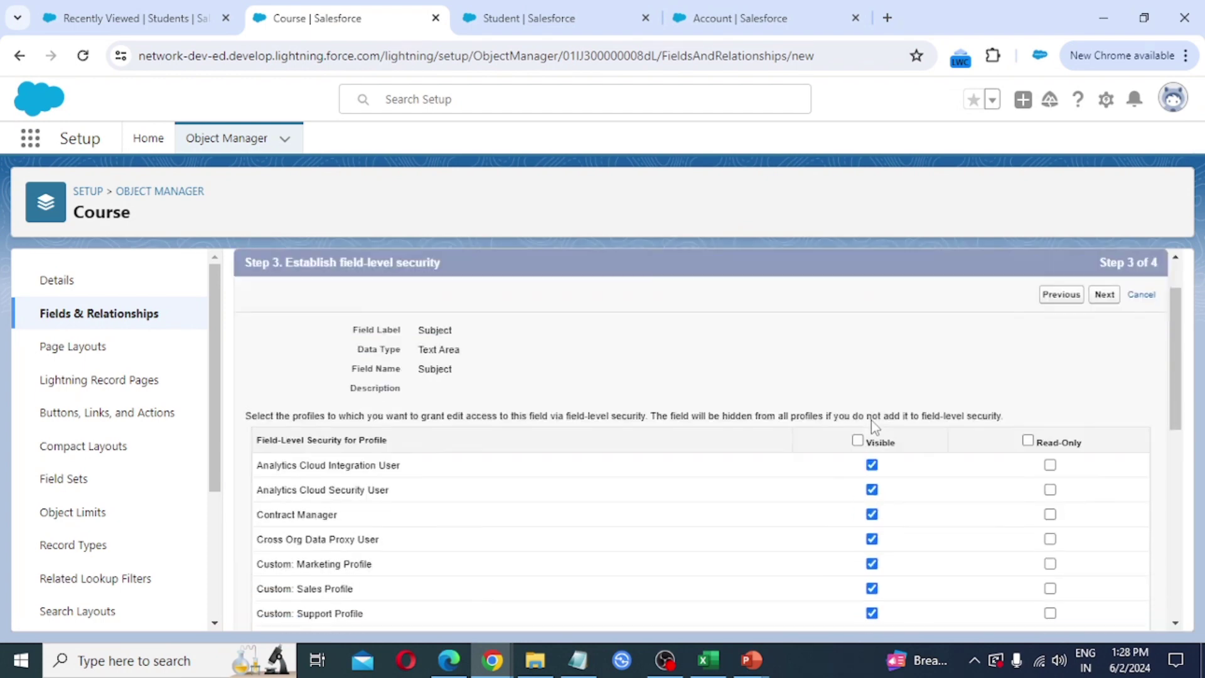
left_click(1107, 612)
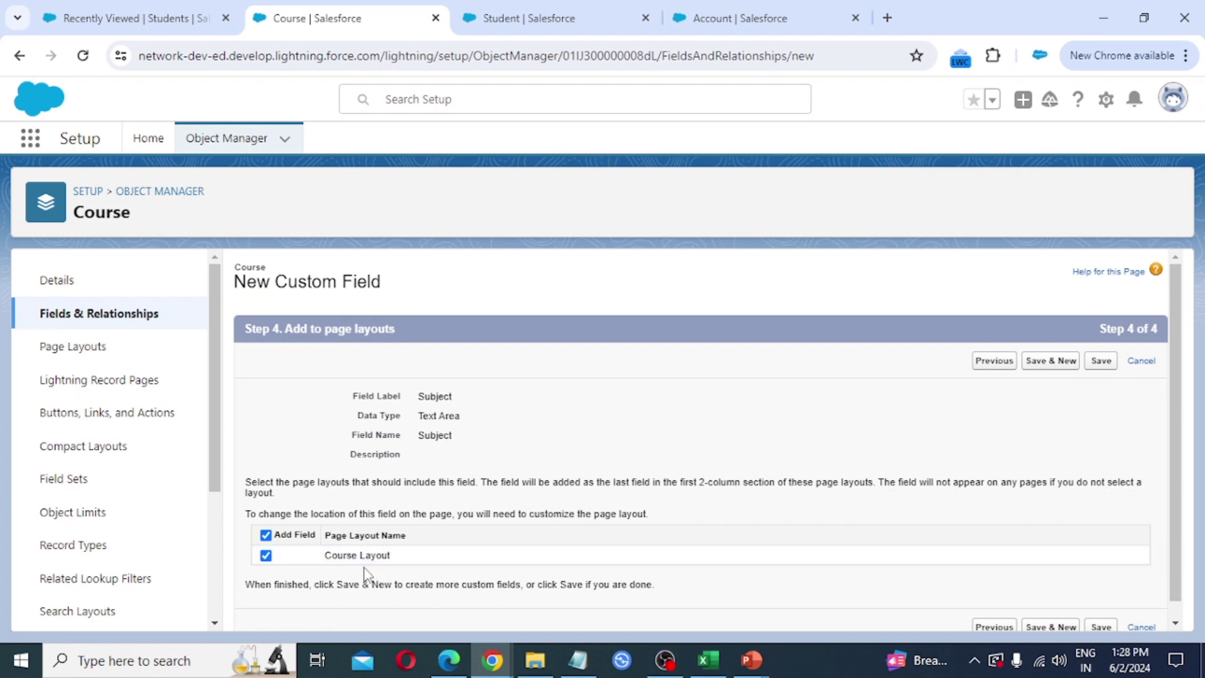
key("Tab")
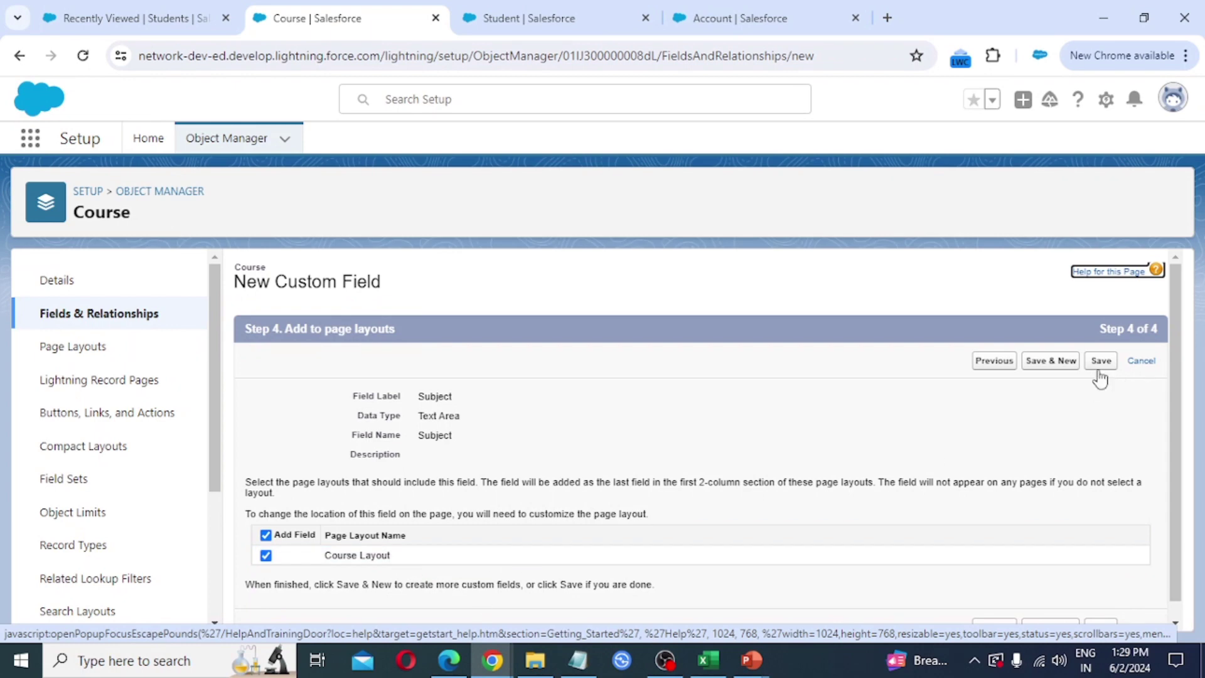
left_click(1047, 364)
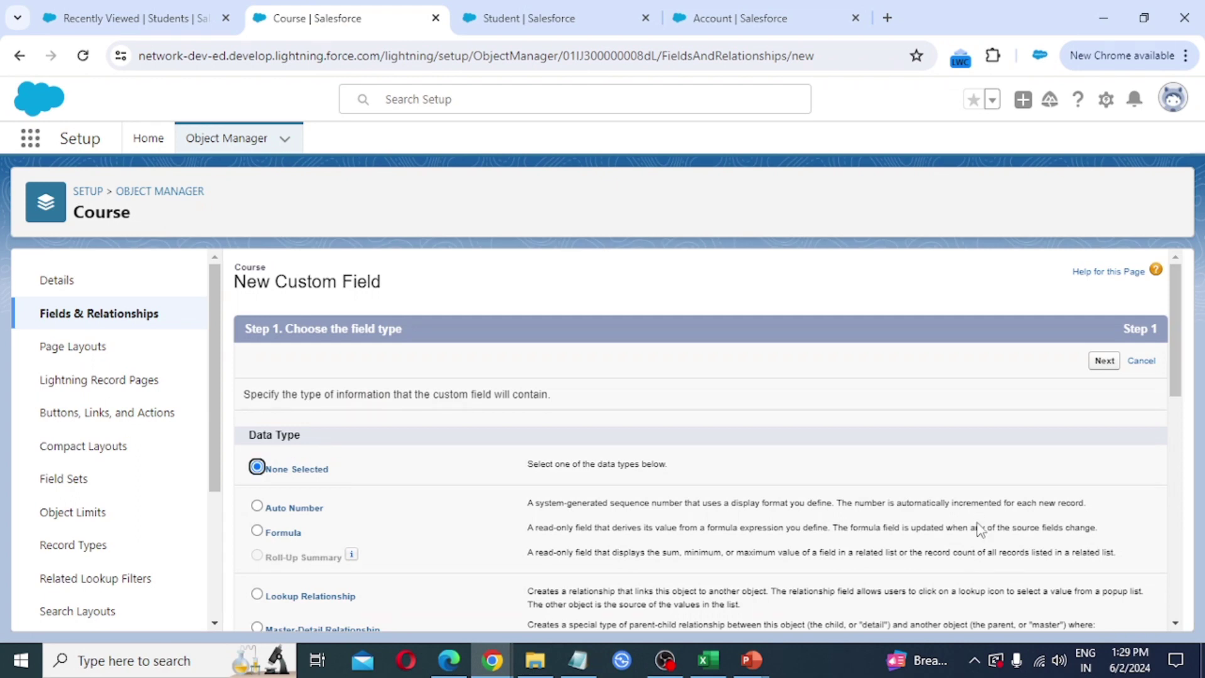
Step: Choose Currency as the data type for the next Course field and proceed to its details
scroll(420, 522, "down", 4)
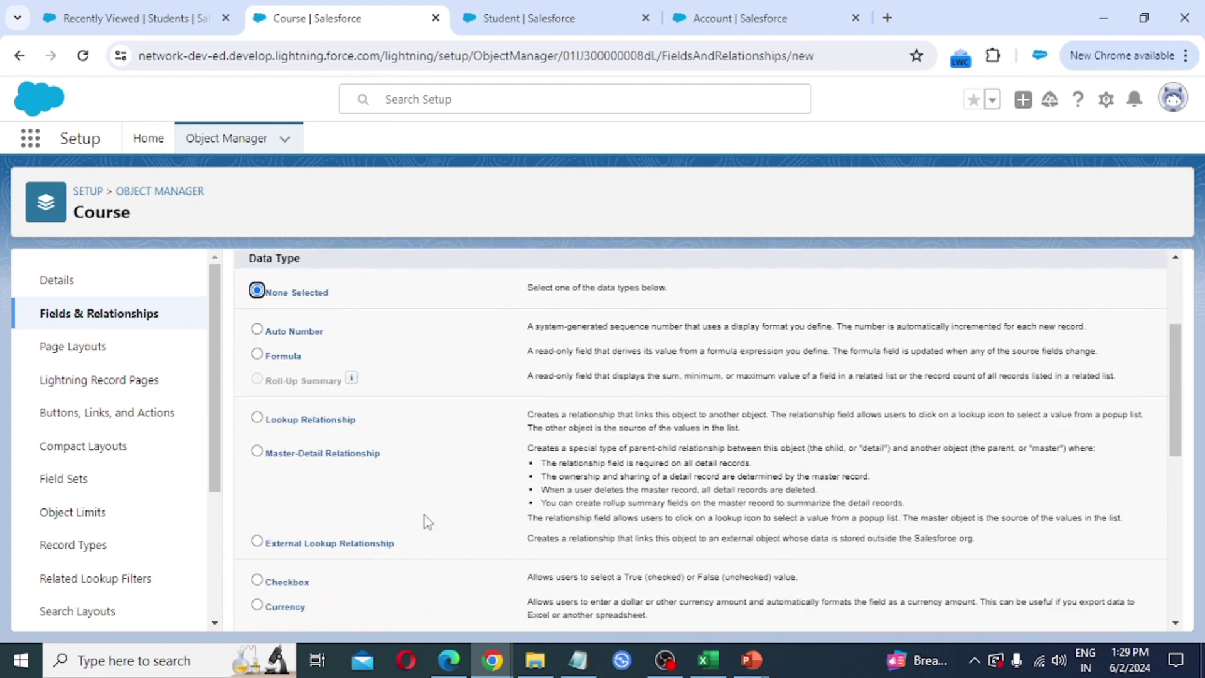
scroll(440, 526, "down", 2)
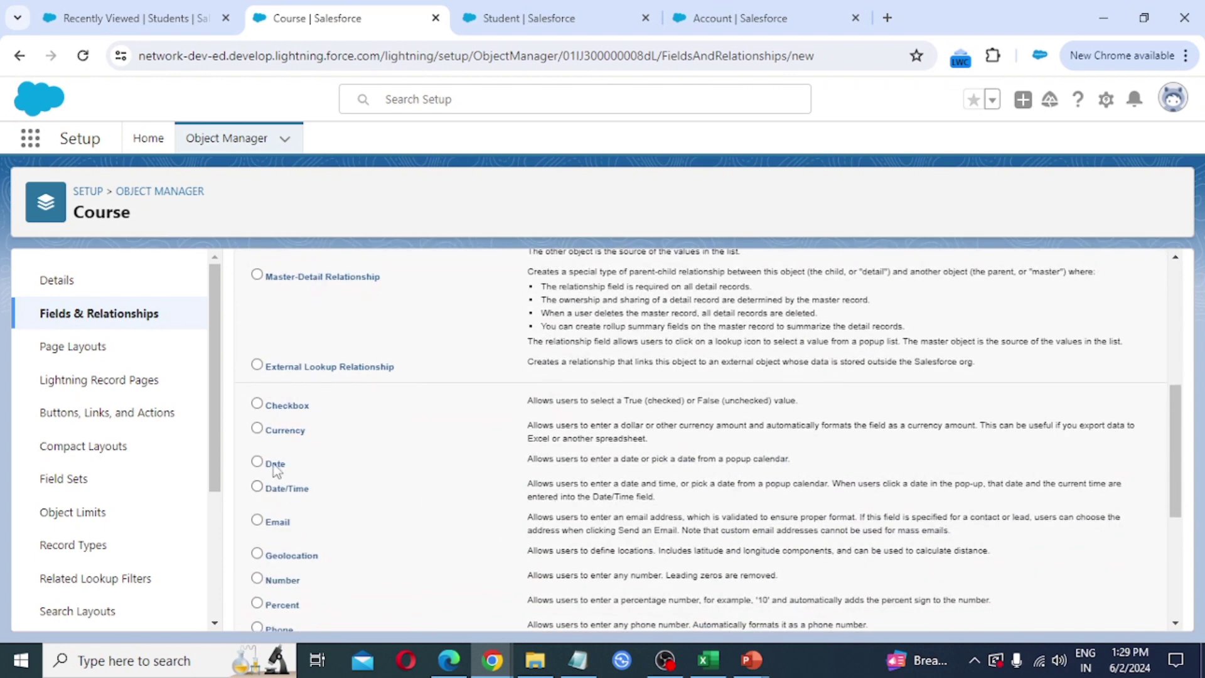
left_click(257, 428)
key("space")
scroll(657, 455, "down", 5)
left_click(1102, 610)
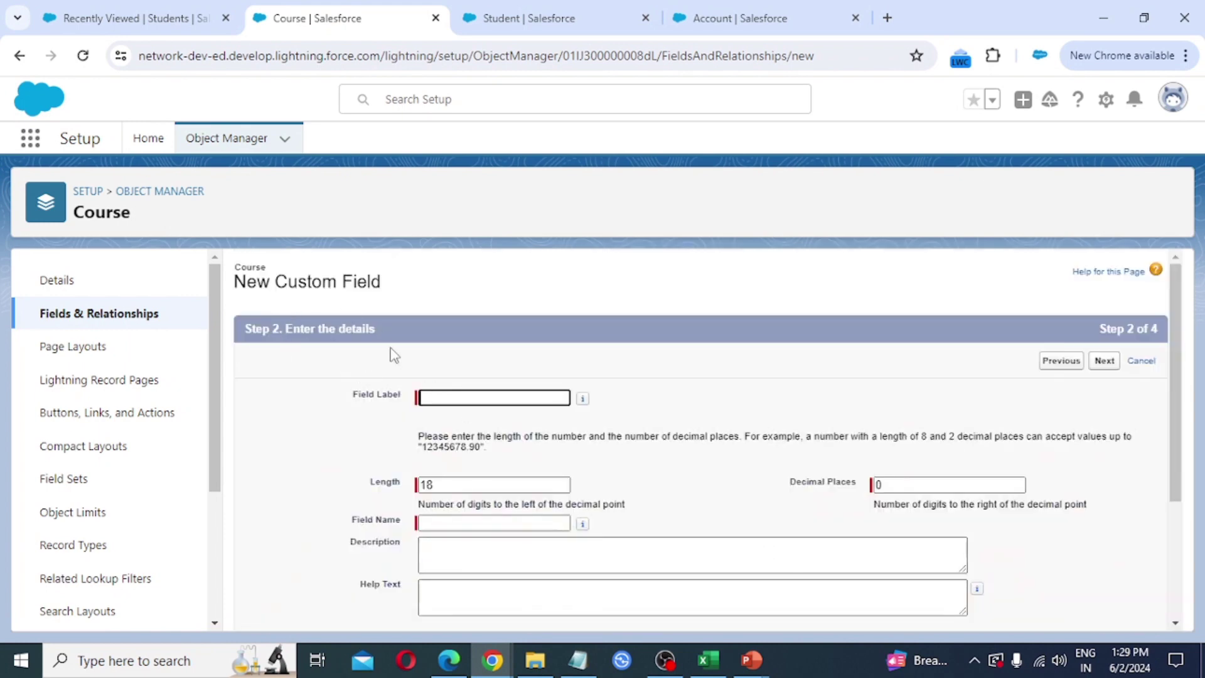
Step: Label the currency field Fee with the matching field name, set length 10 and 2 decimal places, and proceed to field-level security
type("Fee")
key("Tab")
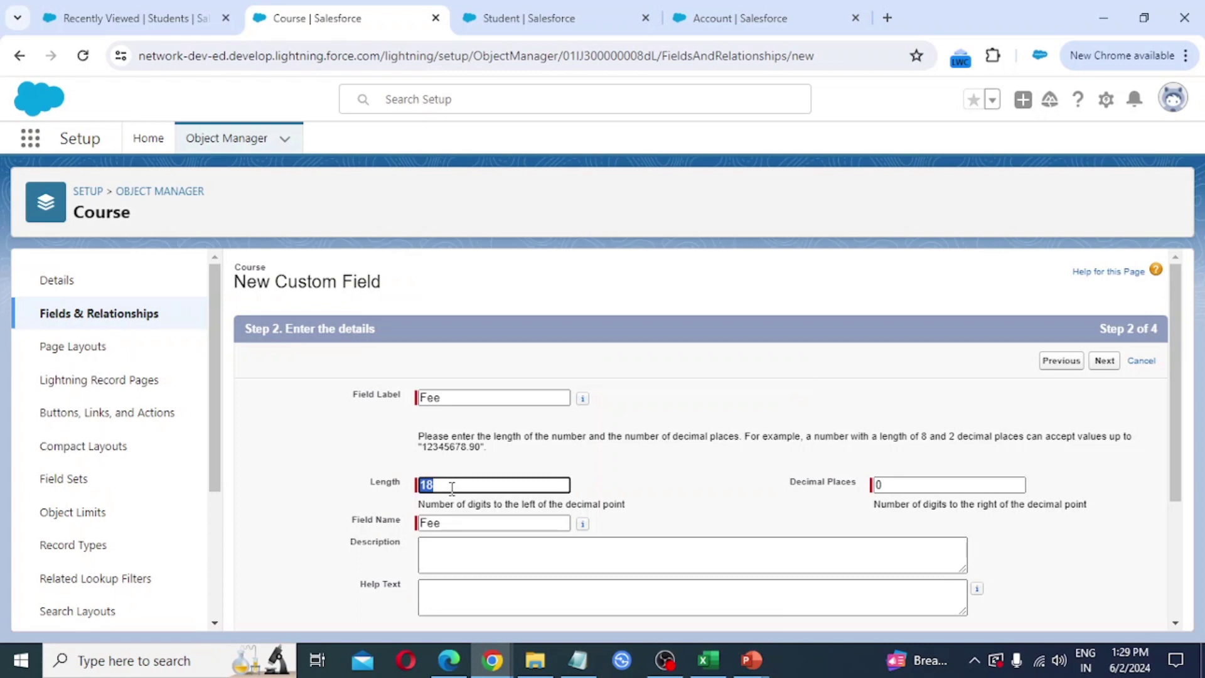
type("10")
key("Tab")
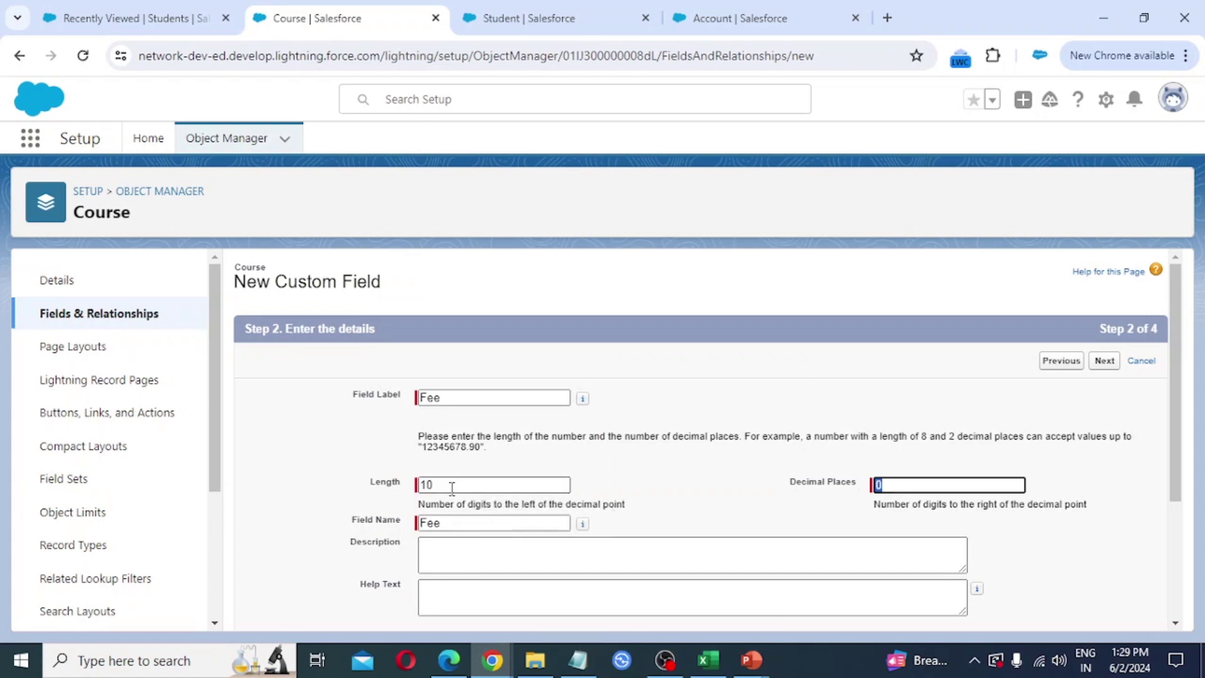
type("2")
scroll(477, 484, "down", 3)
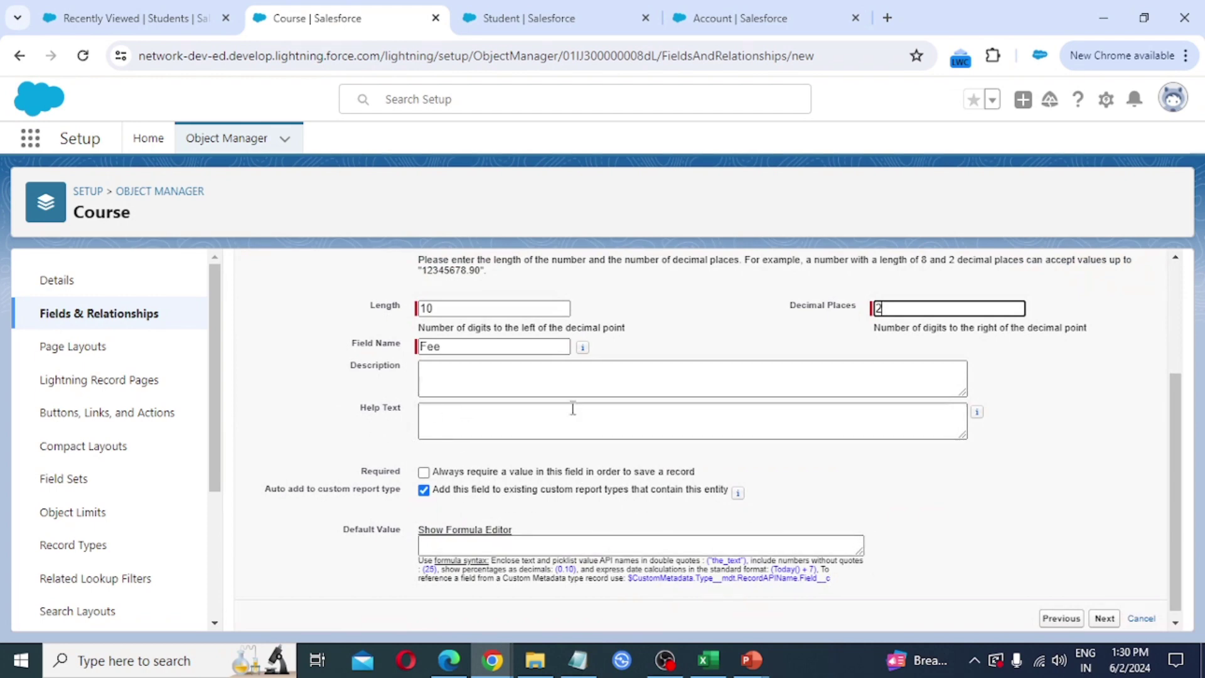
scroll(1030, 577, "down", 1)
left_click(1108, 613)
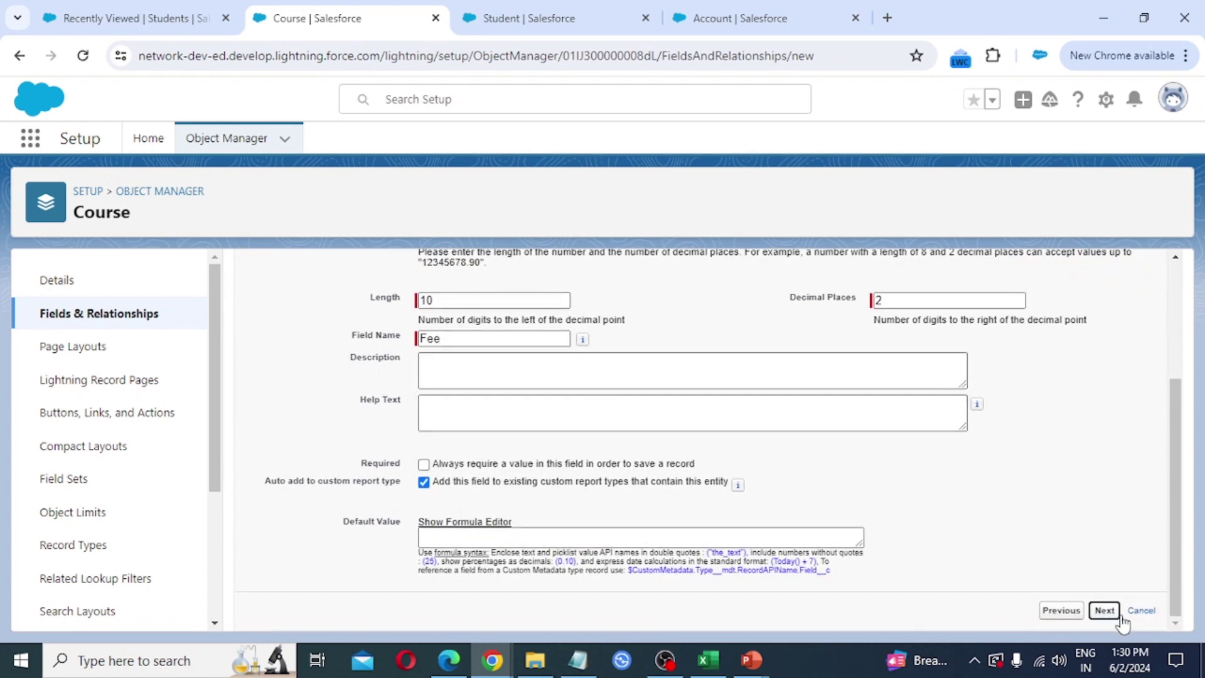
left_click(1104, 611)
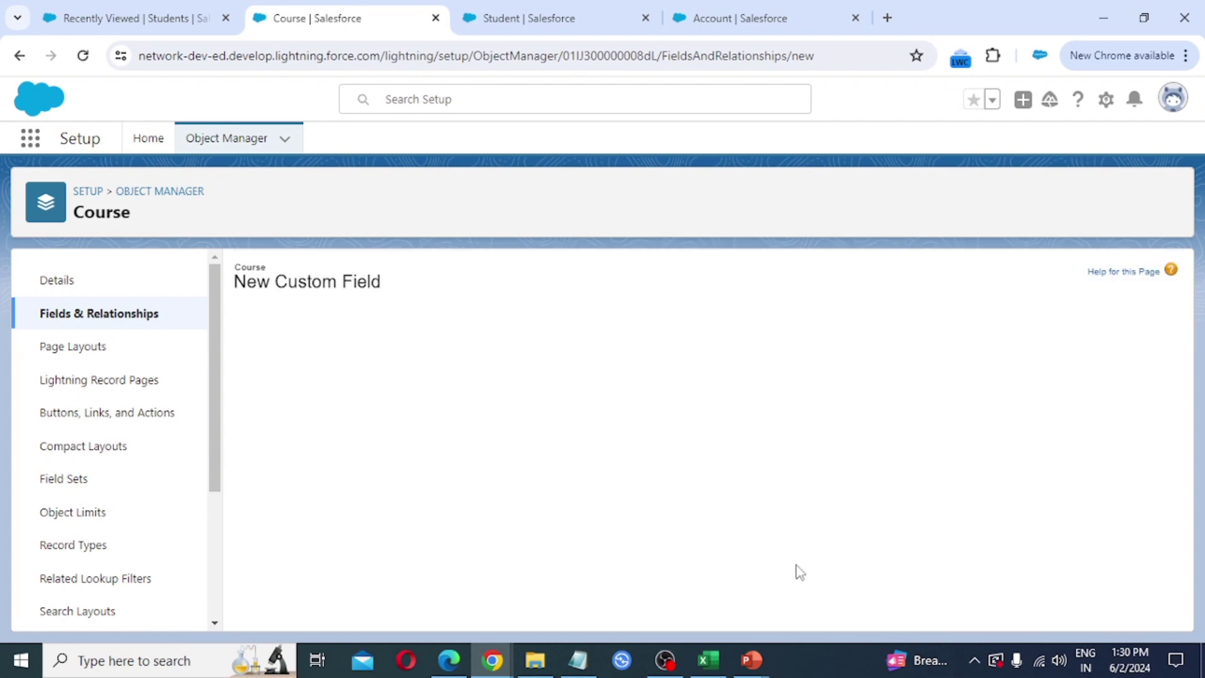
Step: Accept the default field-level security and the Course Layout for the Fee field, and save it while starting another field
scroll(855, 516, "down", 10)
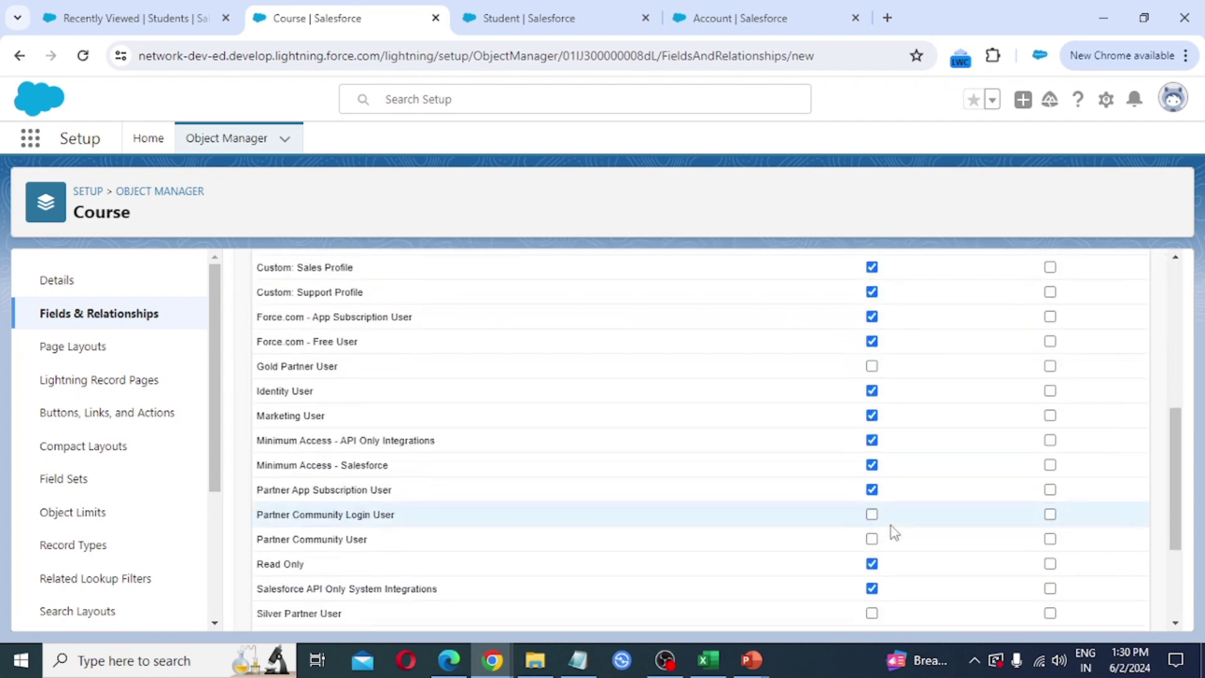
left_click(1103, 610)
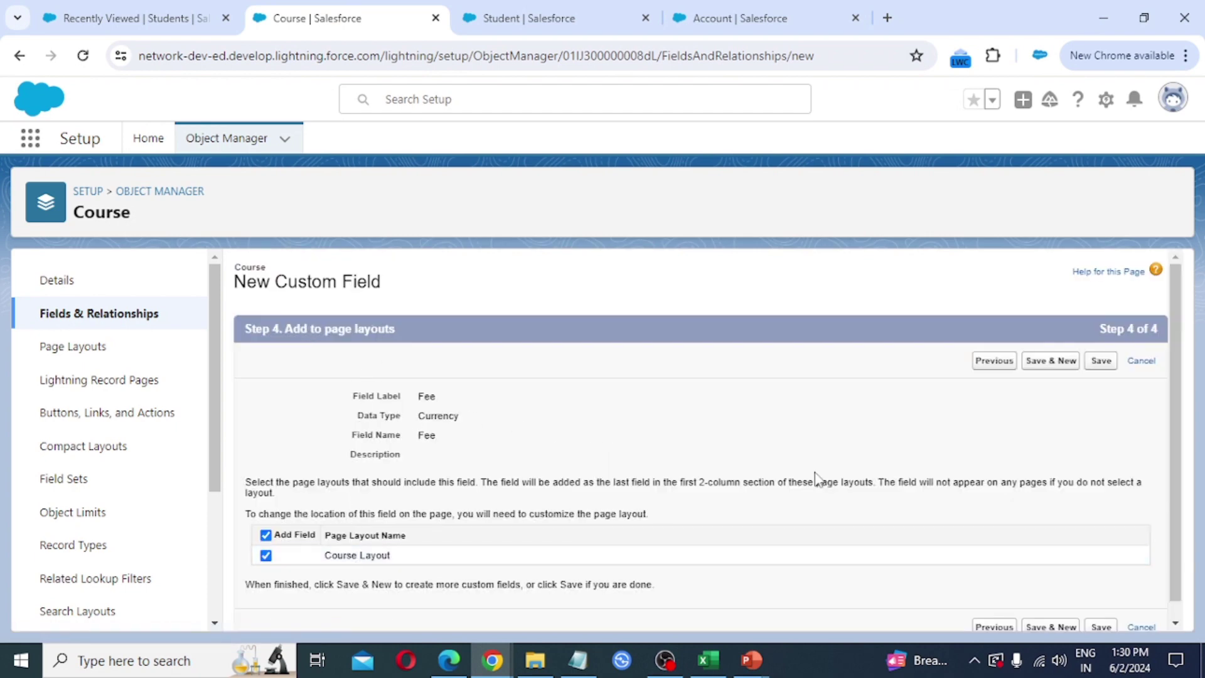
left_click(1054, 362)
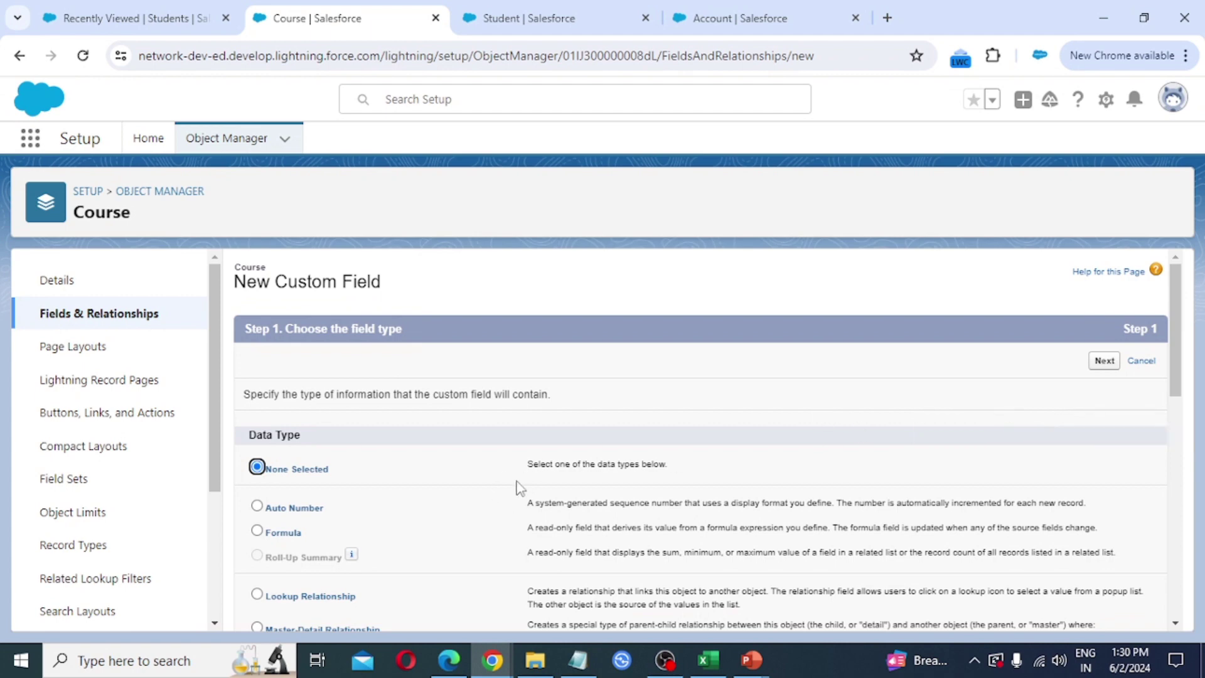
Step: Choose Picklist as the data type for the next Course field and proceed to its details
scroll(461, 502, "down", 7)
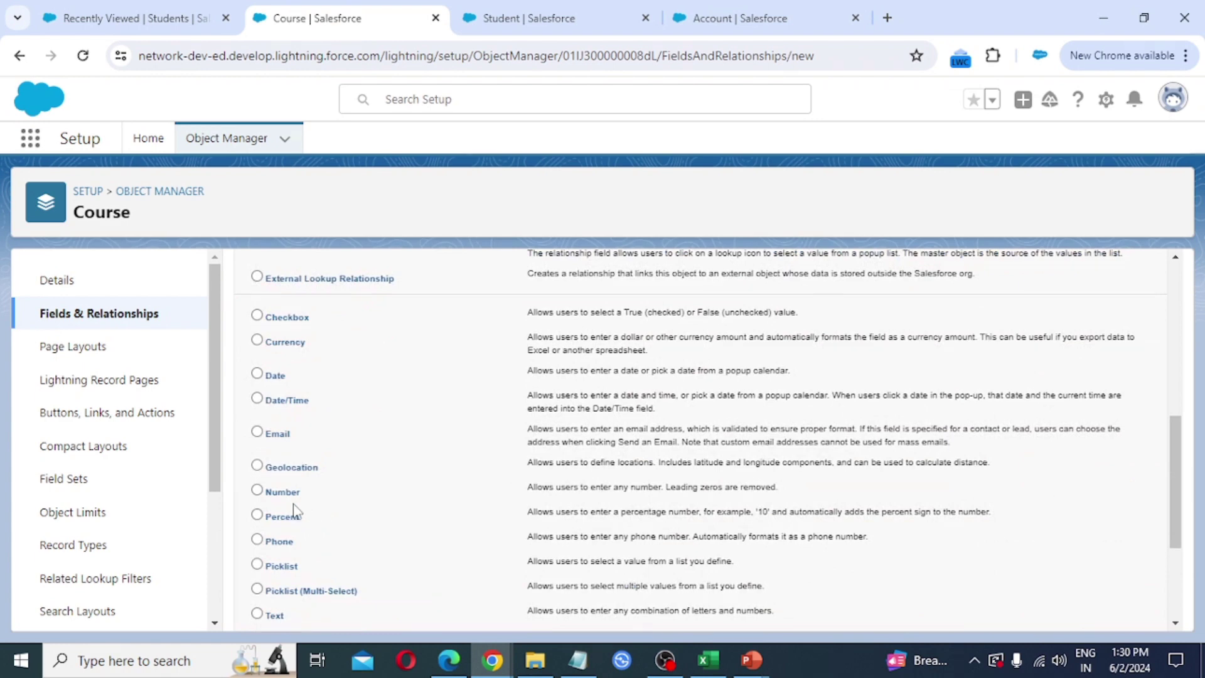
scroll(299, 511, "down", 1)
left_click(280, 479)
scroll(1115, 625, "down", 2)
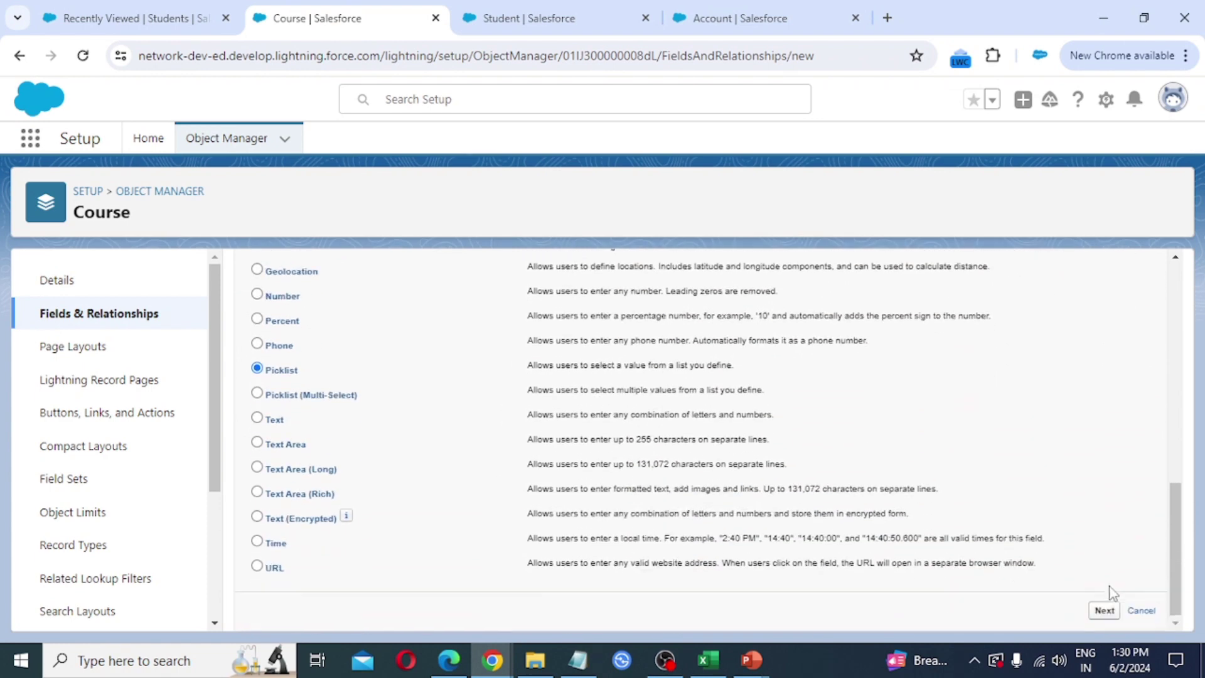
left_click(1105, 611)
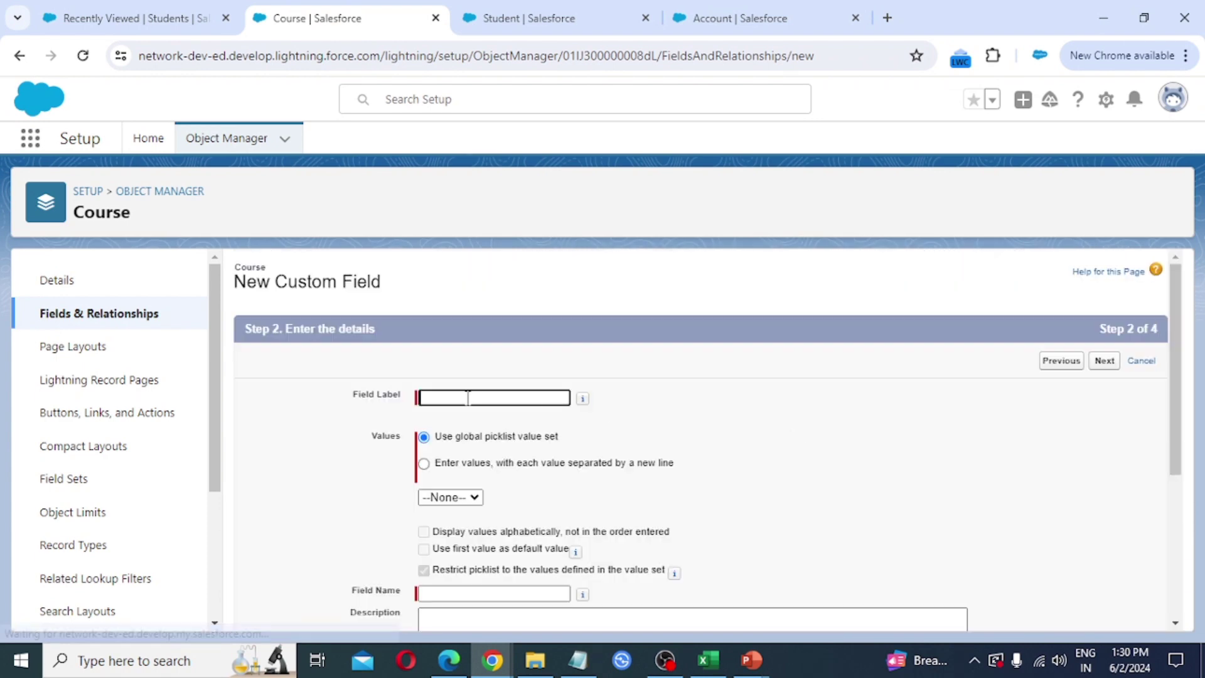
Step: Label the picklist Duration, enter the values 1, 3, 6, 12, 18 and 24 Month on separate lines, make it required, and proceed
type("Duration")
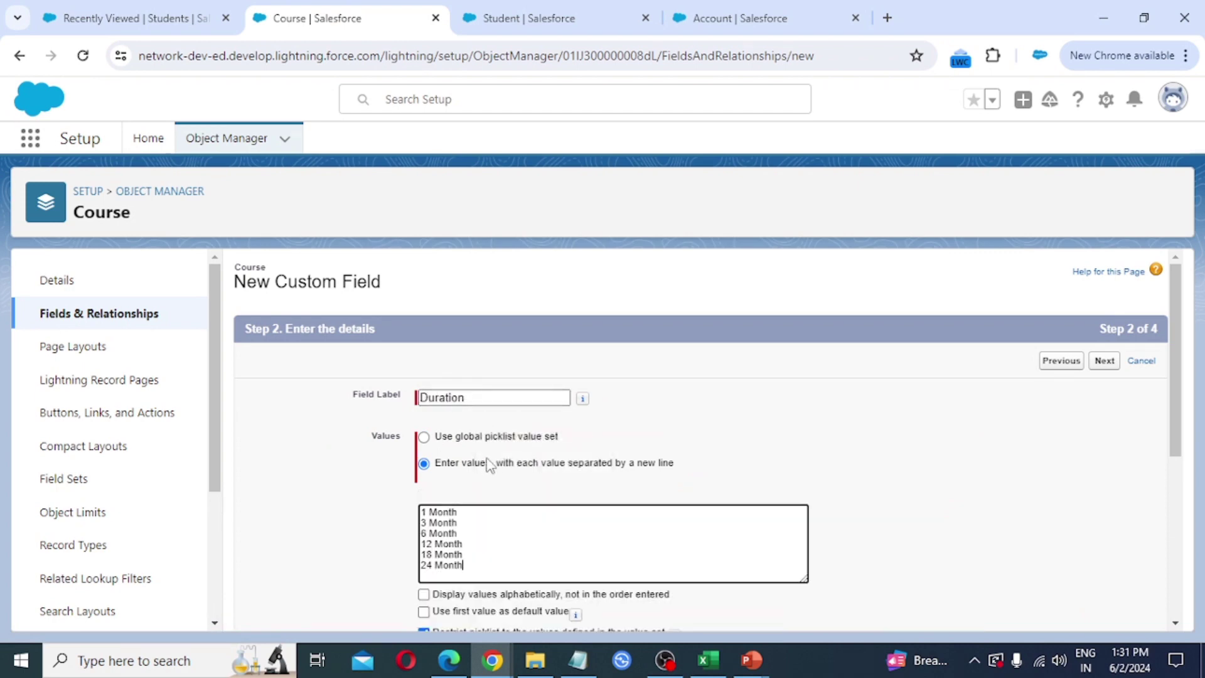
scroll(470, 496, "down", 1)
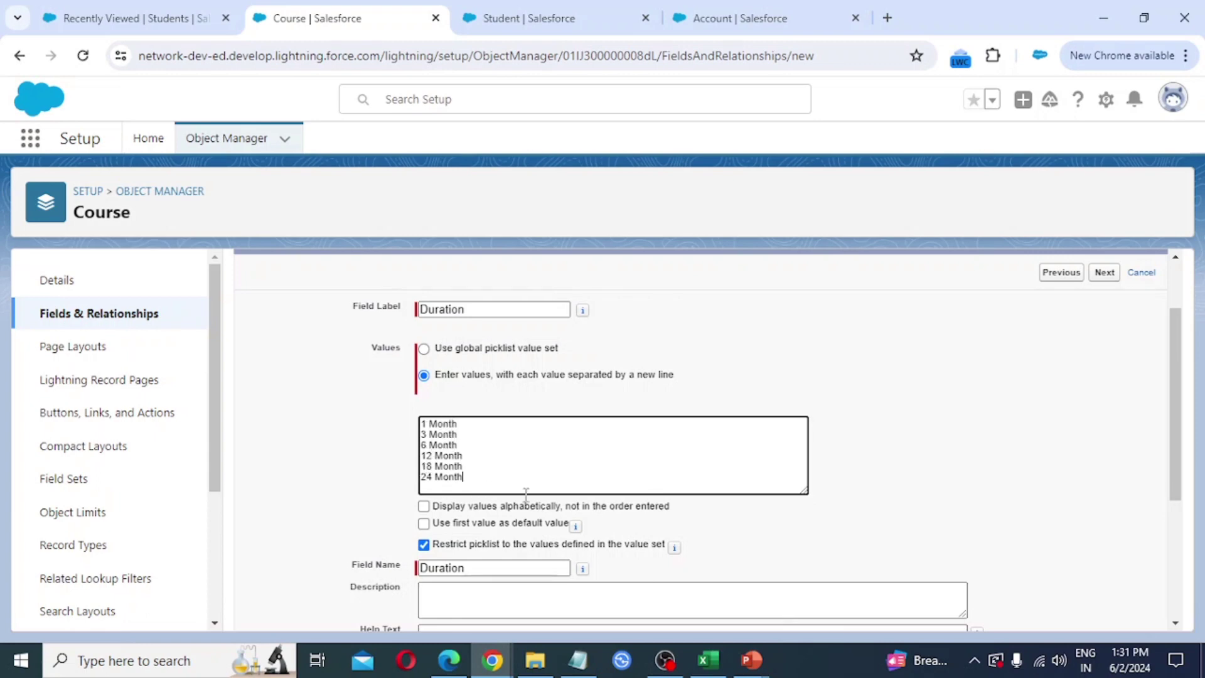
scroll(525, 495, "down", 1)
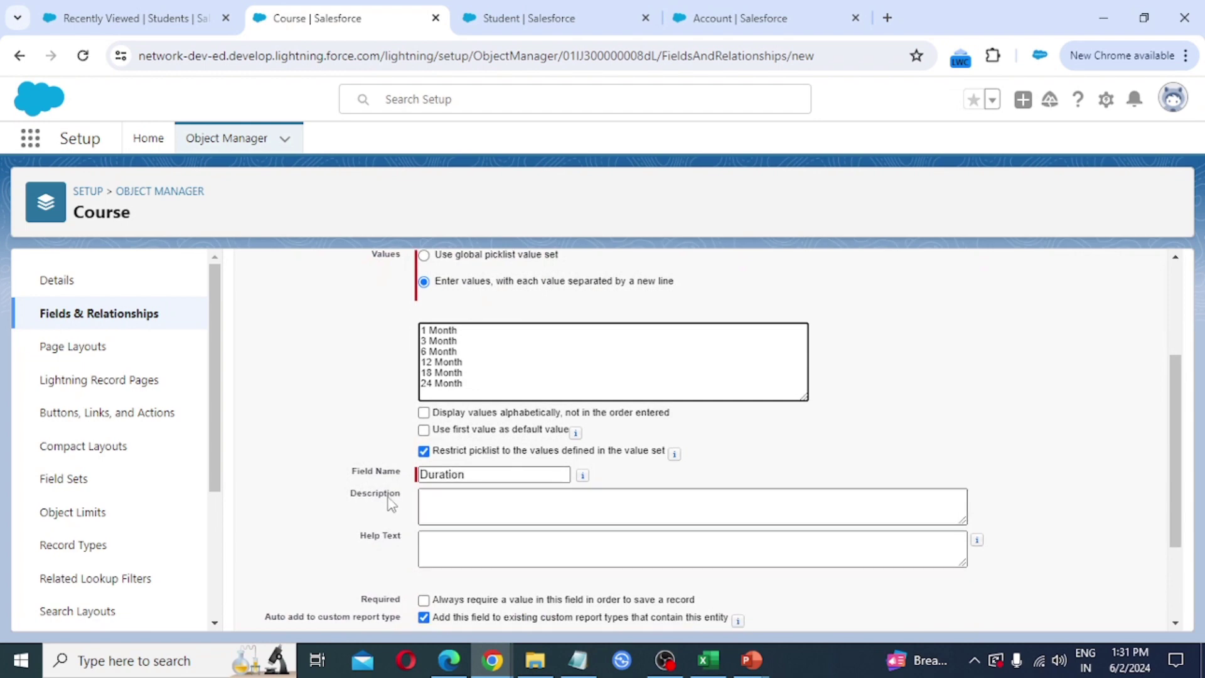
scroll(392, 503, "down", 1)
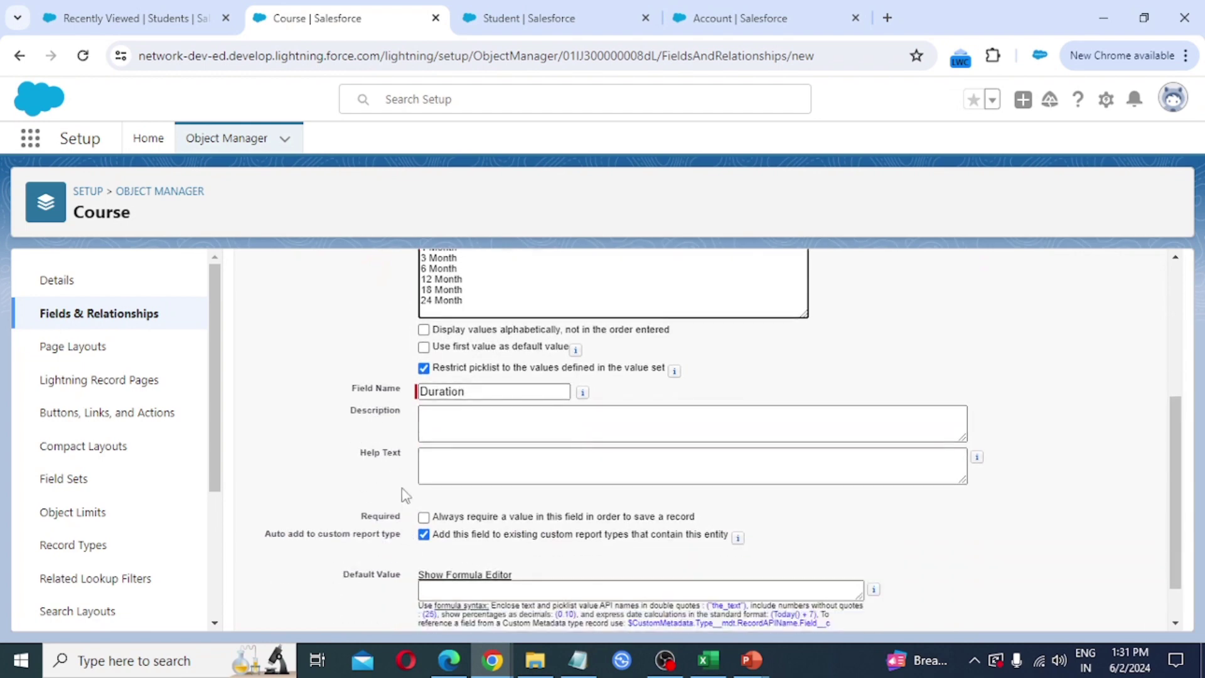
scroll(455, 548, "down", 1)
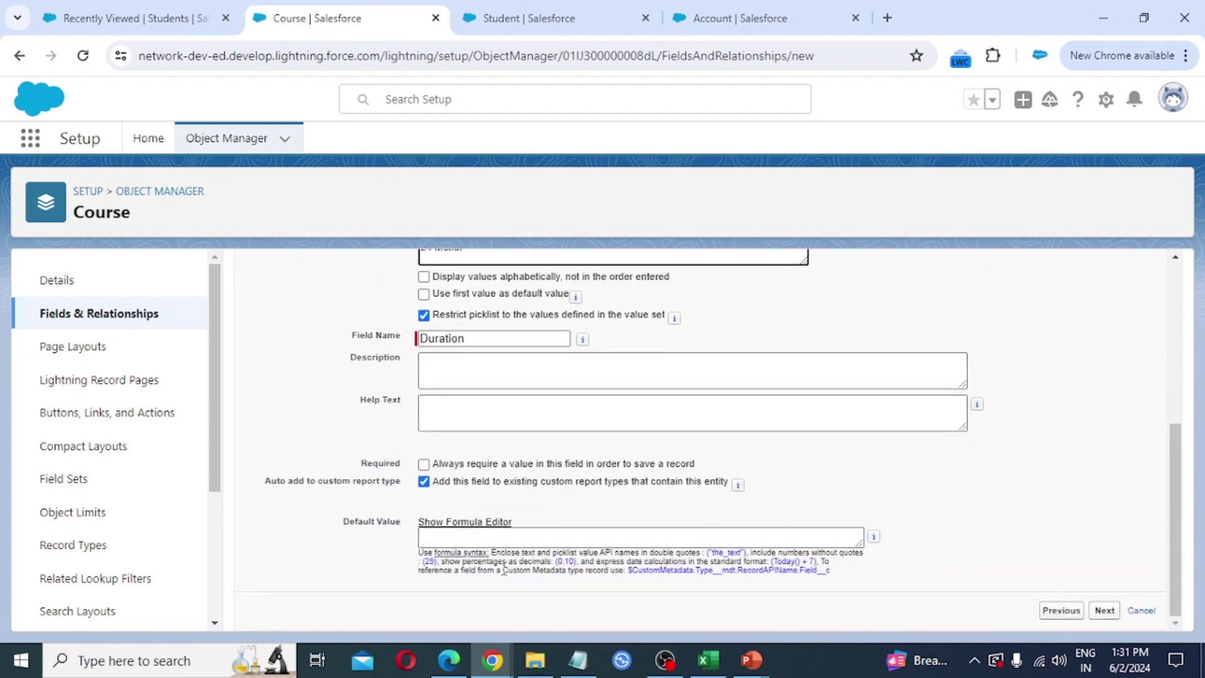
left_click(423, 464)
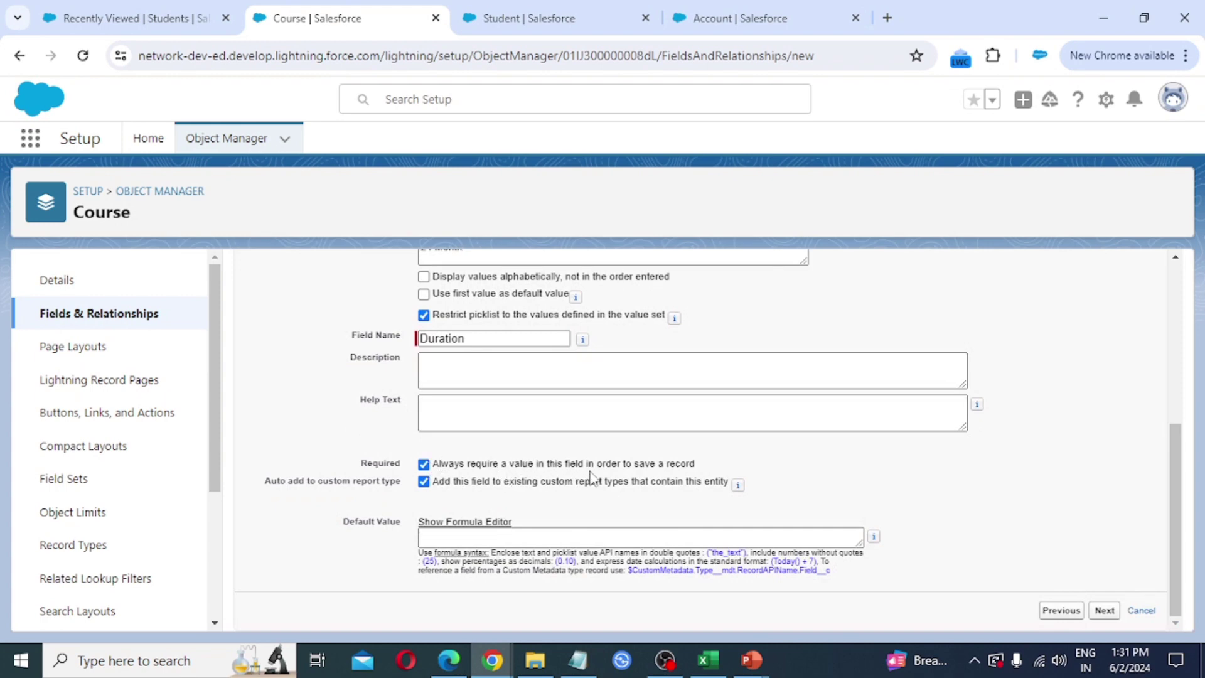
left_click(1106, 611)
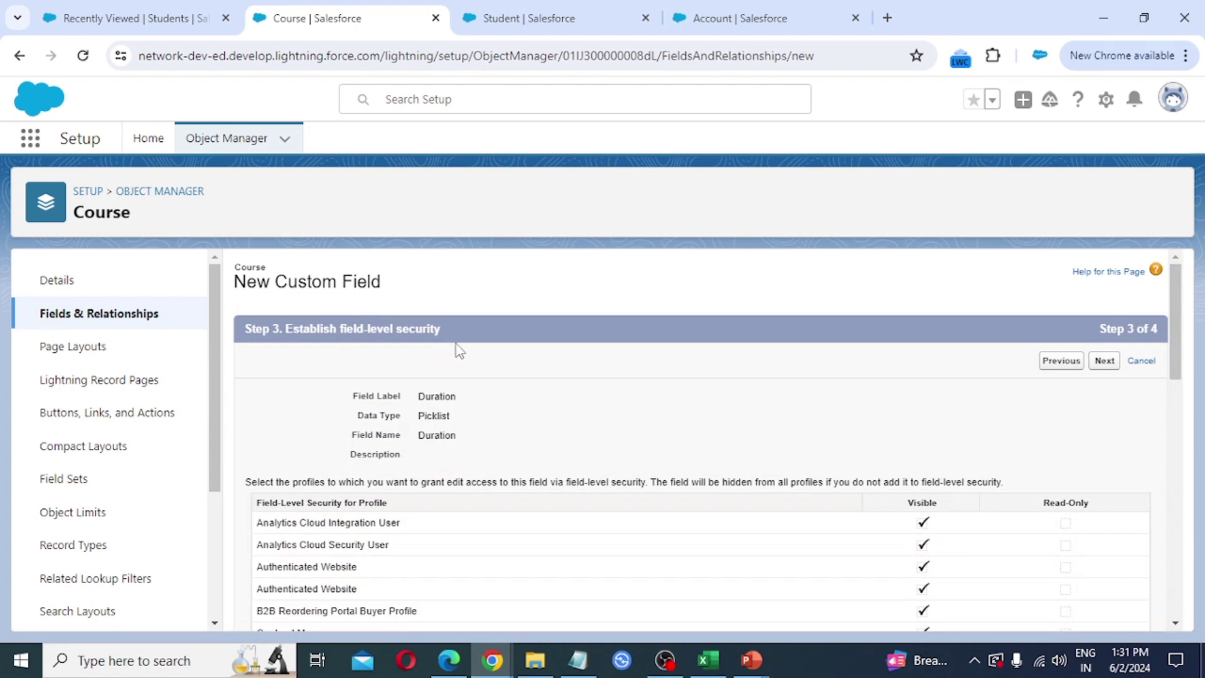
Step: Accept the field-level security and the Course Layout for the required Duration field, and save it while starting another field
scroll(806, 412, "down", 8)
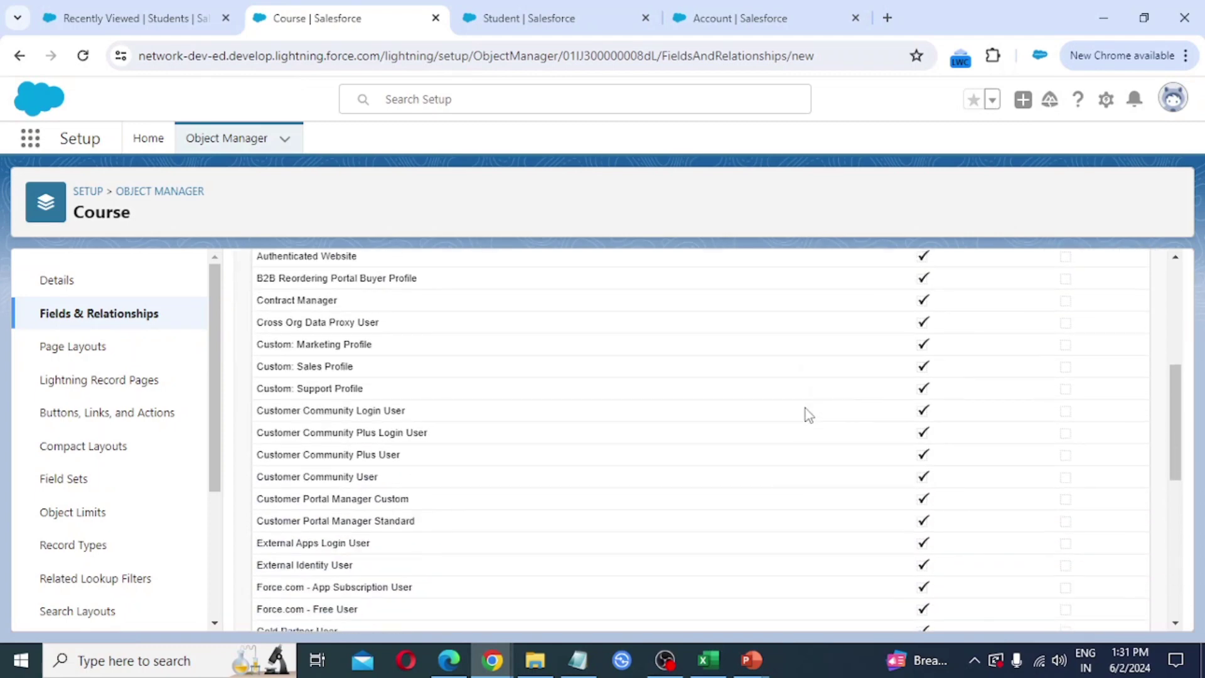
scroll(805, 415, "down", 4)
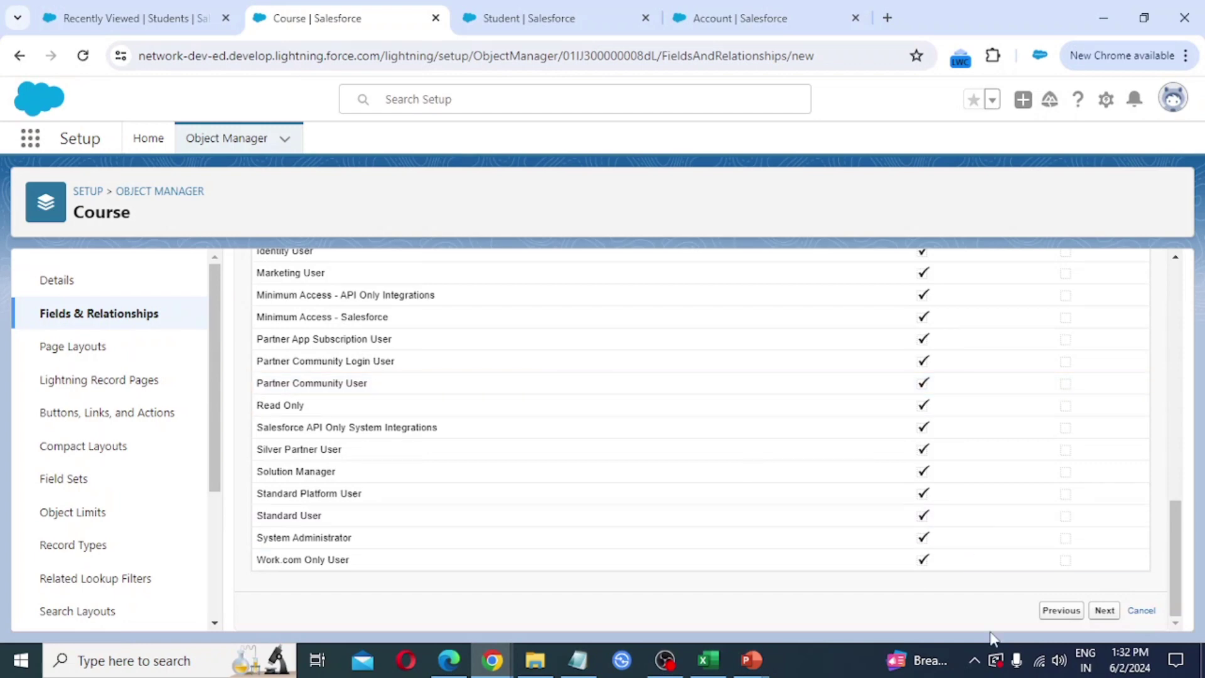
left_click(1105, 610)
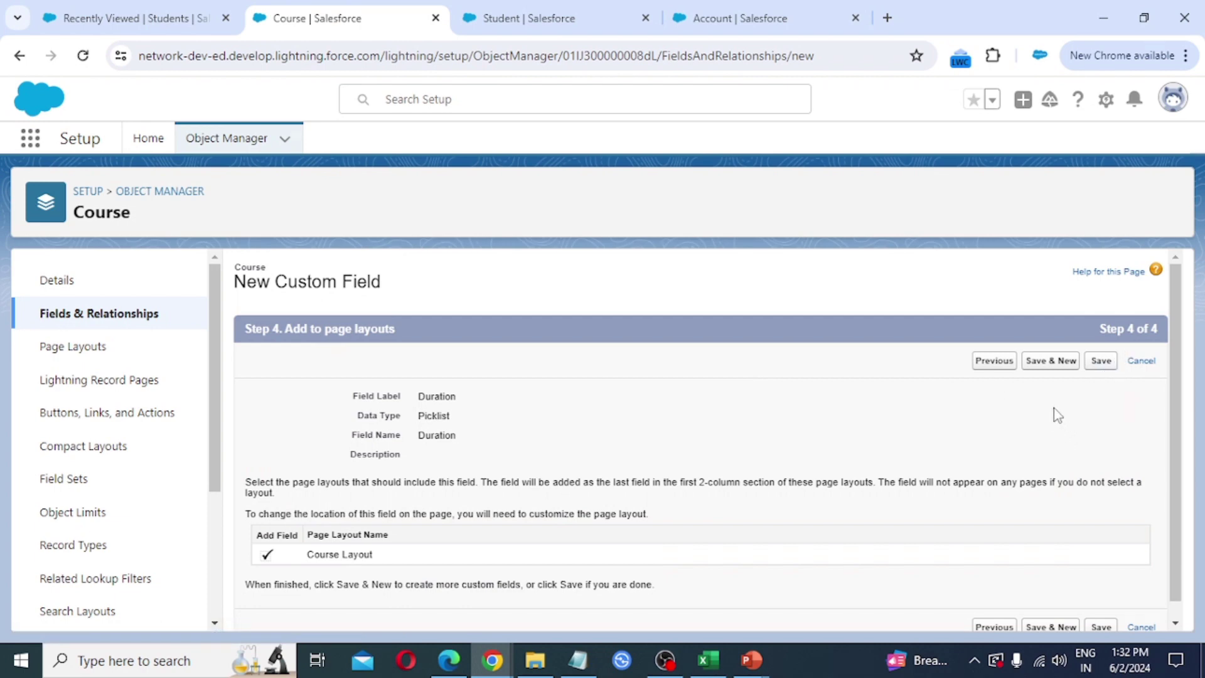
left_click(1050, 363)
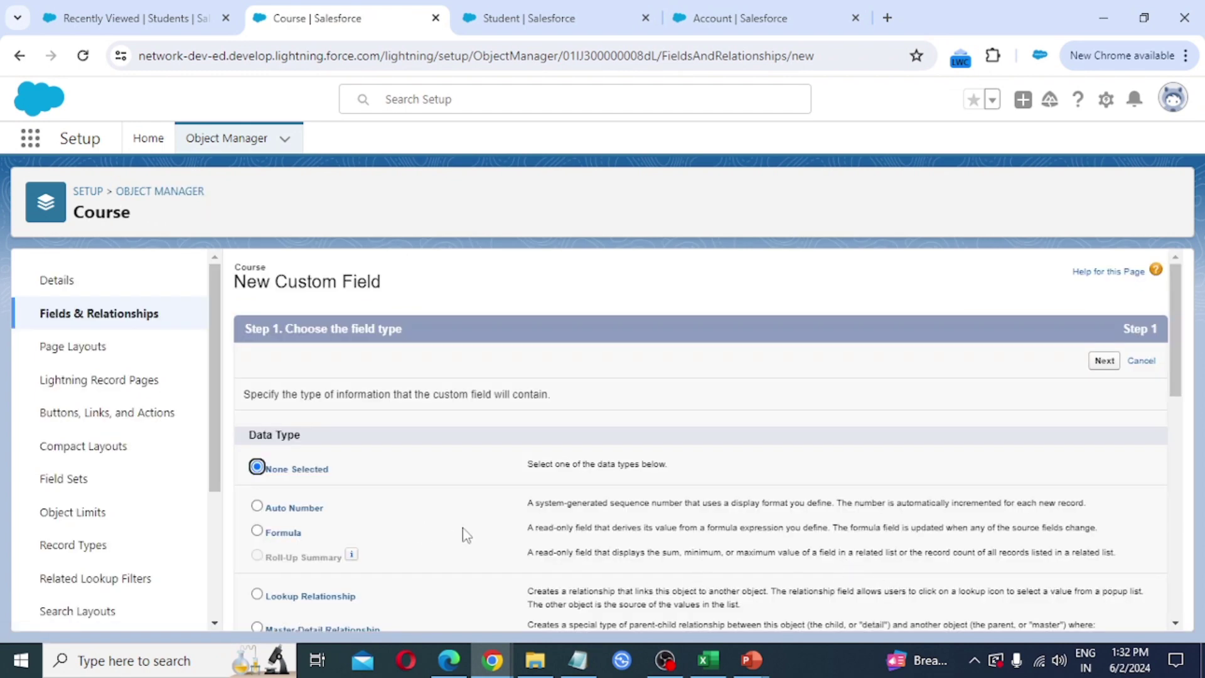
Step: Choose Text as the data type for the next Course field and proceed to its details
scroll(366, 519, "down", 8)
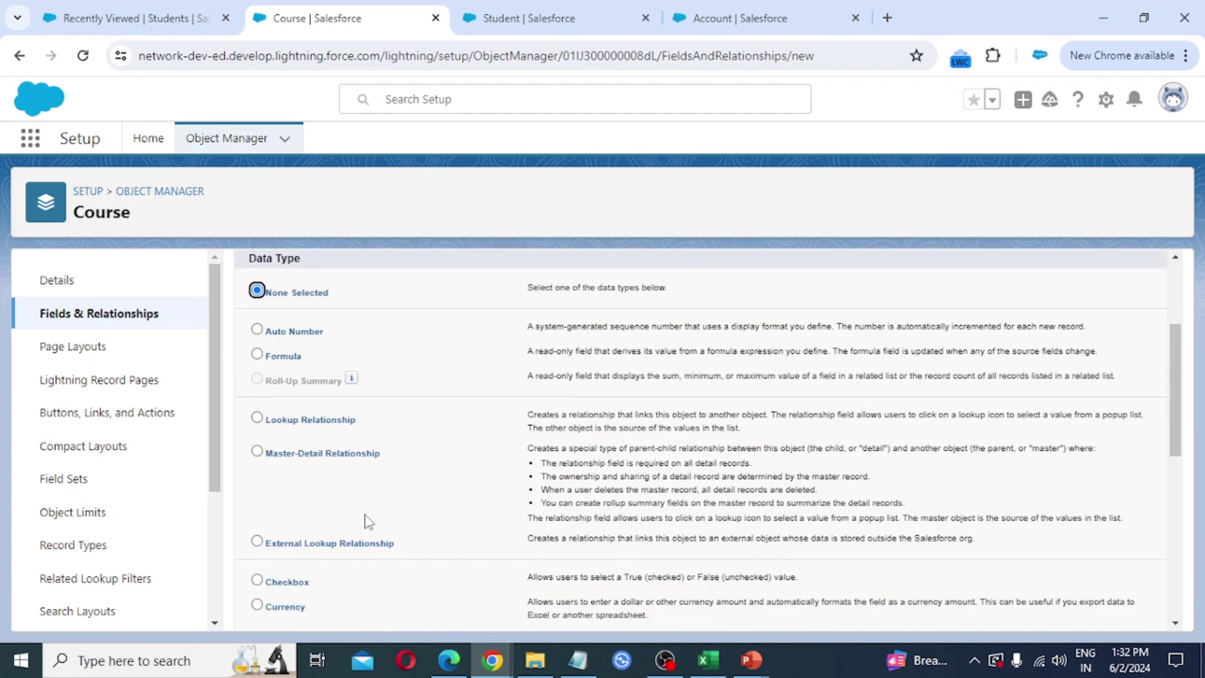
scroll(367, 521, "down", 2)
left_click(270, 438)
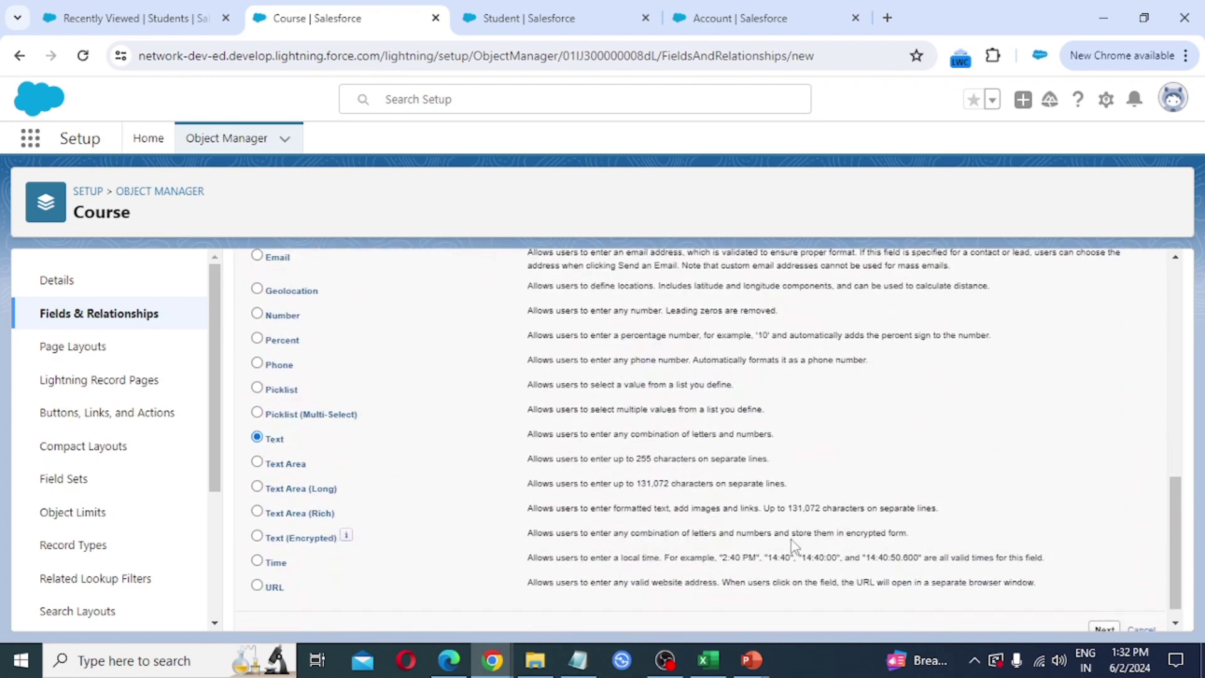
scroll(1004, 584, "down", 1)
left_click(1105, 611)
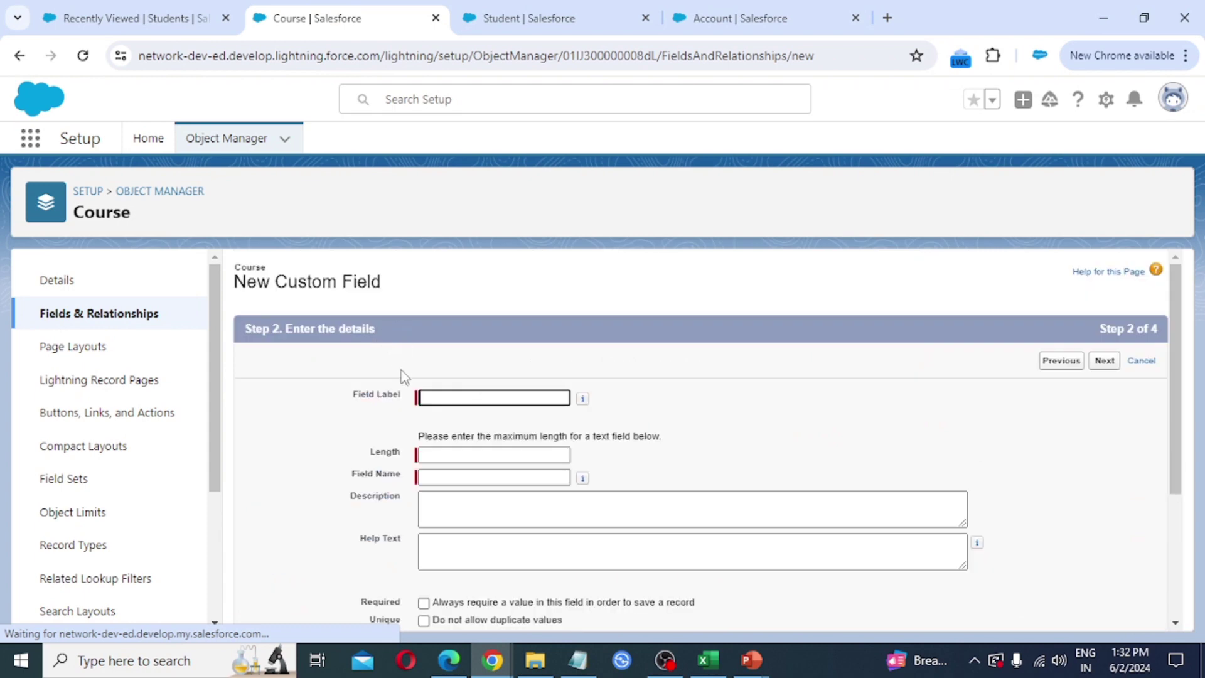
Step: Label the text field Year with the matching field name and set its maximum length to 50
type("Year")
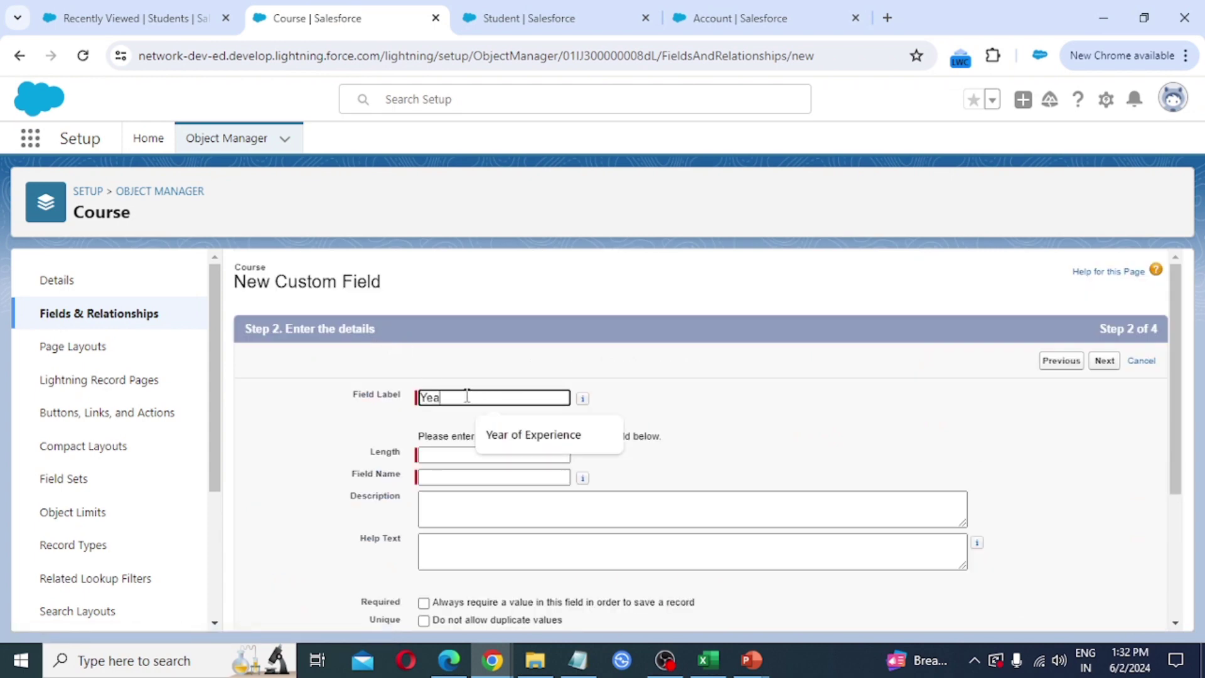
key("Tab")
left_click(470, 454)
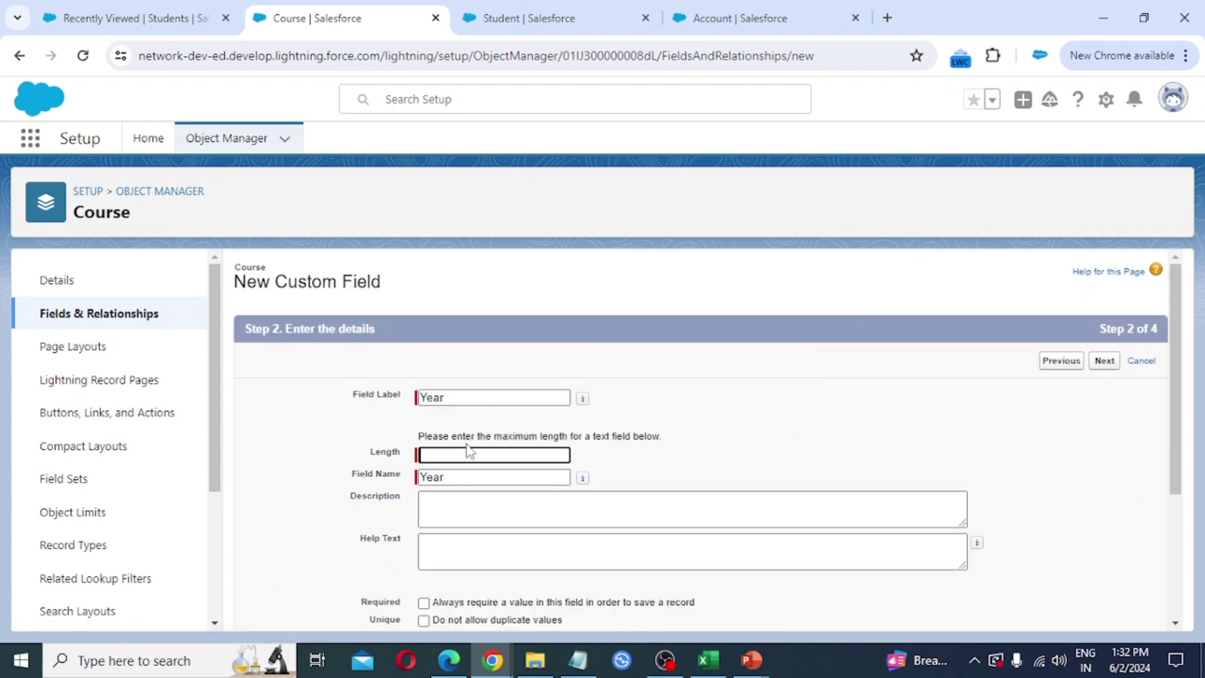
type("50")
left_click(726, 449)
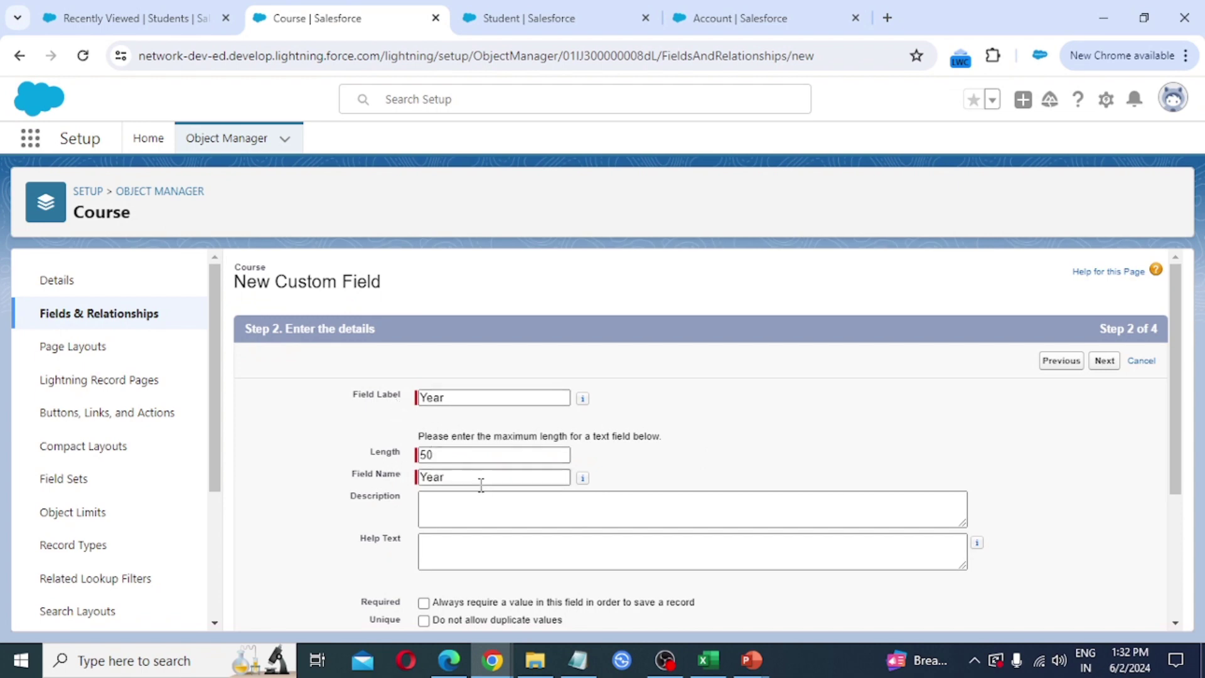
Step: Keep the default field-level security and the Course Layout for the Year field, and save it while starting another field
scroll(481, 484, "down", 3)
left_click(1106, 611)
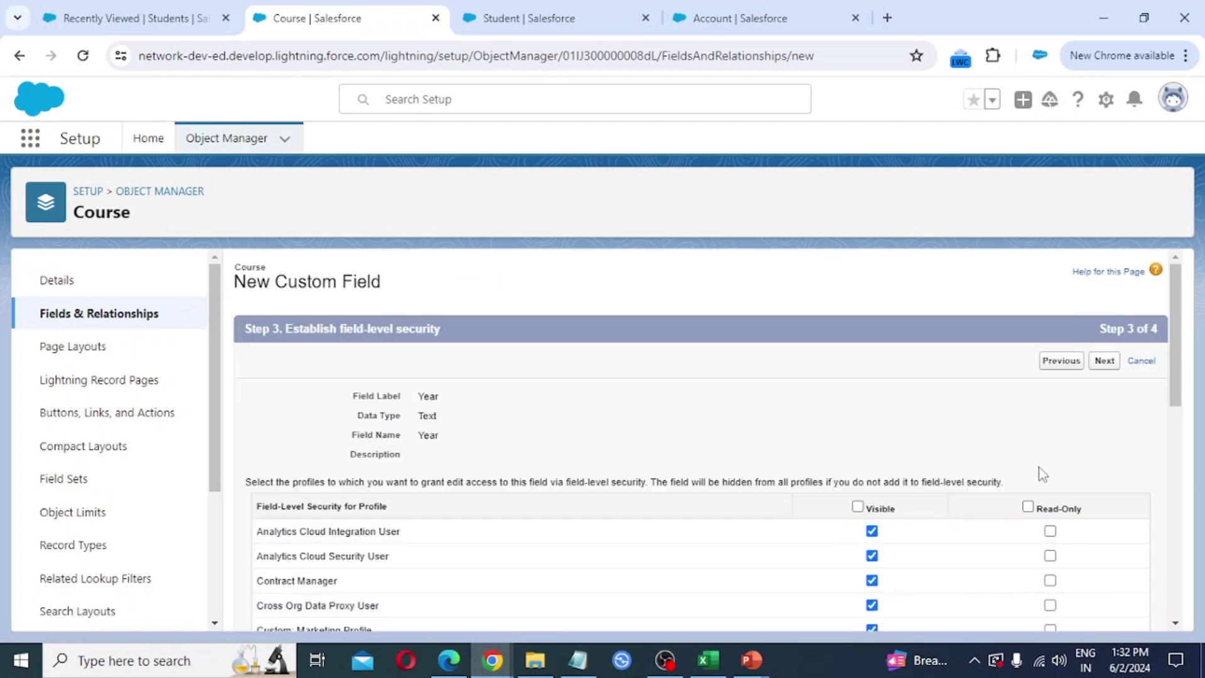
left_click(1106, 362)
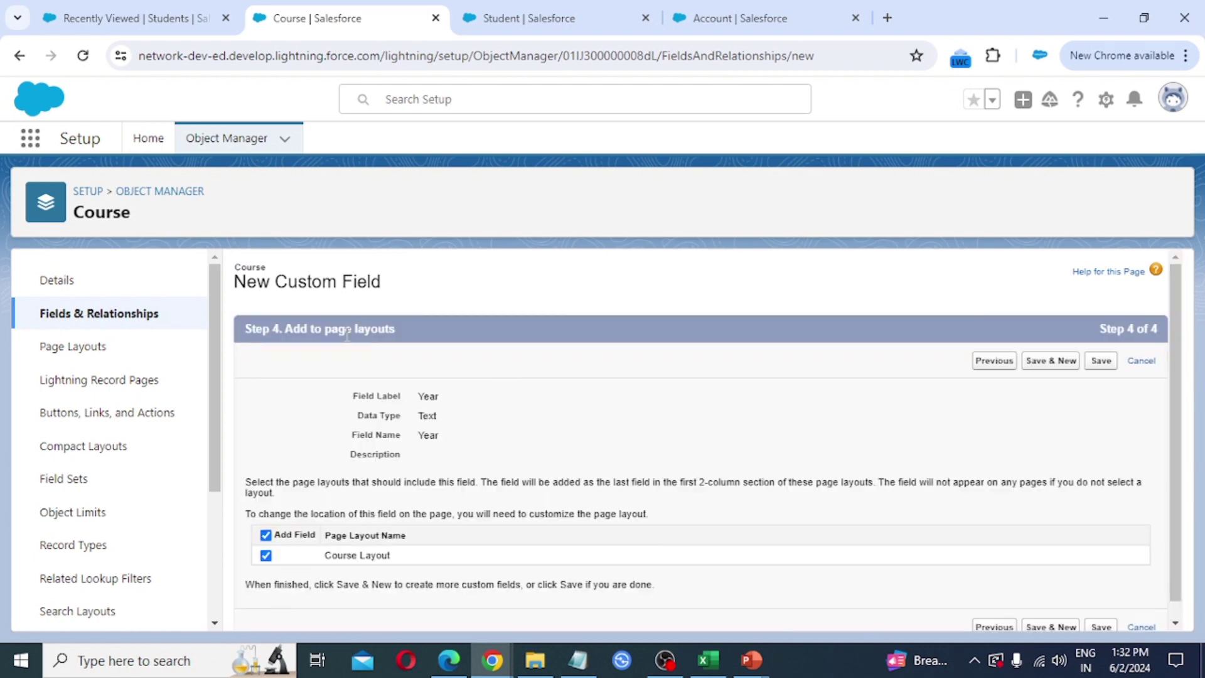
left_click(1052, 367)
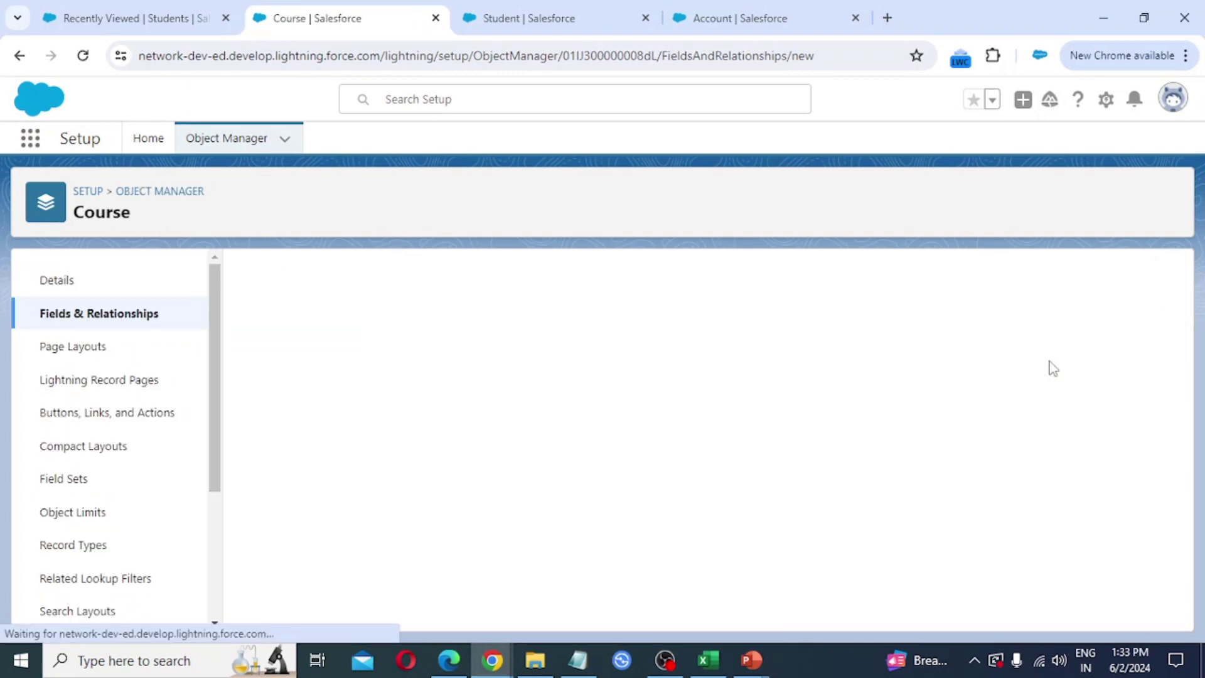
Step: Choose Lookup Relationship as the data type for the next Course field and proceed to the related object selection
scroll(455, 455, "down", 3)
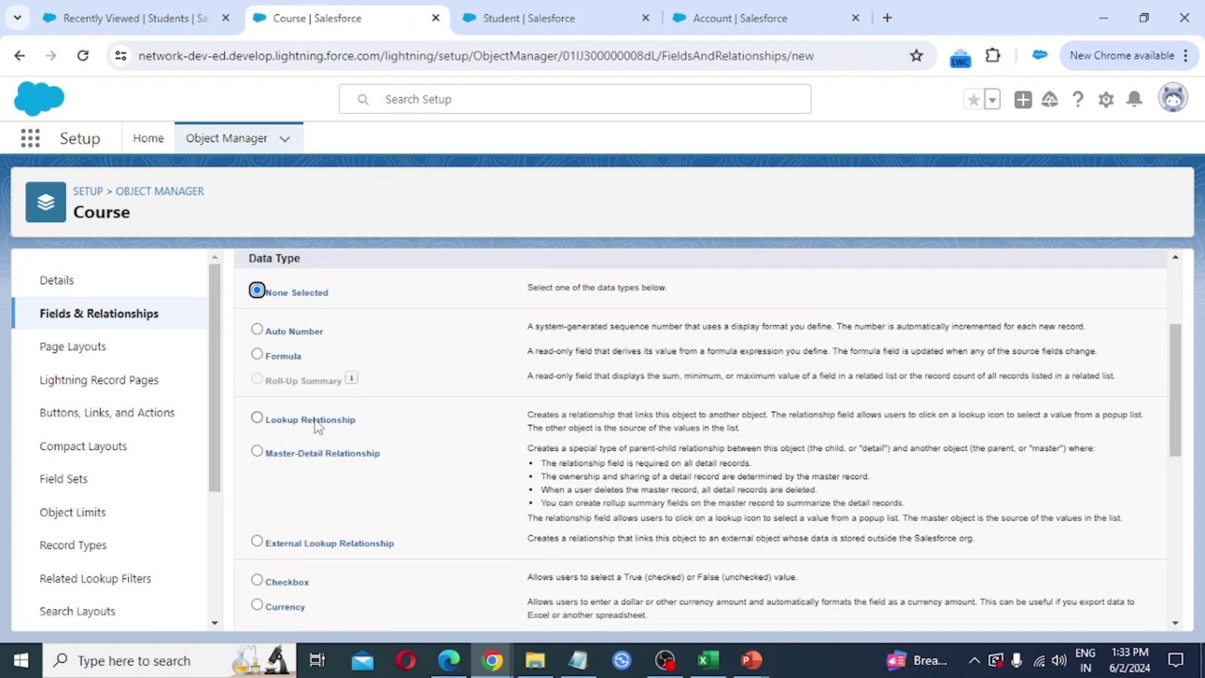
scroll(452, 432, "down", 2)
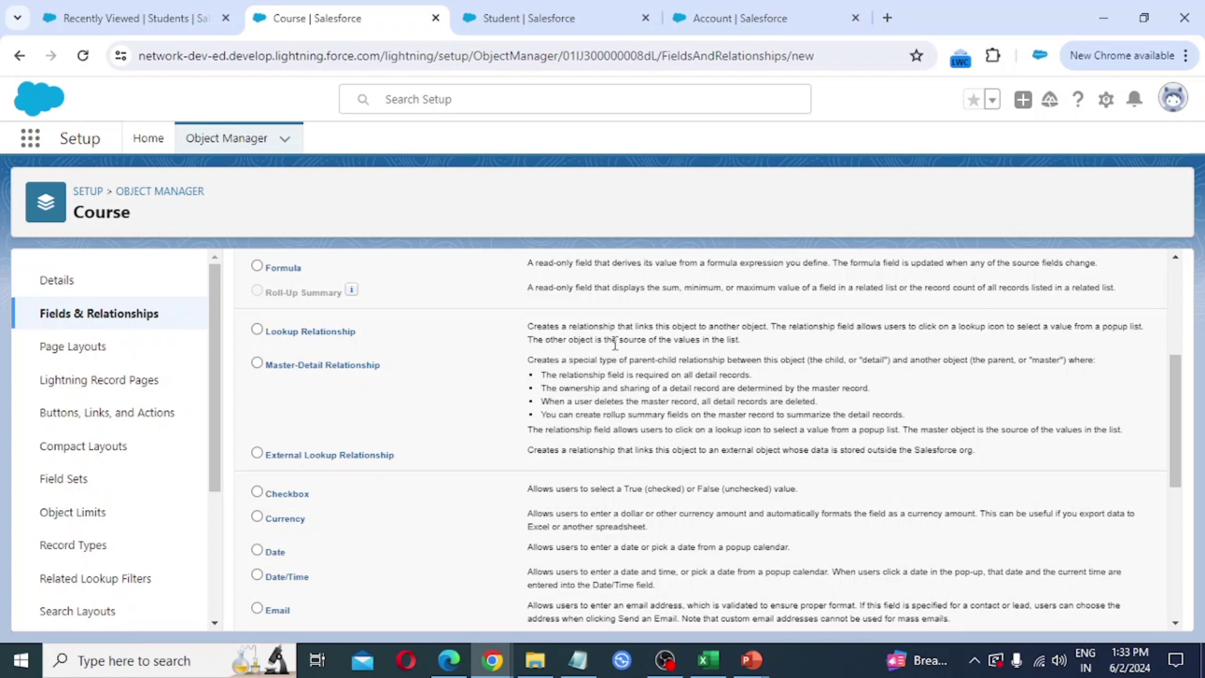
left_click(285, 333)
scroll(789, 443, "down", 5)
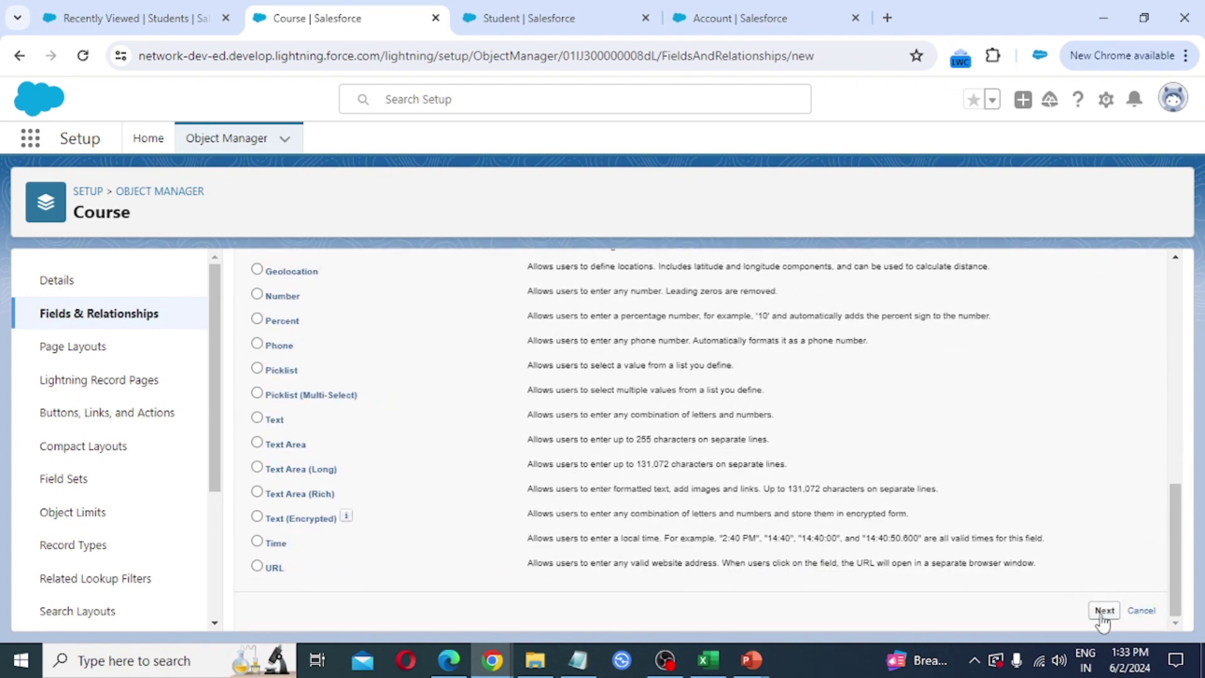
left_click(1104, 610)
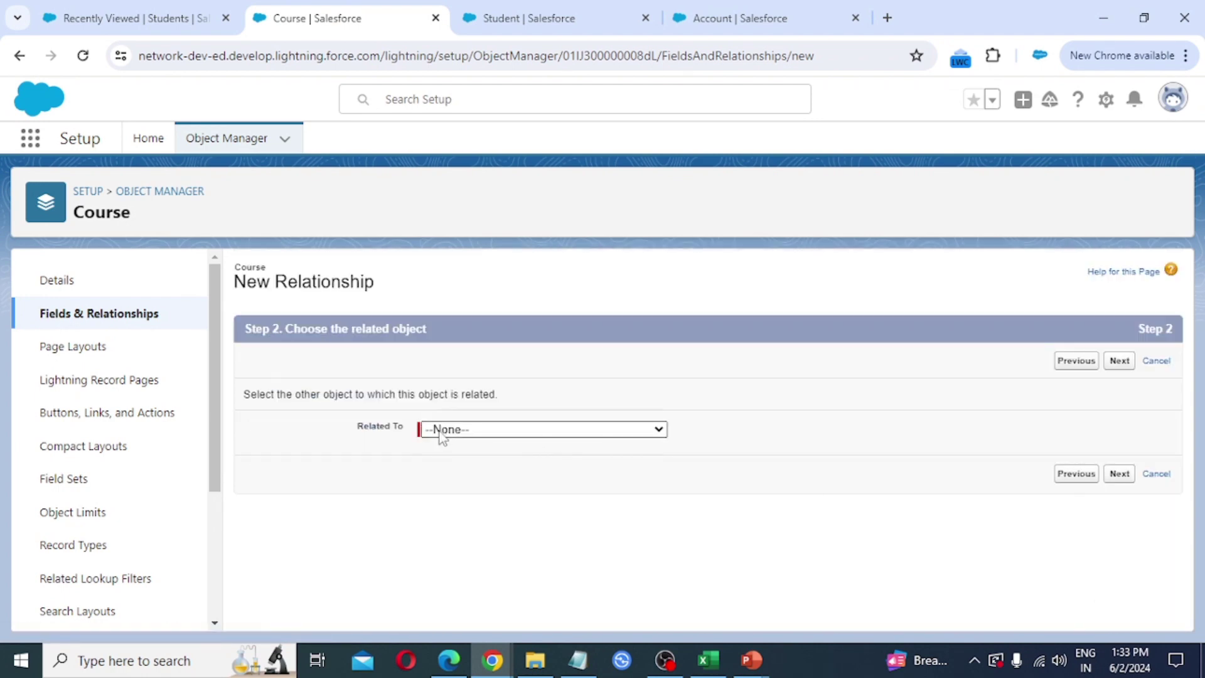
Step: Select Student as the related object for the Course lookup relationship and proceed to the label and name settings
left_click(472, 433)
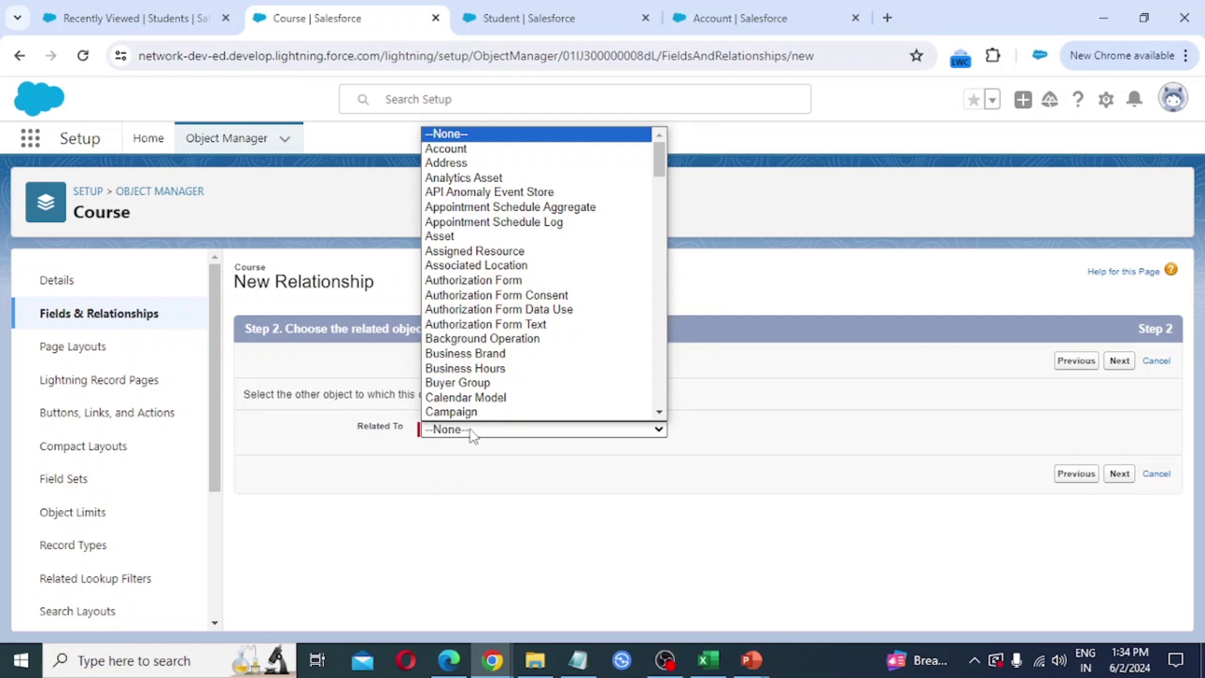
key("s")
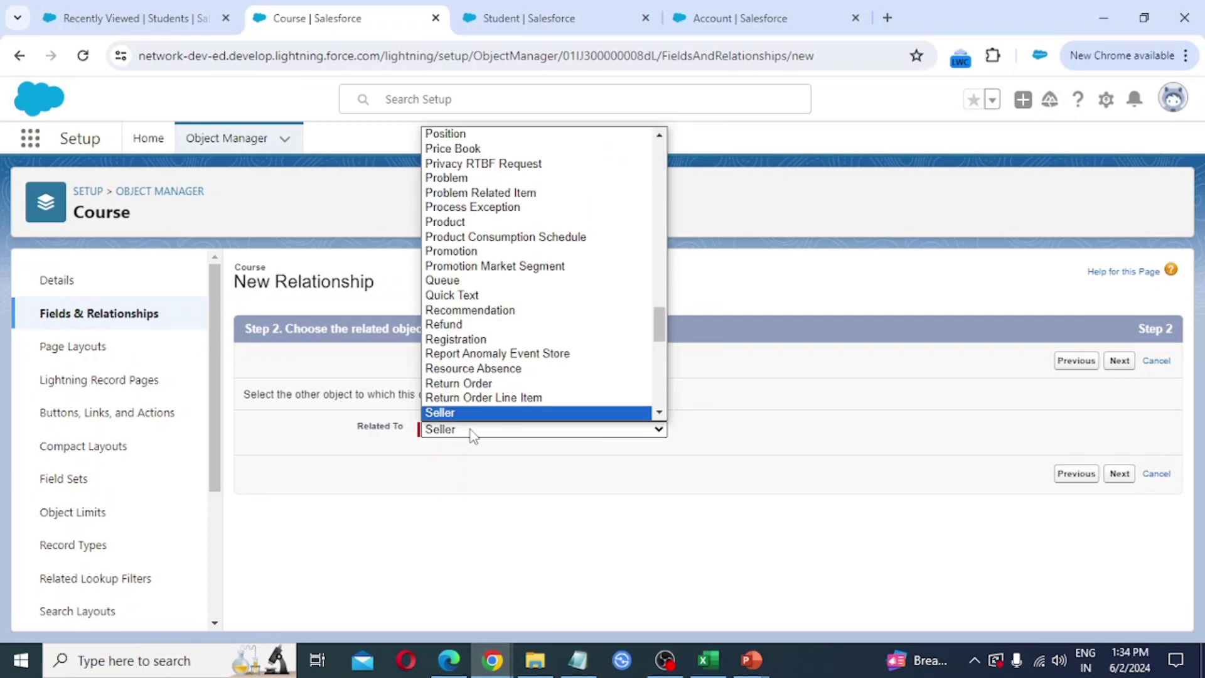
key("t")
key("u")
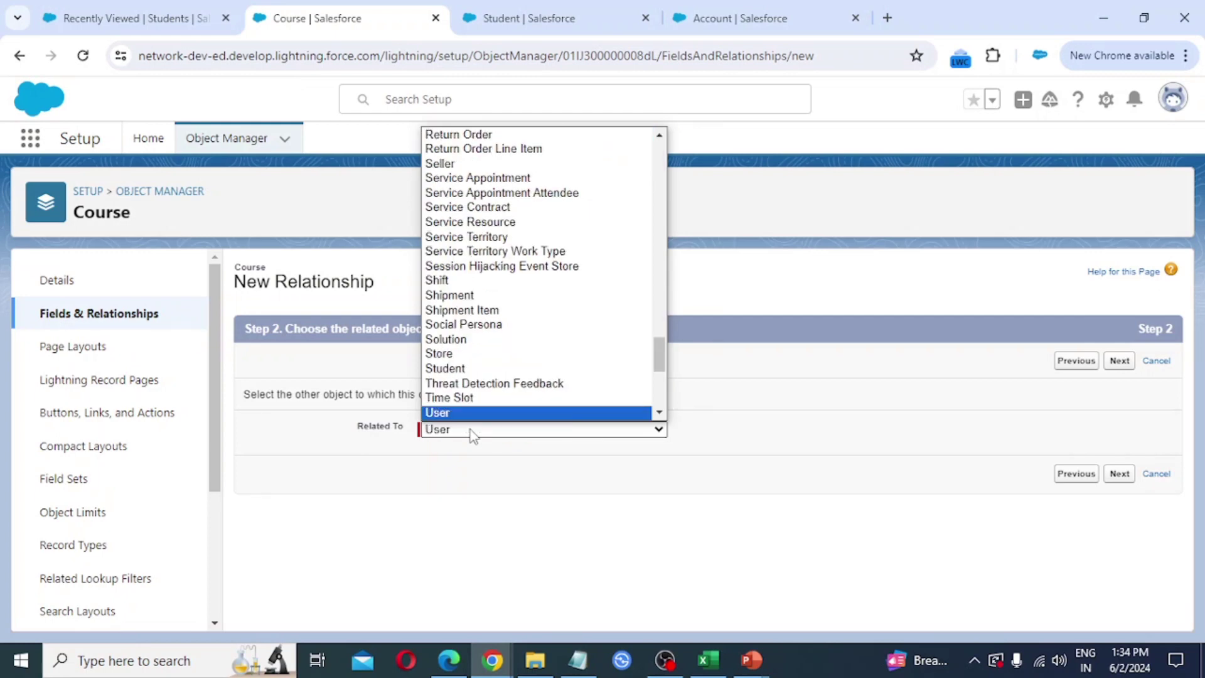
key("s")
key("t")
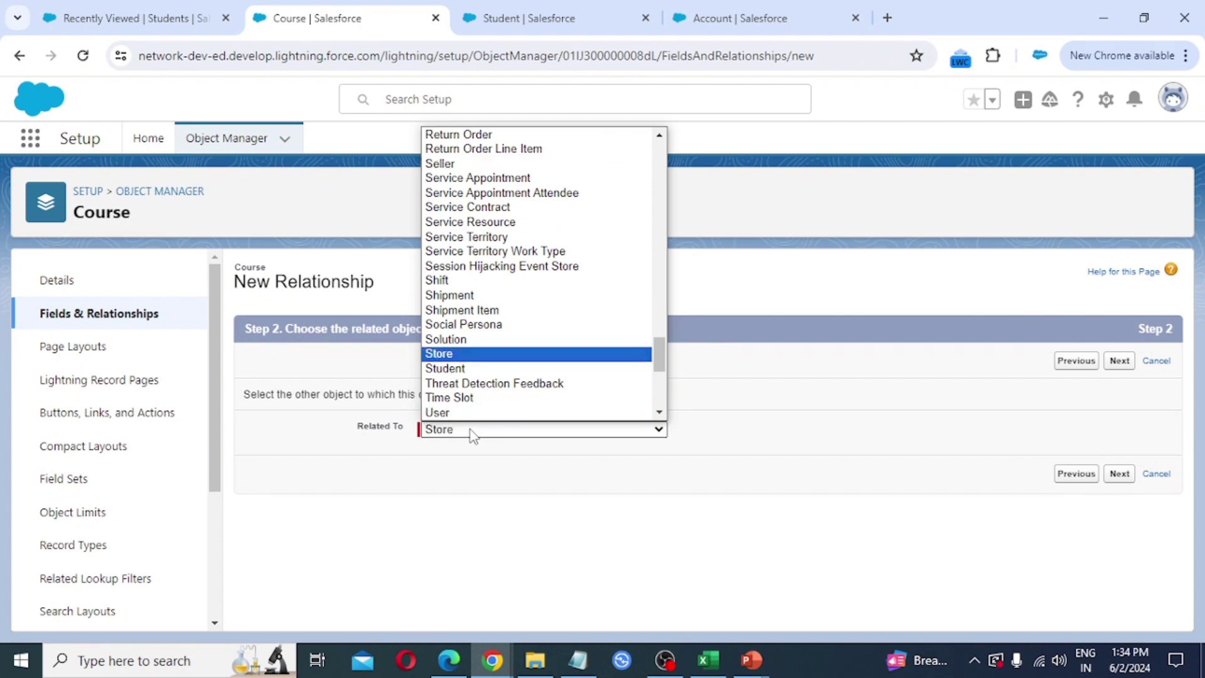
left_click(464, 370)
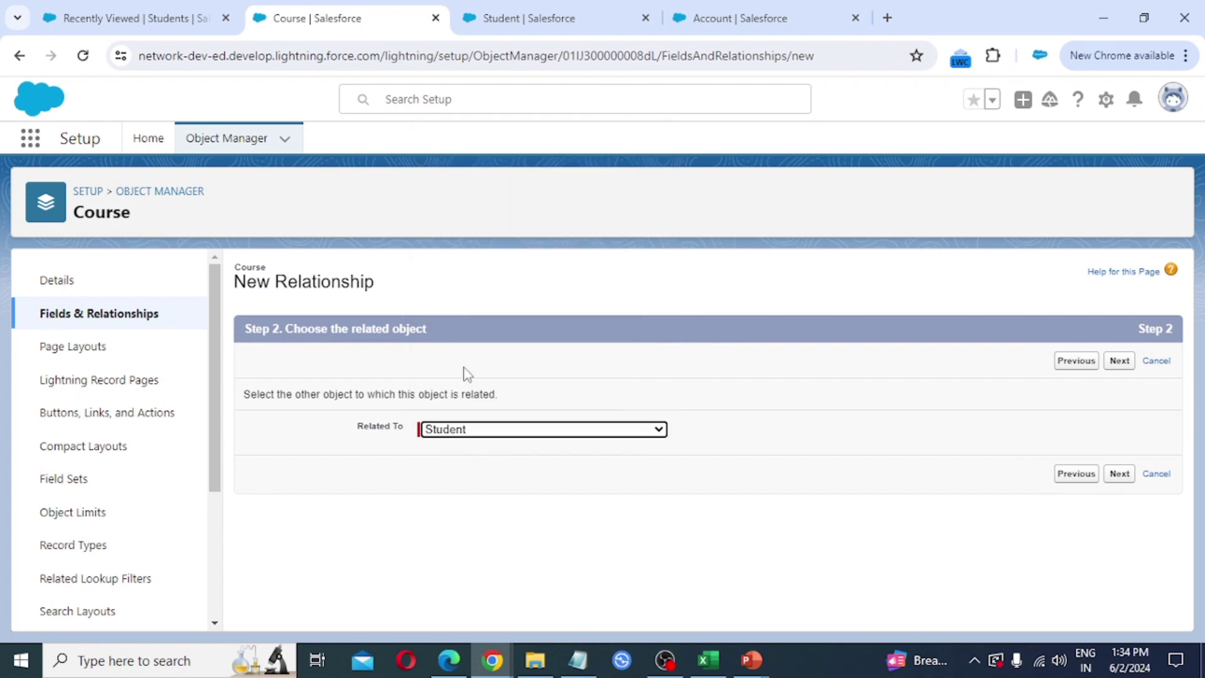
left_click(1120, 363)
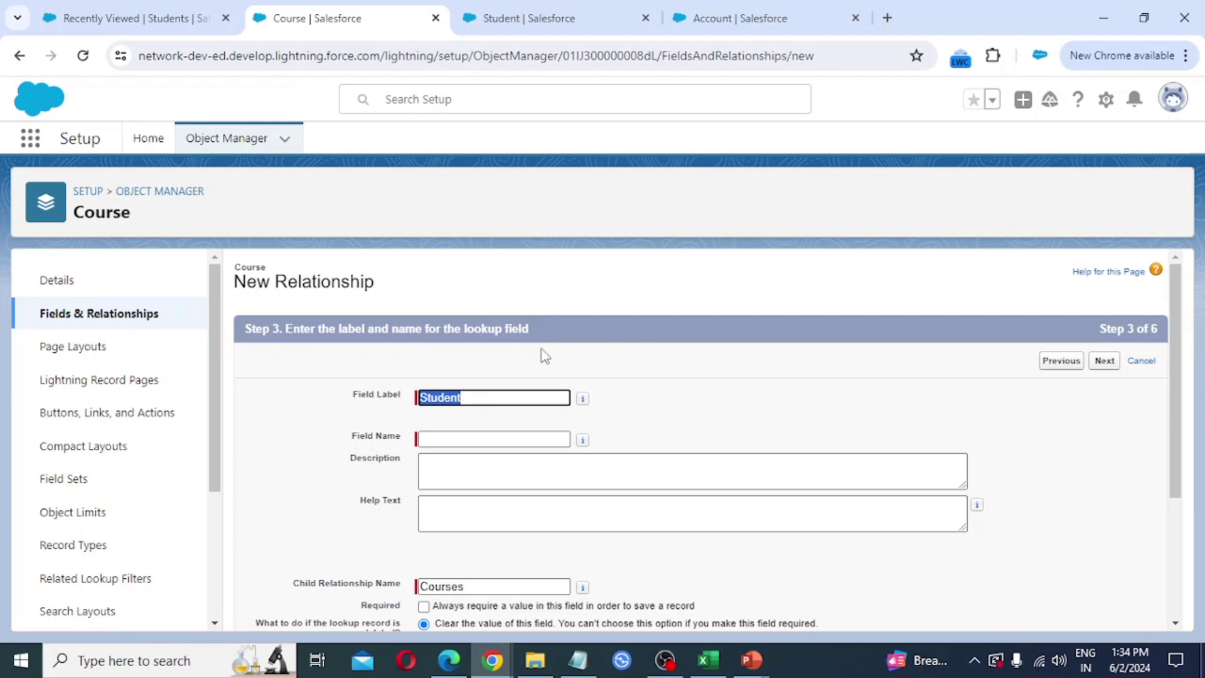
Step: Keep Student as the lookup field's label and name with Courses as the child relationship name, and proceed to field-level security
key("Tab")
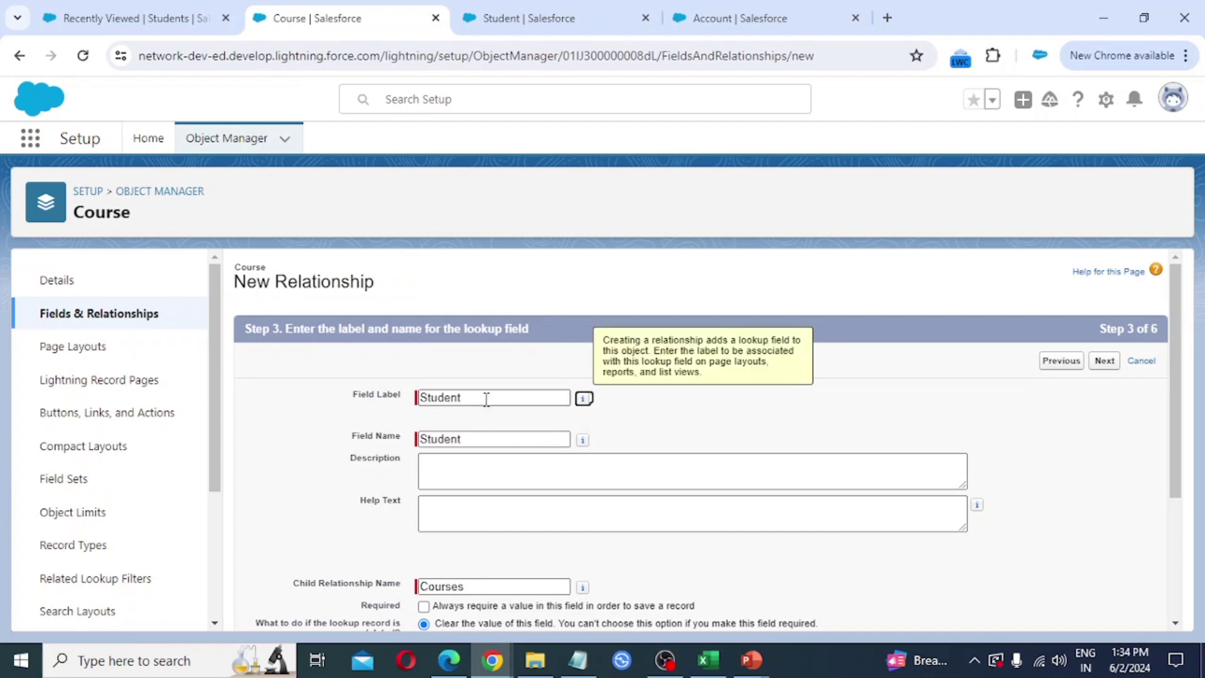
scroll(635, 492, "down", 2)
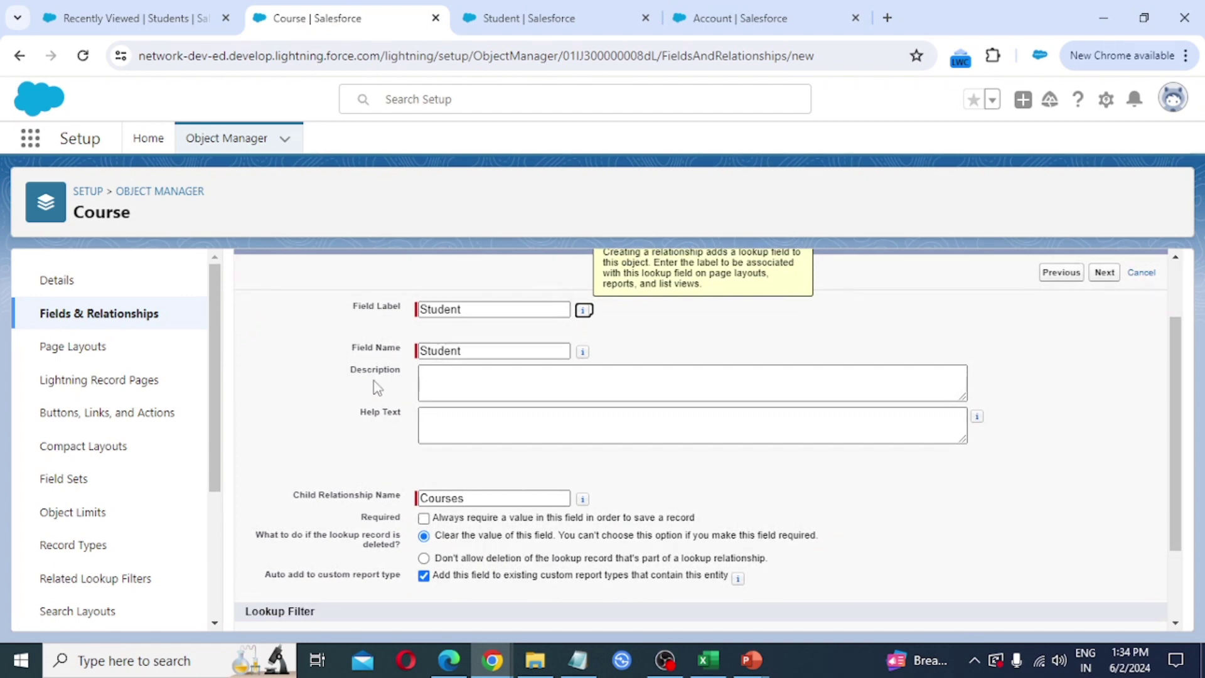
scroll(603, 491, "down", 2)
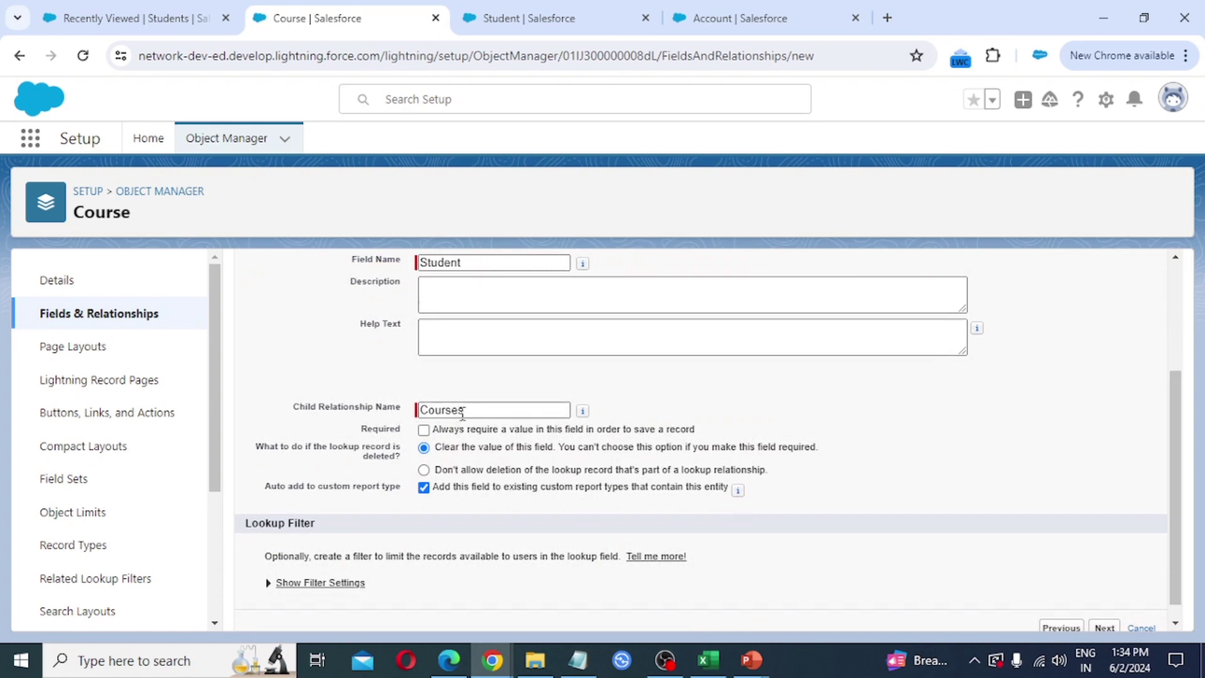
scroll(463, 414, "up", 2)
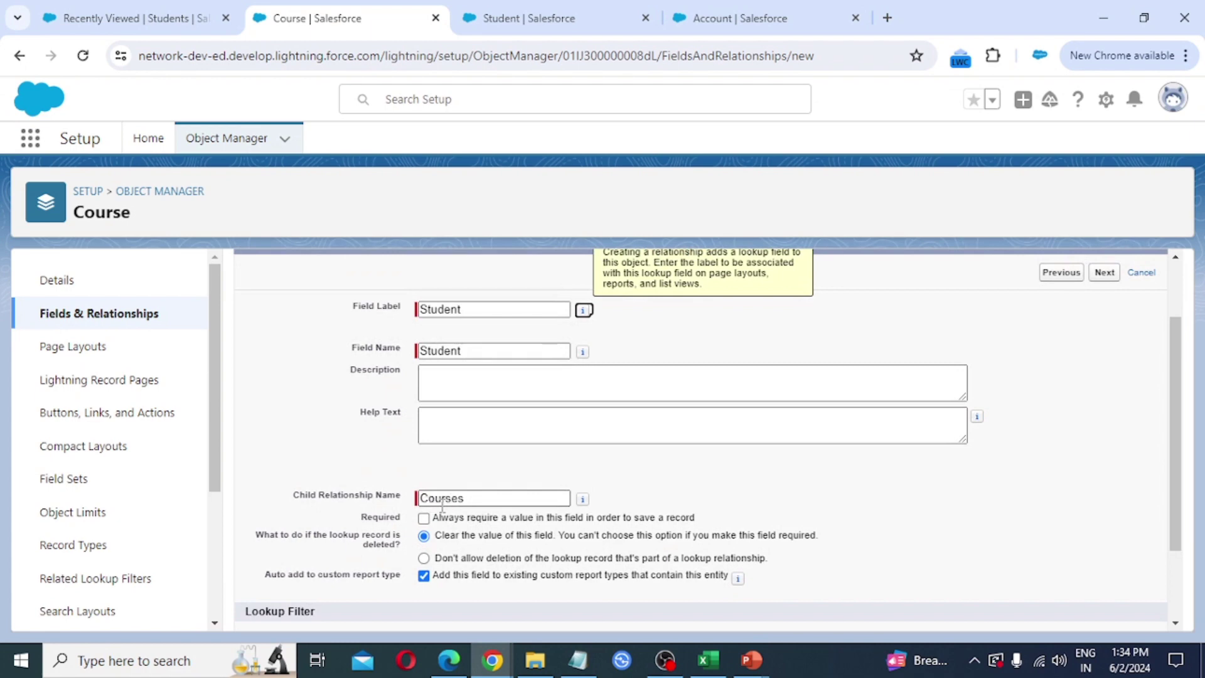
scroll(448, 501, "up", 2)
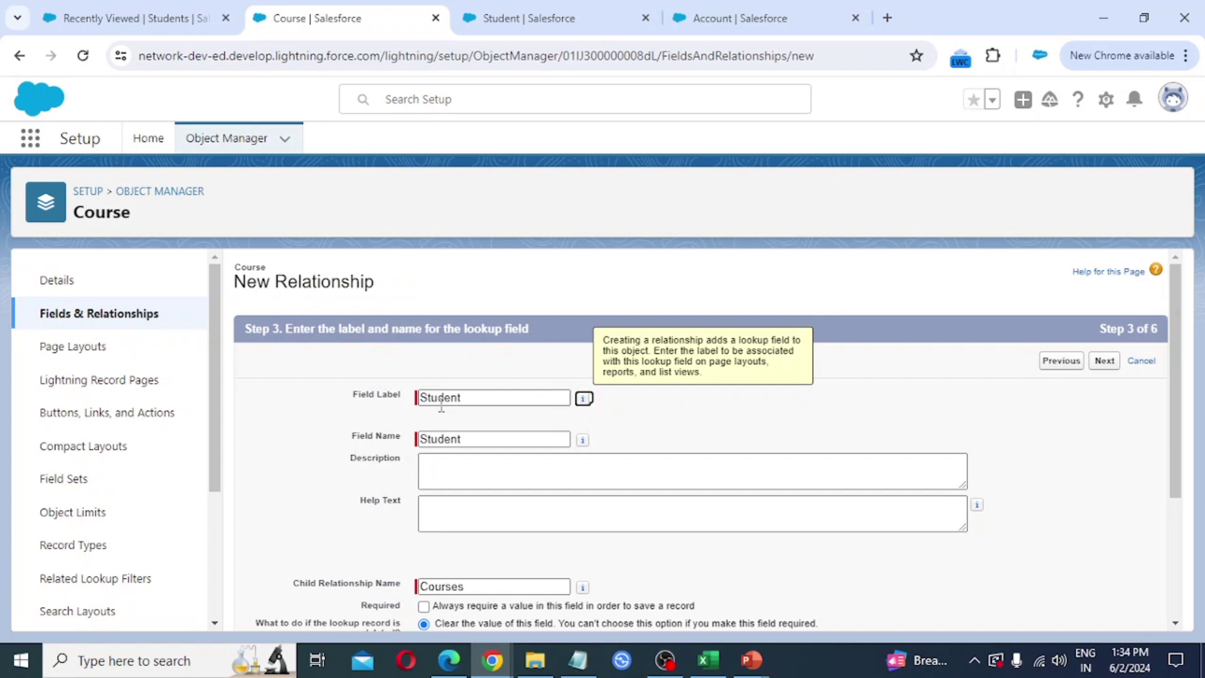
scroll(439, 433, "down", 3)
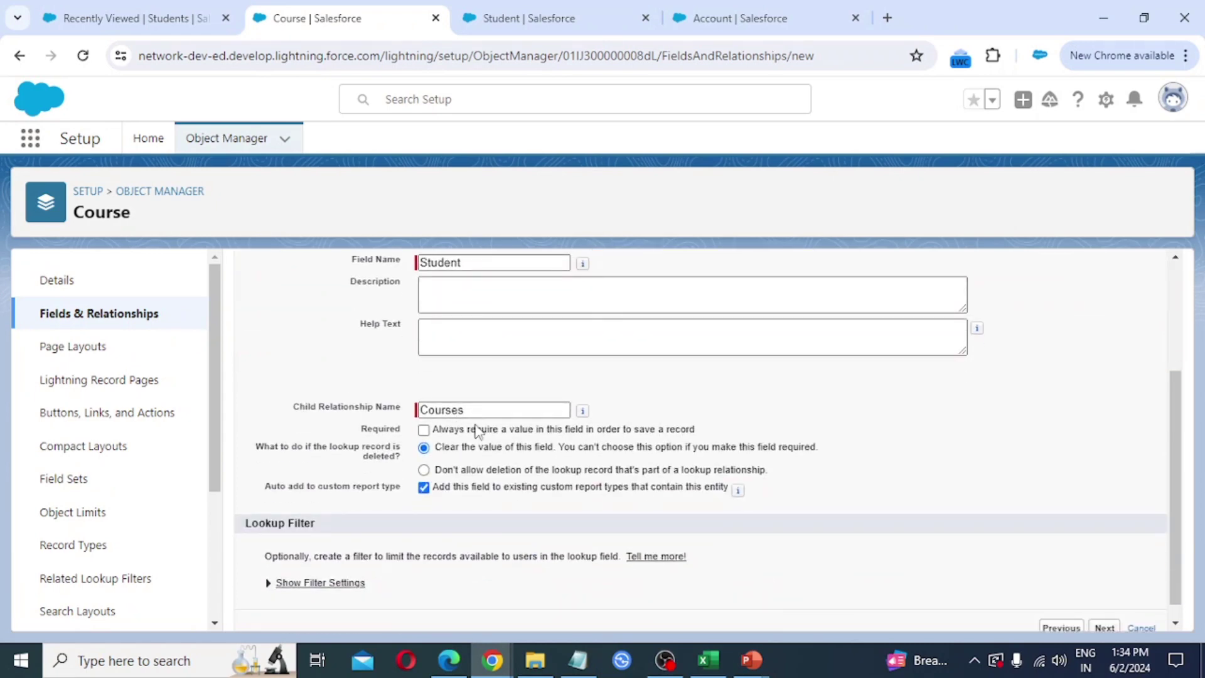
left_click(1105, 629)
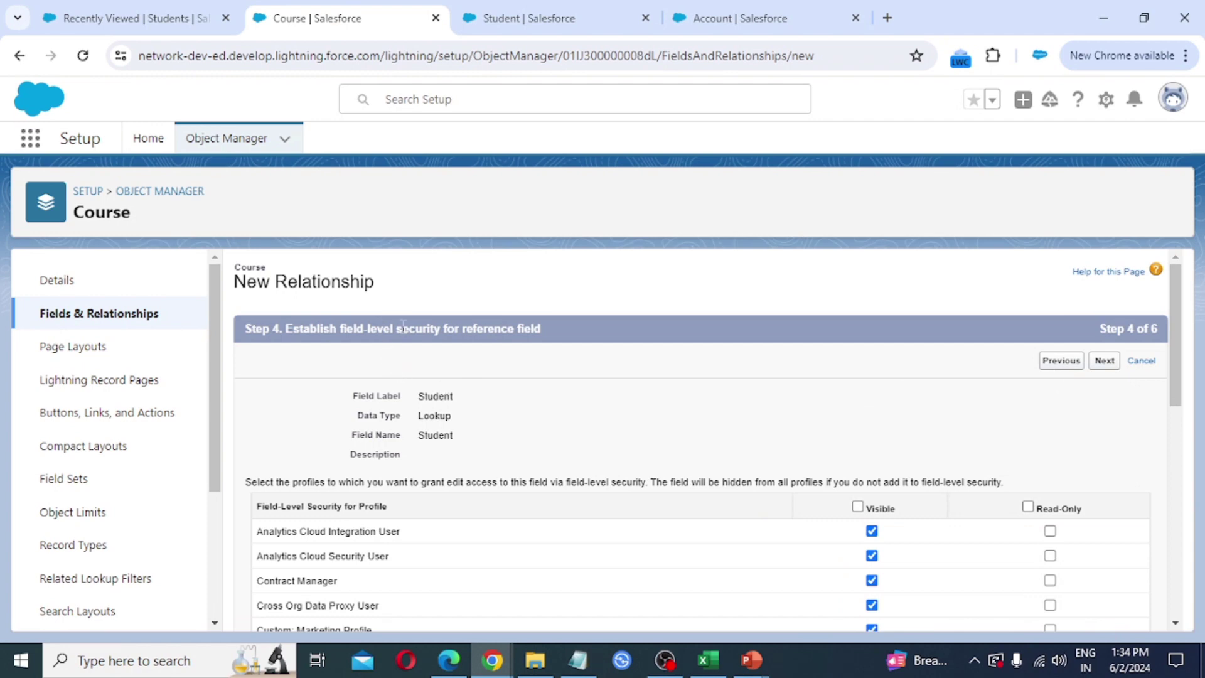
Step: Keep the default field-level security, Course Layout and Courses related list on the Student Layout, and save the Student lookup field
left_click(1104, 361)
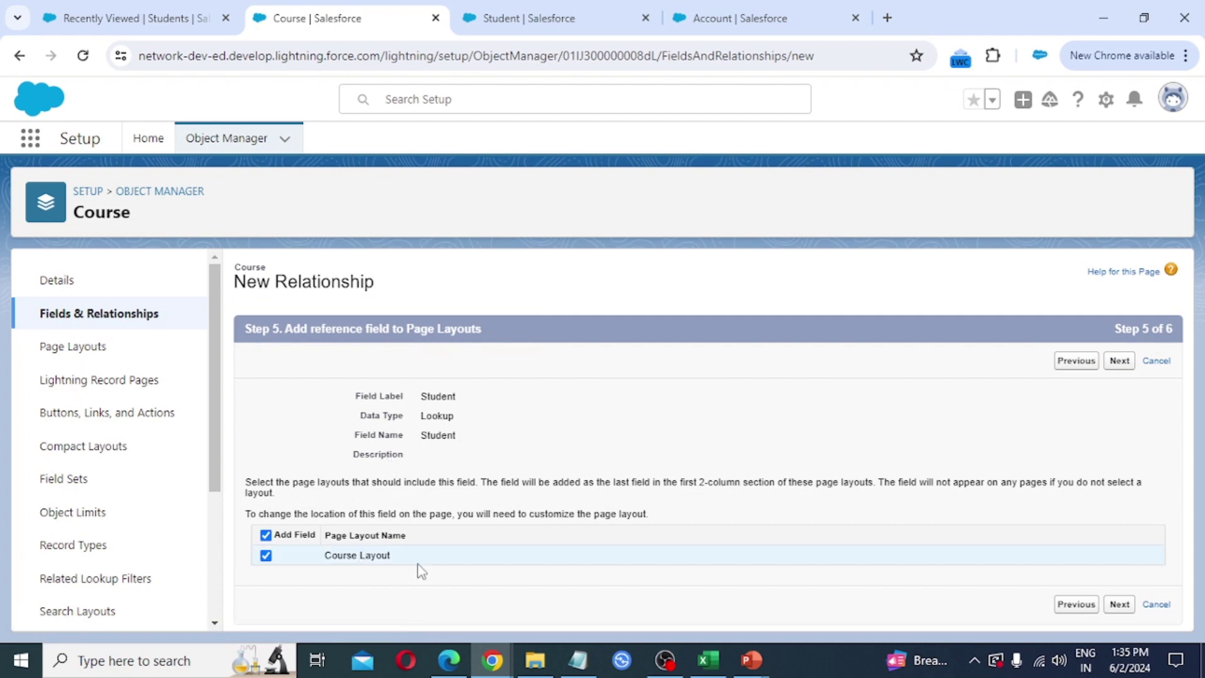
left_click(1122, 365)
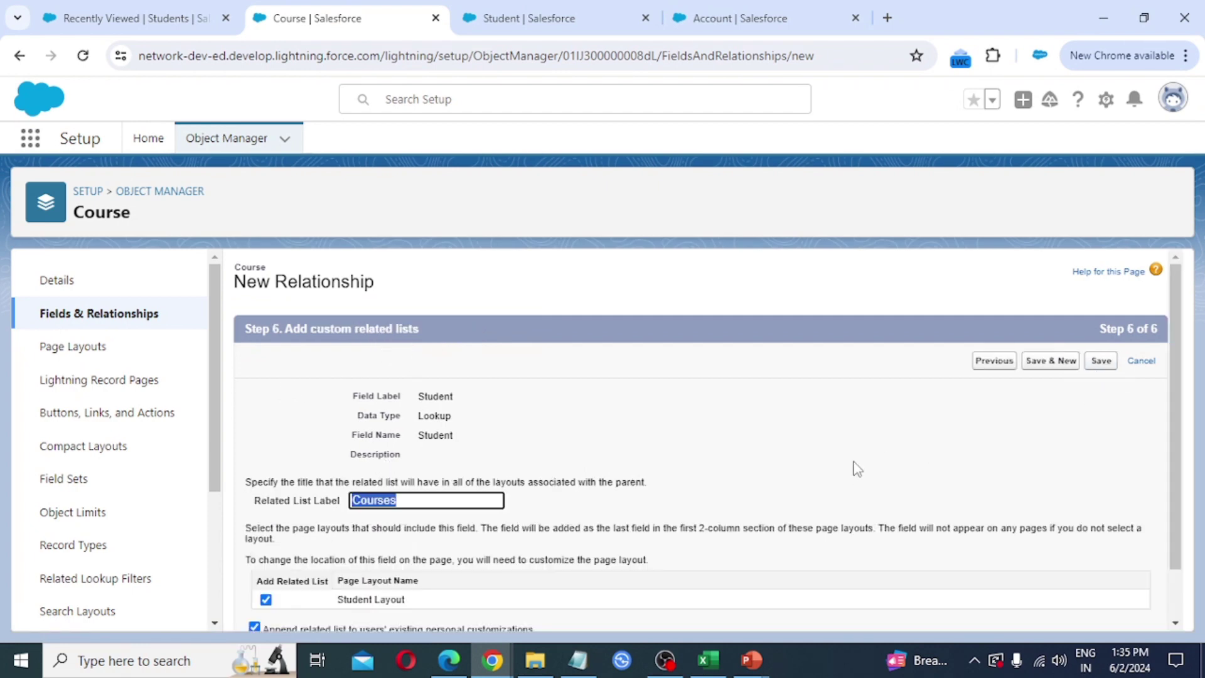
scroll(499, 488, "down", 1)
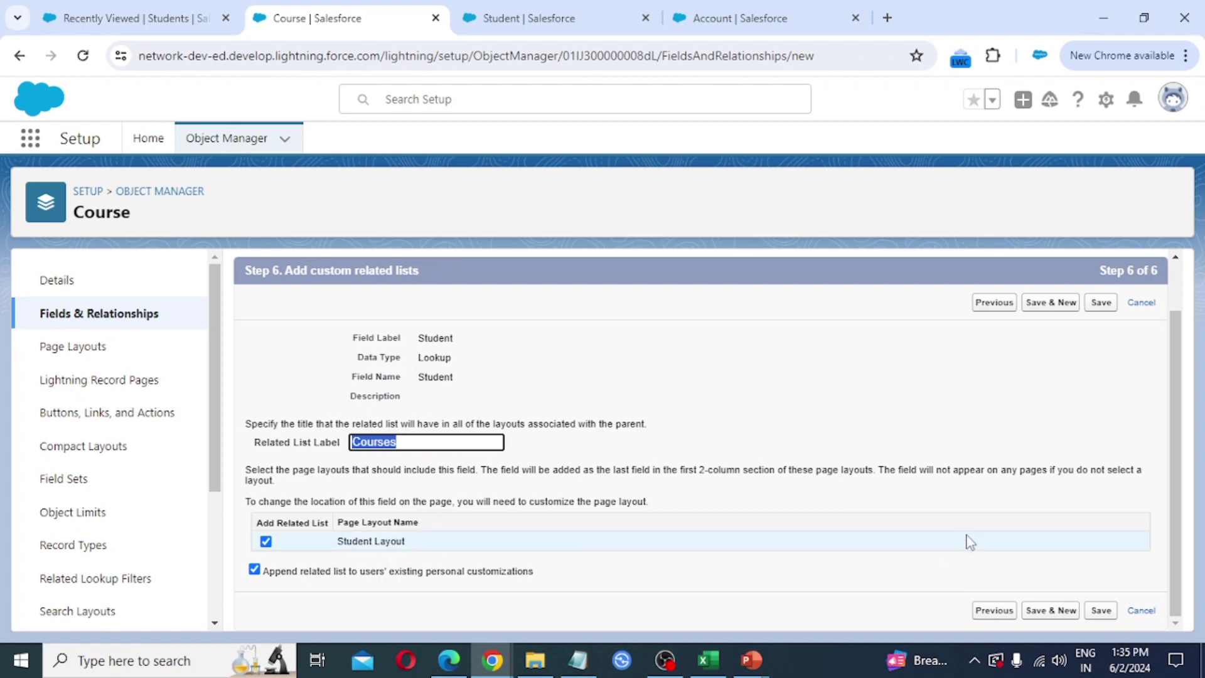
left_click(1106, 612)
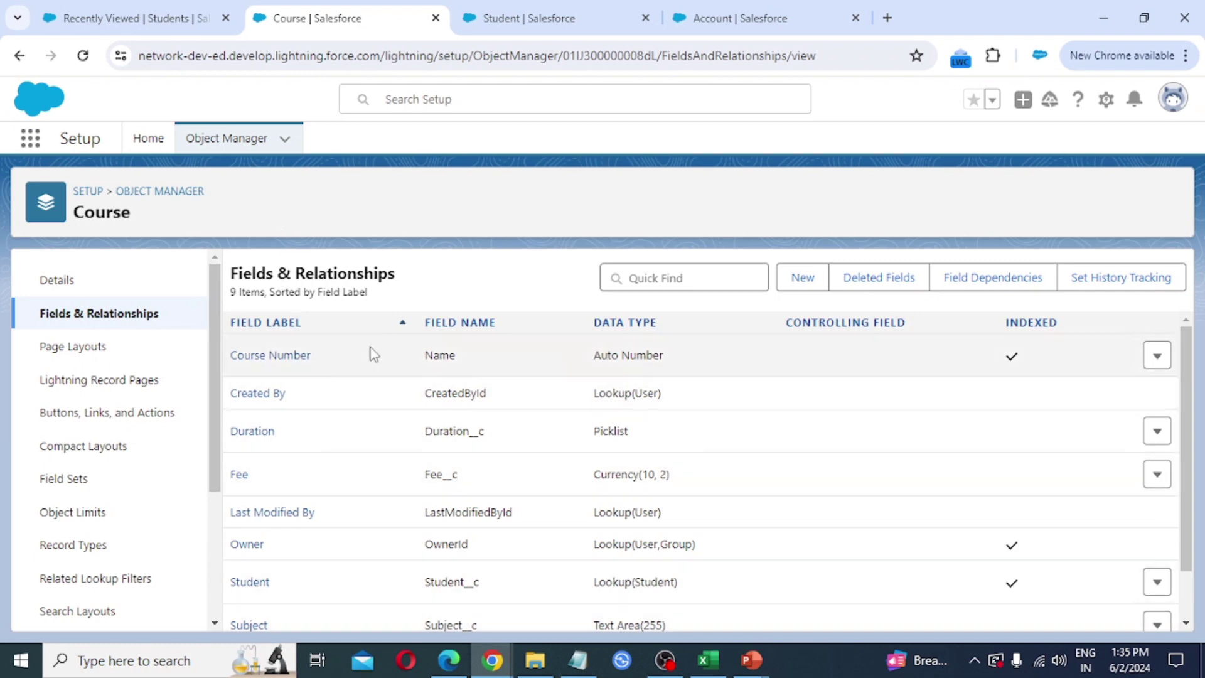
Step: Return to the EMS app, reload it and open the Courses list
left_click(138, 13)
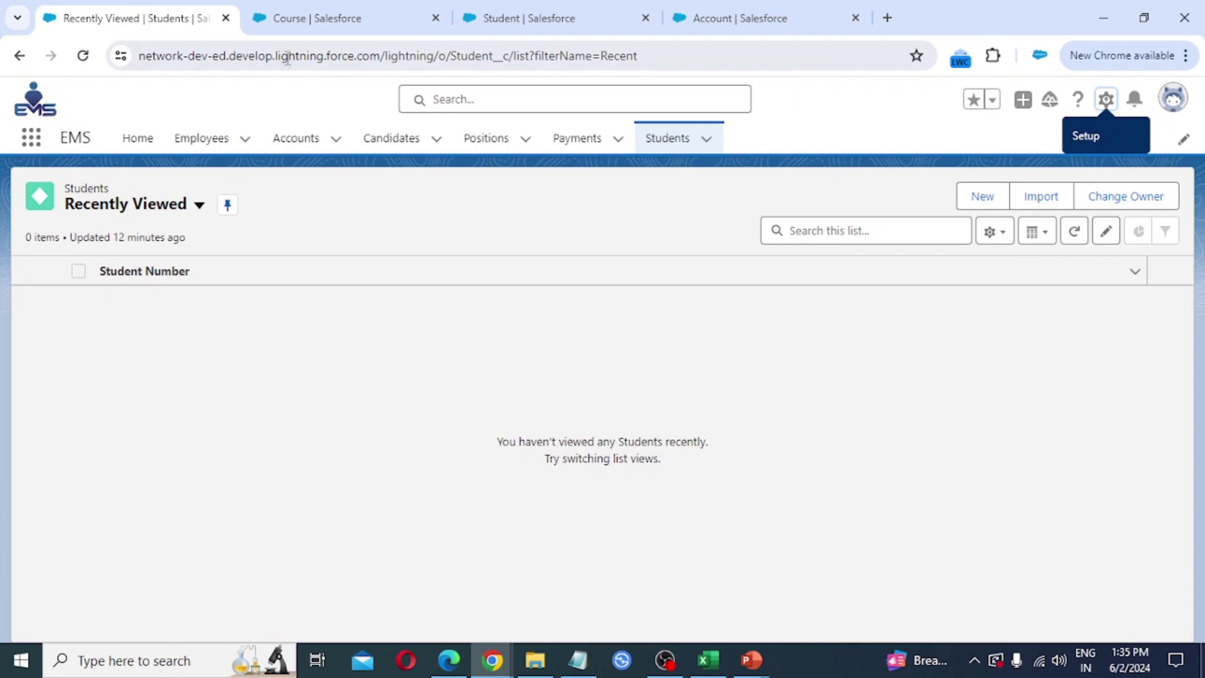
left_click(83, 57)
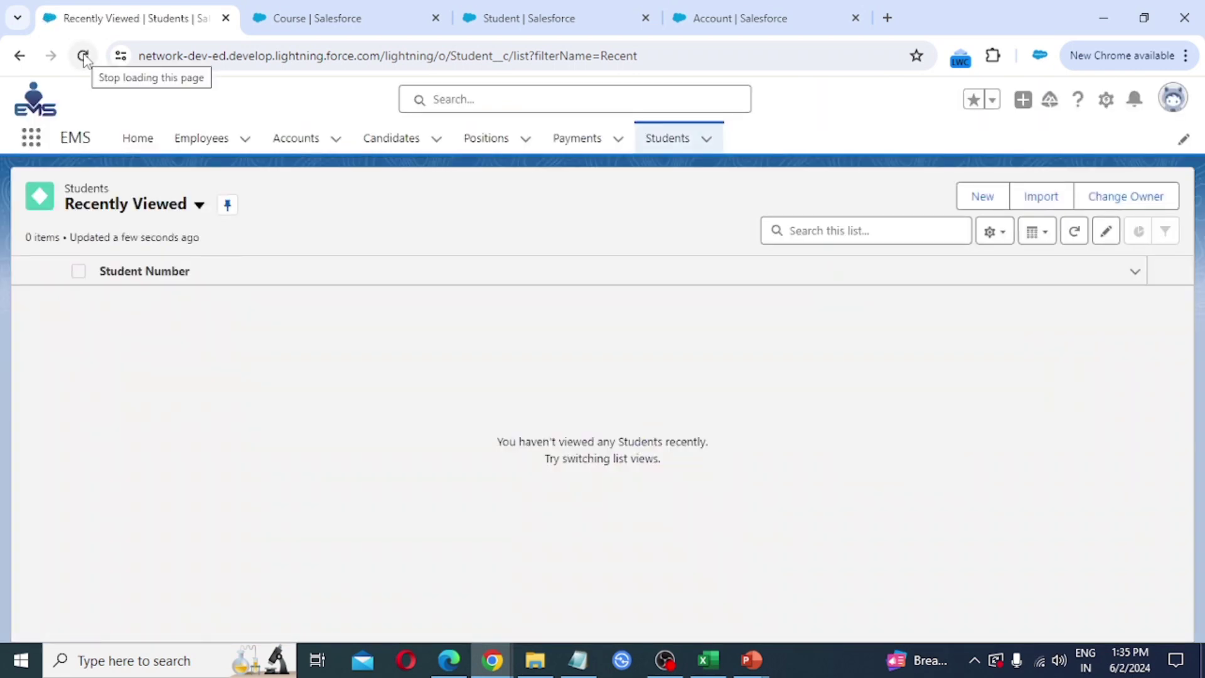
left_click(84, 56)
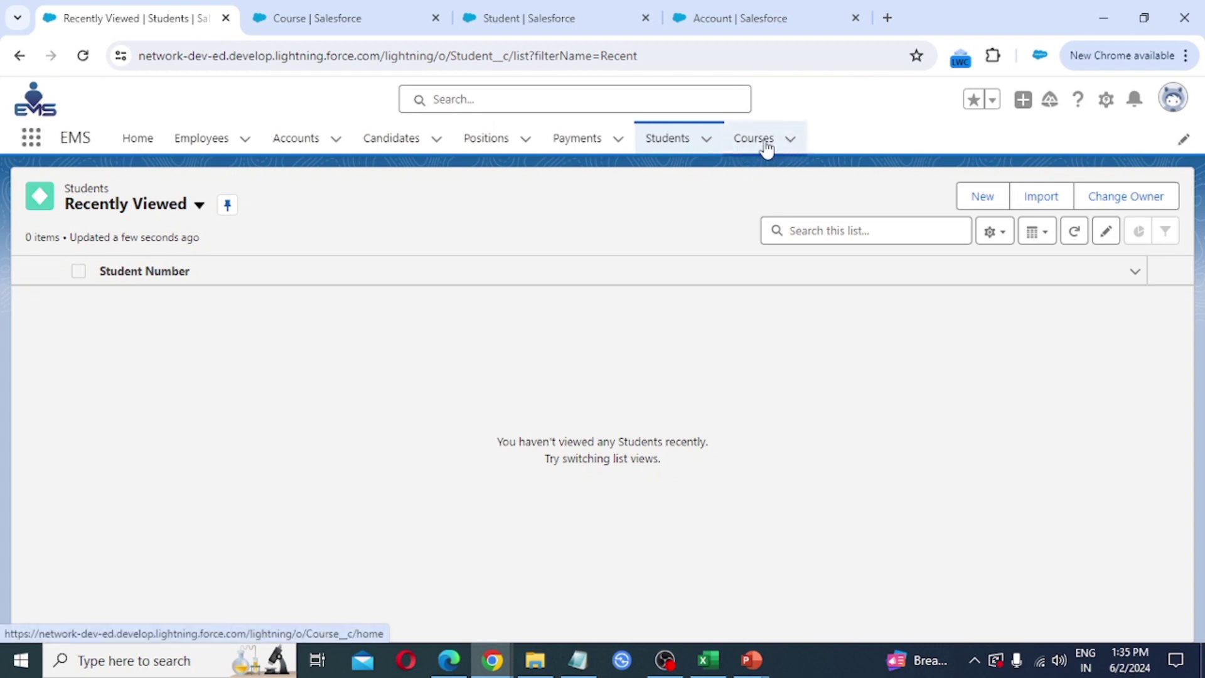
left_click(762, 143)
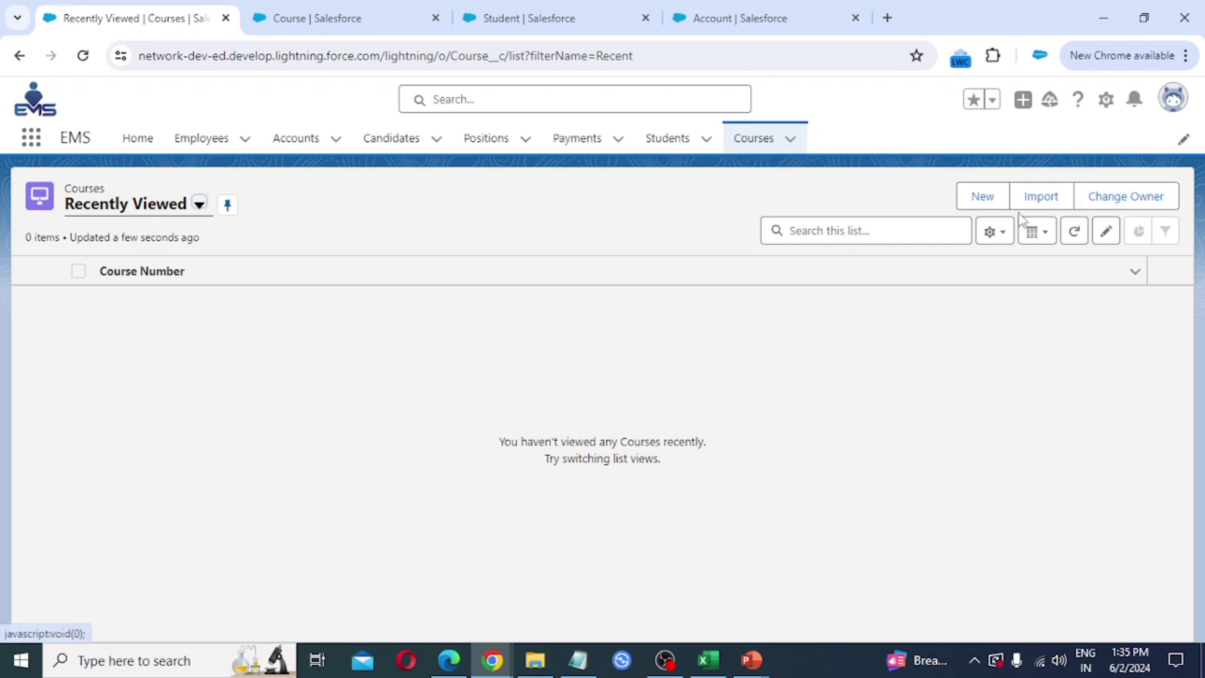
Step: Open a new Course record form, examine its Subject, Fee, Duration, Year and Student fields, and close it without saving
left_click(984, 197)
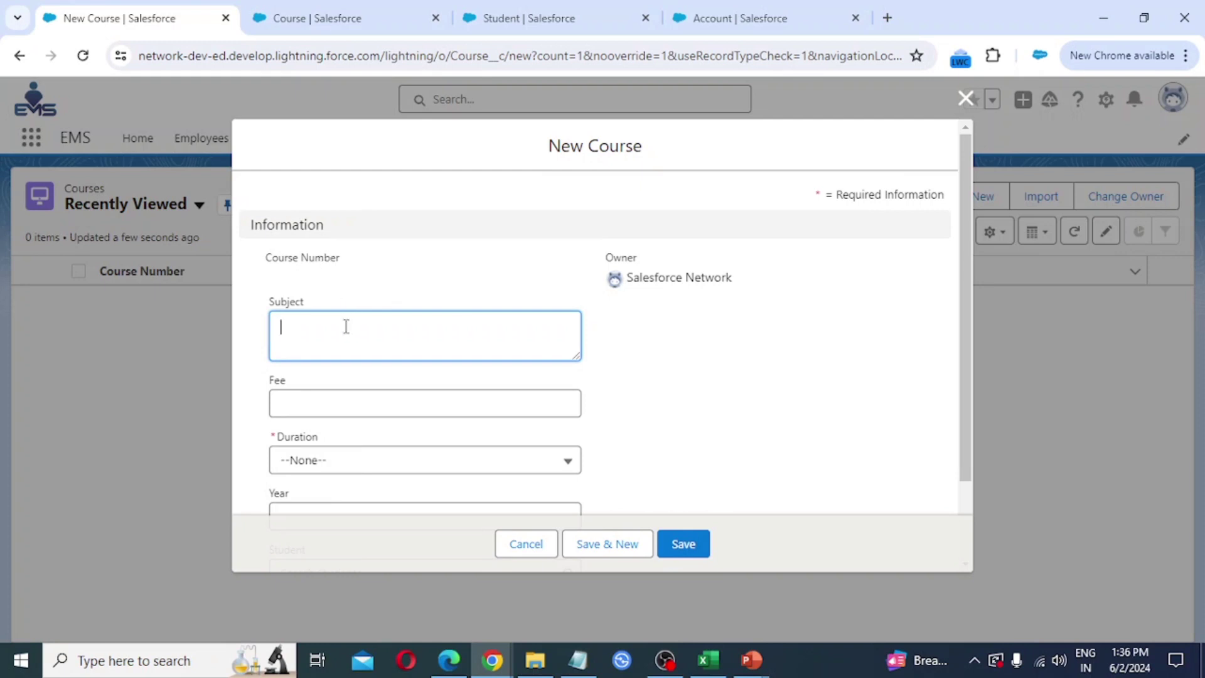
scroll(317, 331, "down", 2)
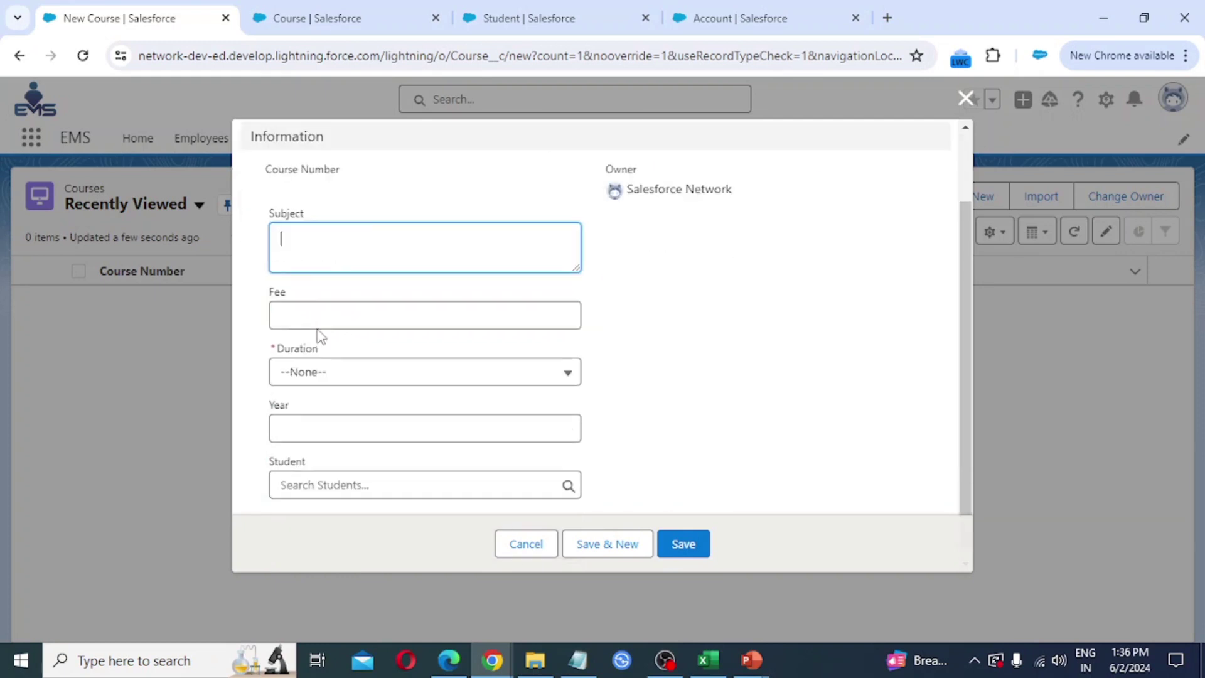
left_click(352, 376)
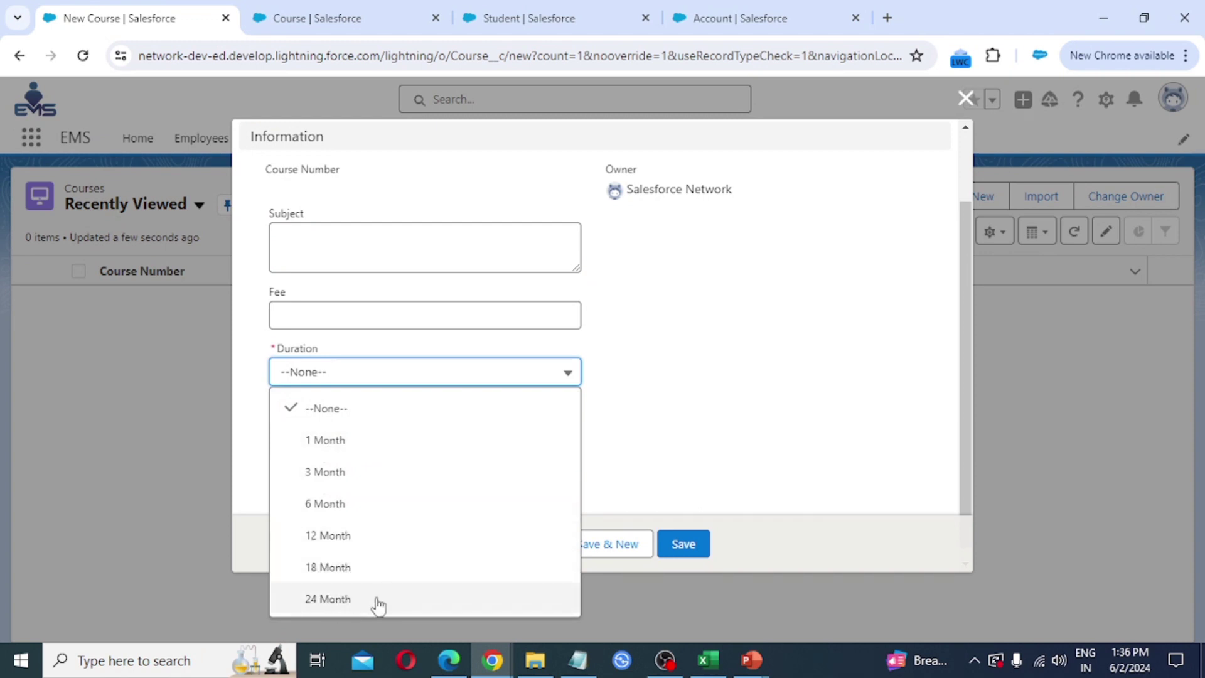
left_click(660, 416)
scroll(318, 440, "down", 1)
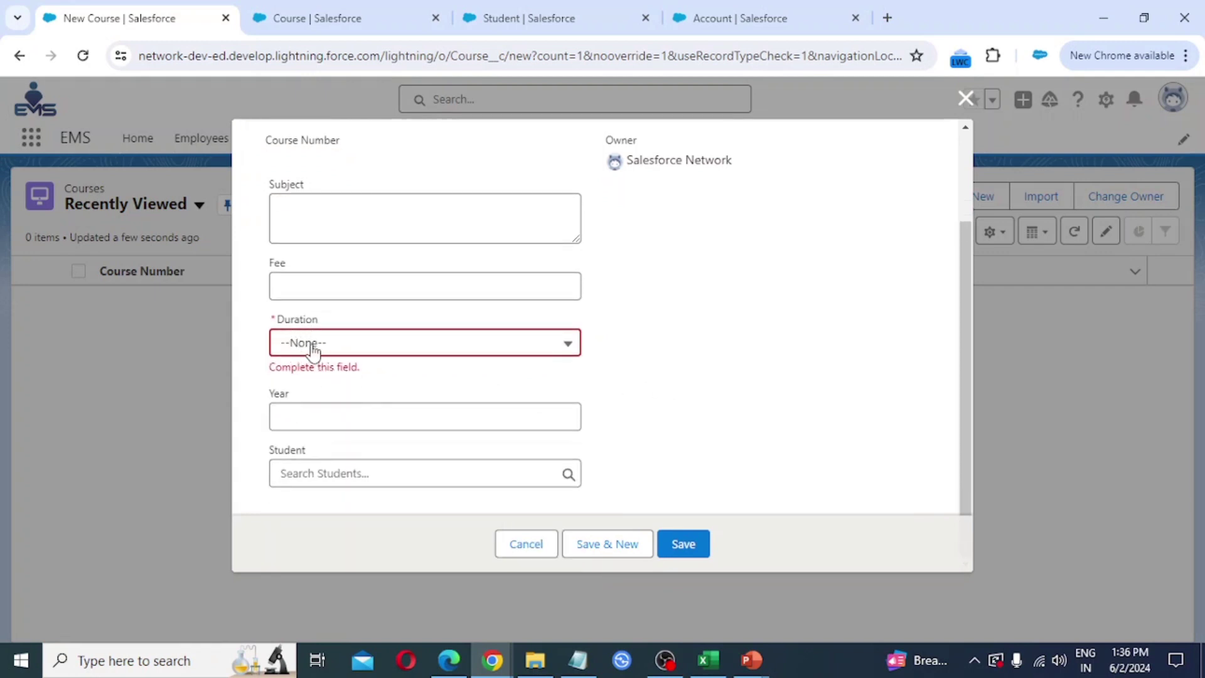
left_click(297, 412)
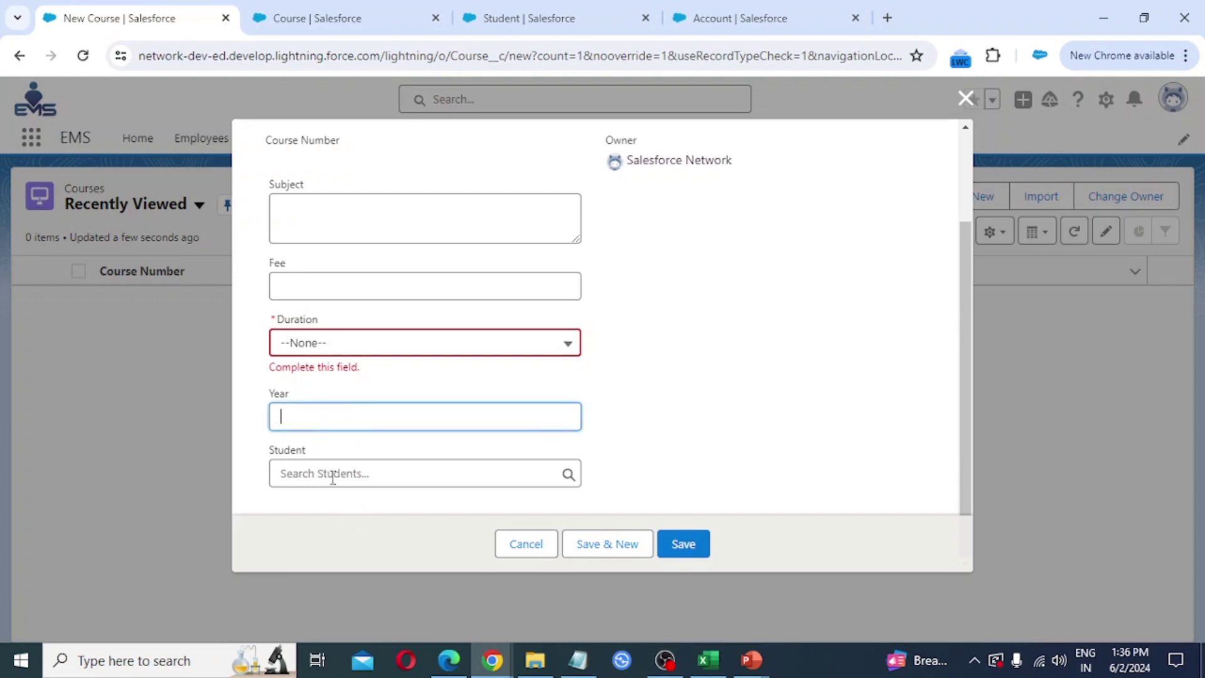
left_click(659, 417)
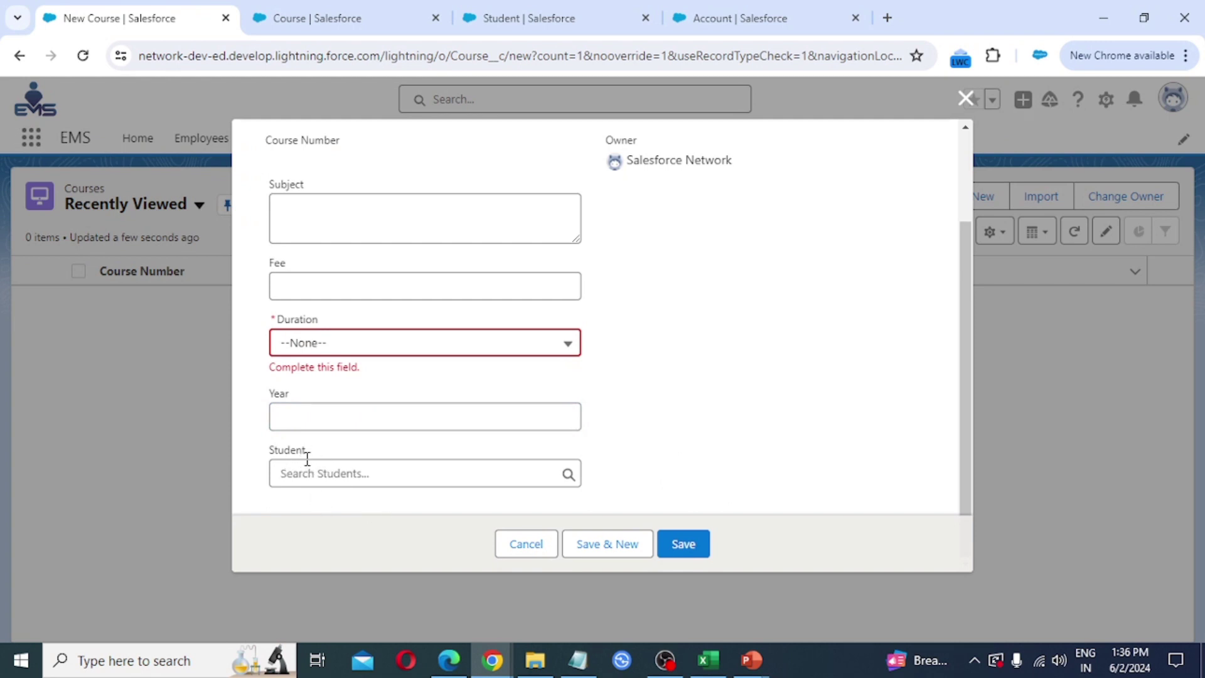
scroll(359, 479, "up", 3)
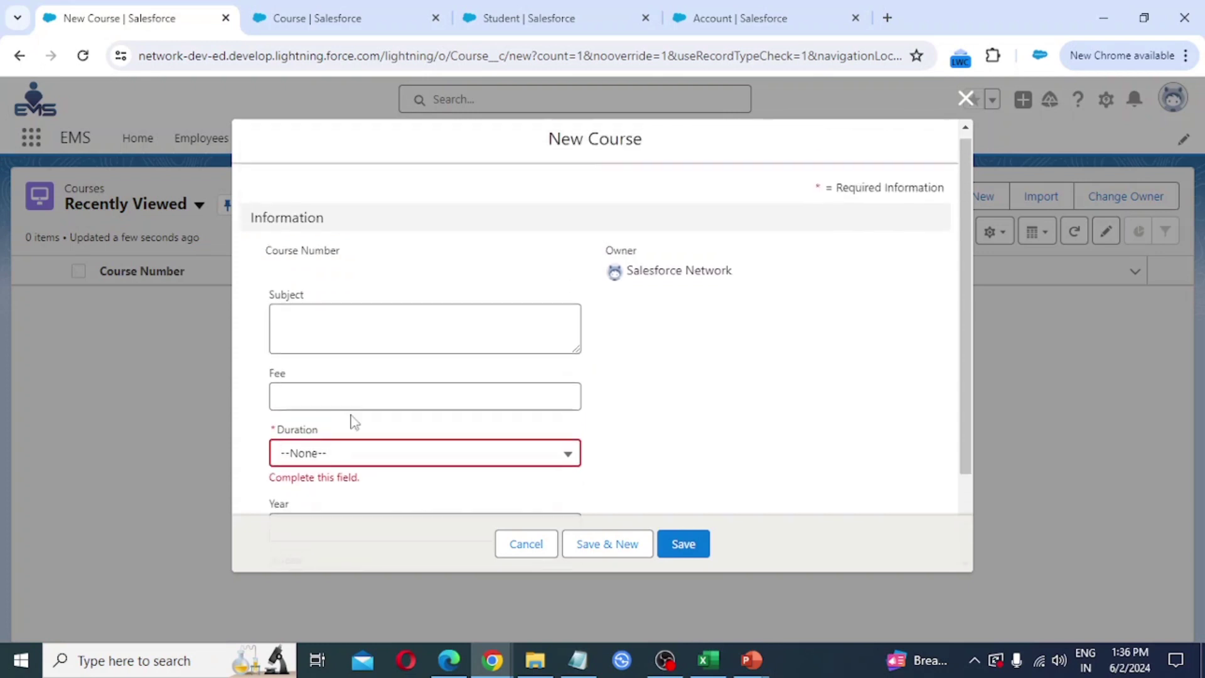
scroll(281, 483, "down", 3)
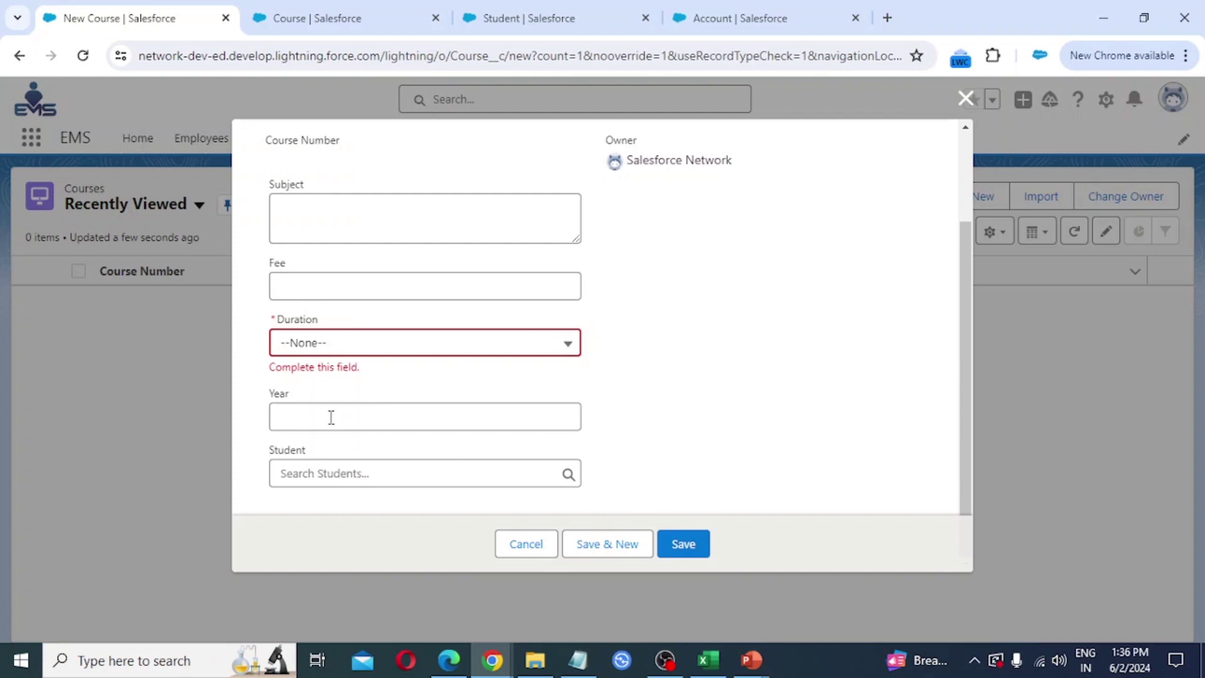
scroll(341, 352, "up", 2)
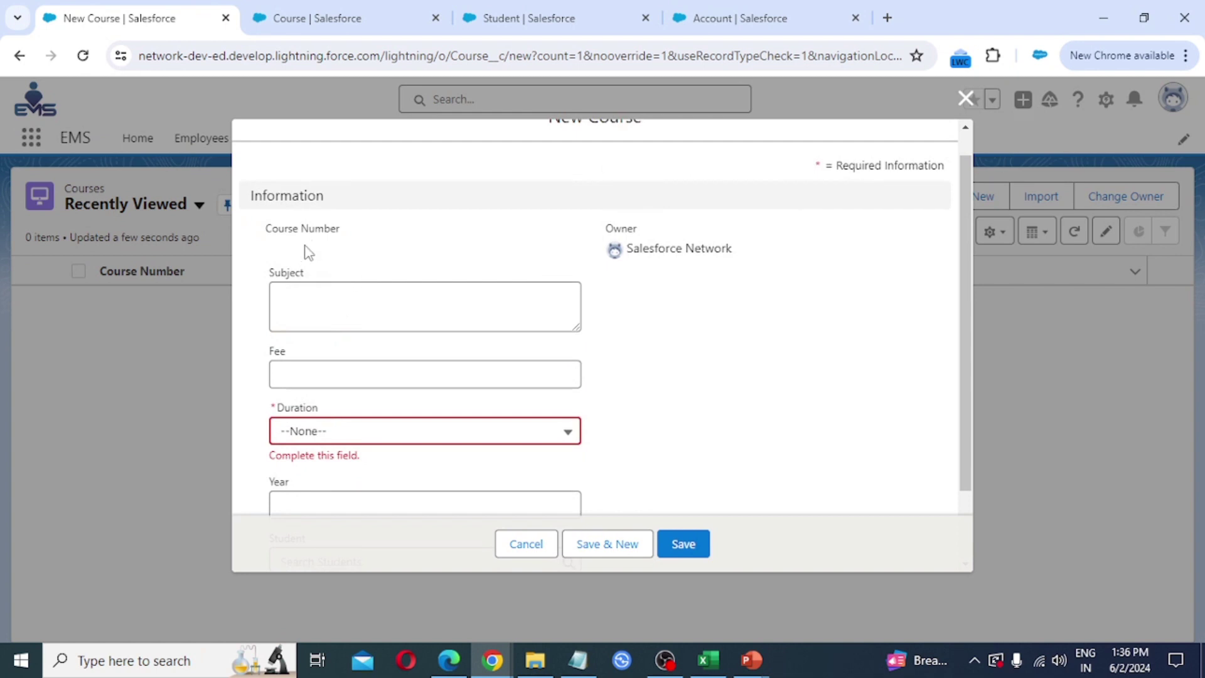
key("Escape")
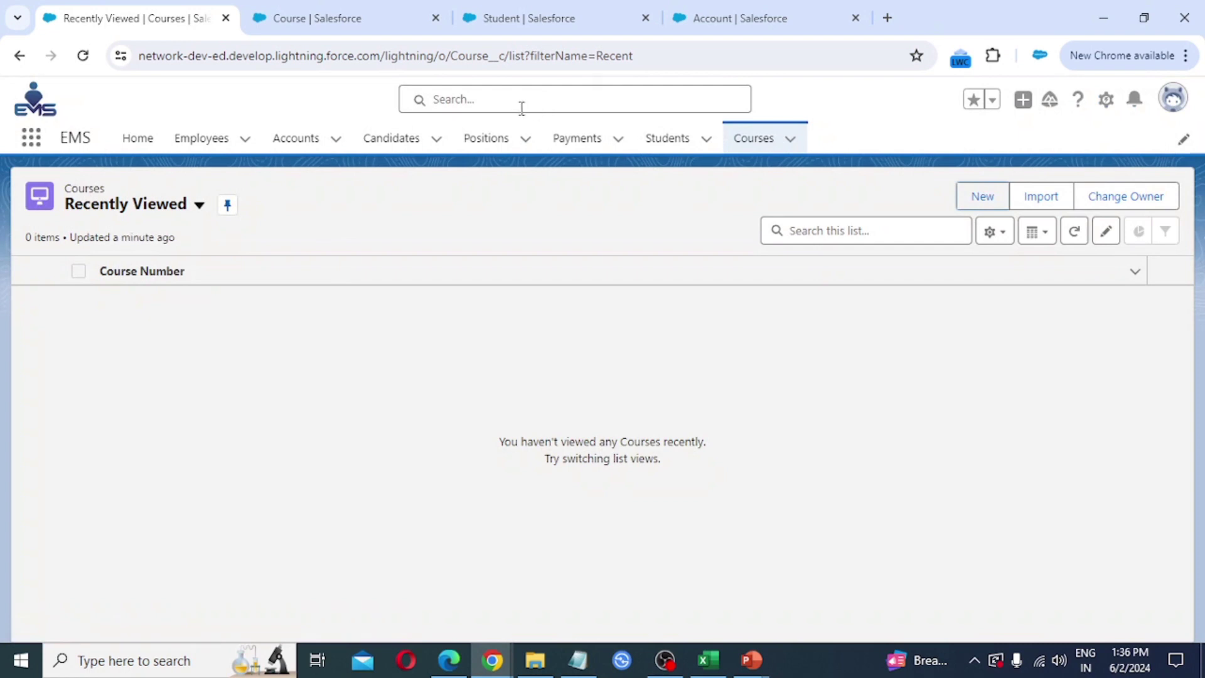
Step: Open the Course object's setup from the Courses list and display its page layouts
left_click(755, 143)
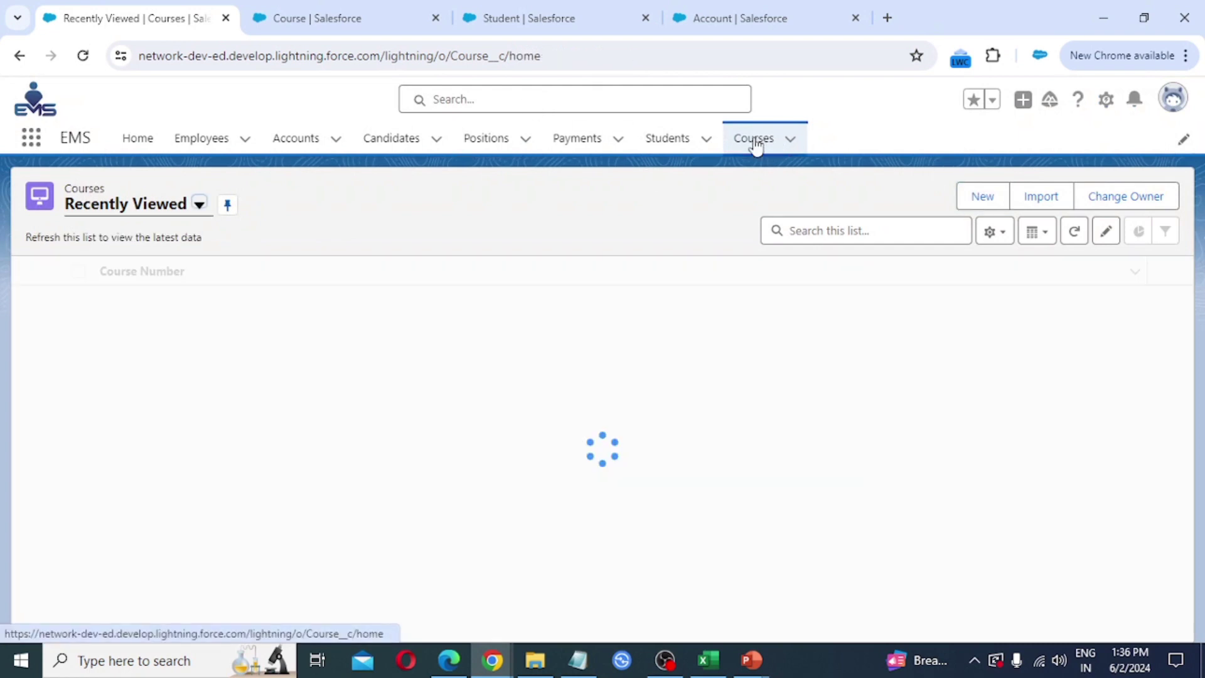
left_click(1106, 101)
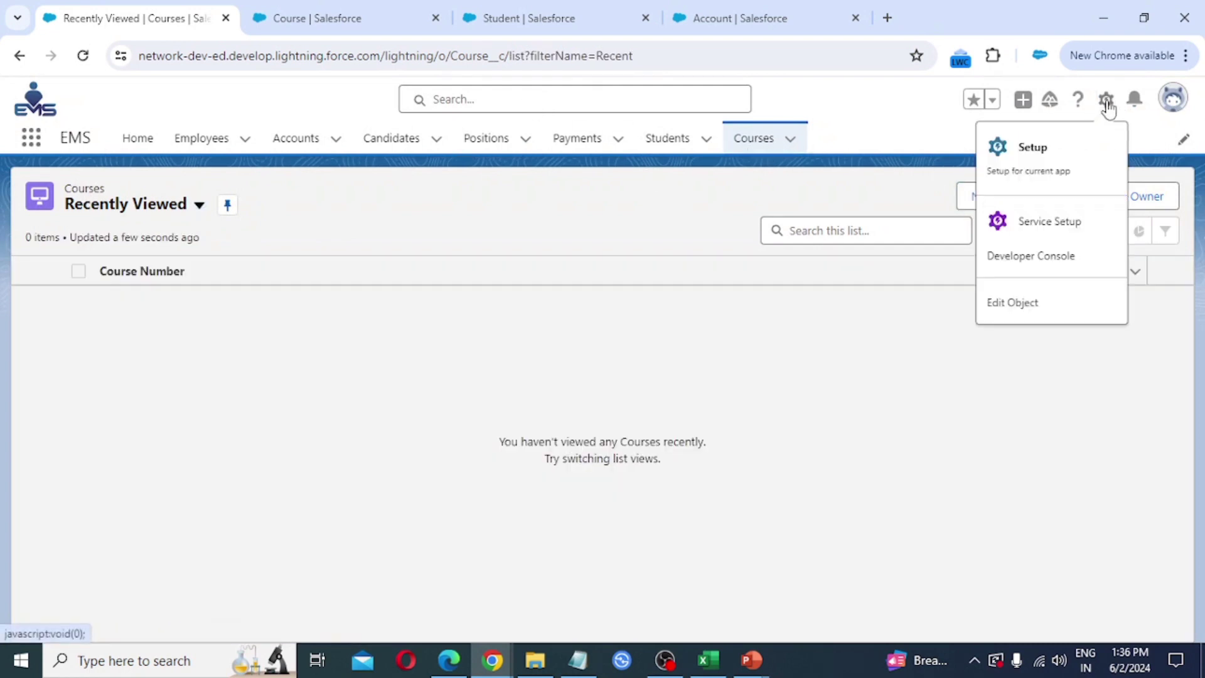
left_click(1020, 306)
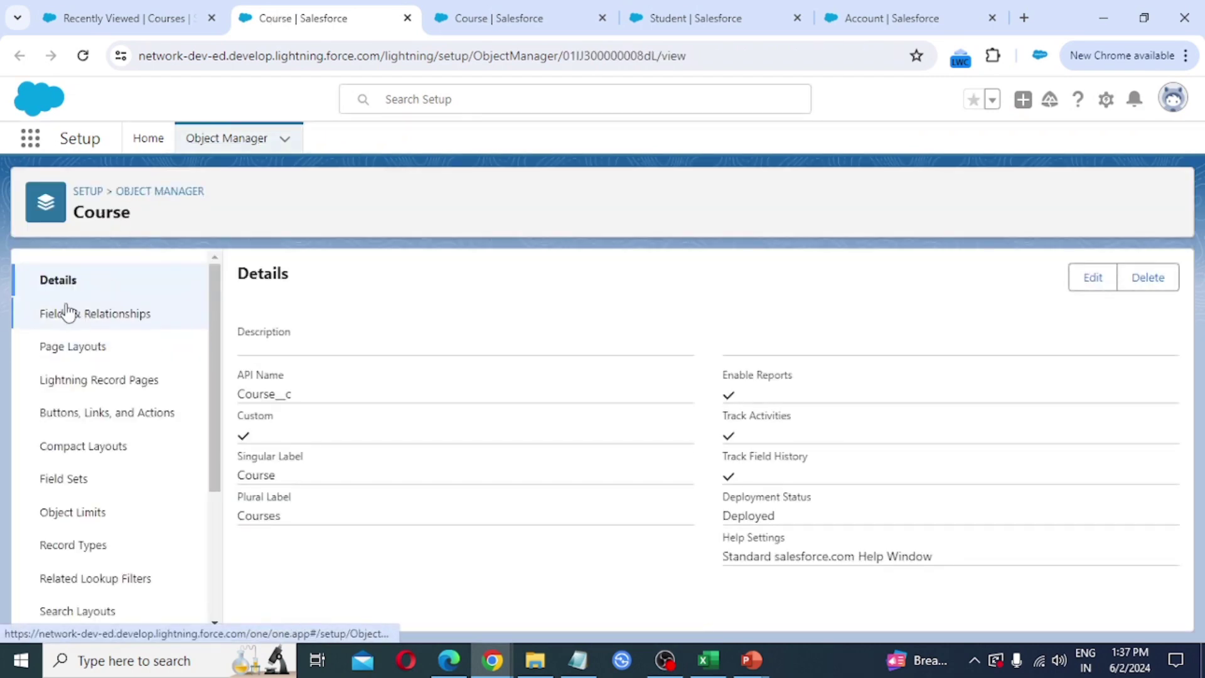
left_click(84, 352)
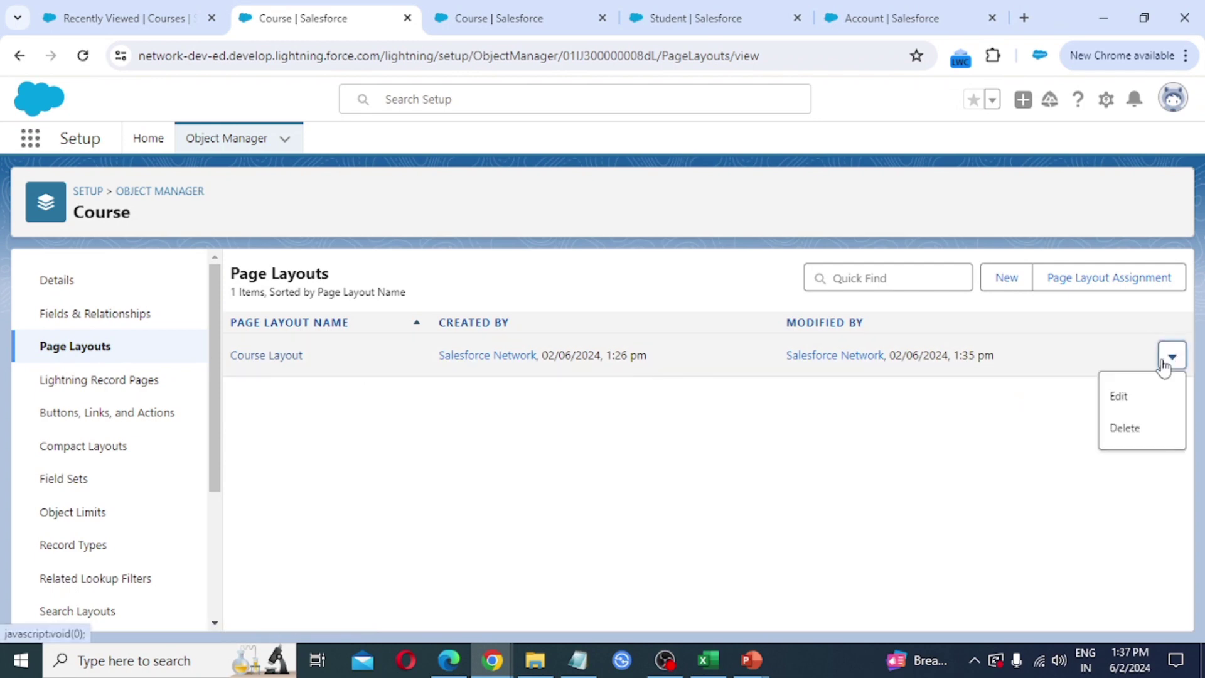
Step: Edit the Course Layout so the Student field sits directly above Subject in the Information section, and save the layout
left_click(1121, 396)
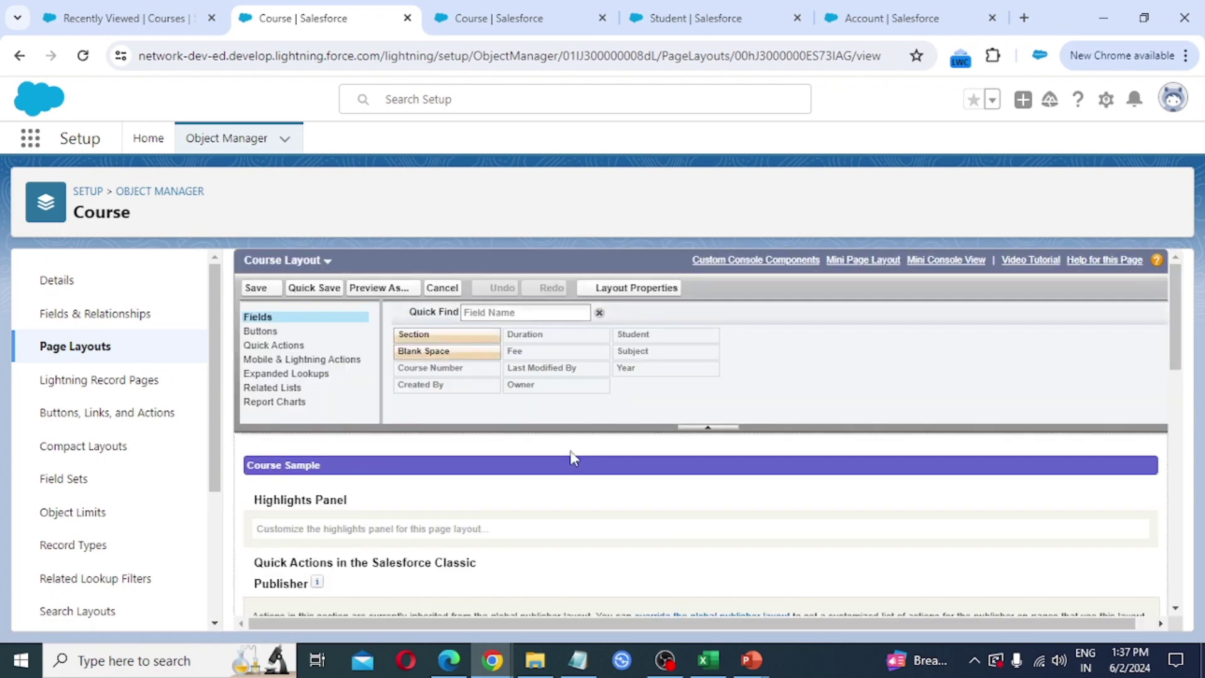
scroll(564, 451, "down", 6)
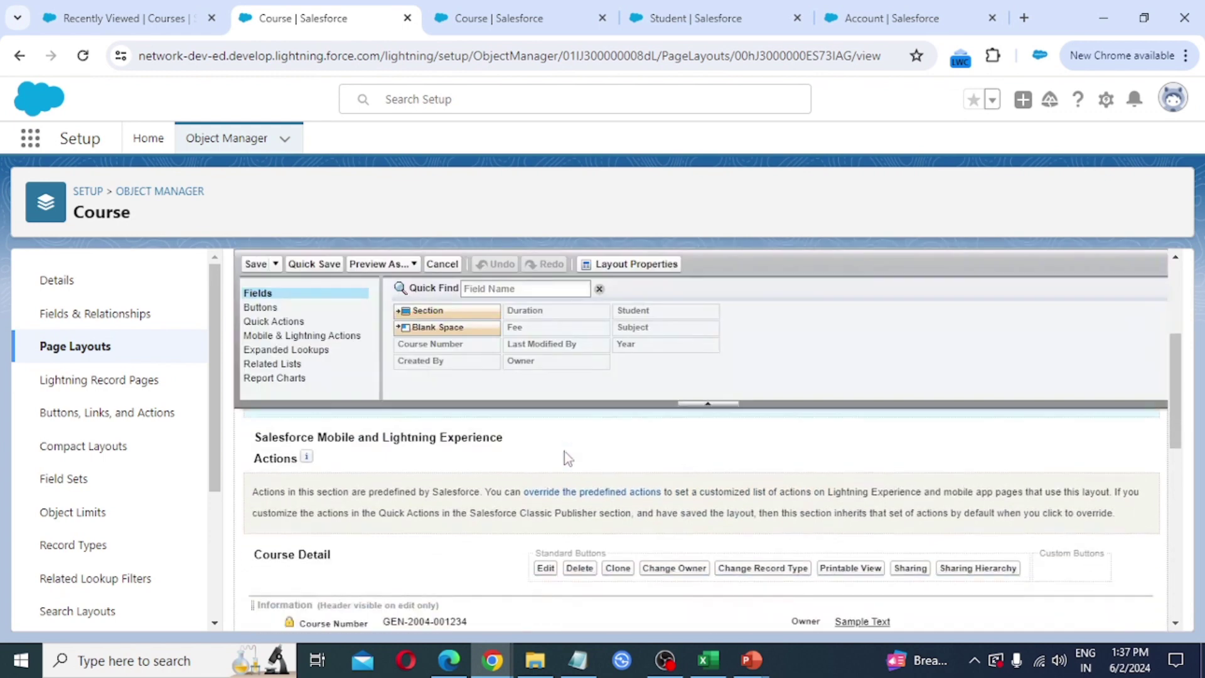
scroll(564, 450, "down", 1)
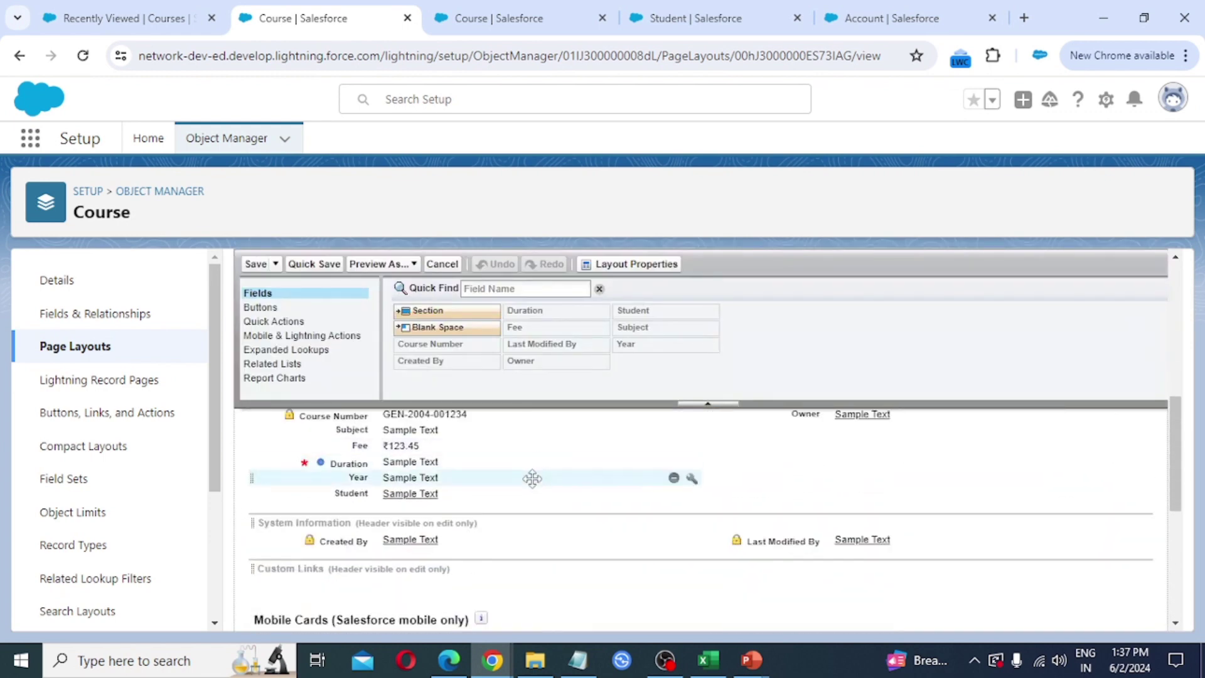
scroll(468, 519, "up", 1)
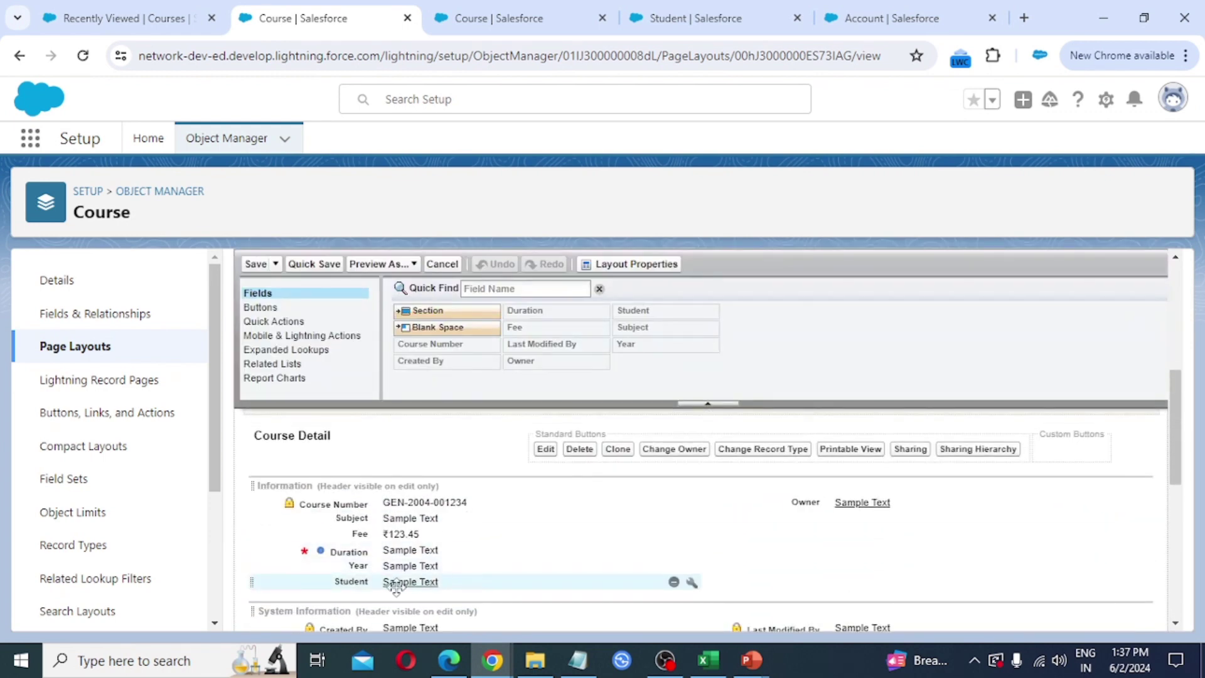
left_click_drag(390, 581, 409, 518)
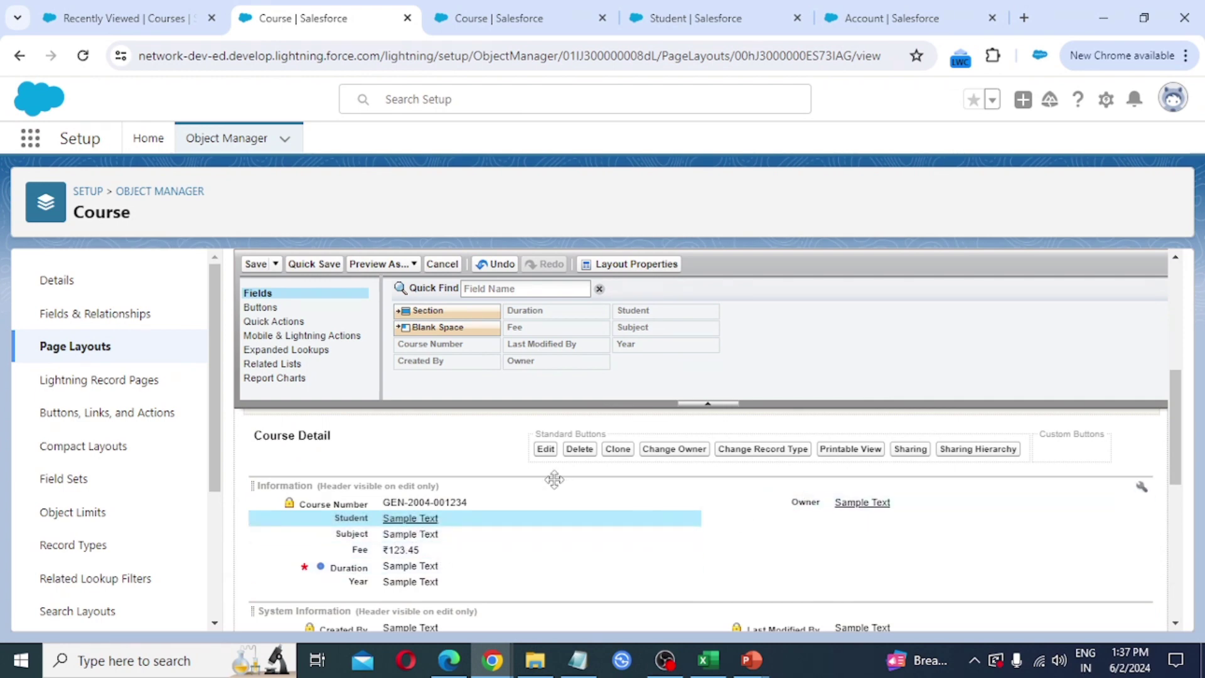
left_click(310, 265)
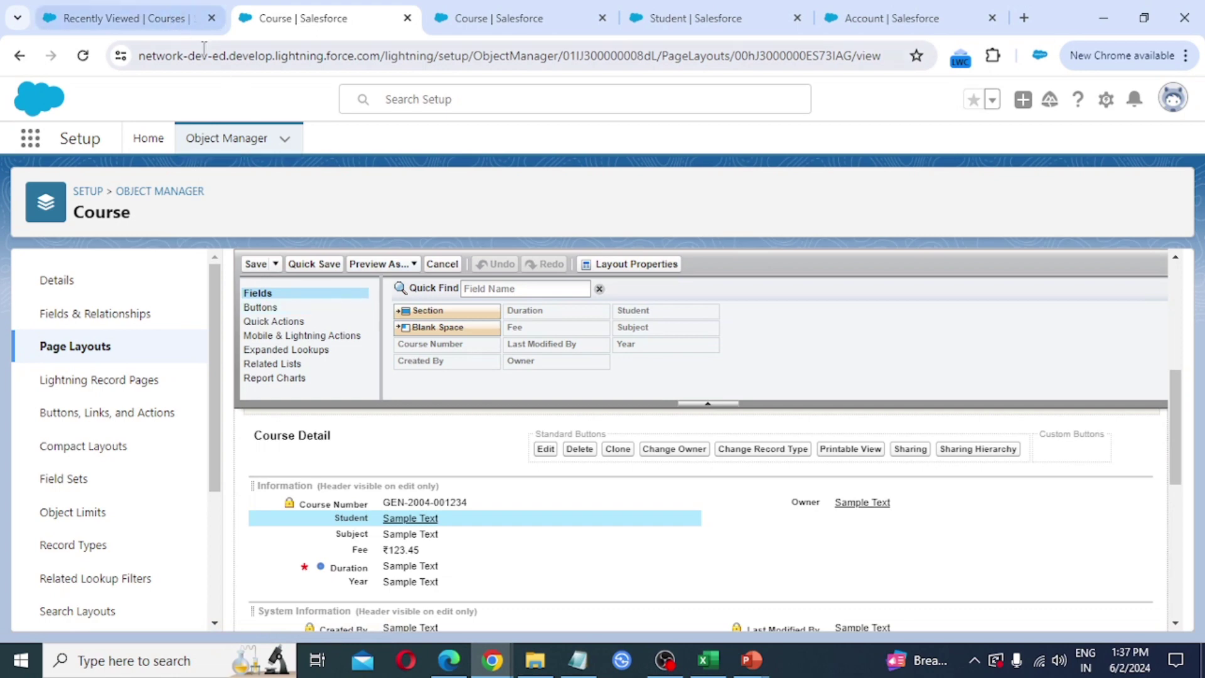
Step: Return to the EMS Courses list, reload it, examine the field order in a new Course form, and close the form without saving
left_click(117, 15)
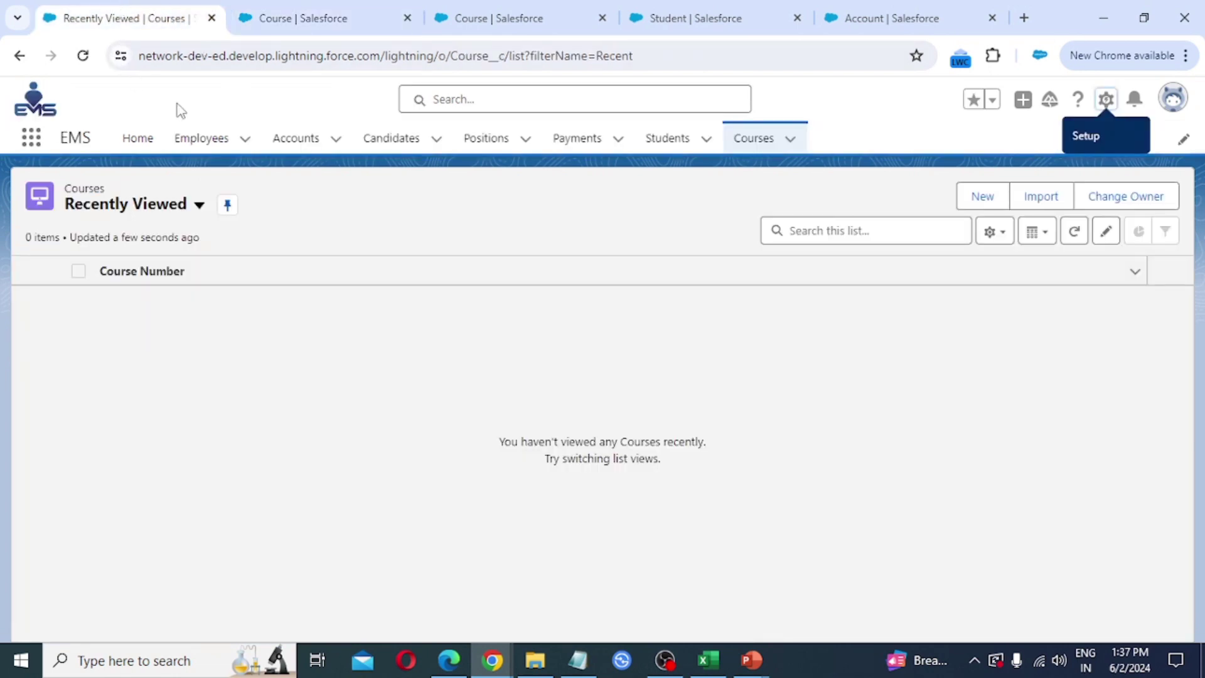
left_click(83, 57)
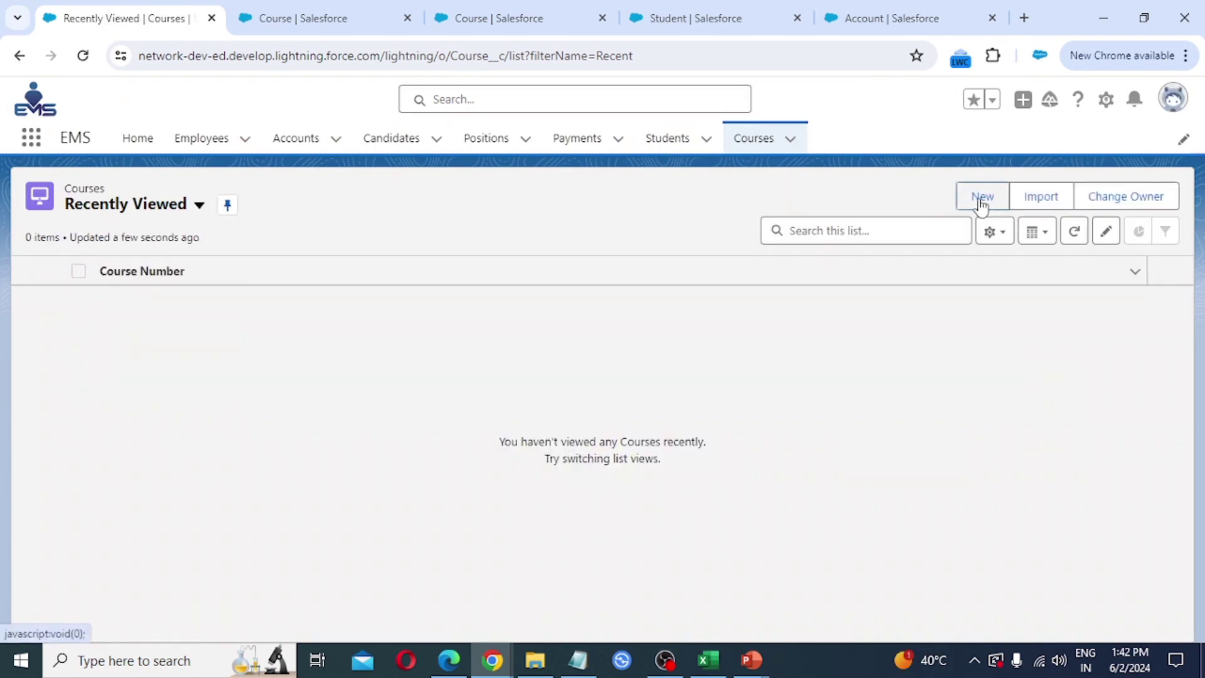
left_click(981, 197)
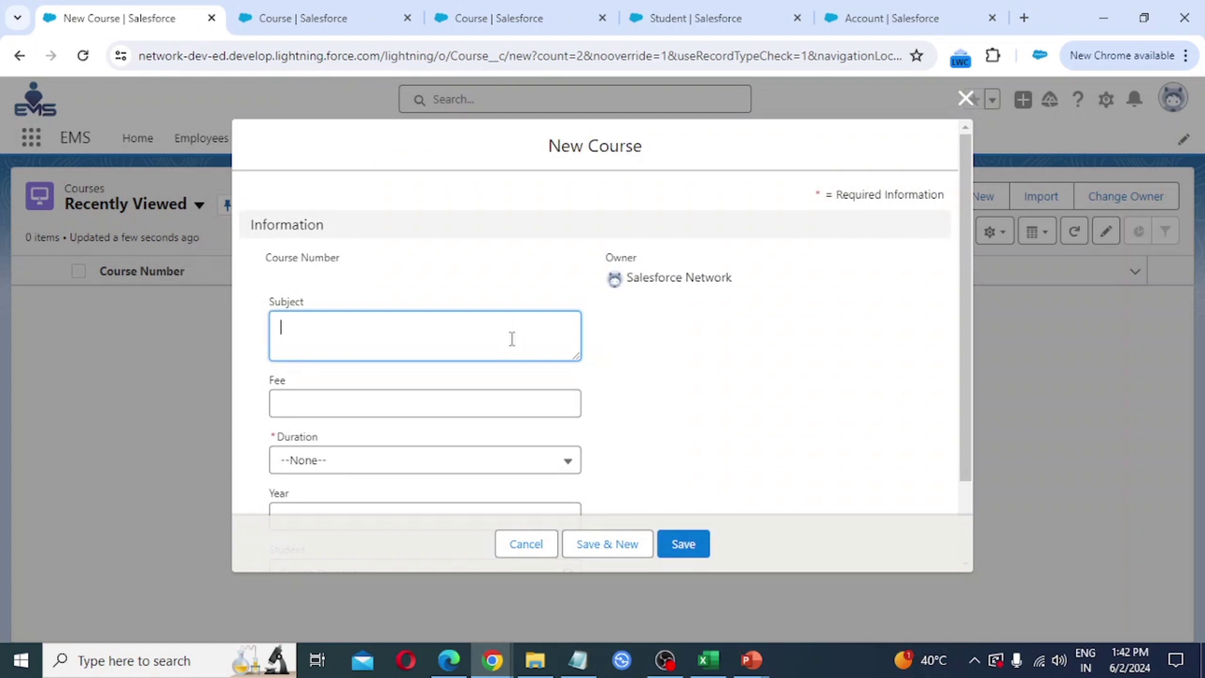
scroll(511, 336, "down", 2)
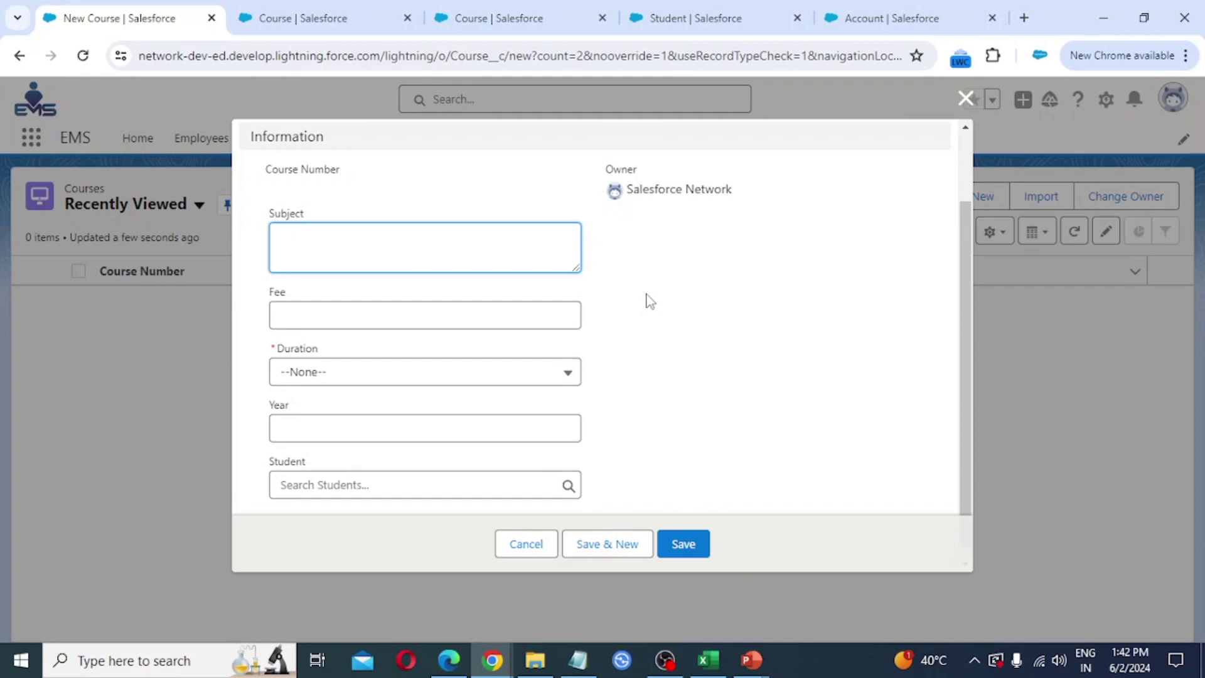
left_click(966, 99)
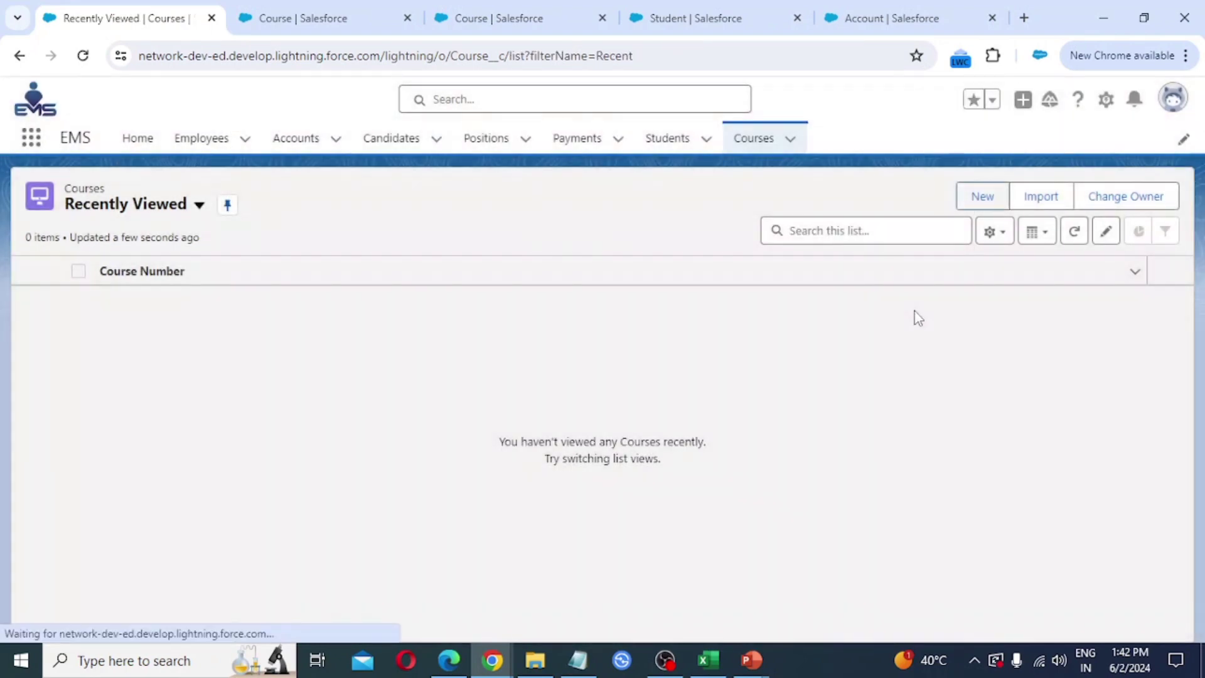
Step: Create and save a Student record with Gender Male, Religion Hindu, and the student's name, phone, email and address
left_click(662, 141)
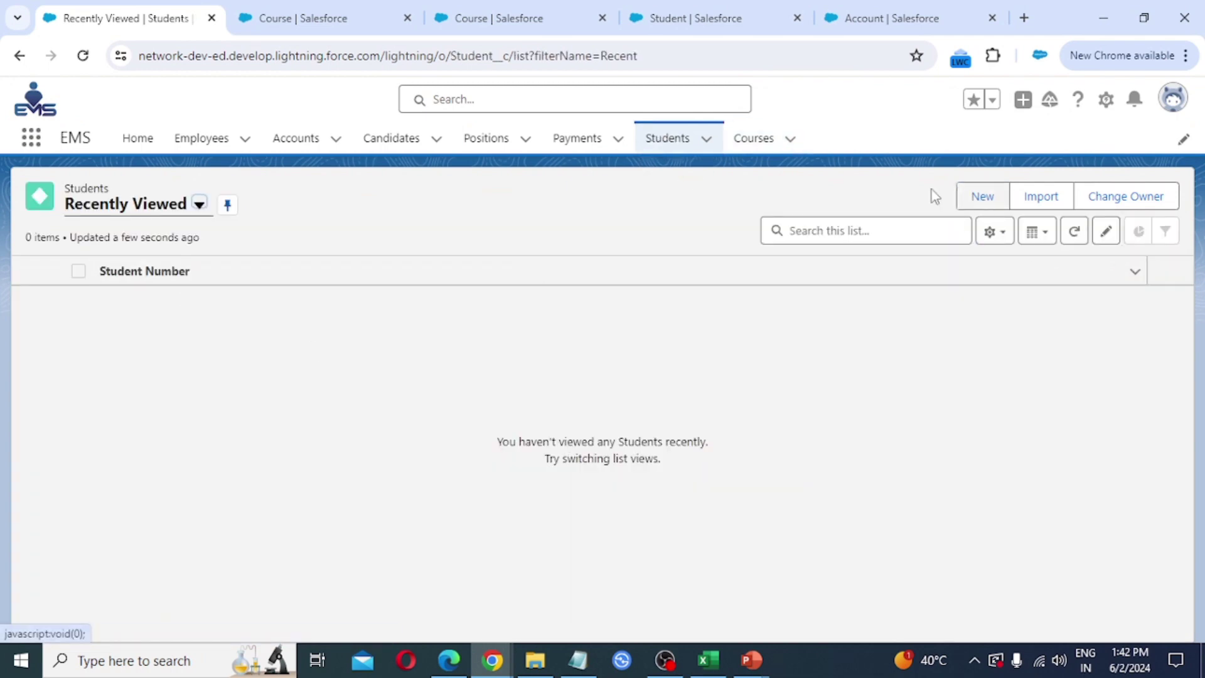
left_click(985, 197)
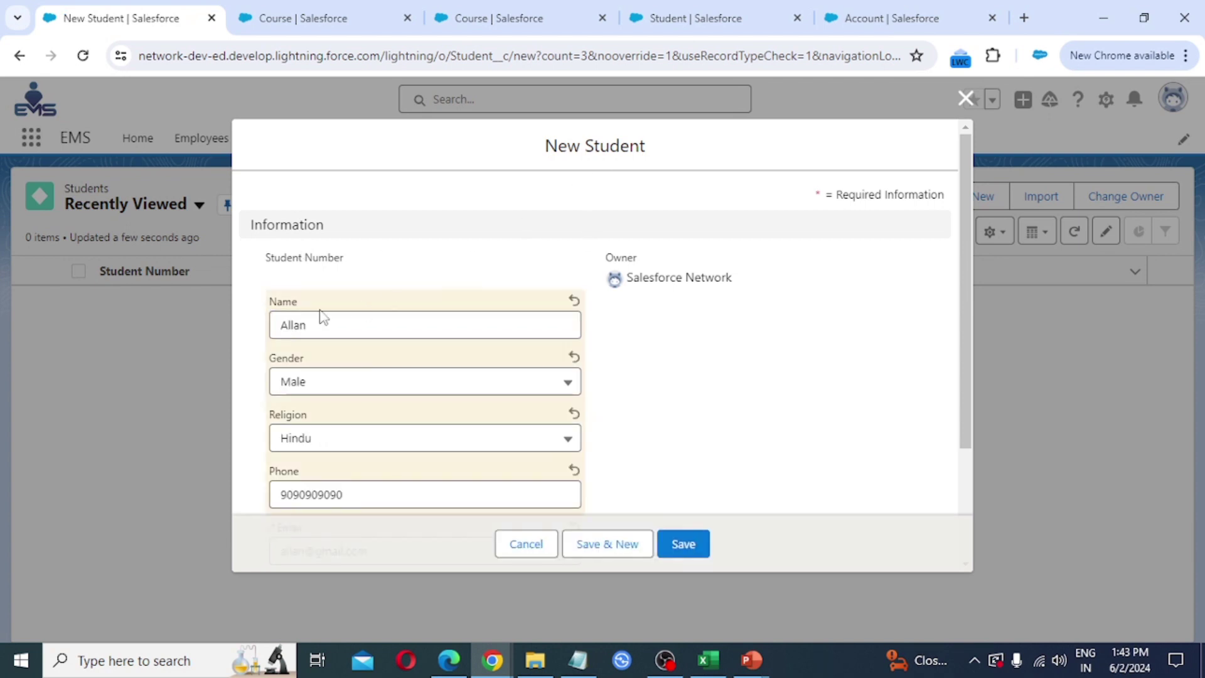
scroll(312, 301, "down", 1)
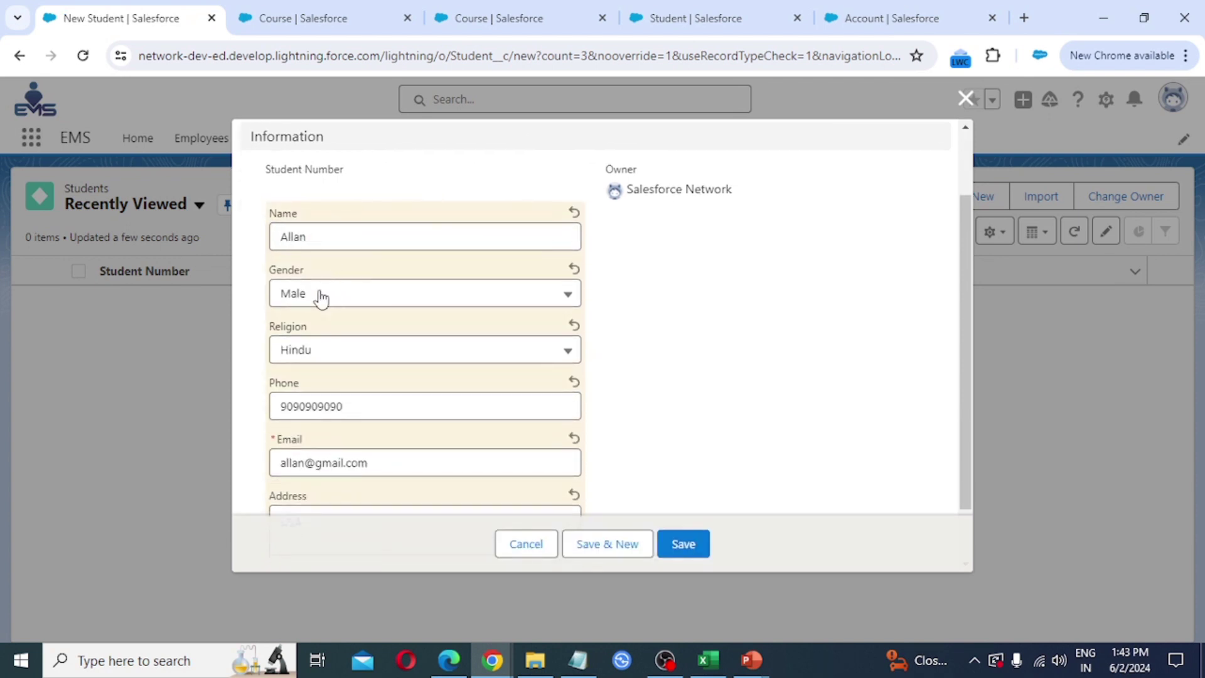
left_click(349, 295)
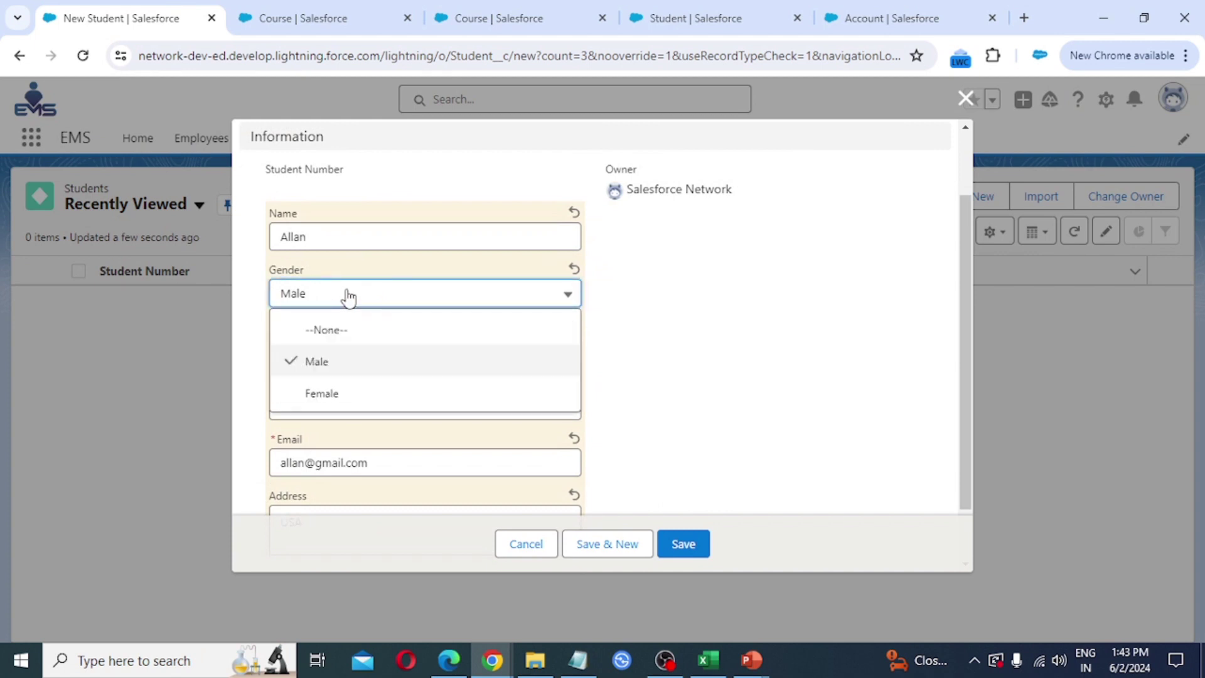
left_click(325, 364)
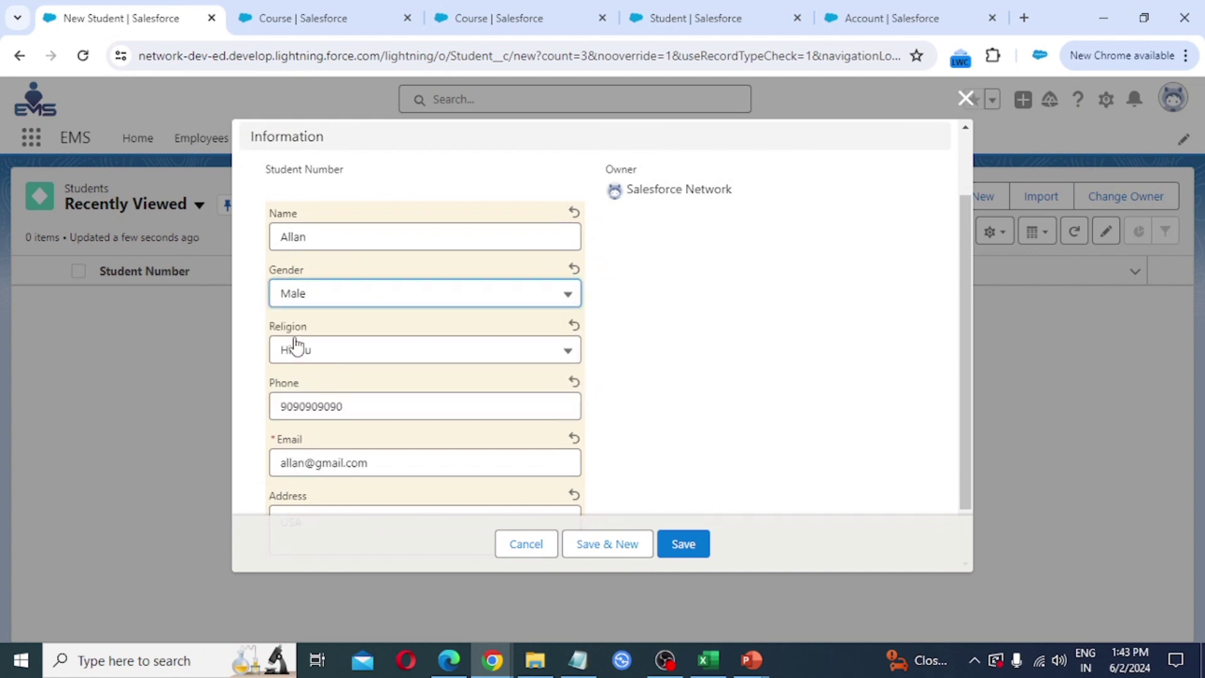
left_click(342, 353)
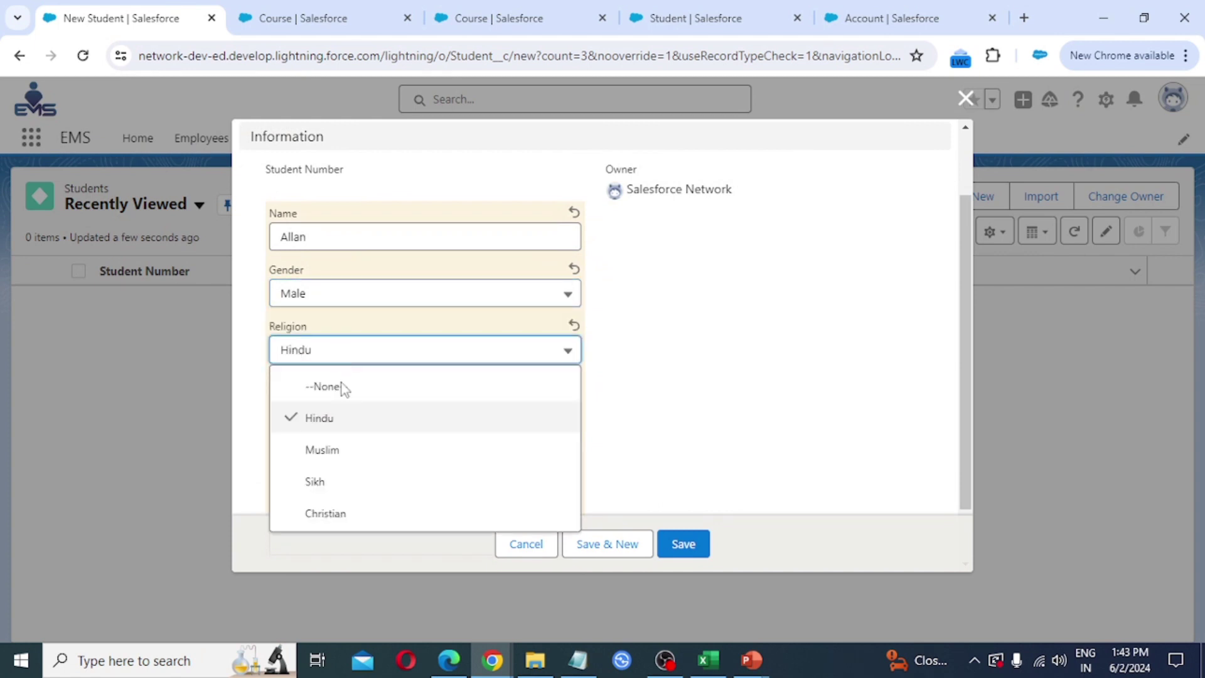
left_click(352, 422)
scroll(333, 380, "down", 1)
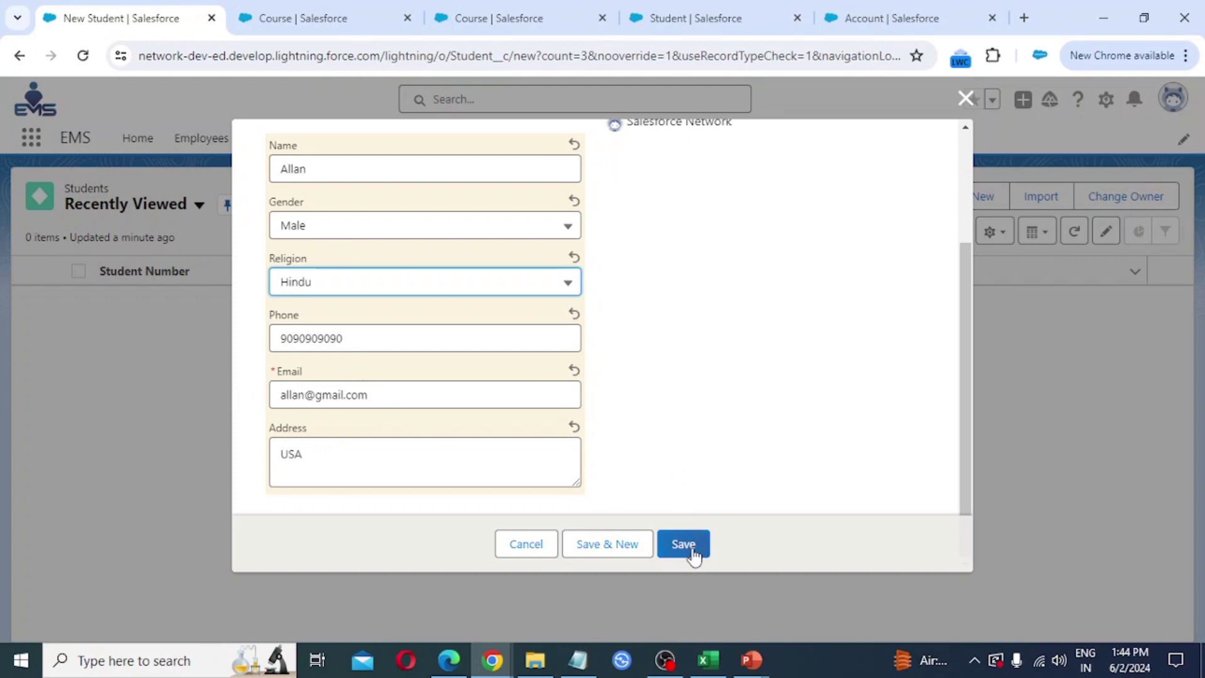
scroll(526, 471, "up", 2)
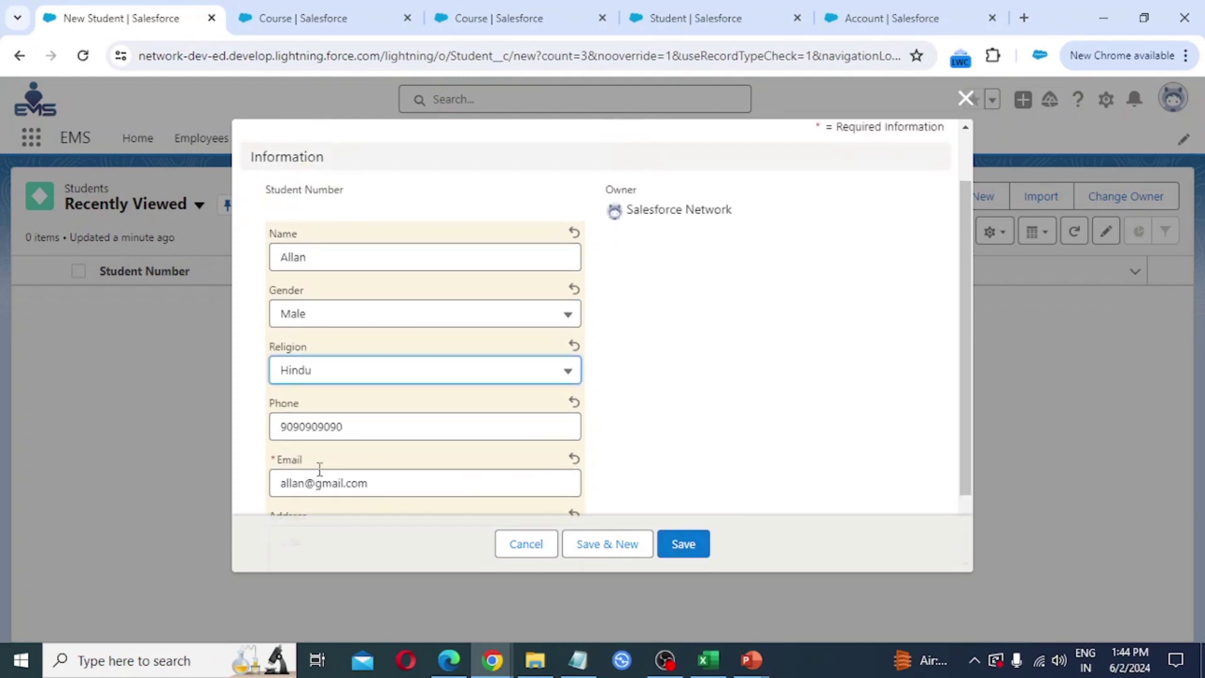
left_click(687, 544)
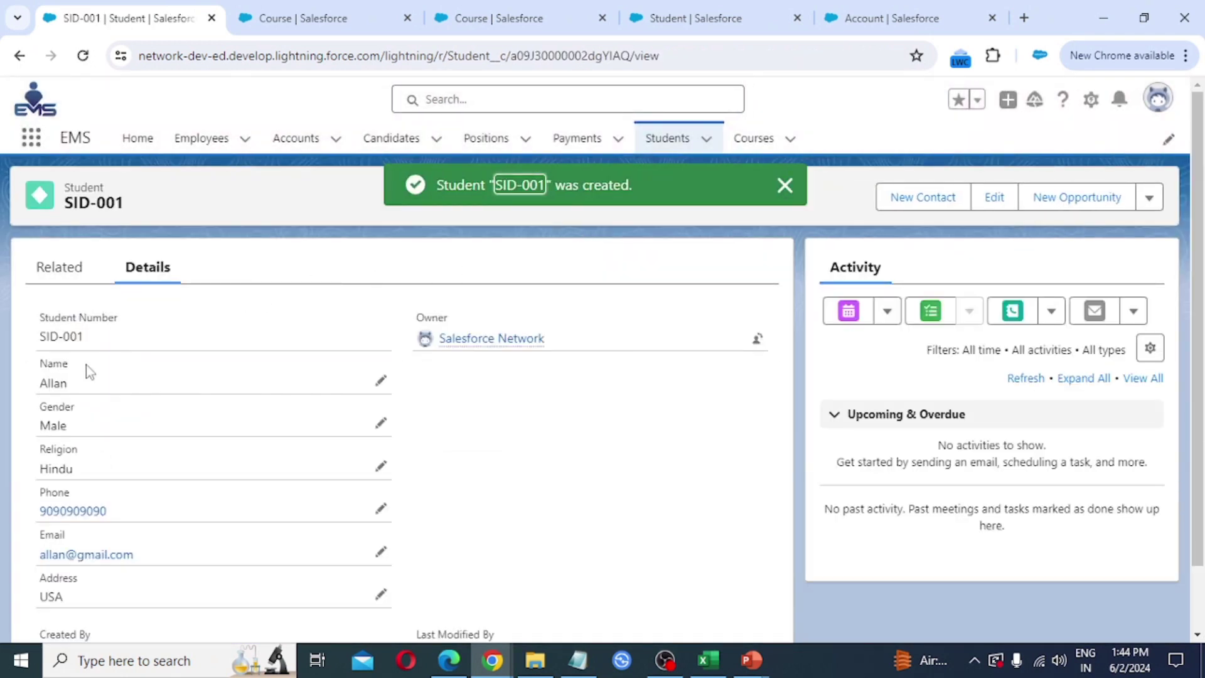
Step: Examine the new Student record's details, including its field values, owner, and created-by and last-modified-by information
scroll(194, 359, "down", 1)
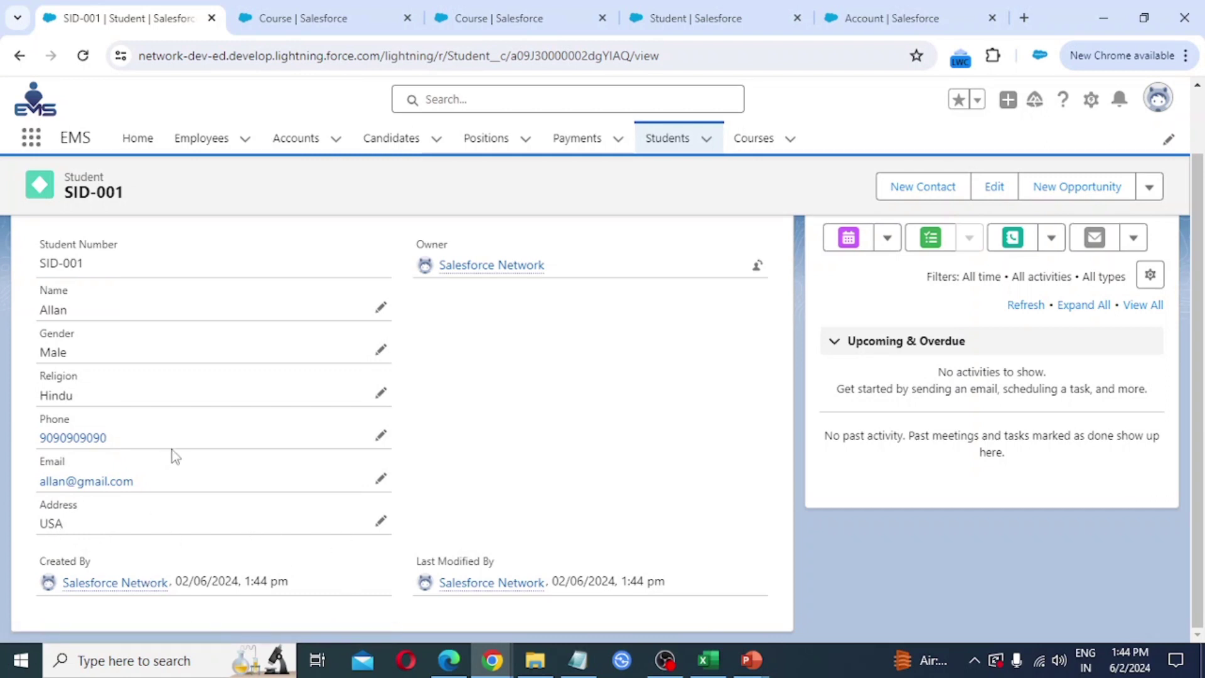
mouse_move(437, 261)
mouse_move(532, 589)
mouse_move(460, 595)
scroll(597, 393, "up", 2)
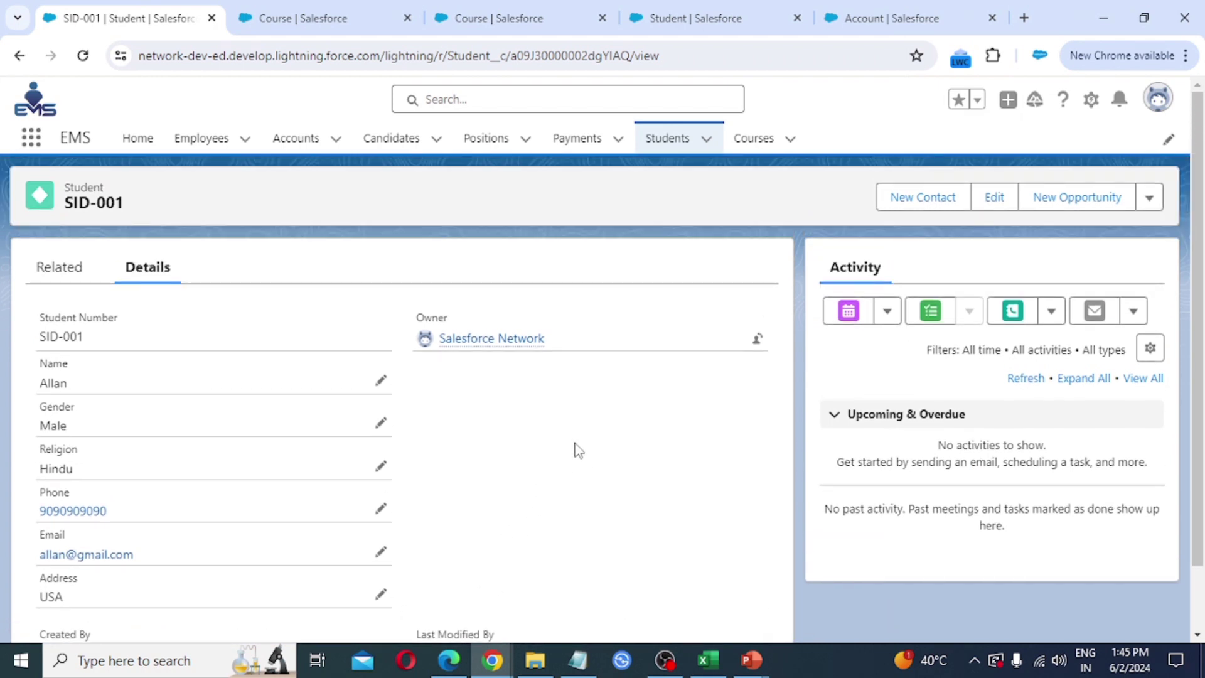
scroll(578, 451, "down", 1)
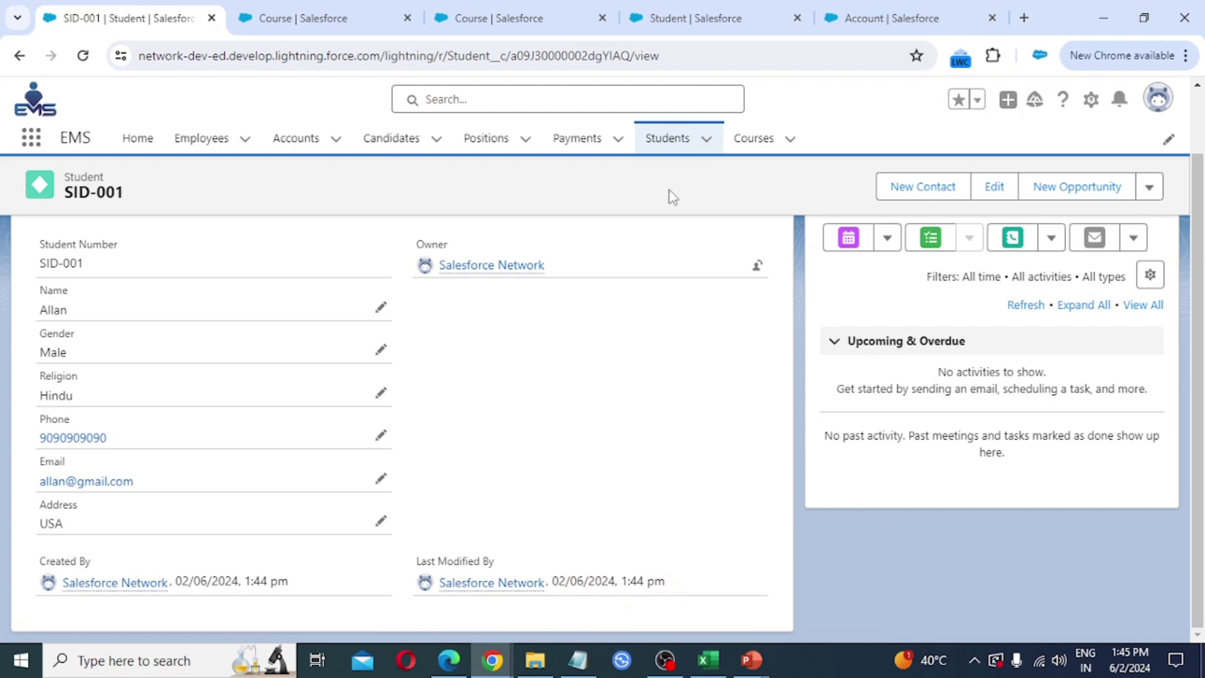
Step: Create and save a Course record with Subject "English, Hindi, Math, Science", Fee ₹2,500.00, Duration 12 Month, Year 2024 and Student SID-001
left_click(757, 141)
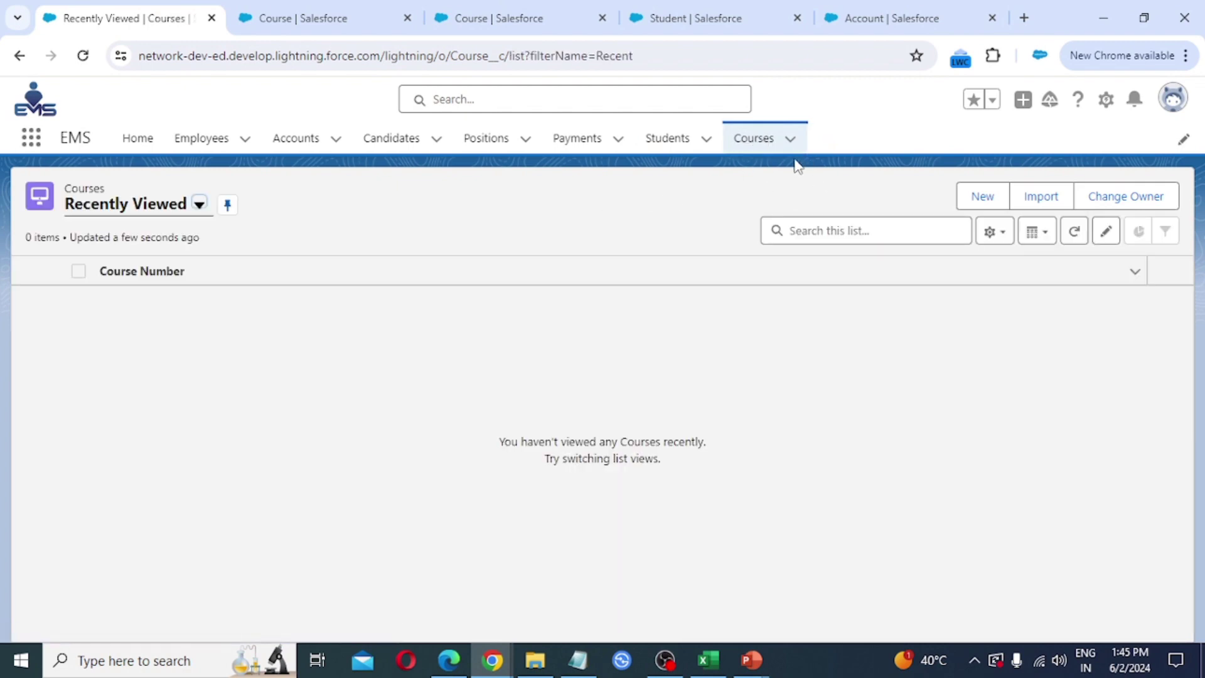
left_click(983, 198)
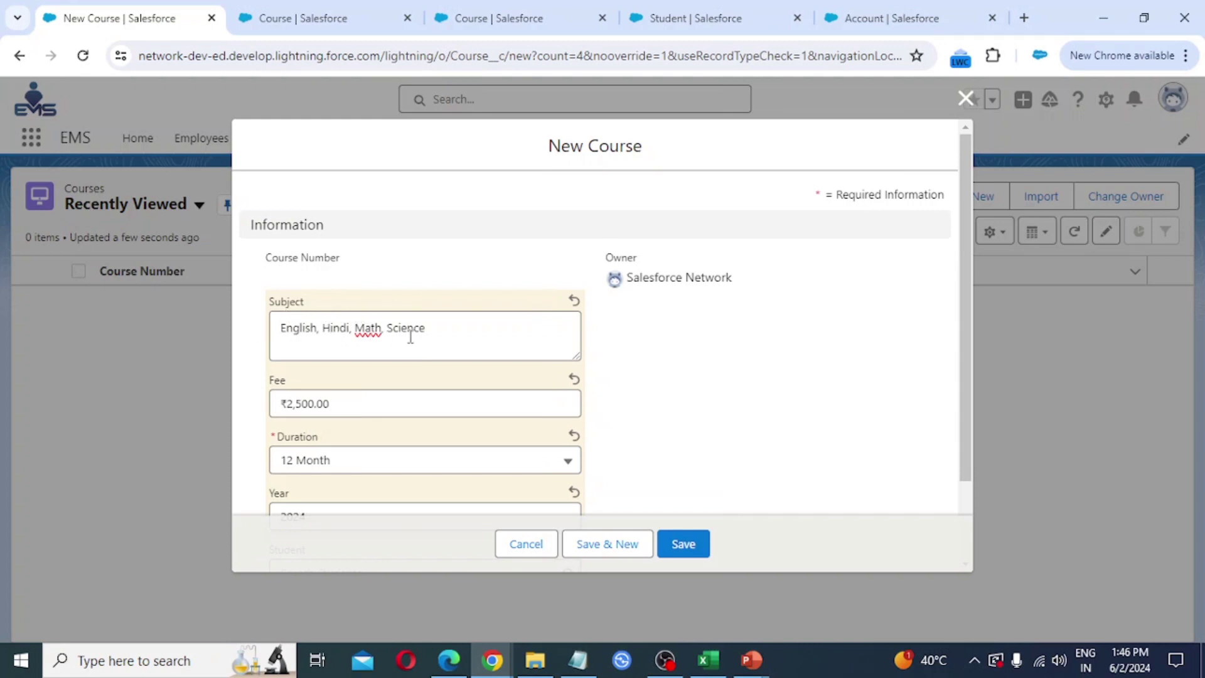
scroll(367, 405, "down", 2)
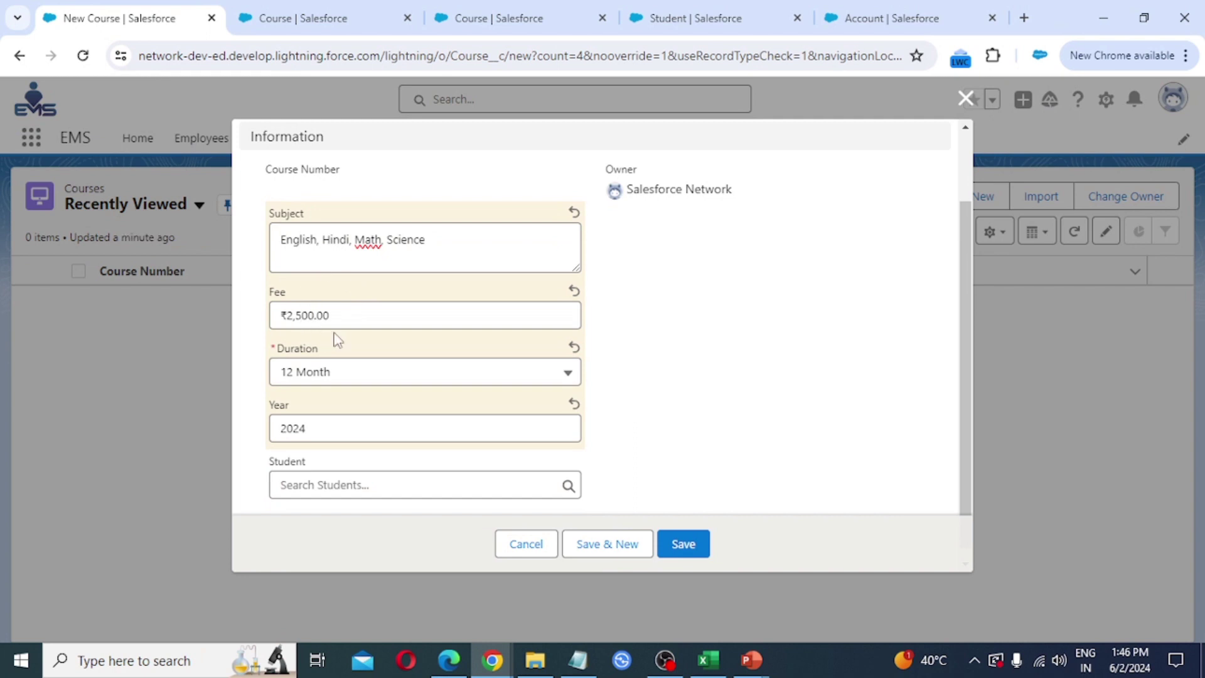
scroll(444, 361, "down", 1)
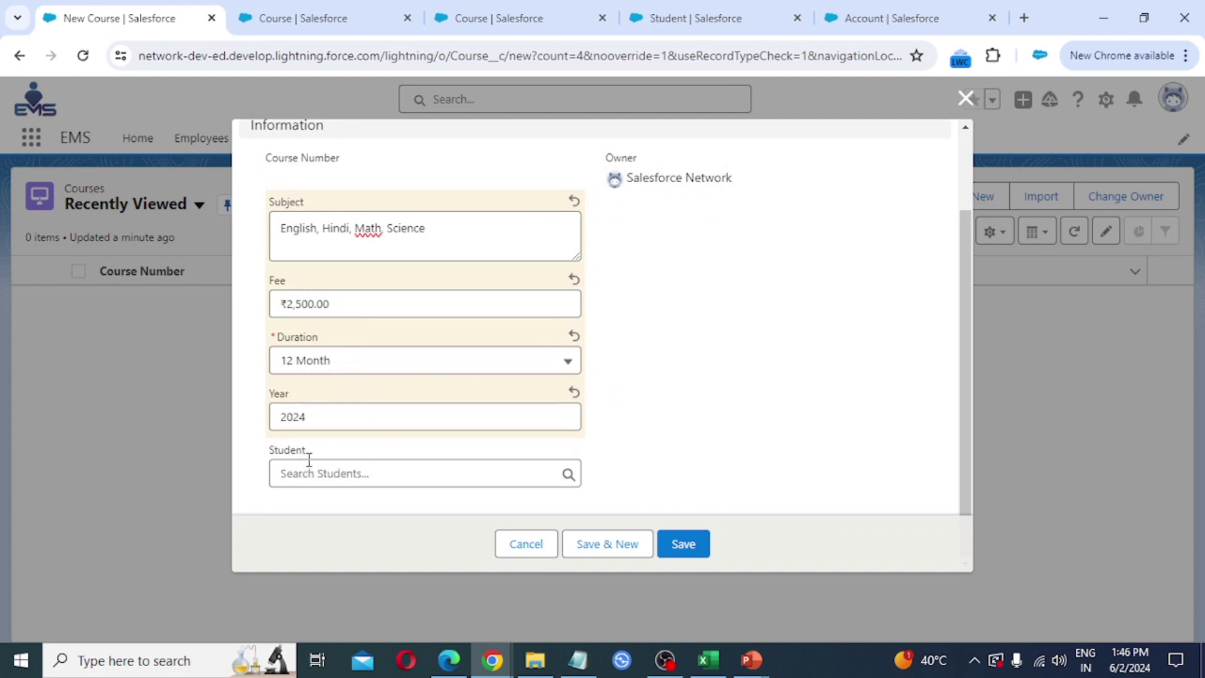
left_click(347, 474)
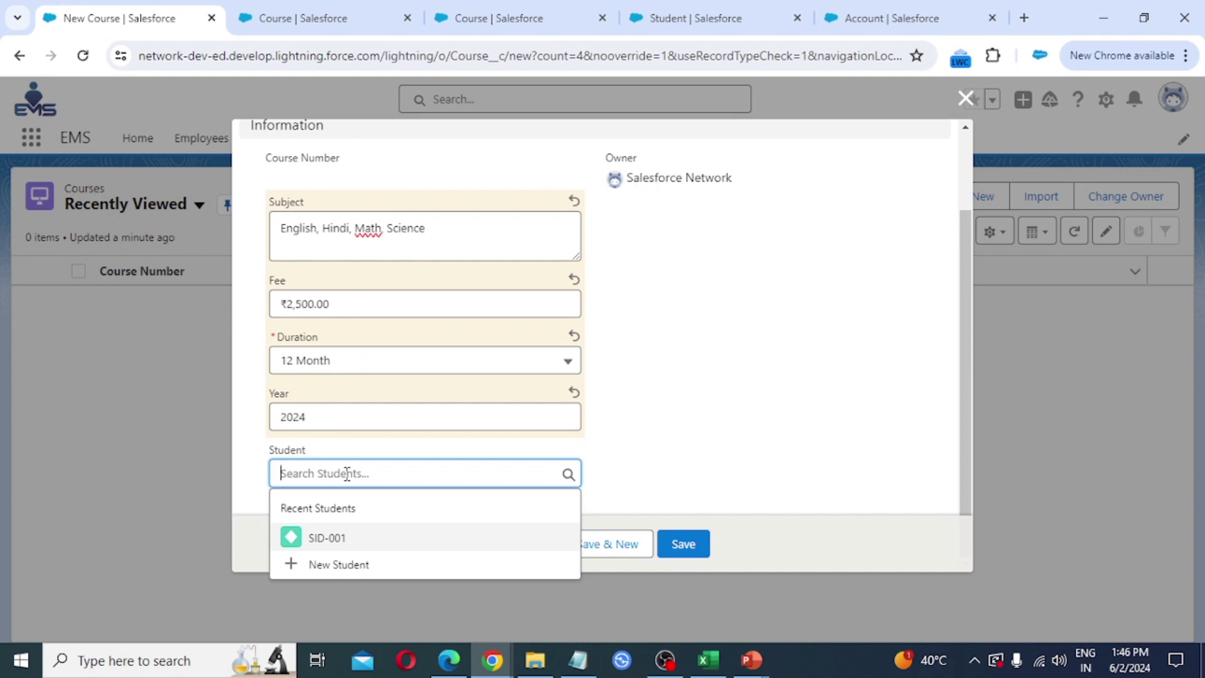
left_click(338, 540)
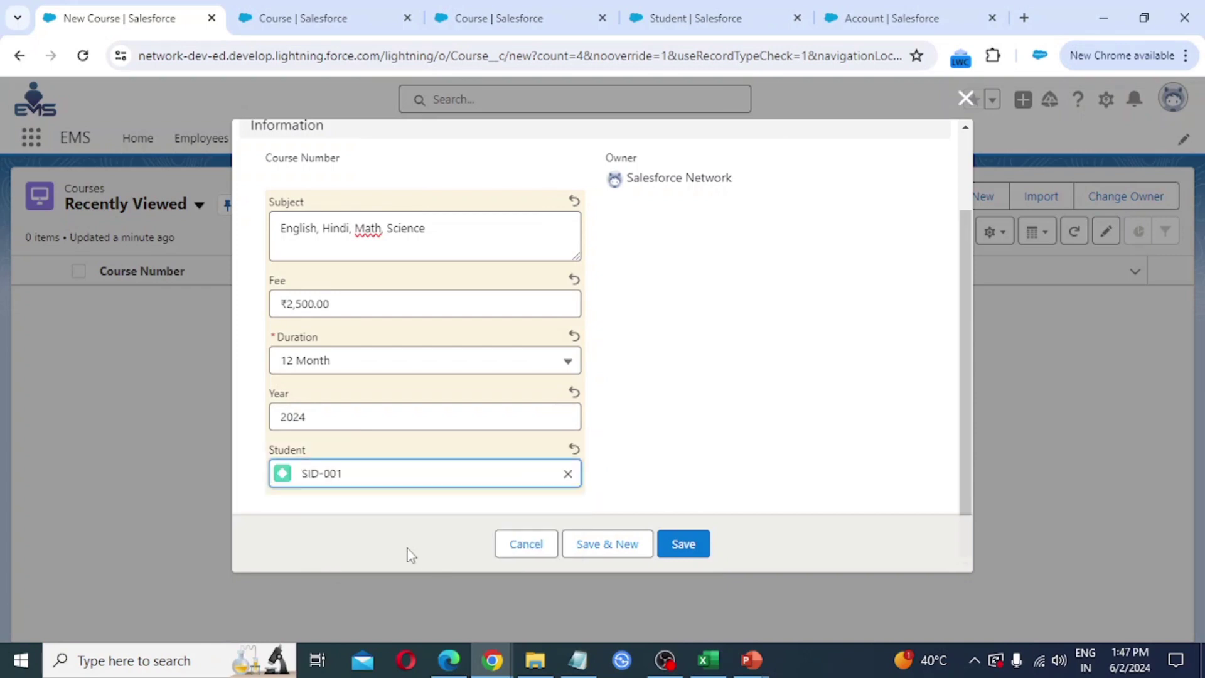
left_click(690, 543)
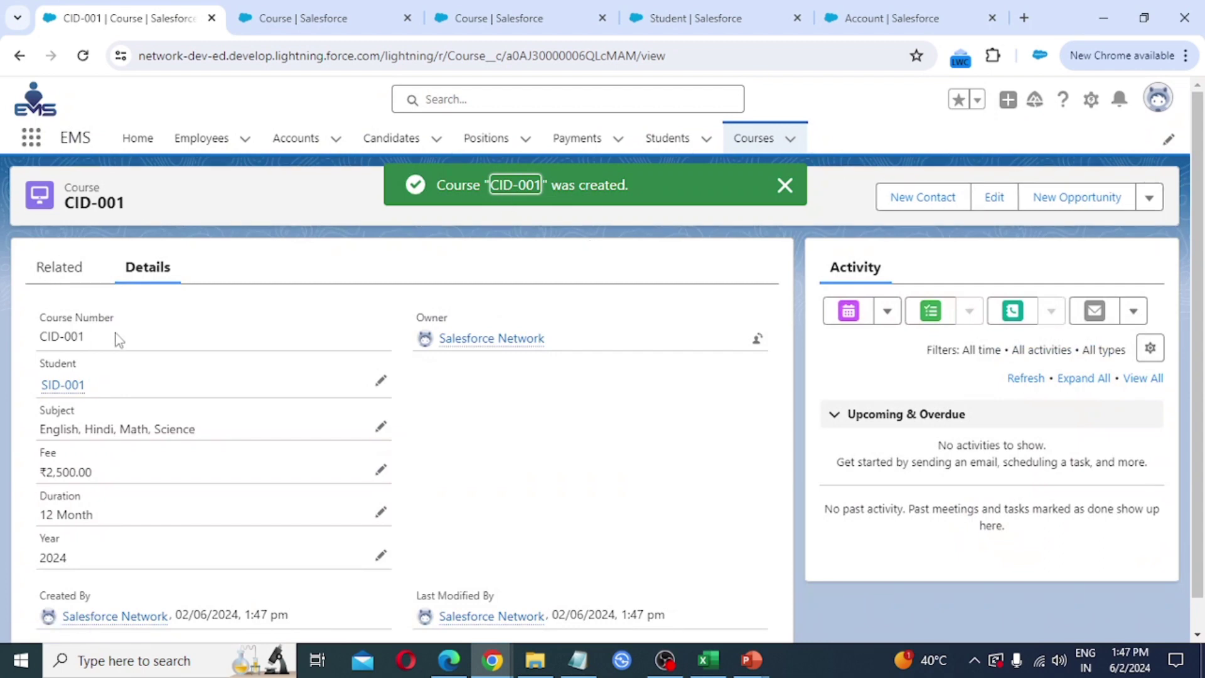
Step: Review the new Course record's details and its Student lookup link, and delete the Course record
scroll(117, 339, "down", 1)
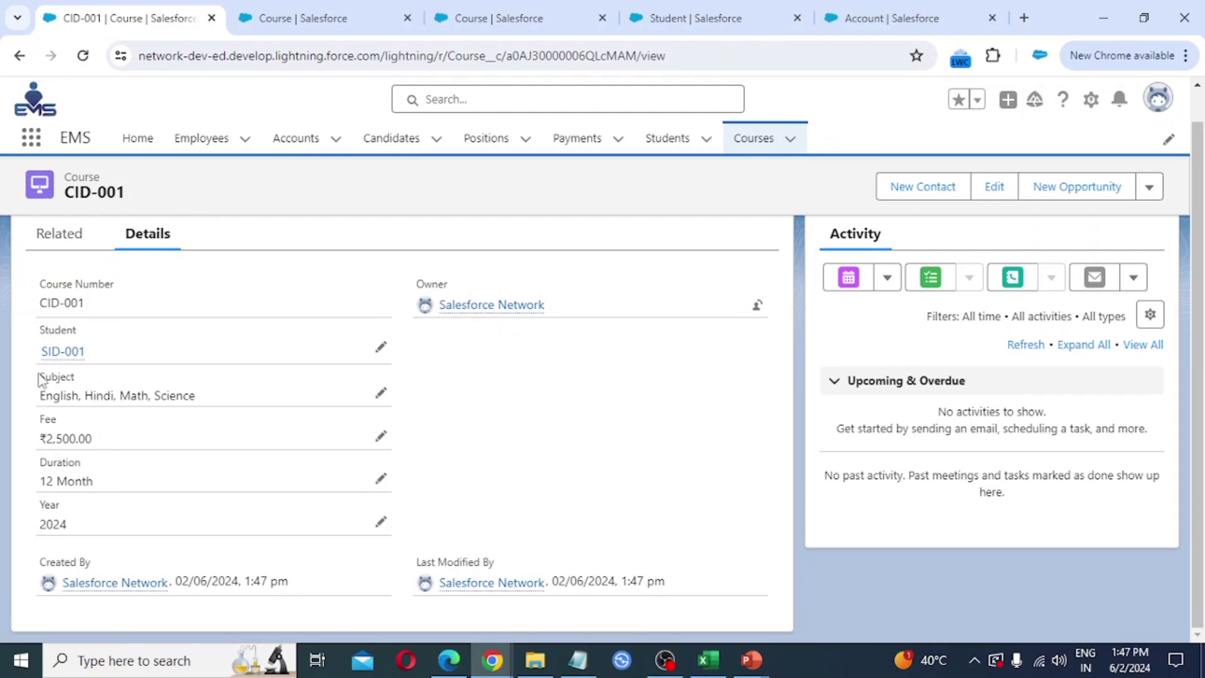
mouse_move(71, 359)
scroll(526, 424, "up", 1)
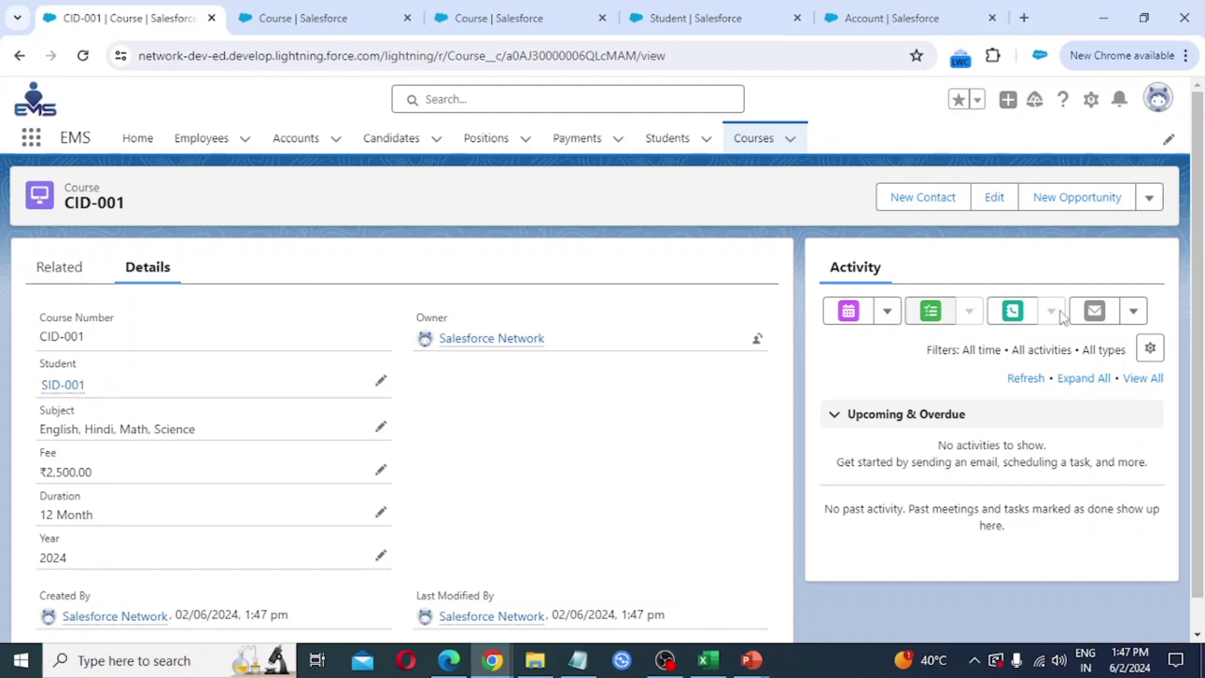
left_click(1152, 200)
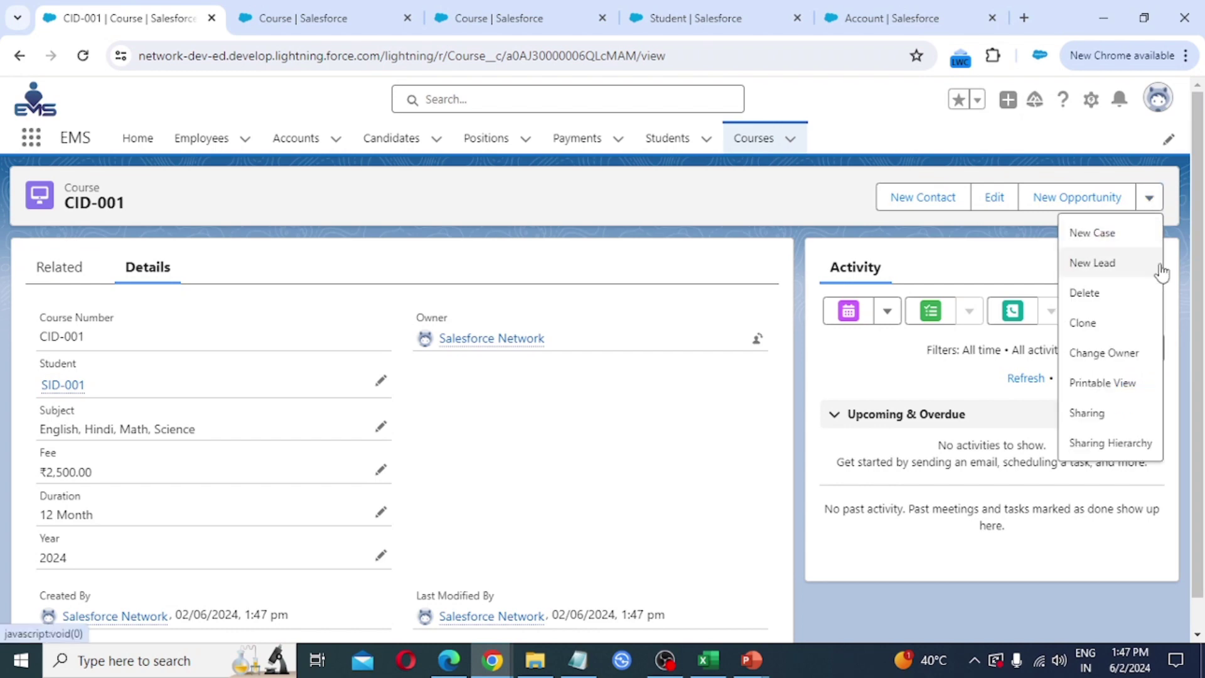
left_click(1092, 295)
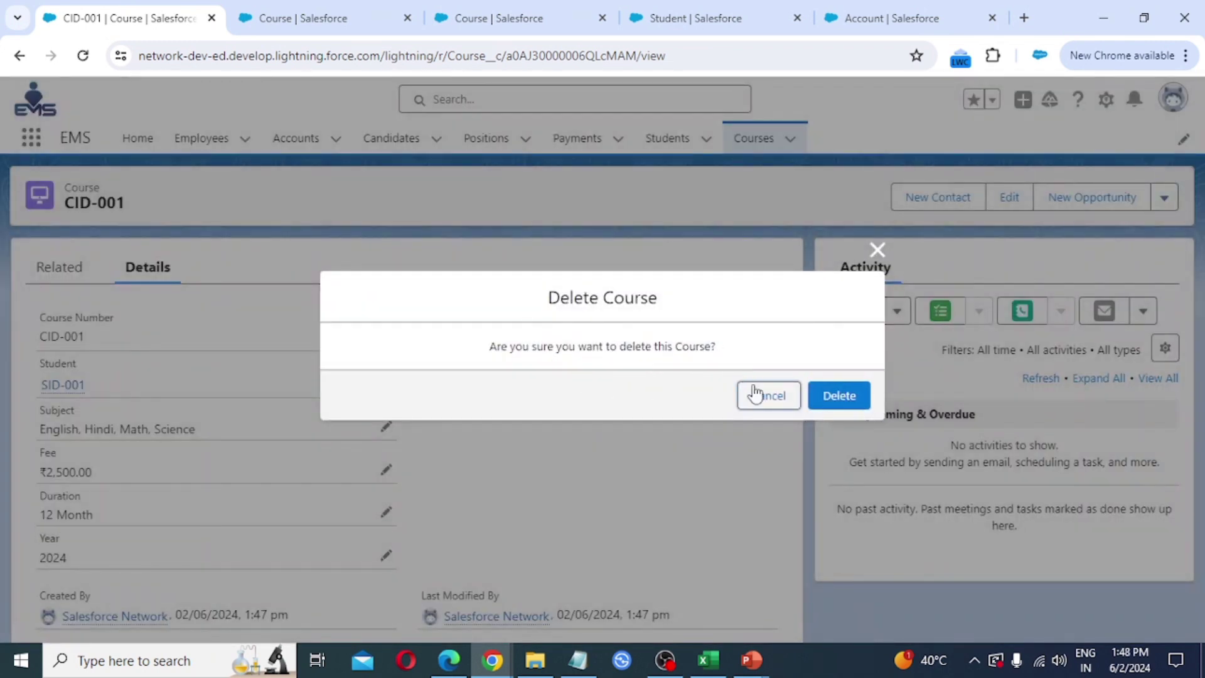
left_click(838, 401)
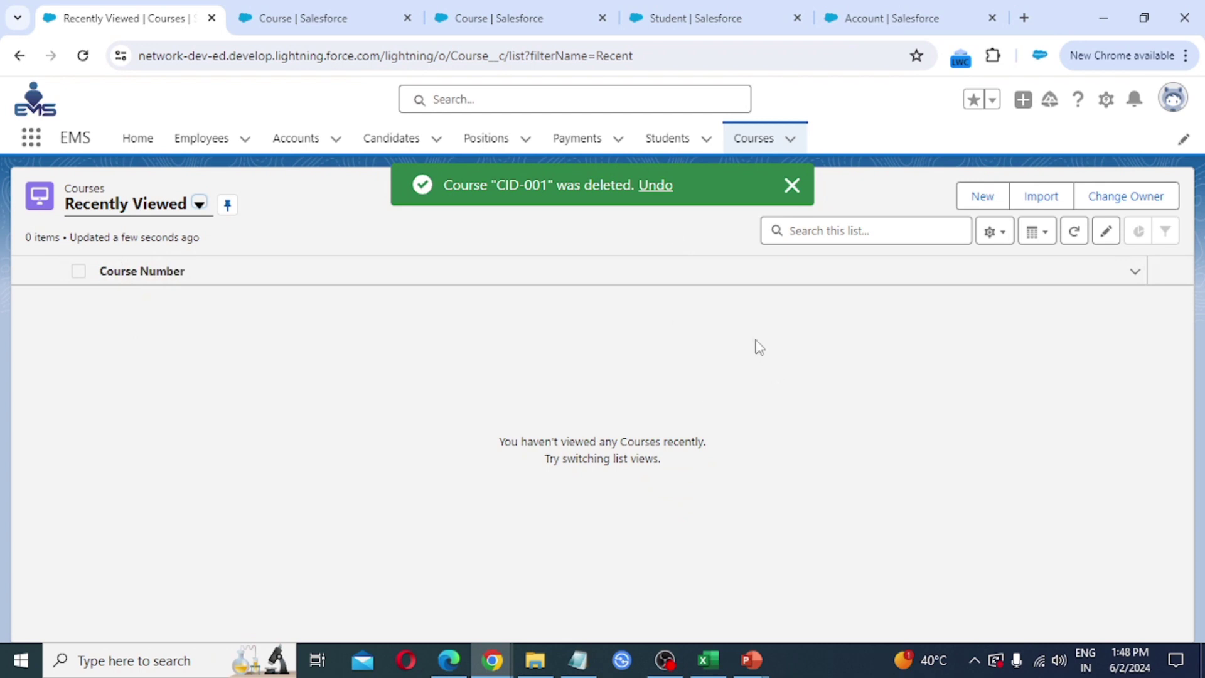
Step: Open the Student record SID-001 and examine its details, including the created-by and last-modified-by information
left_click(667, 142)
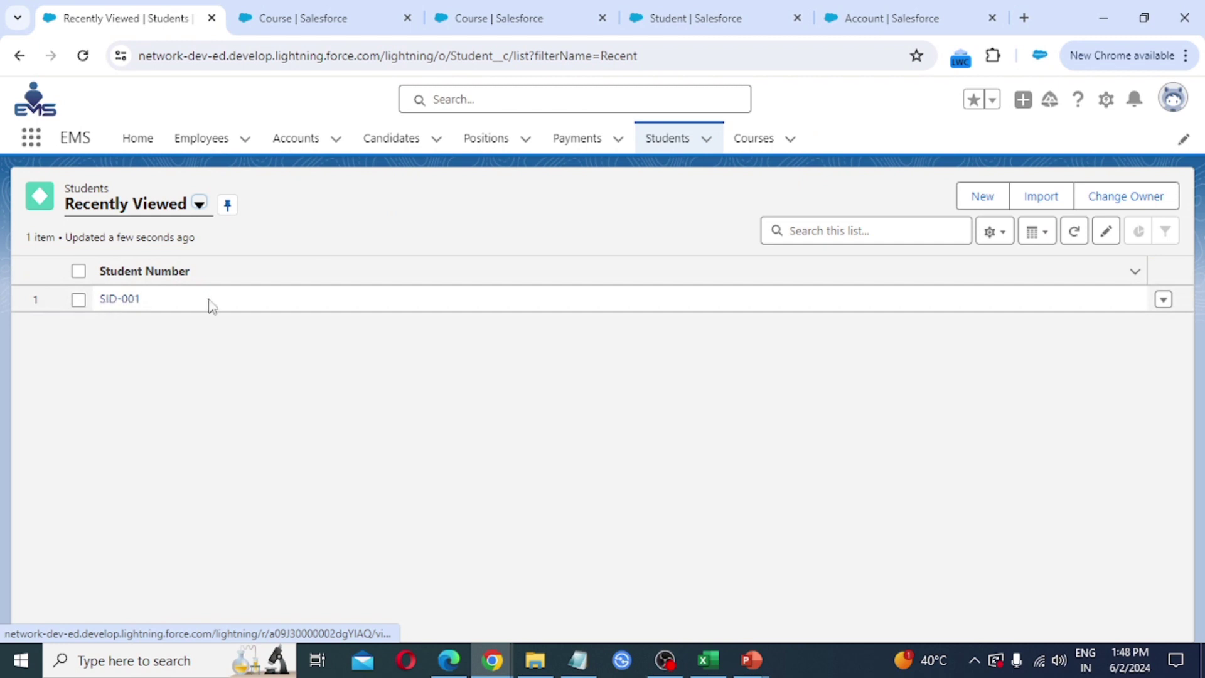
left_click(119, 300)
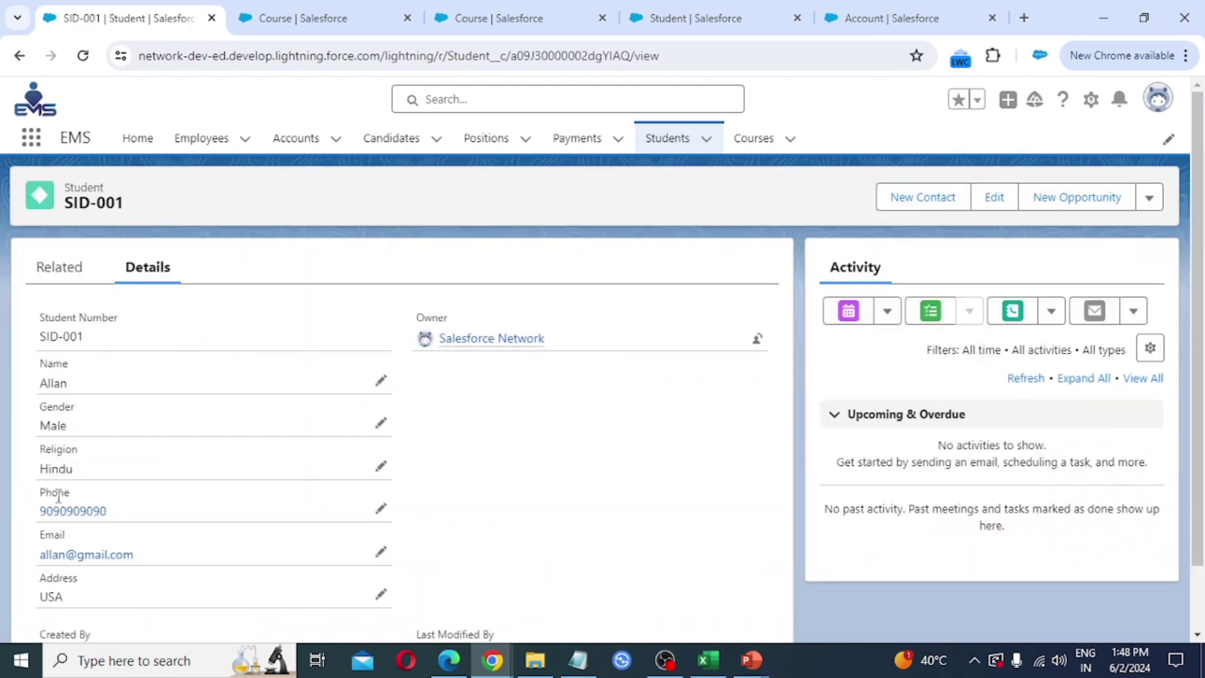
scroll(82, 539, "down", 2)
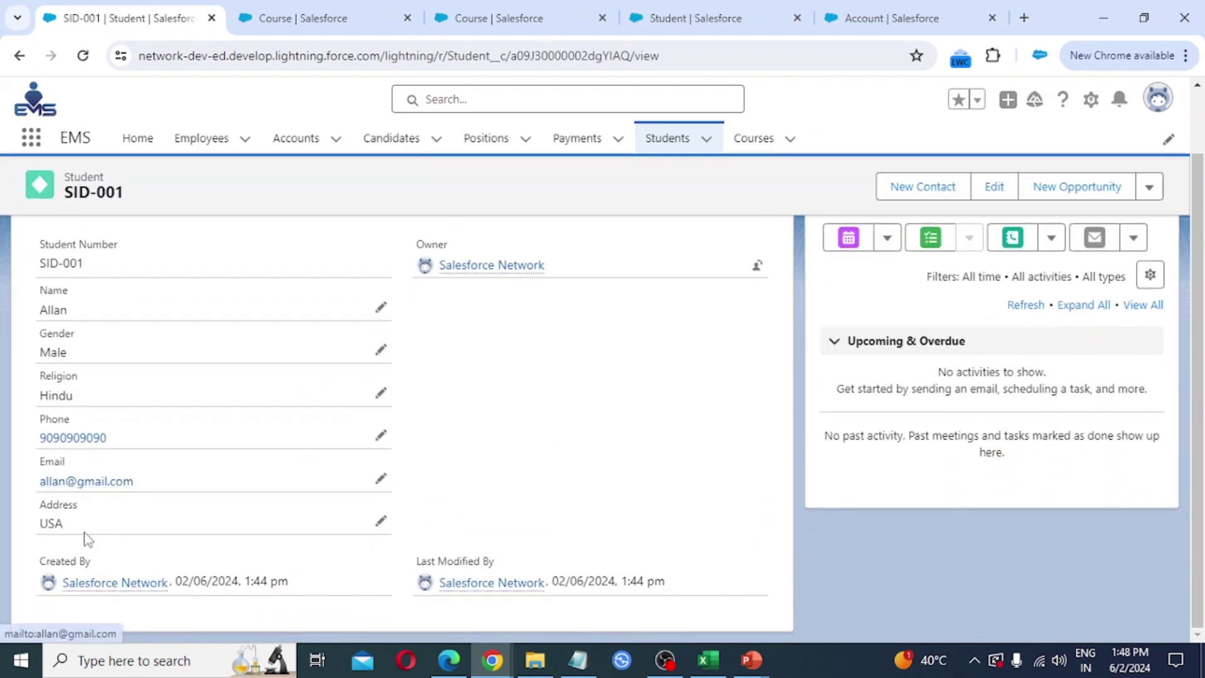
scroll(87, 532, "up", 2)
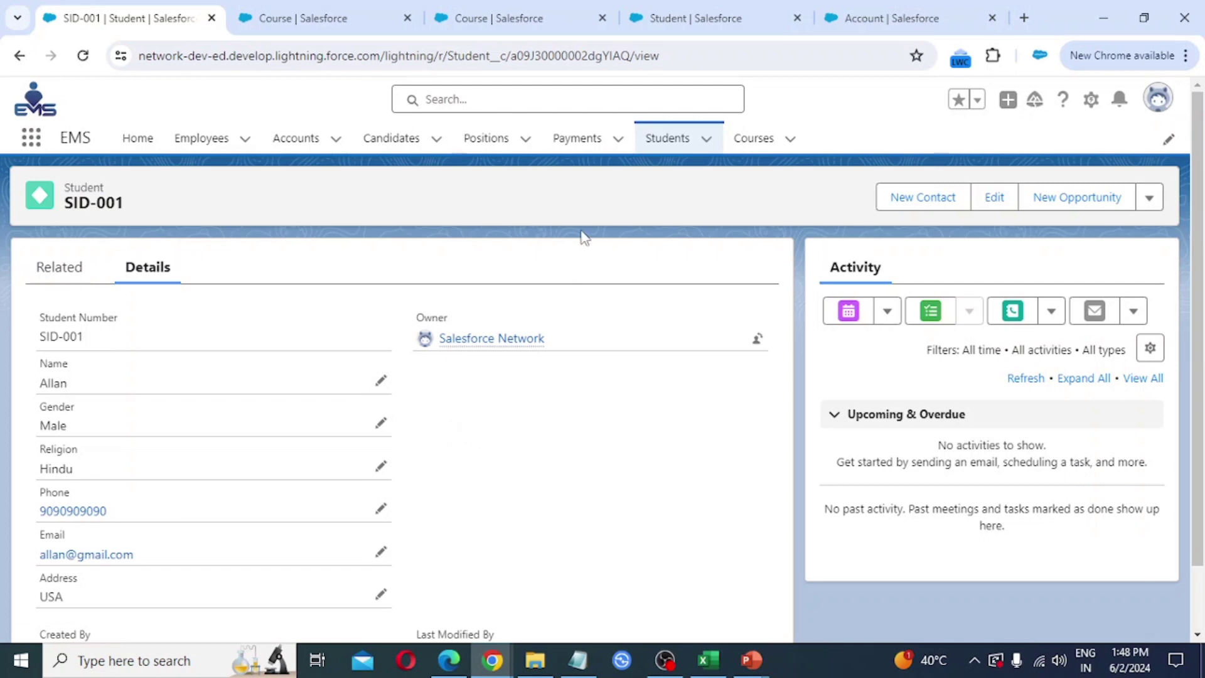
Step: Open the Payment record PID-001 and inspect its details and available record actions without deleting it
left_click(579, 142)
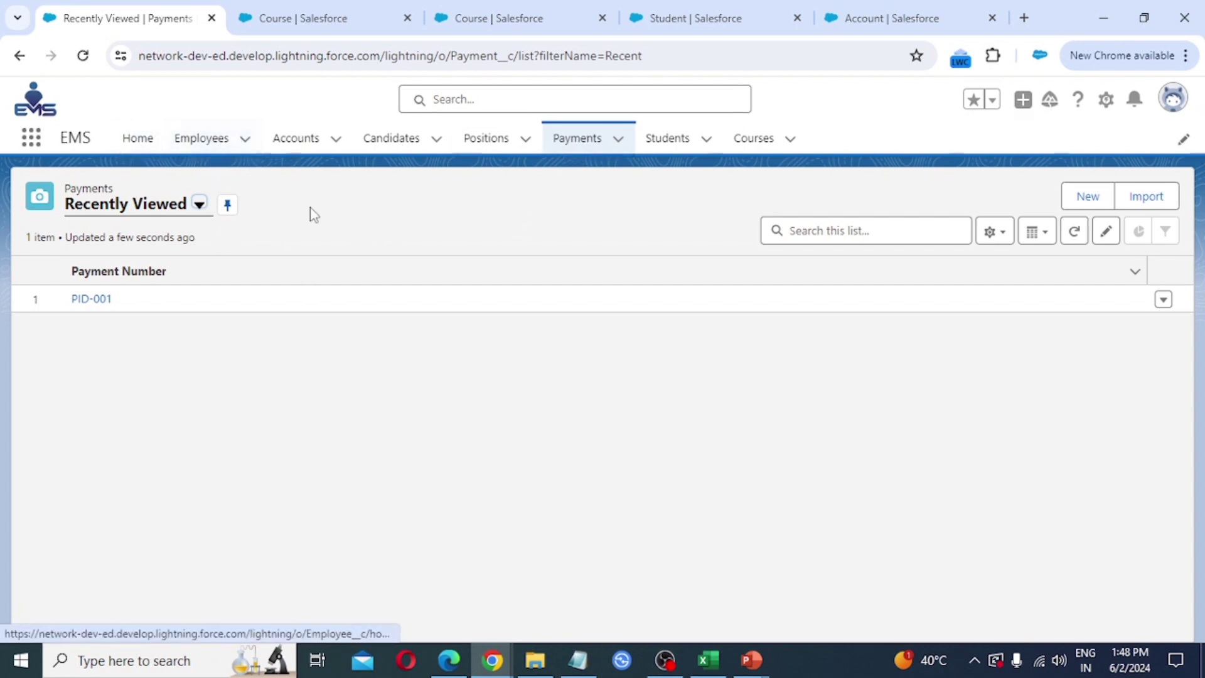
left_click(93, 302)
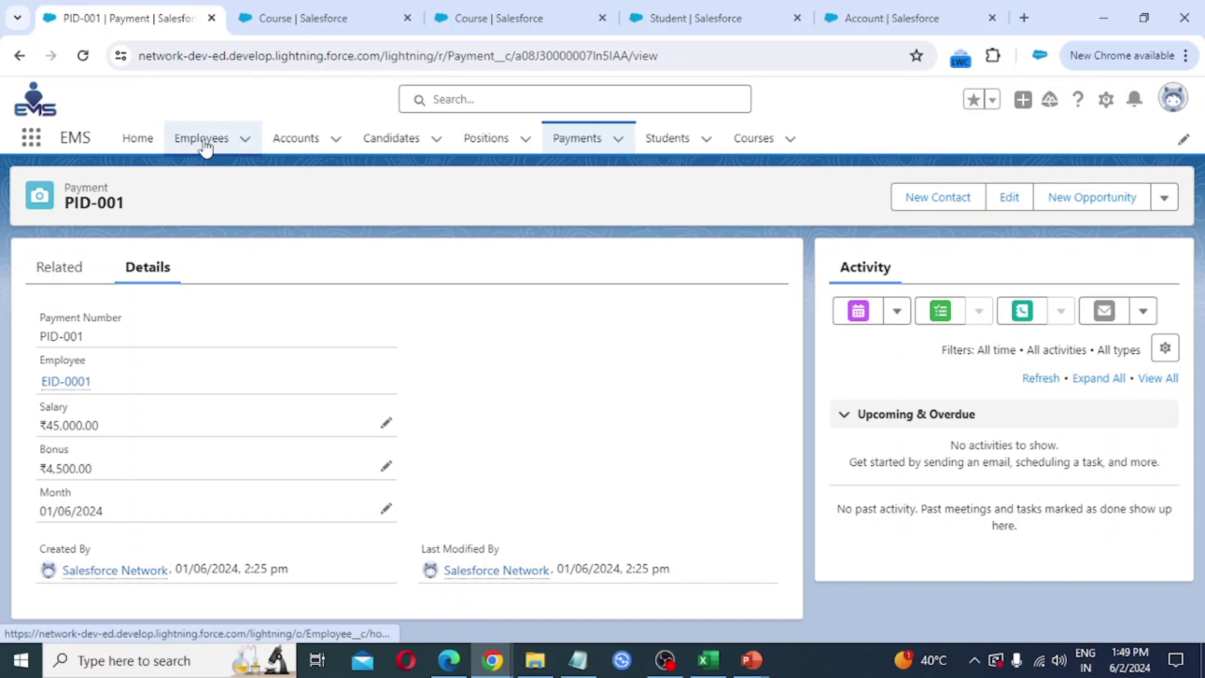
left_click(1164, 198)
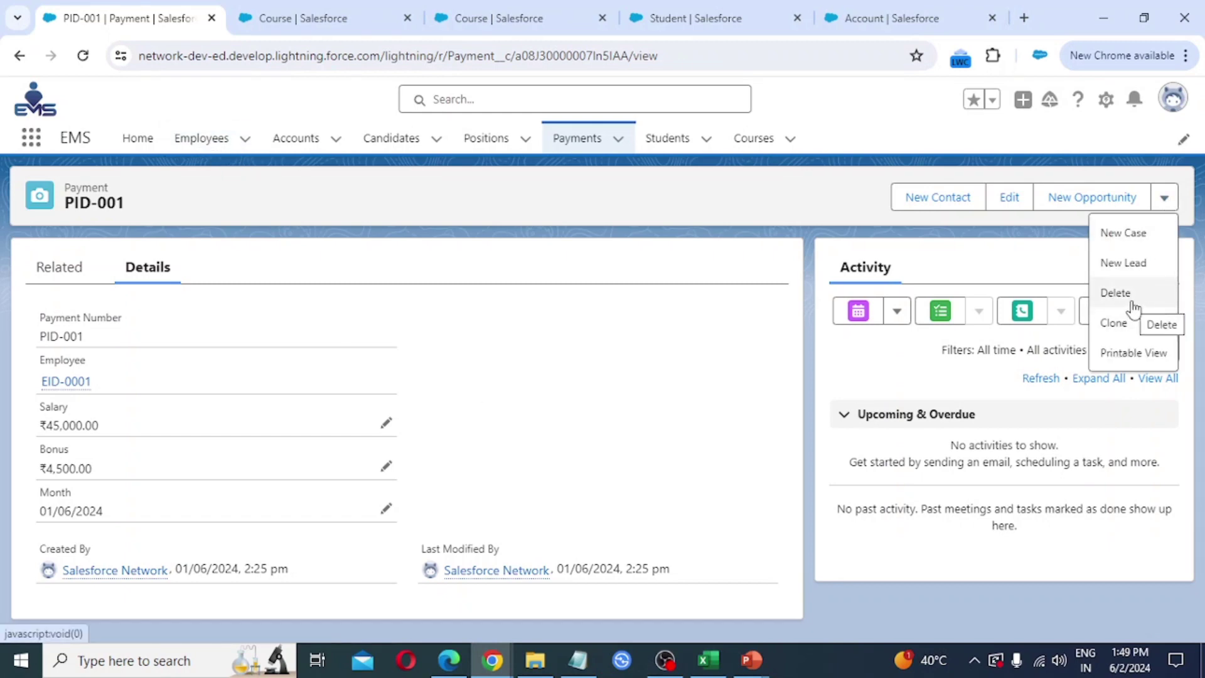
left_click(535, 256)
Step: Review the Employee record EID-0001, and follow the Employee link in Payment PID-001 back to its parent record
left_click(194, 140)
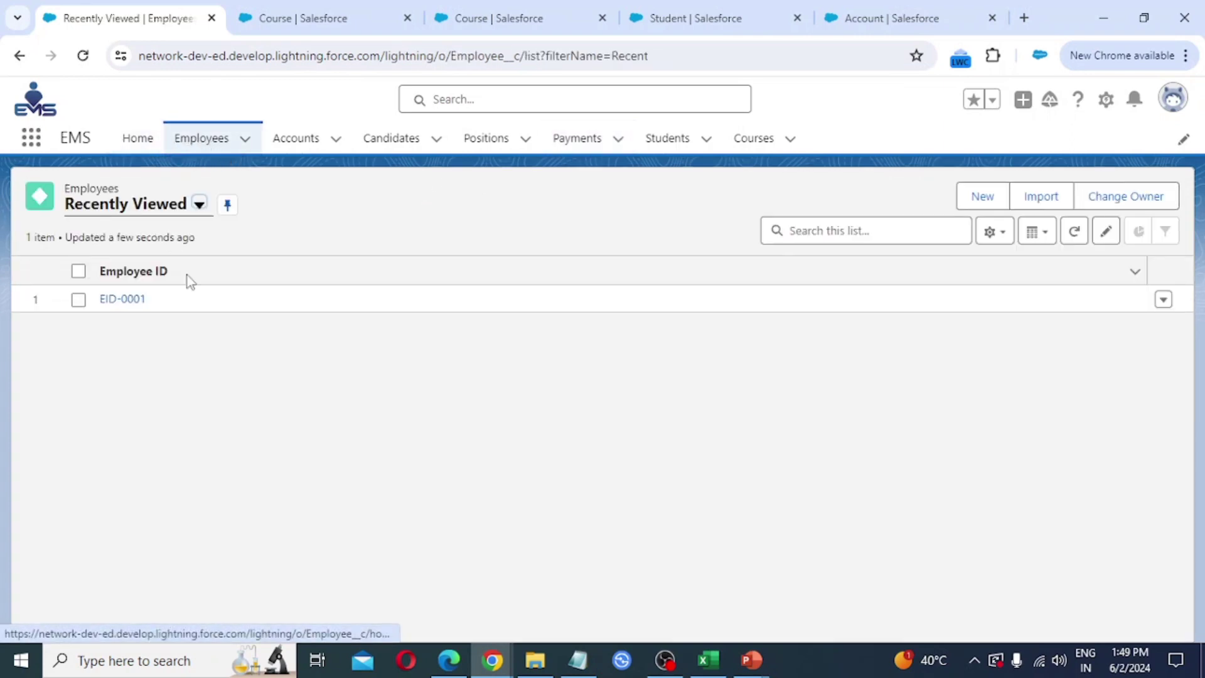
left_click(126, 301)
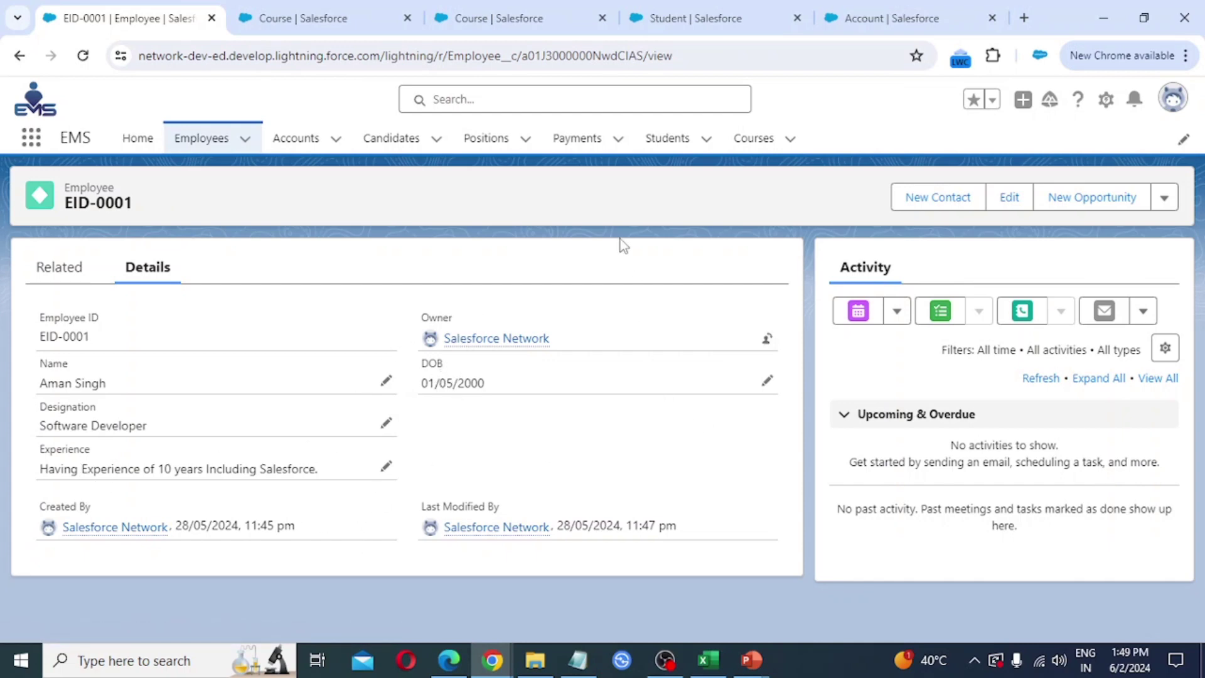
left_click(575, 141)
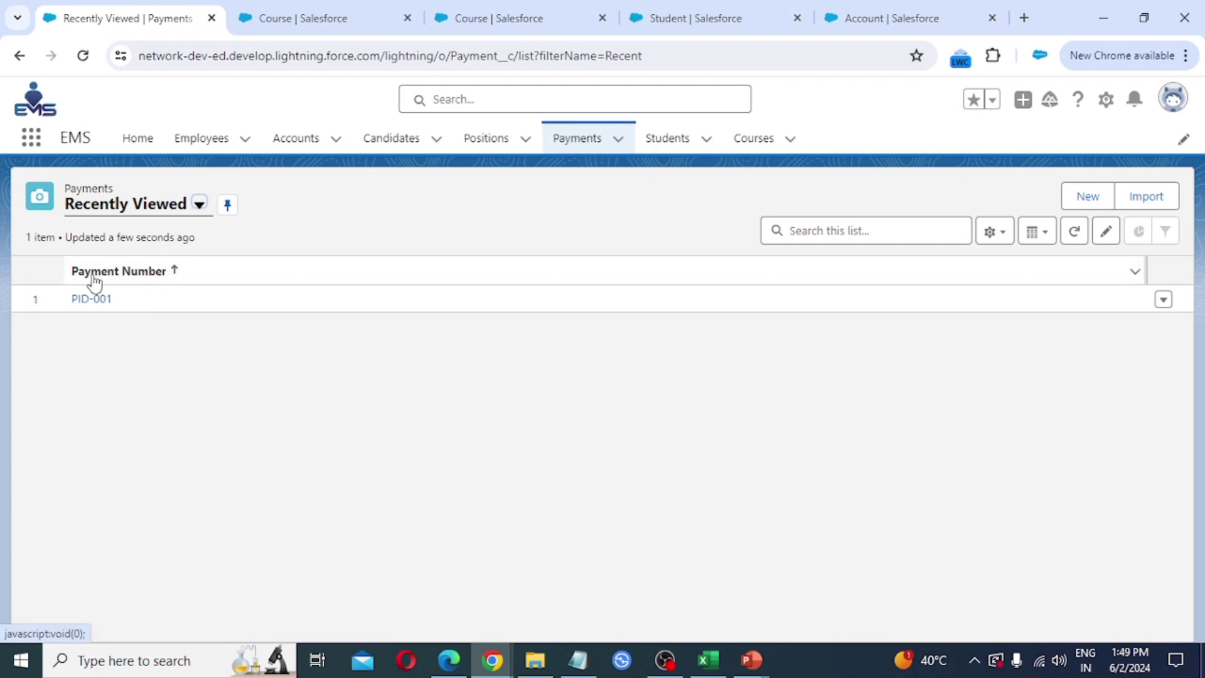
left_click(94, 300)
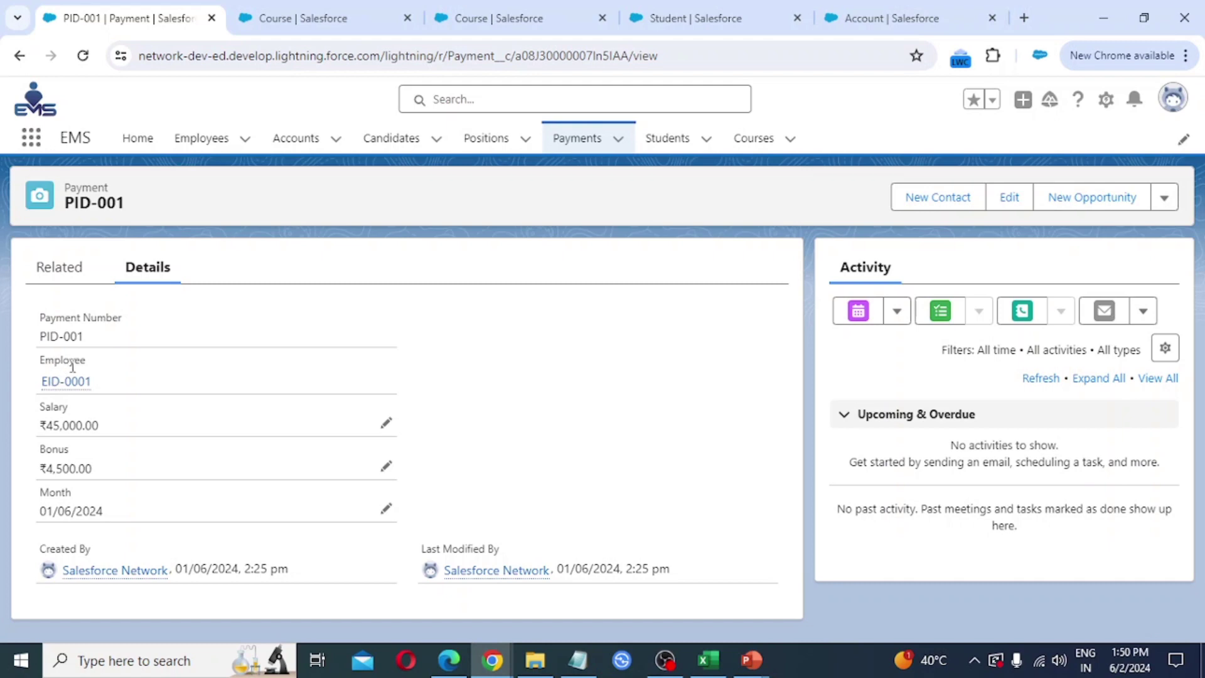
mouse_move(57, 385)
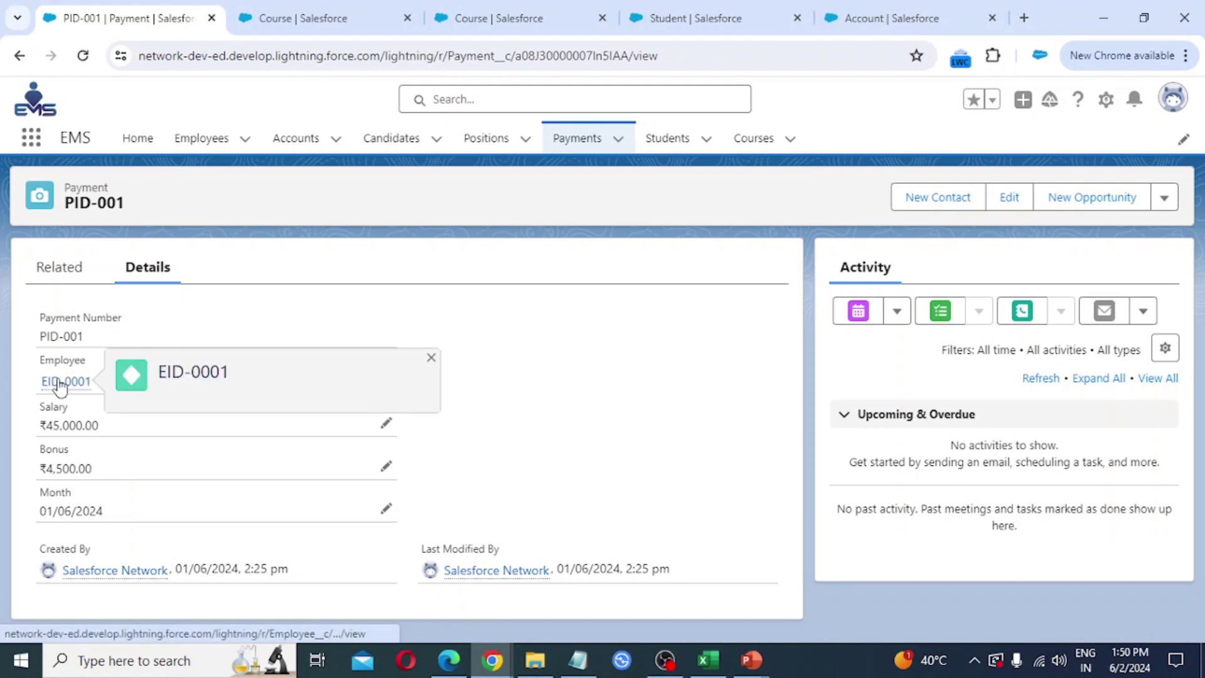
left_click(70, 385)
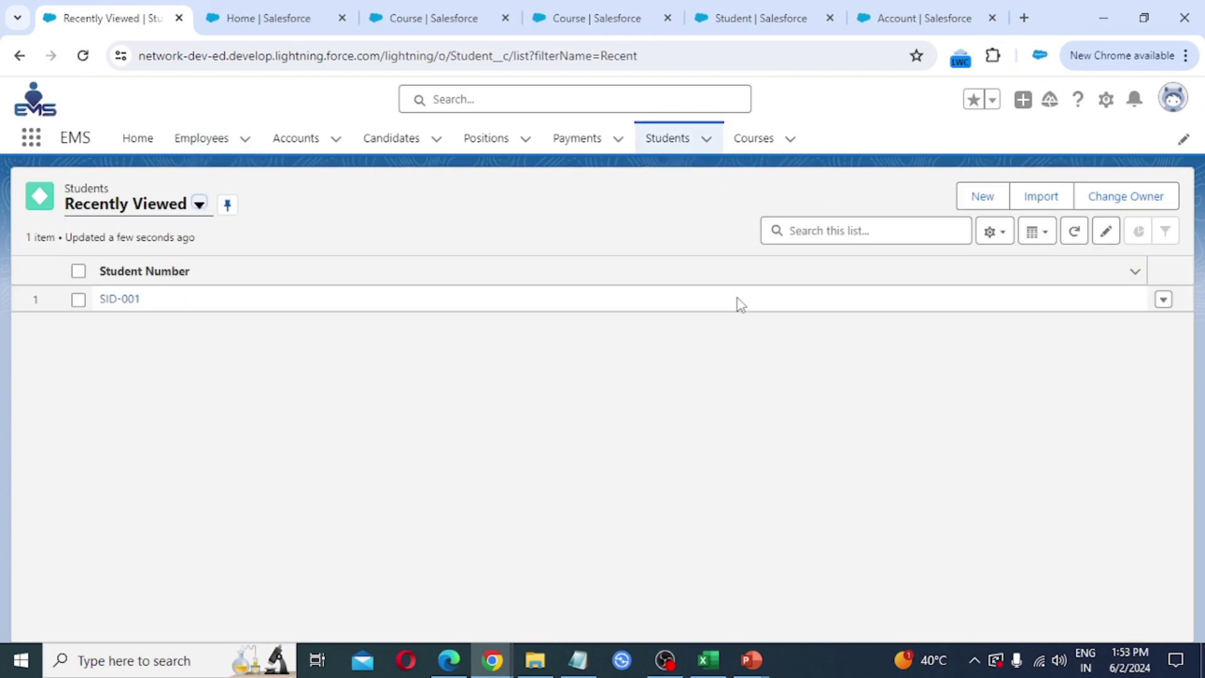
Step: Compare Student record SID-001 with Course record CID-001, checking the Student lookup link on the Course
left_click(664, 148)
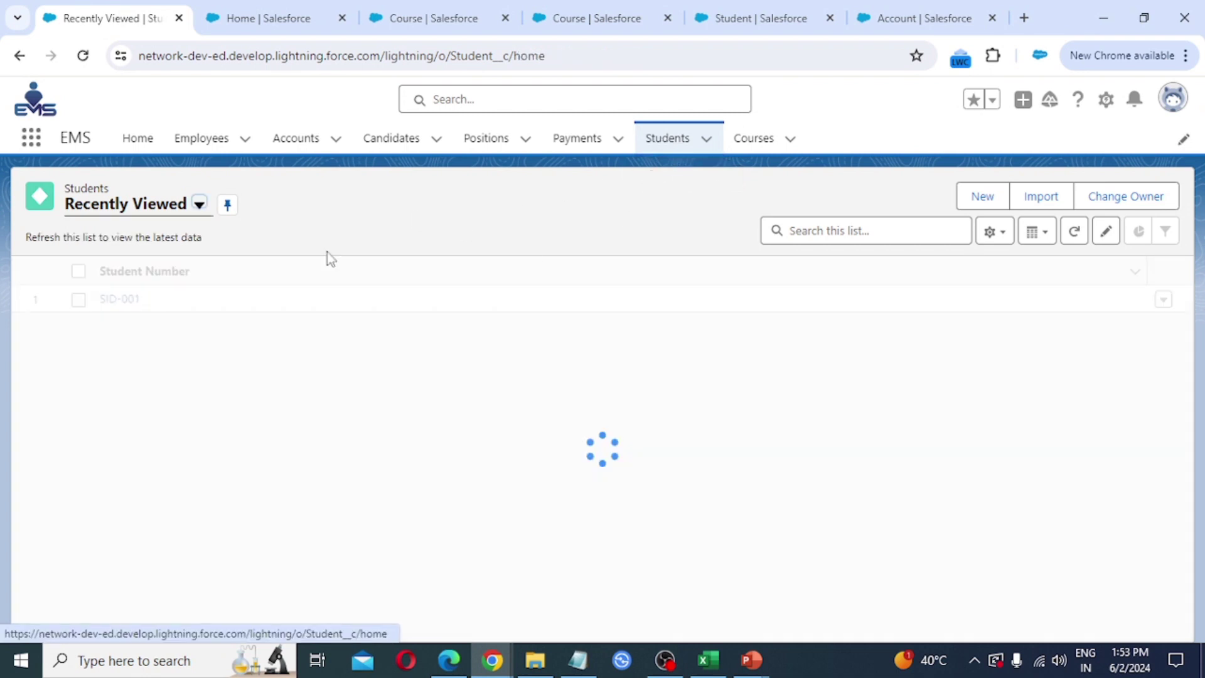
left_click(120, 299)
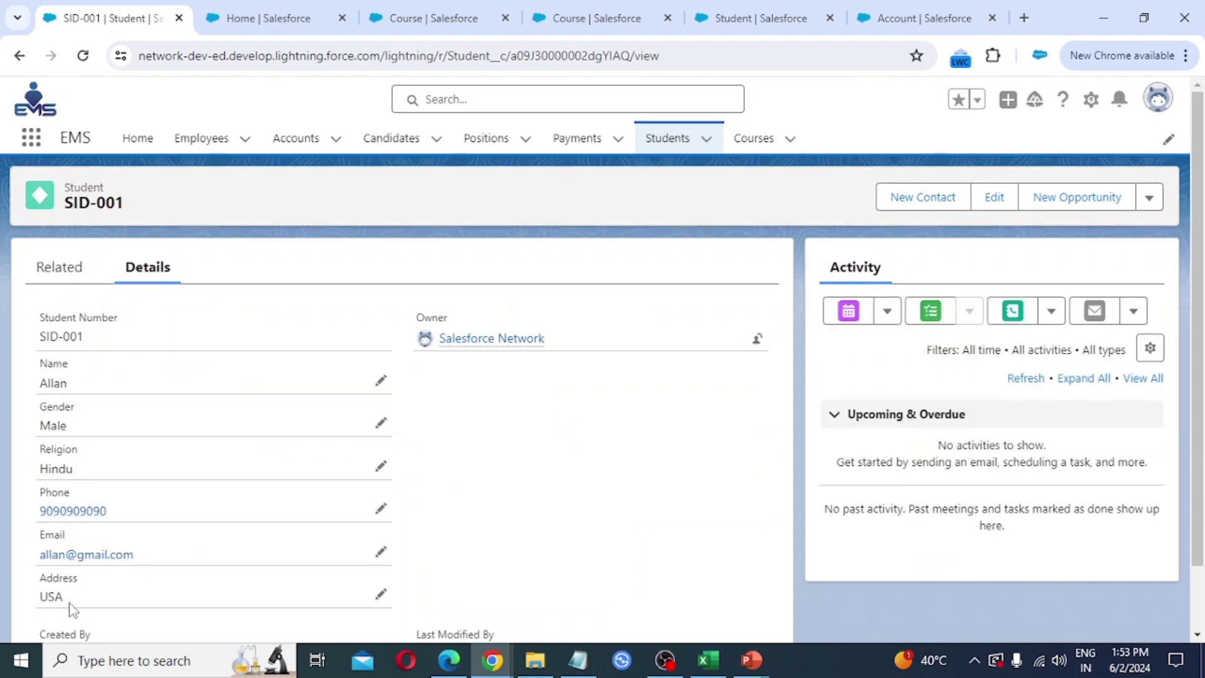
left_click(754, 139)
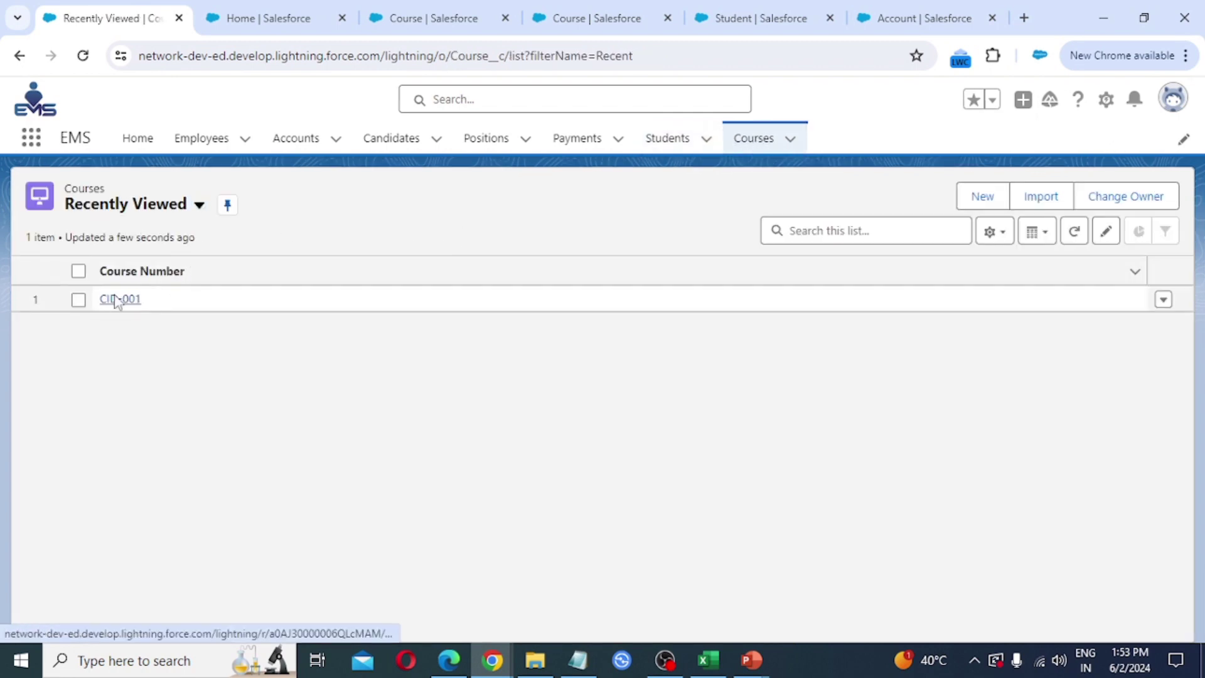
left_click(117, 300)
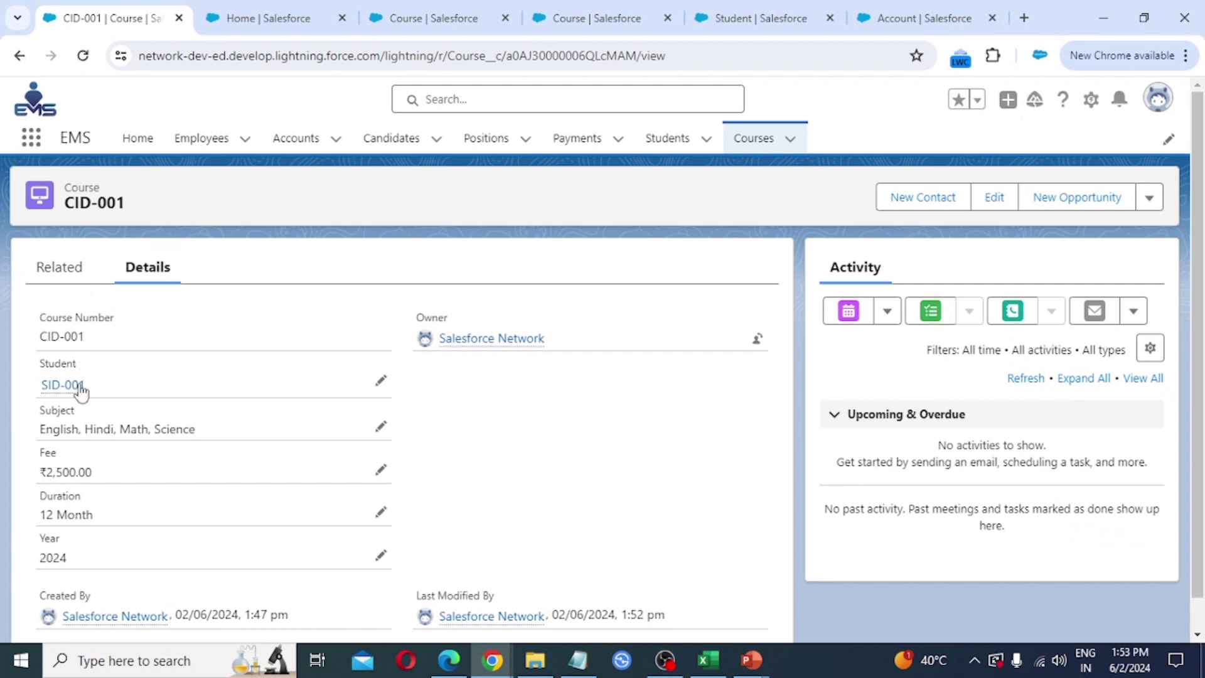
mouse_move(76, 386)
mouse_move(60, 385)
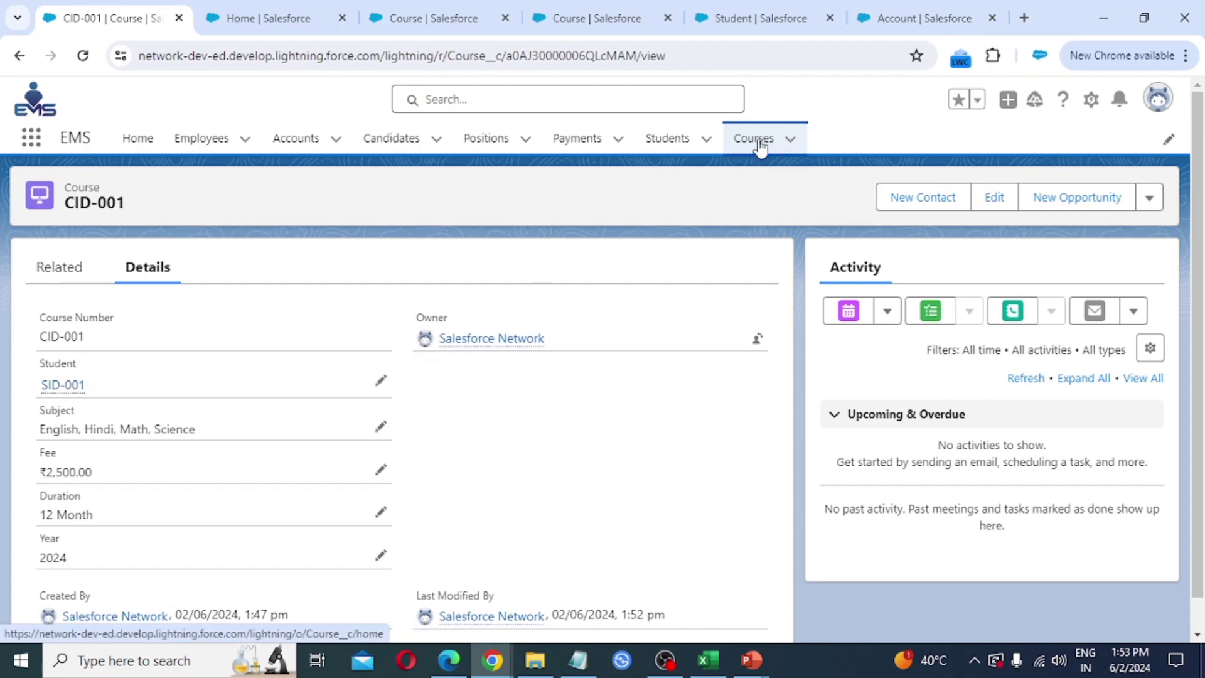
Step: Delete the Student record SID-001 and confirm the deletion
left_click(666, 142)
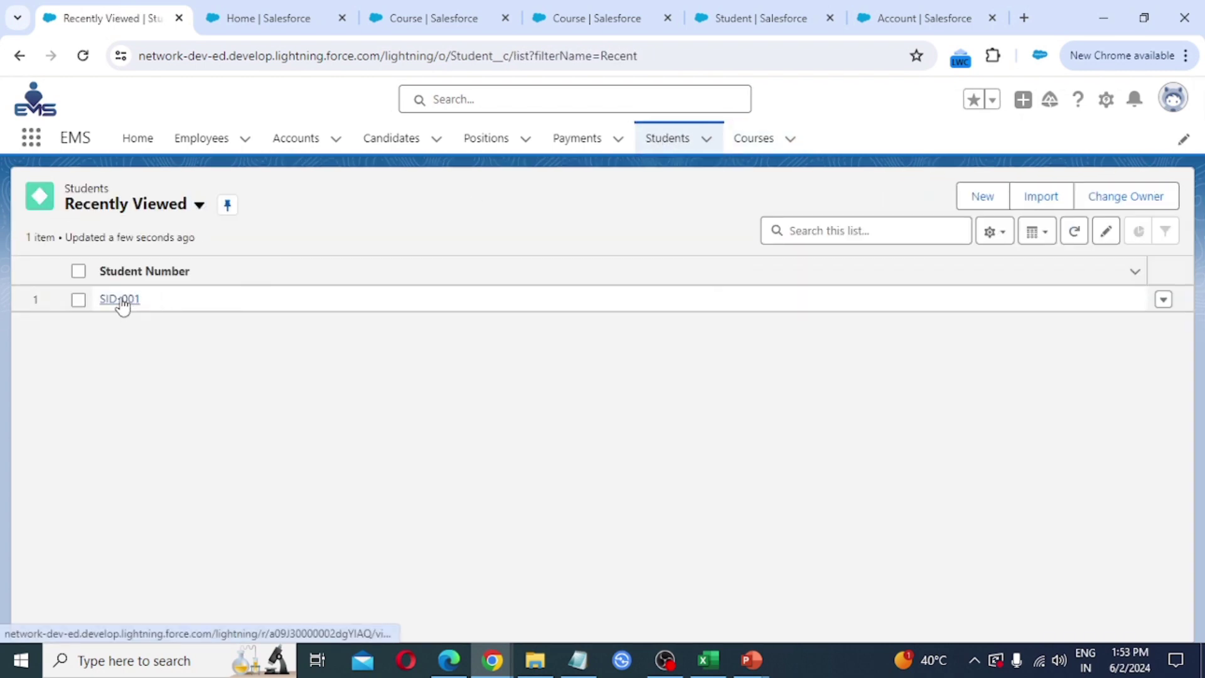
left_click(120, 301)
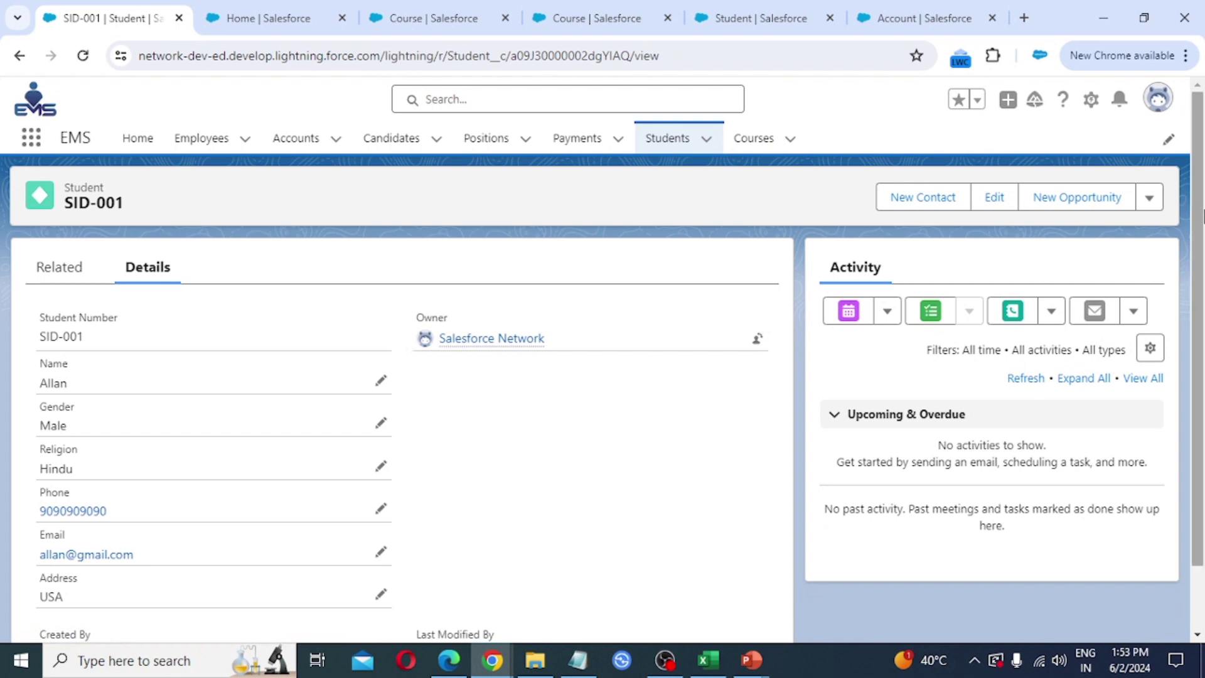
left_click(1149, 199)
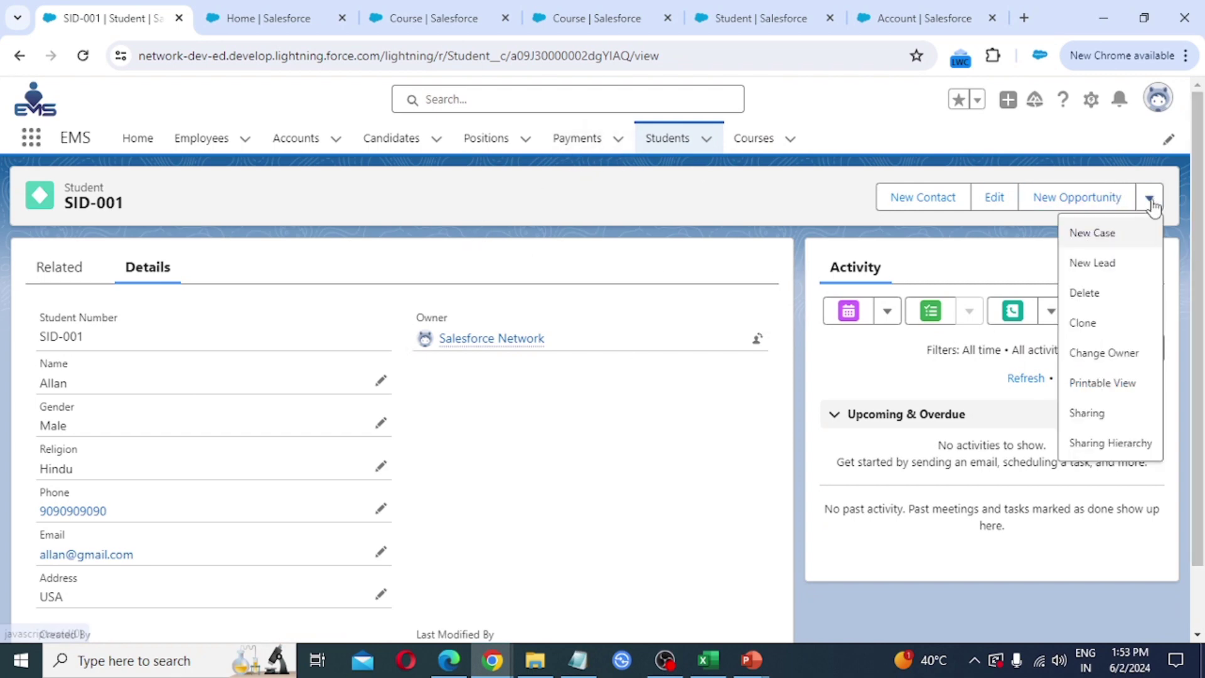
left_click(1096, 294)
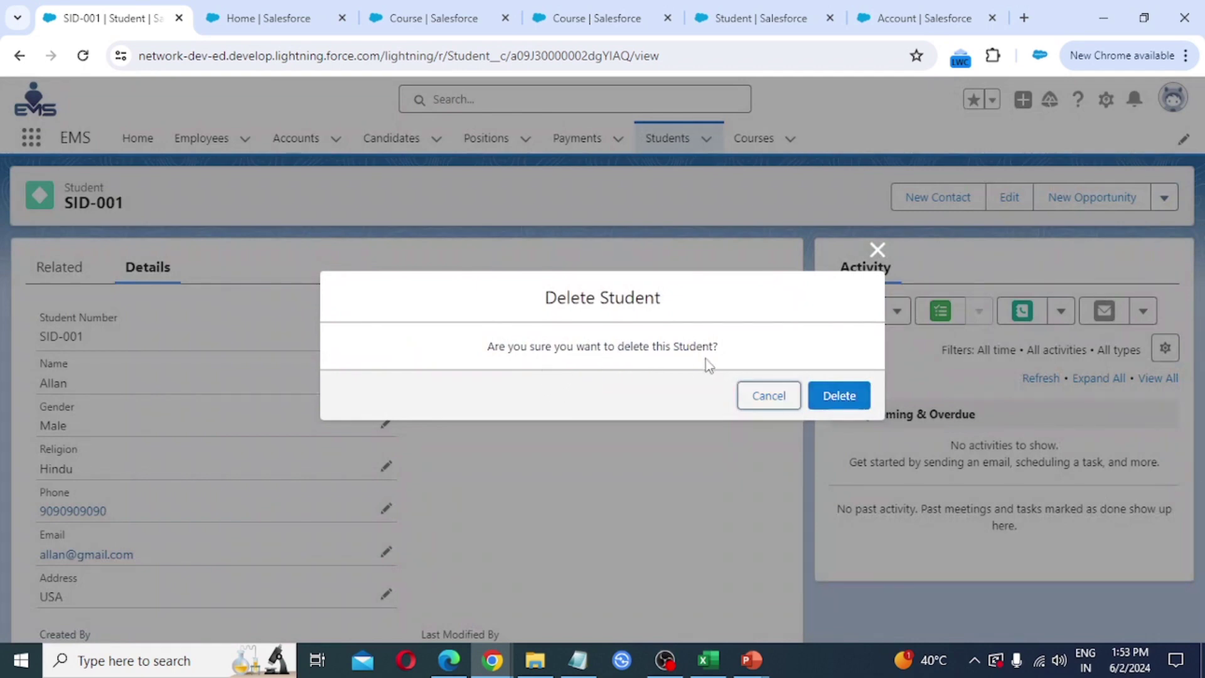
left_click(839, 398)
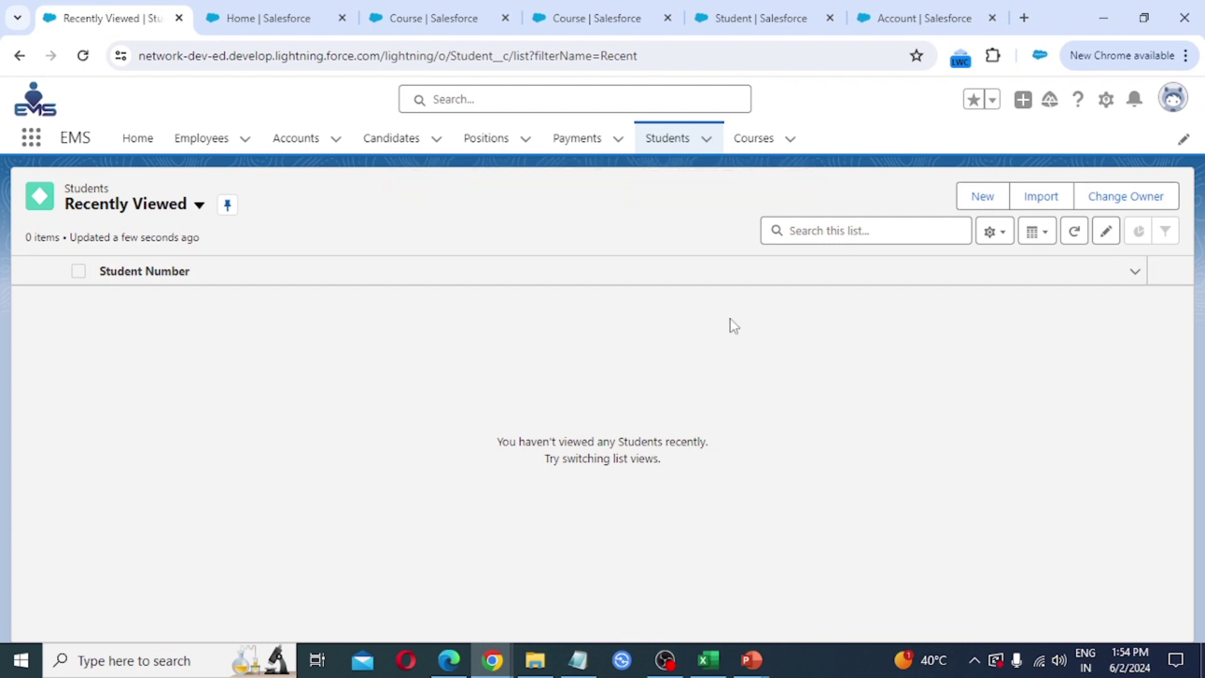
Step: Open the Course record CID-001 and check its Student lookup field and remaining details
left_click(757, 145)
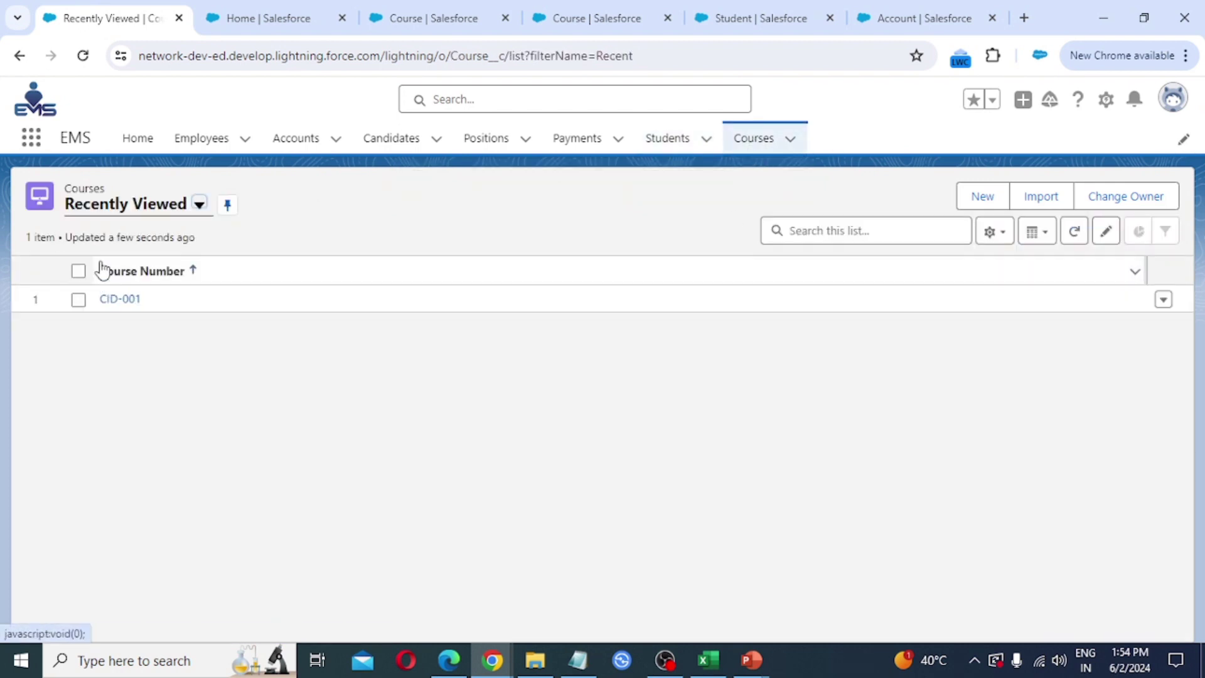
left_click(123, 299)
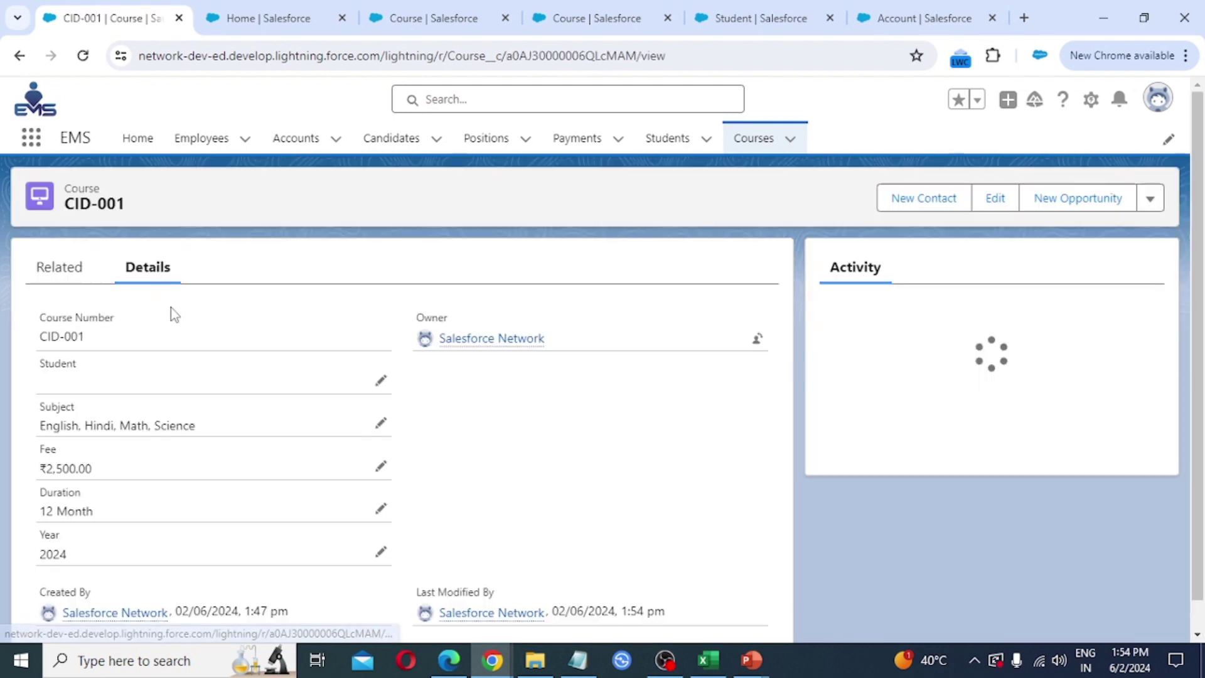
scroll(139, 344, "down", 1)
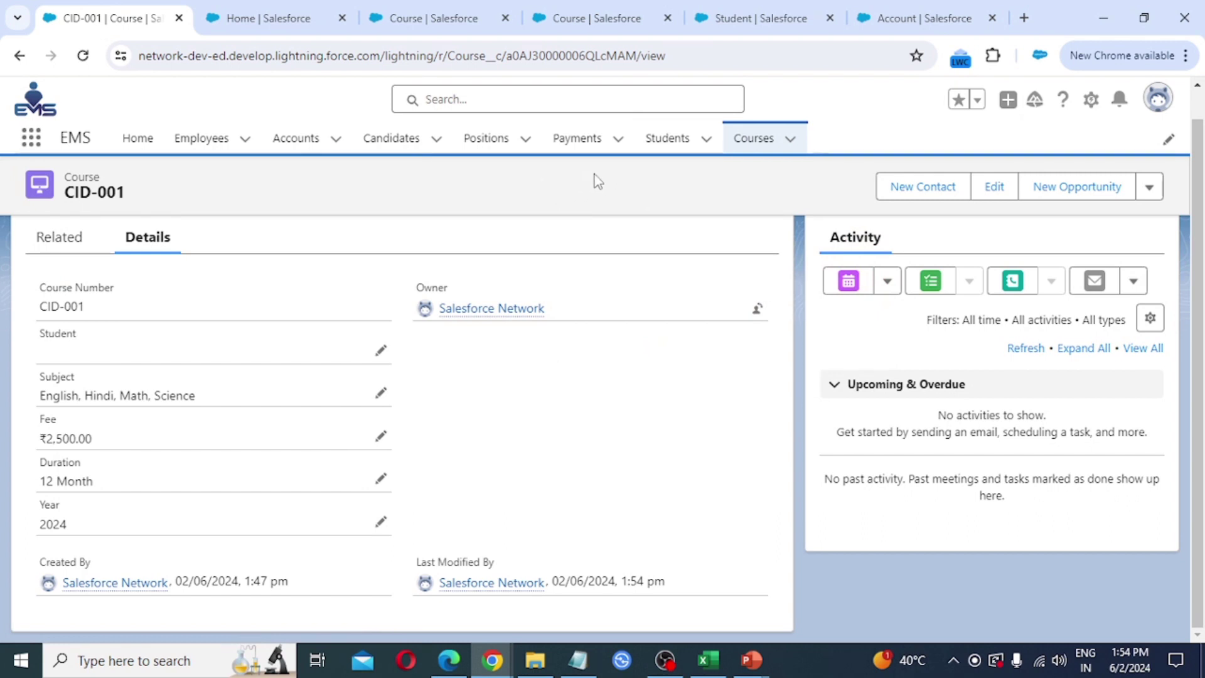
Step: Reorder the EMS navigation items so that Payments comes directly after Employees
left_click(201, 142)
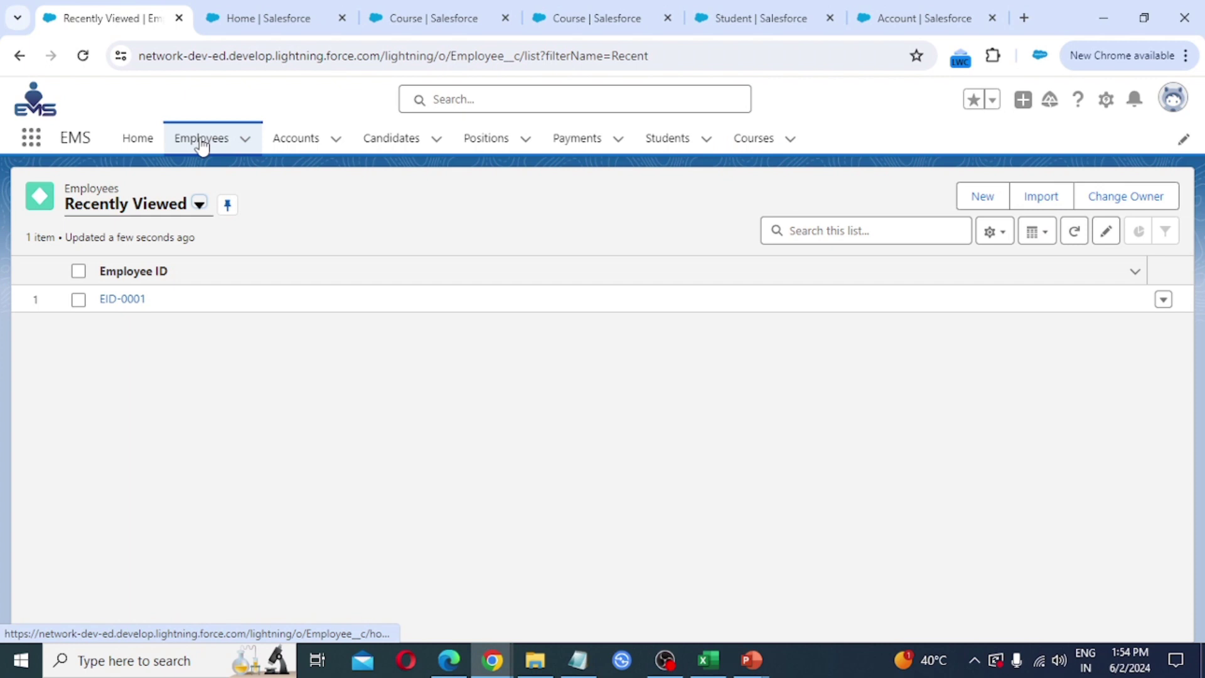
left_click(581, 140)
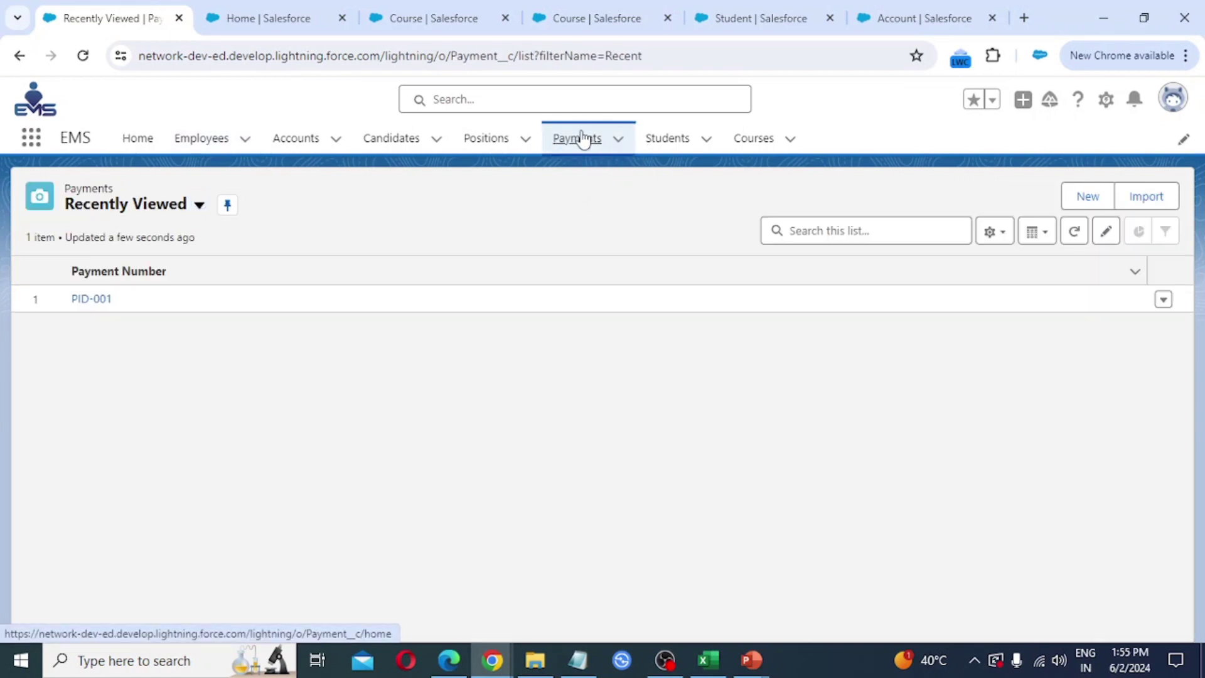
left_click_drag(582, 138, 270, 147)
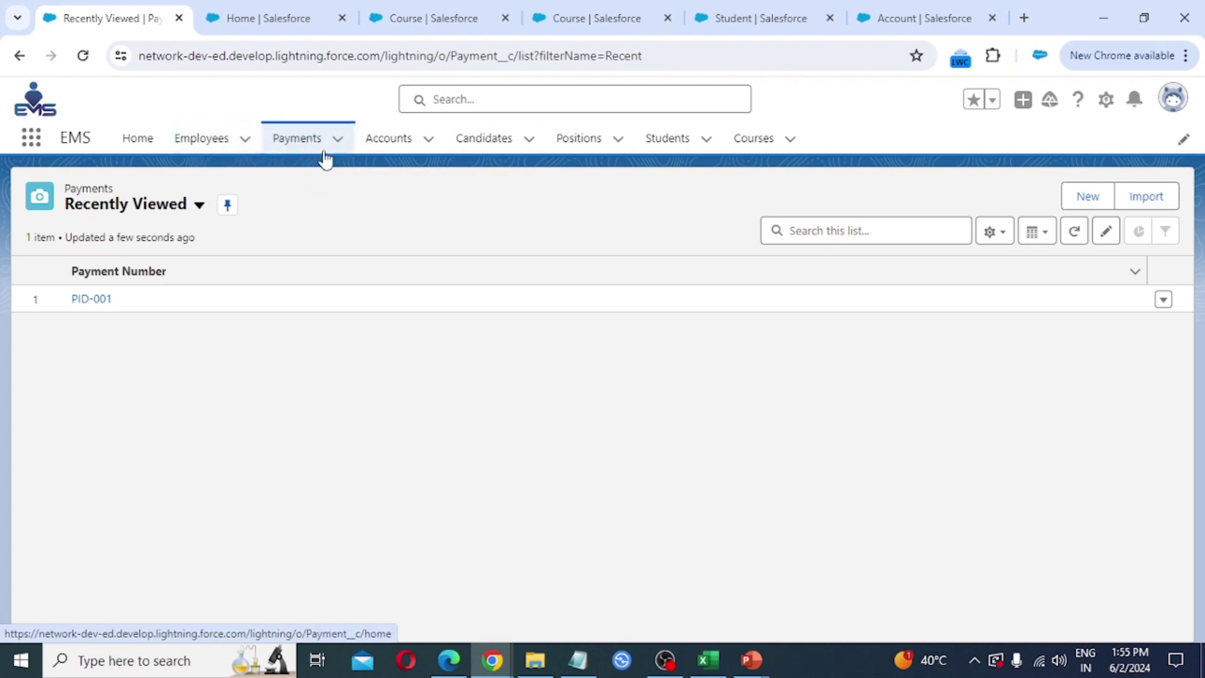
Step: Review Employee EID-0001 and the details of Payment PID-001, and open the parent Employee record through the Payment's Employee link
left_click(203, 140)
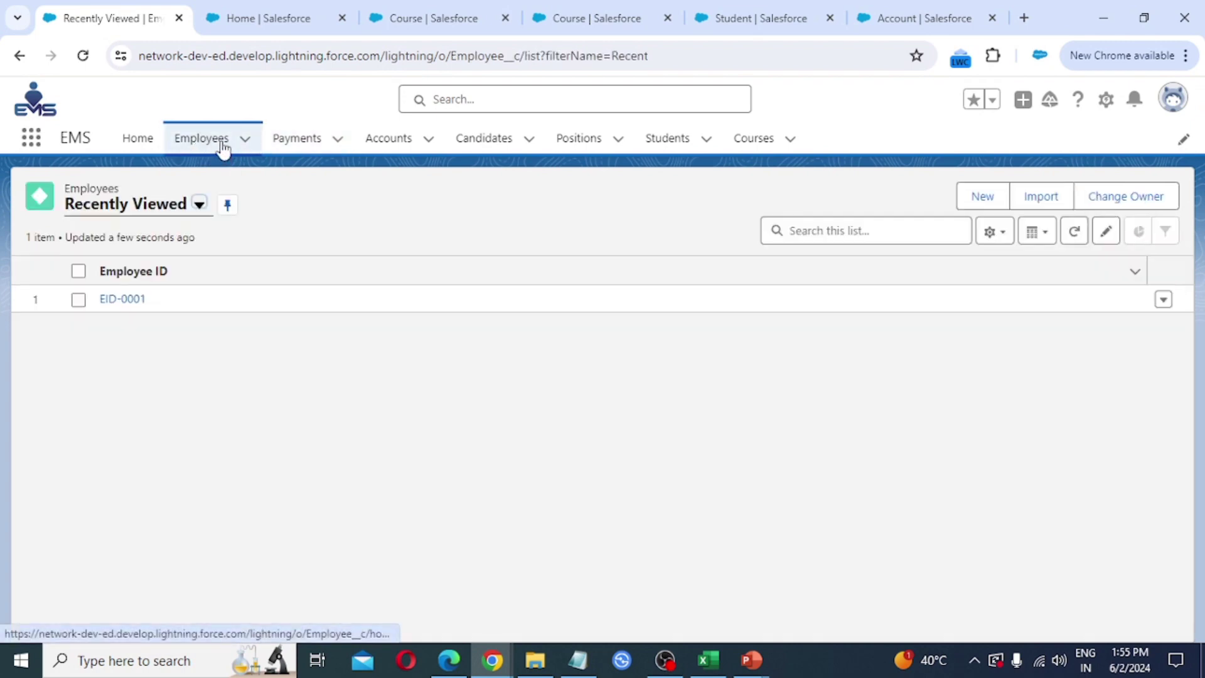
left_click(121, 299)
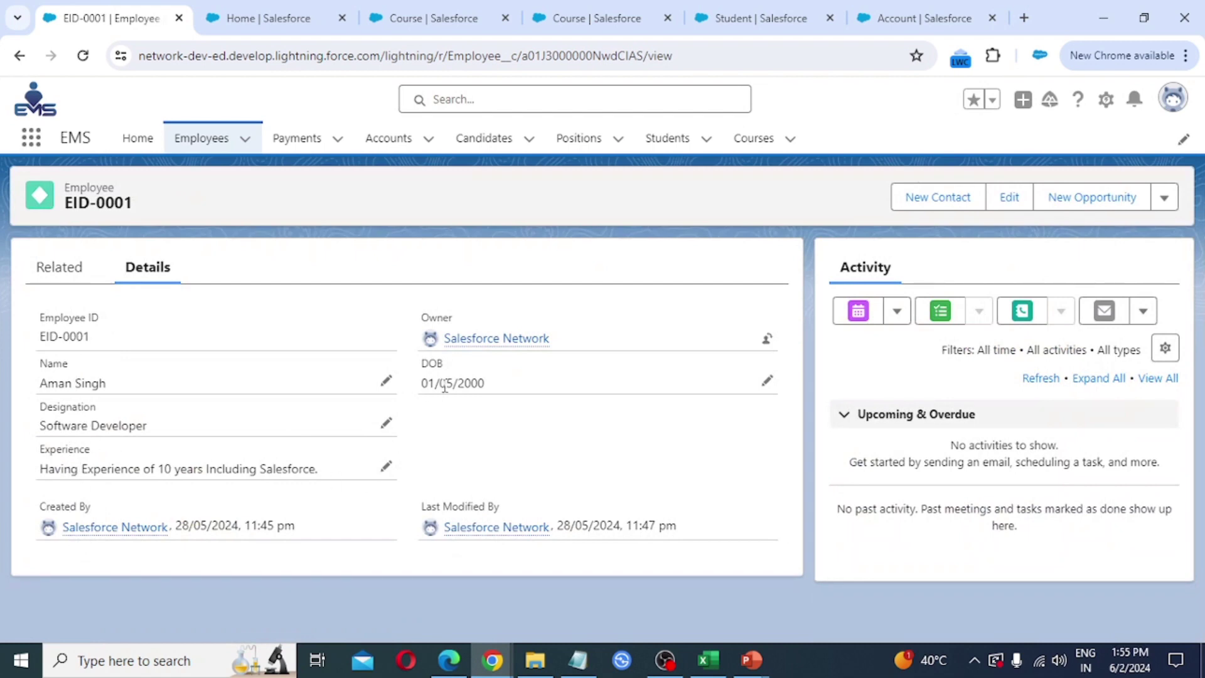
left_click(296, 139)
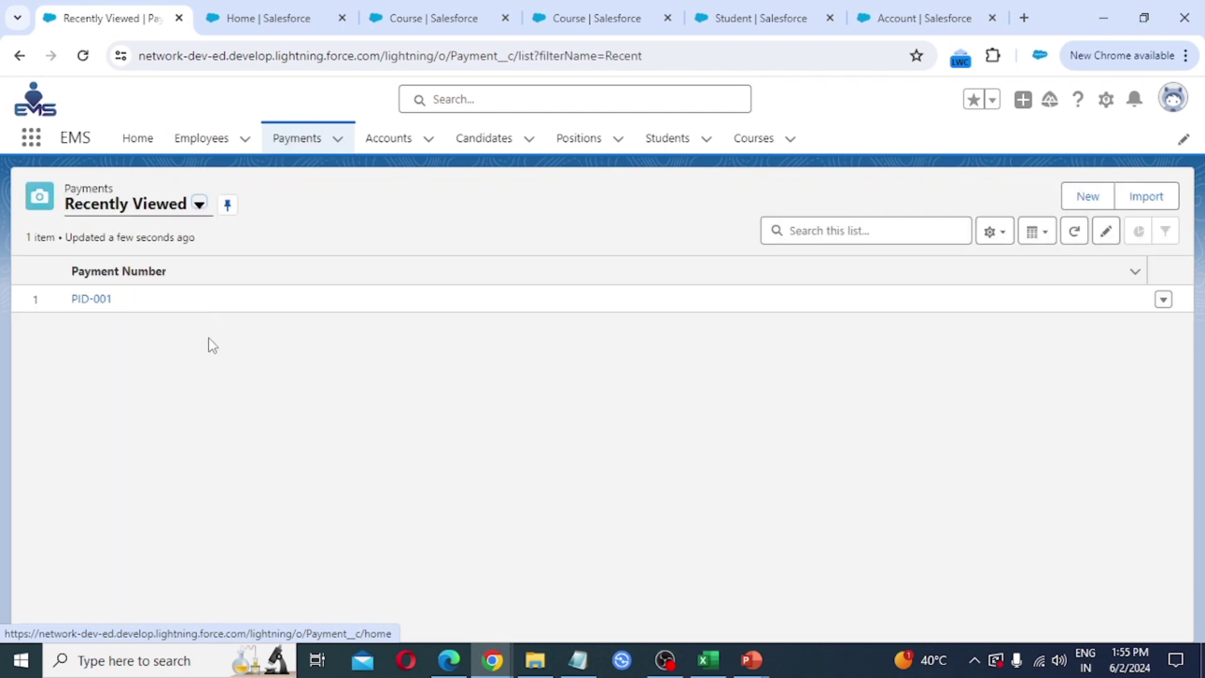
left_click(93, 299)
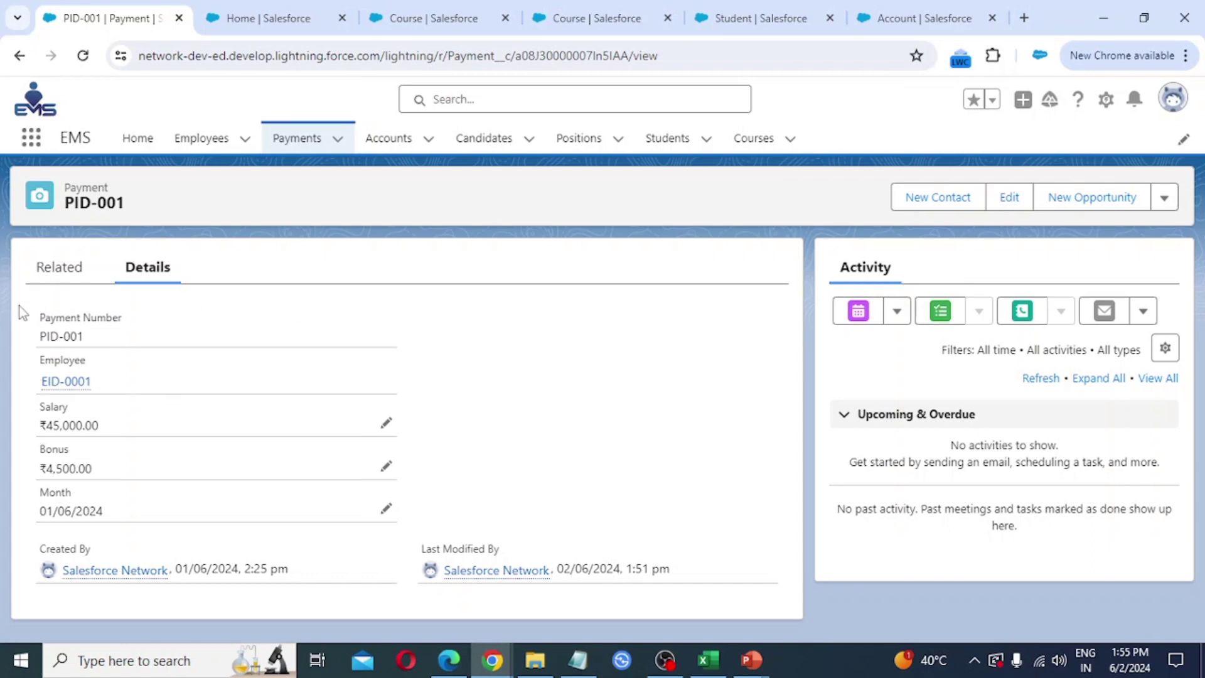
mouse_move(62, 382)
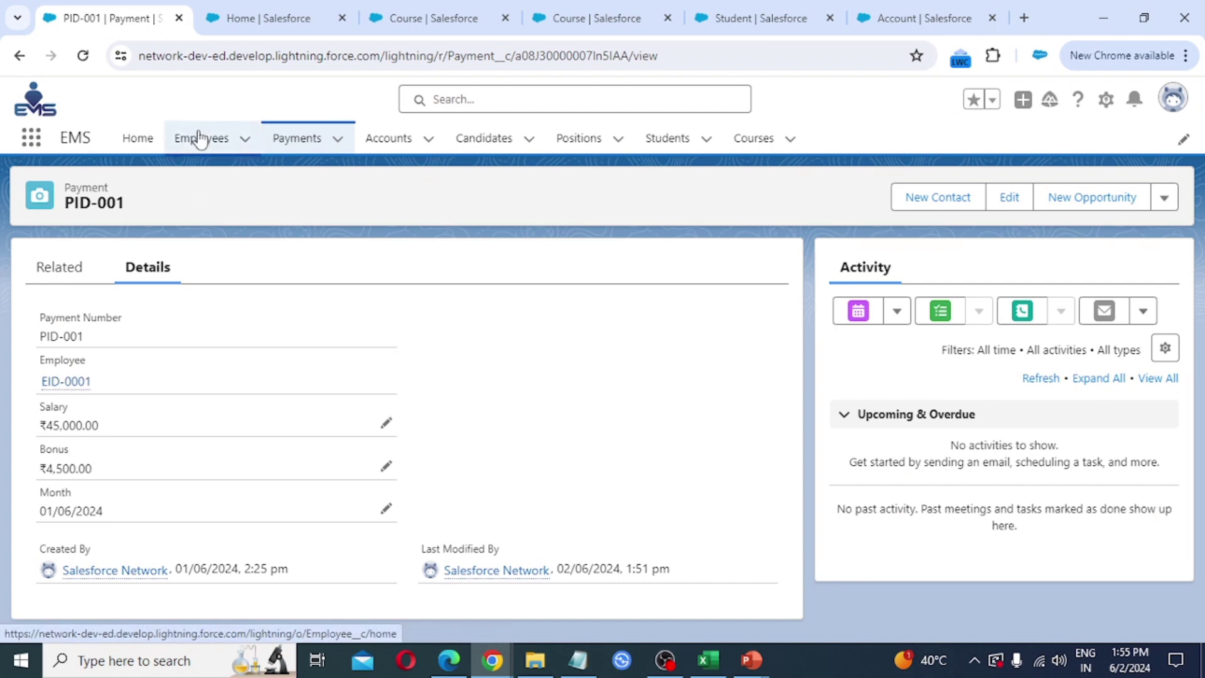
left_click(57, 381)
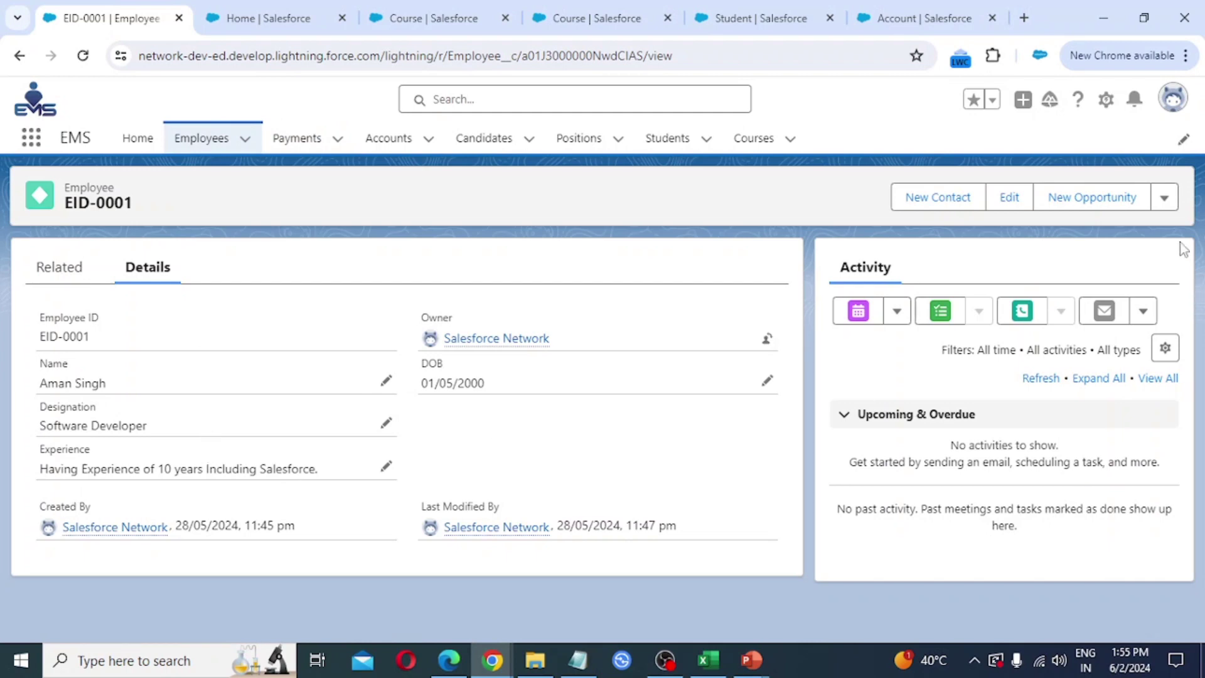
Step: Delete the Employee record EID-0001 and confirm the deletion
left_click(1165, 198)
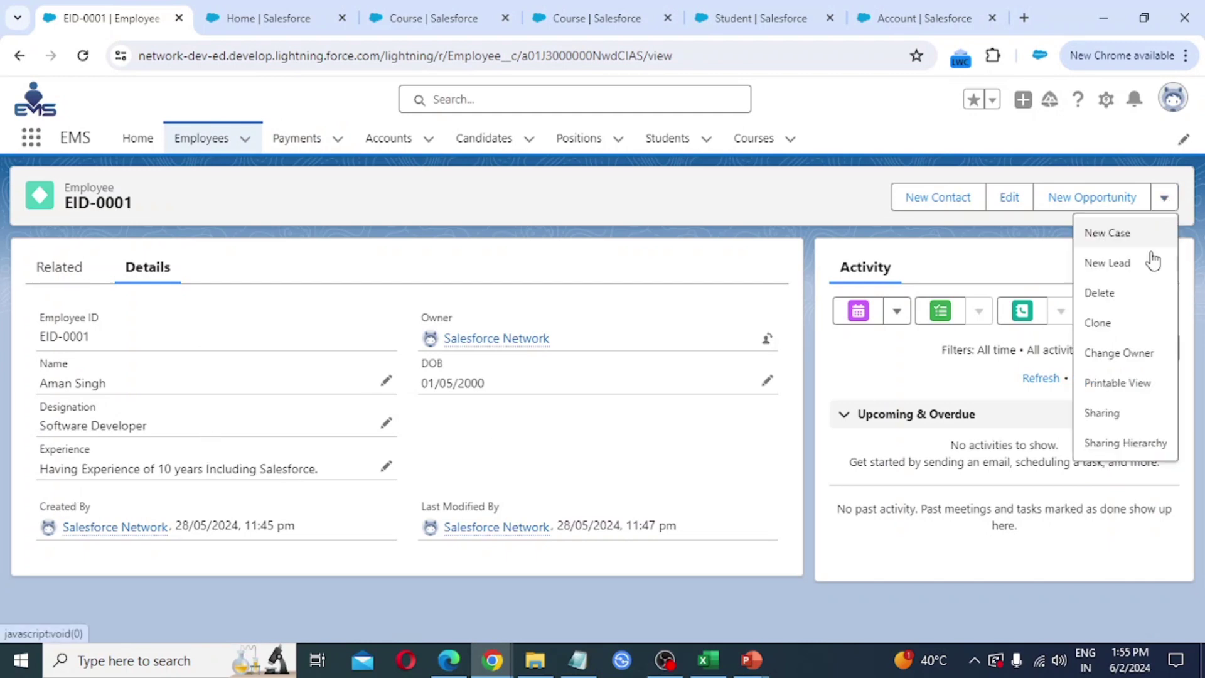
left_click(1109, 292)
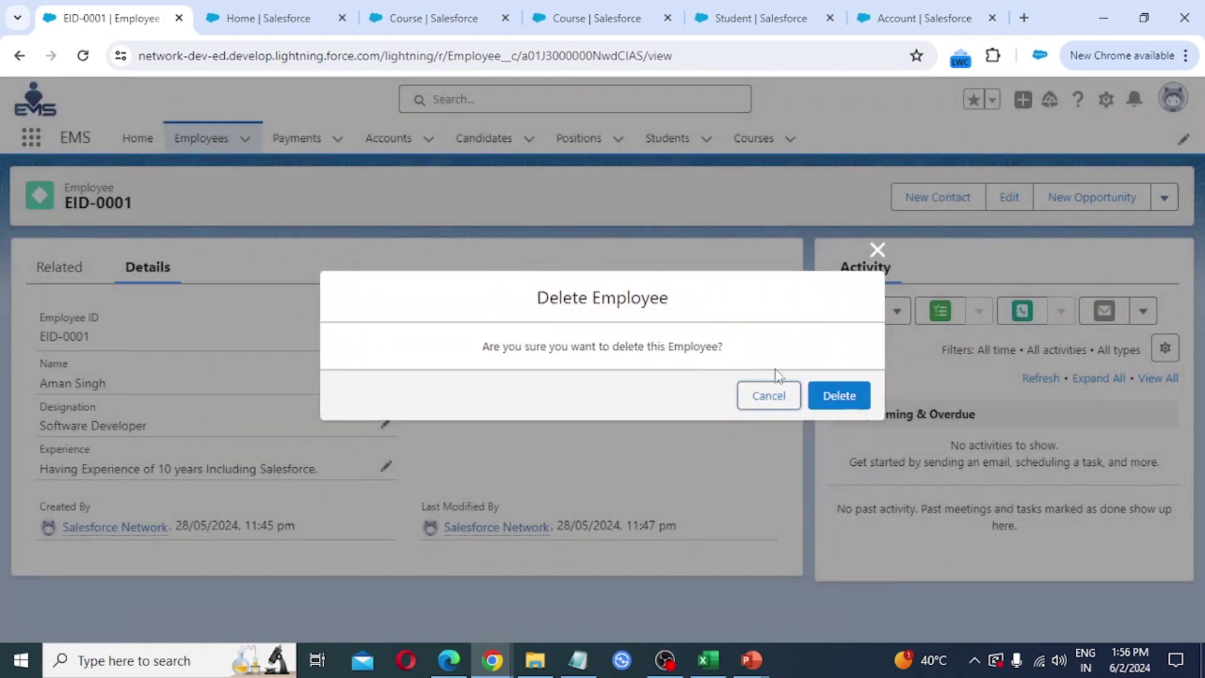
left_click(836, 399)
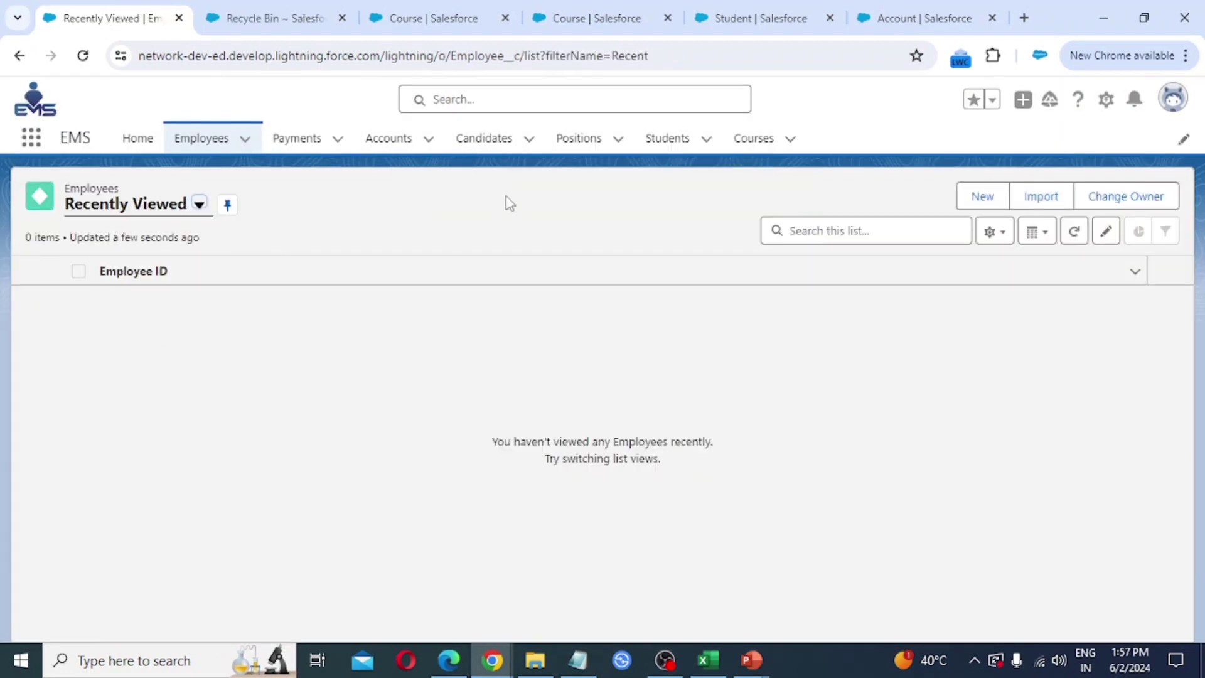
Step: Check the Payments and Employees lists in their All list views for remaining records
left_click(293, 140)
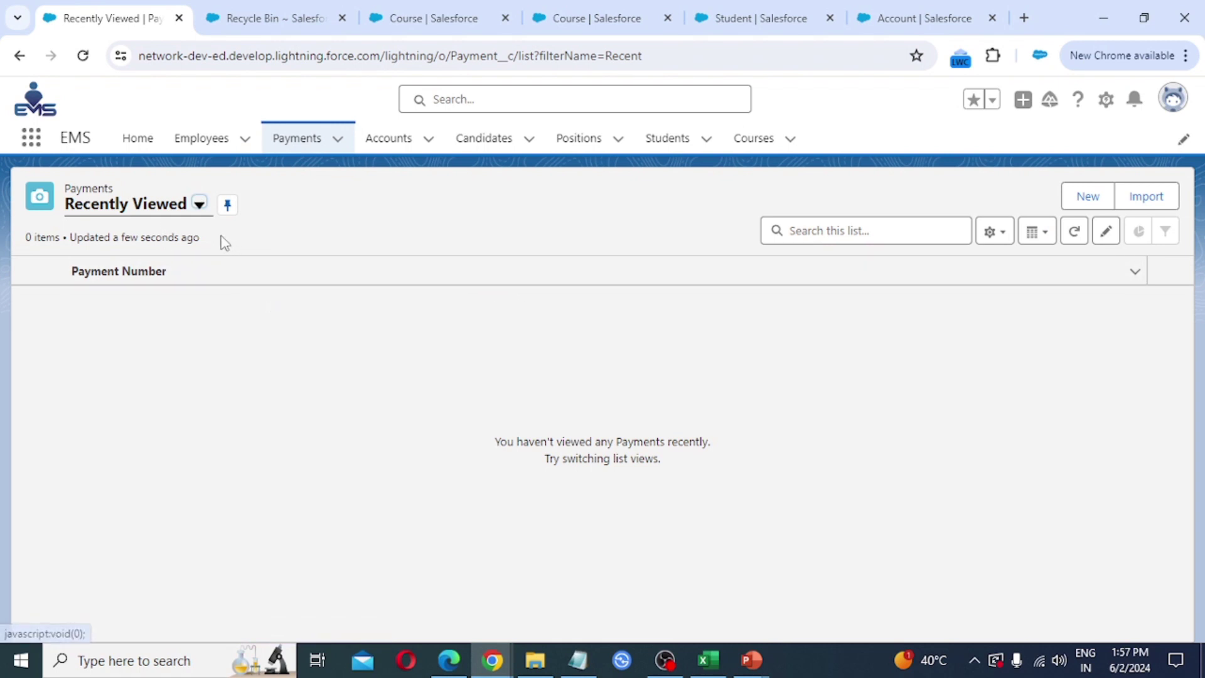
left_click(199, 207)
left_click(129, 270)
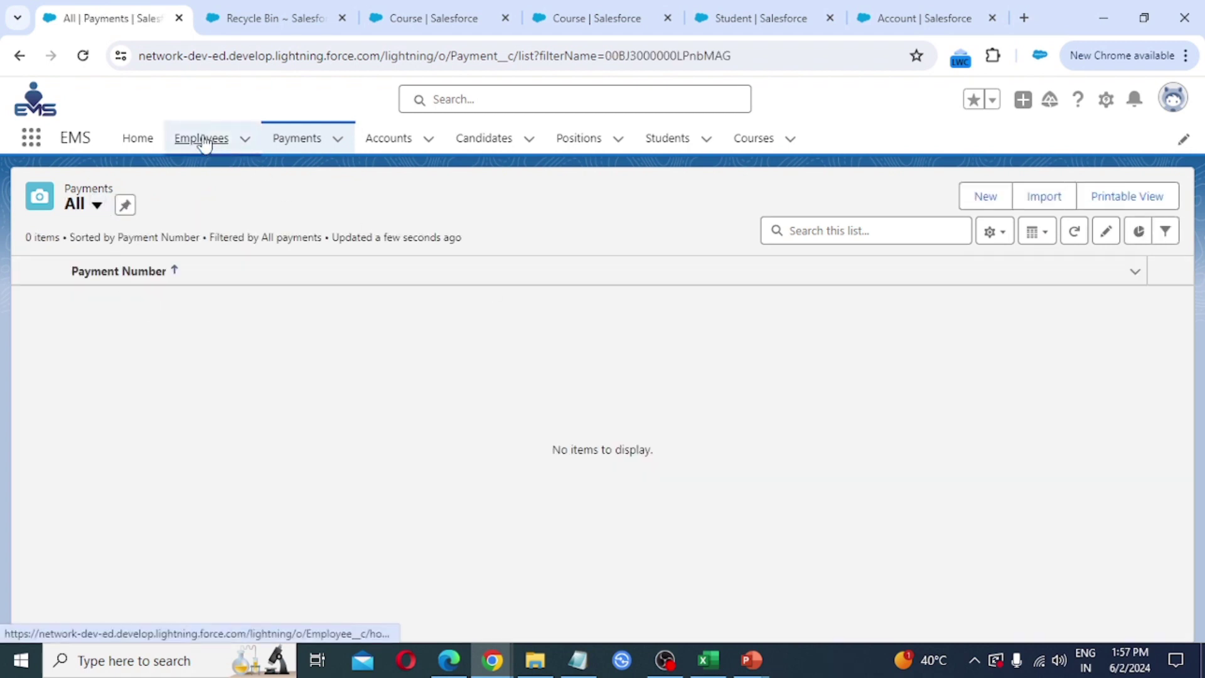
left_click(202, 139)
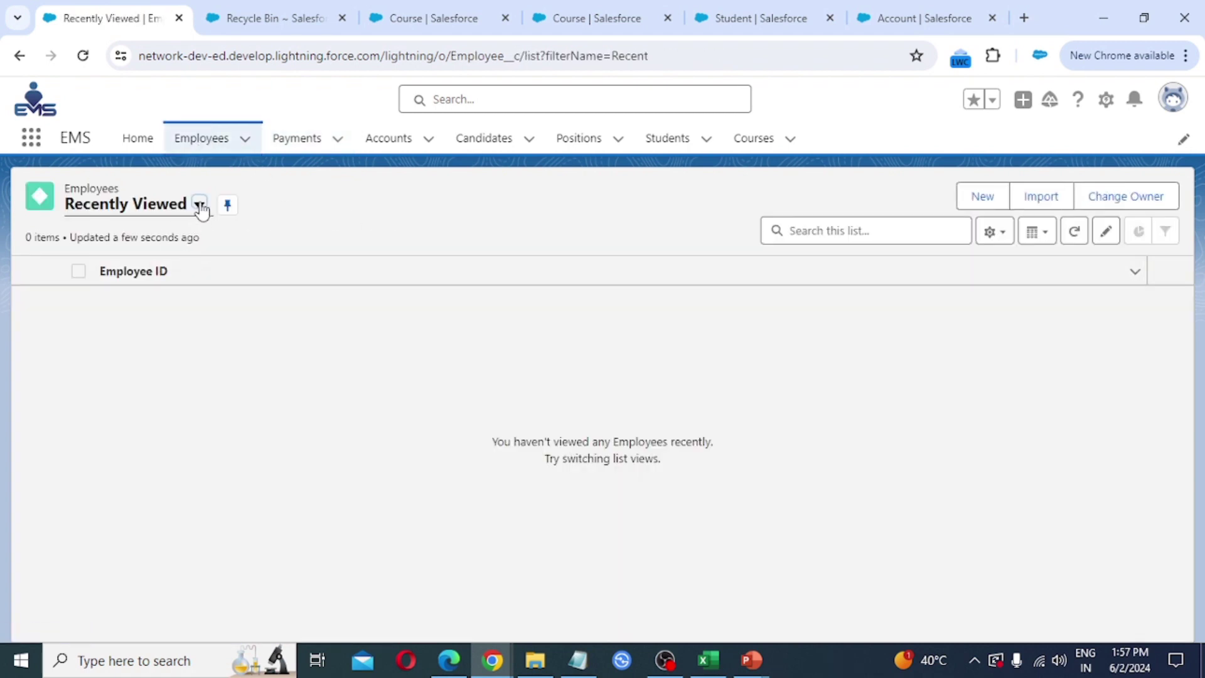
left_click(200, 206)
left_click(120, 270)
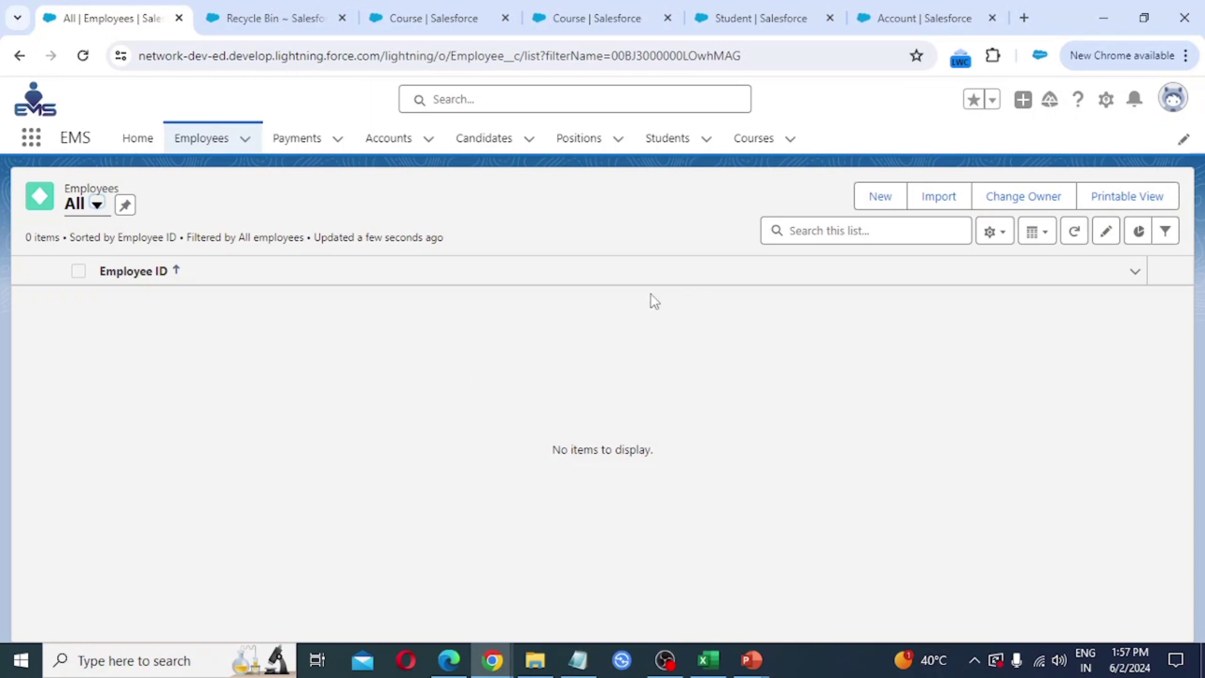
Step: Review the recently viewed Students and open the Courses list for comparison
left_click(667, 146)
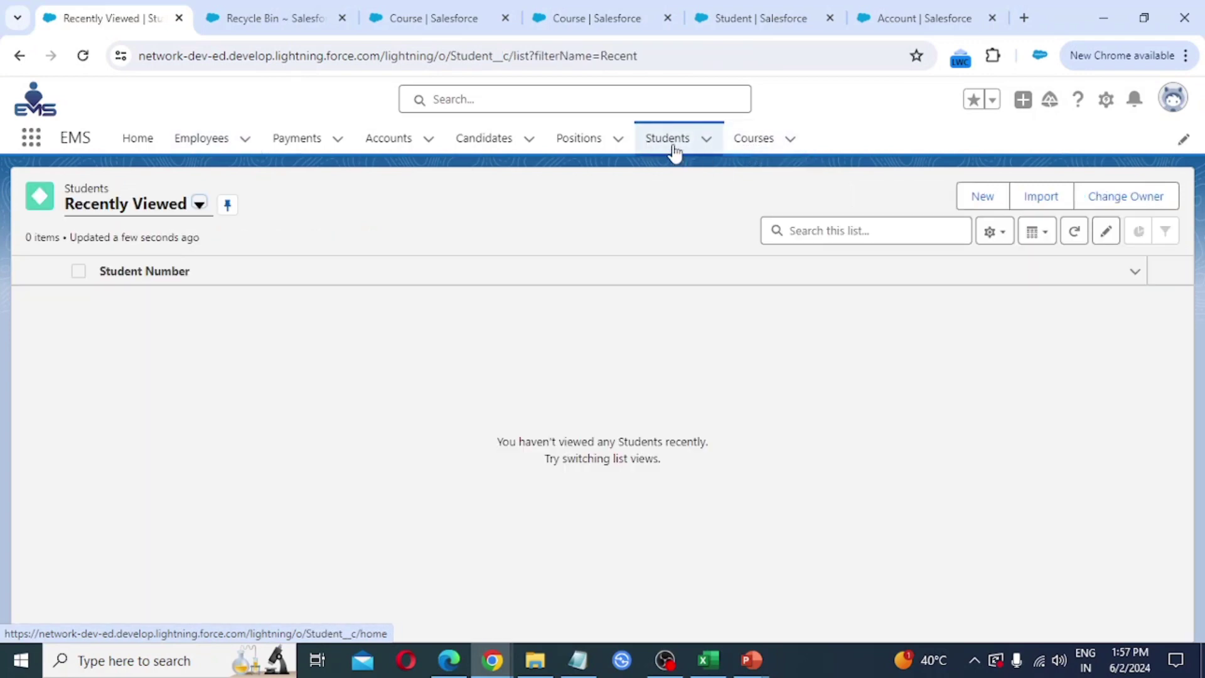
left_click(763, 144)
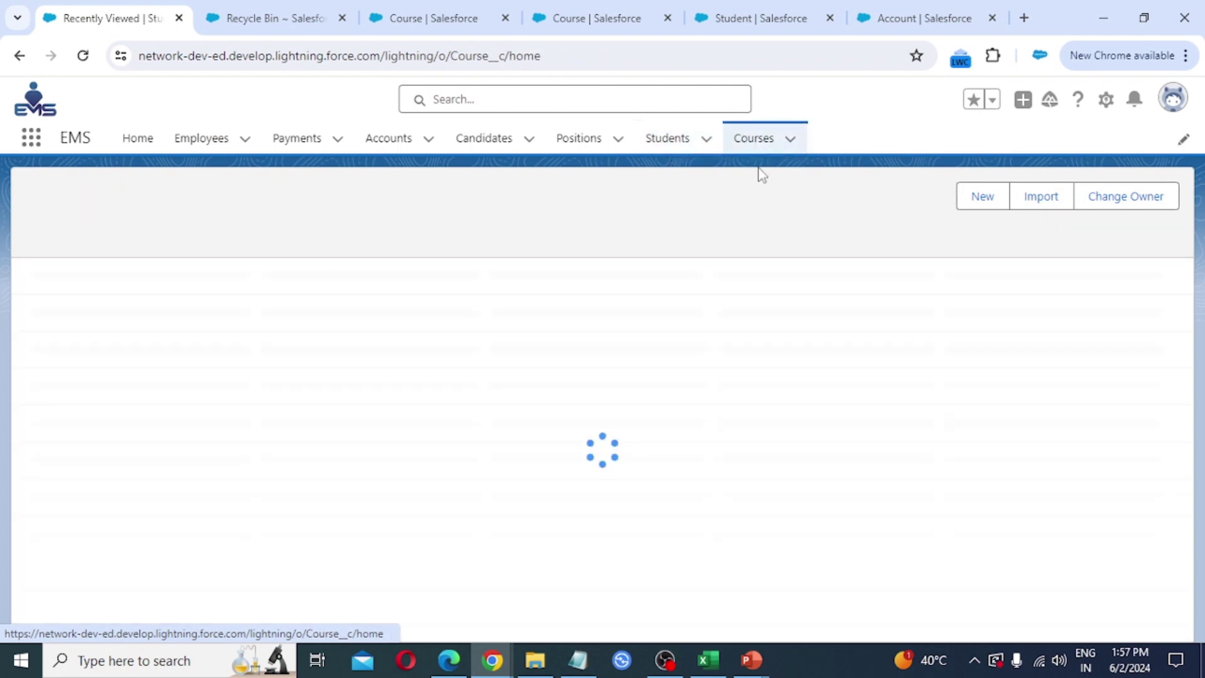